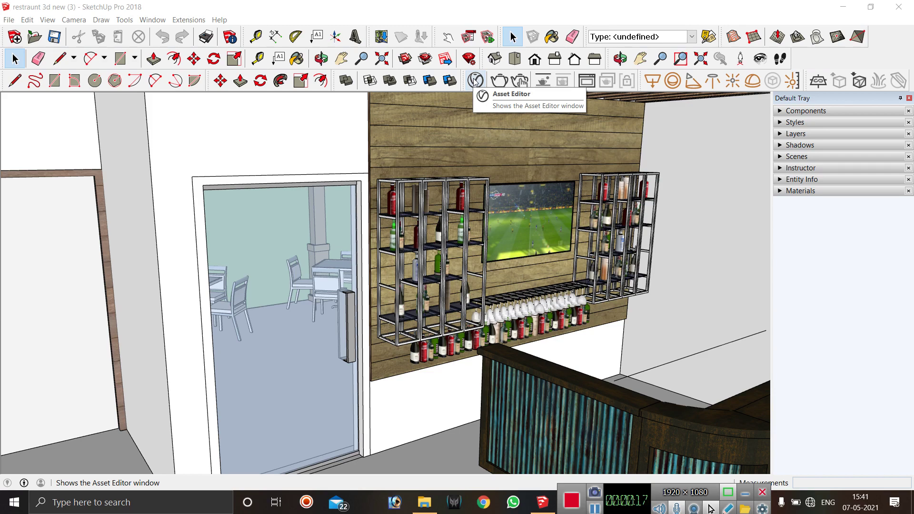
Open the V-Ray Asset Editor with its material library and browse the Concrete, Diagrammatic, Emissive and Fabric categories.
click(476, 80)
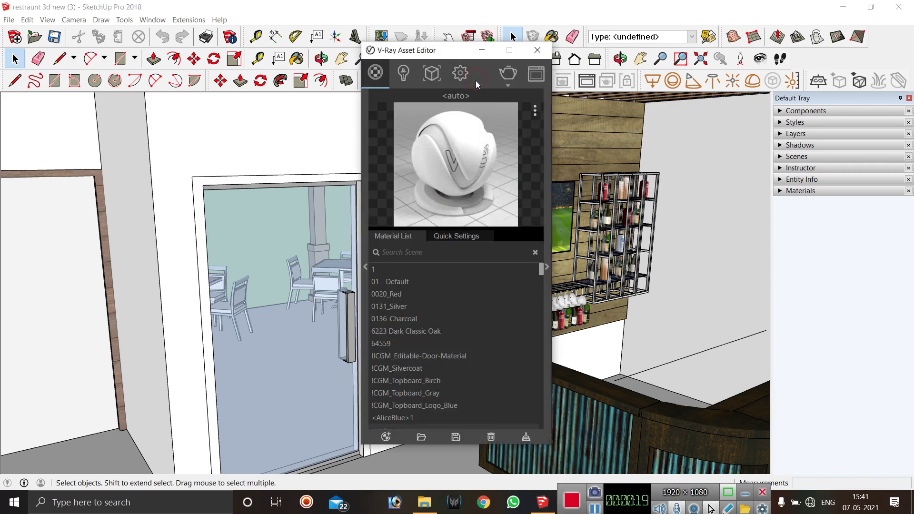
click(365, 268)
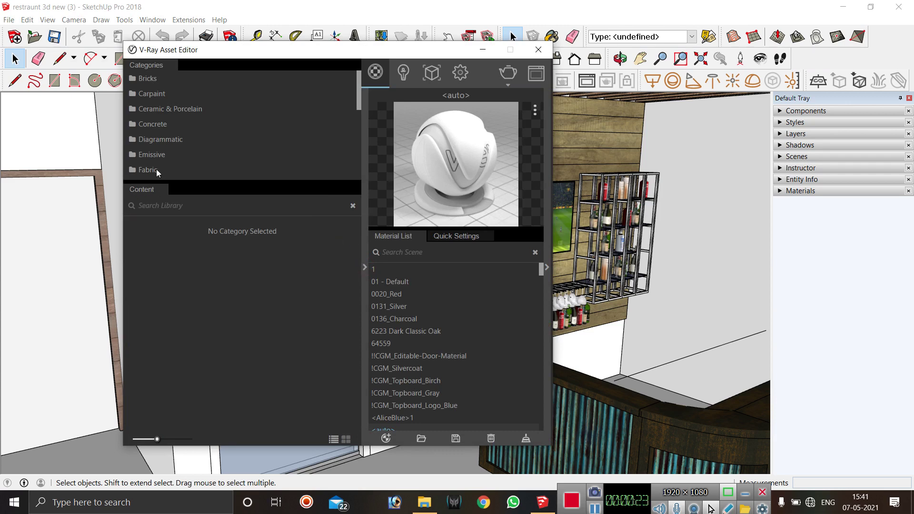
click(166, 126)
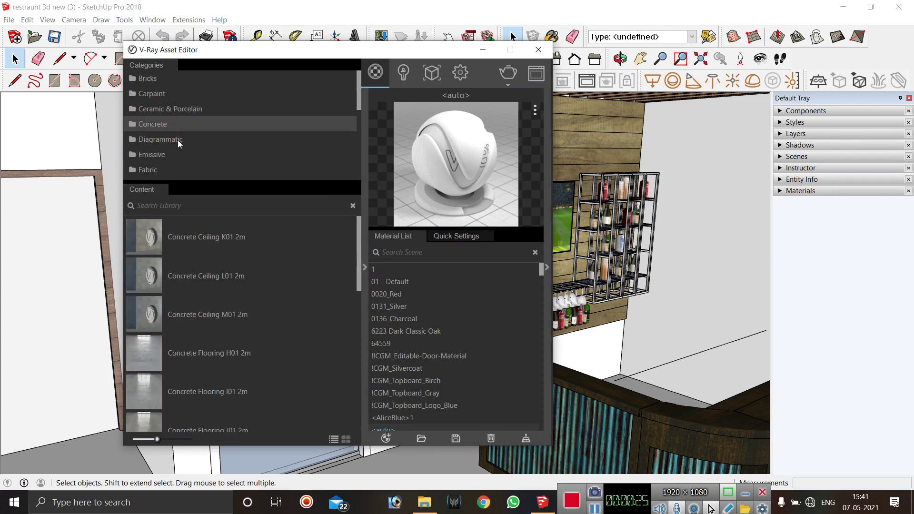
click(178, 140)
click(175, 156)
click(181, 171)
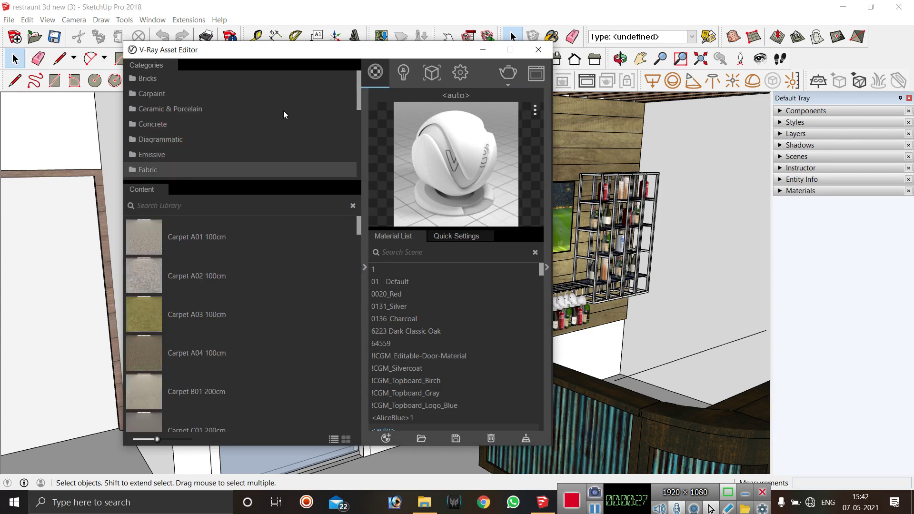
Move the V-Ray Asset Editor window aside to uncover the television on the bar's back wall.
drag(383, 50, 362, 58)
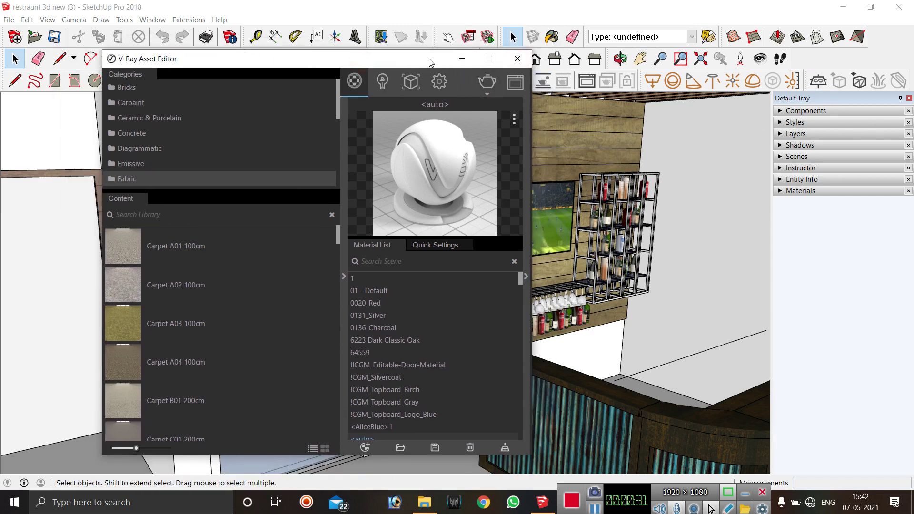
mouse_move(430, 62)
mouse_down()
mouse_move(307, 60)
mouse_move(384, 77)
mouse_move(382, 90)
mouse_up()
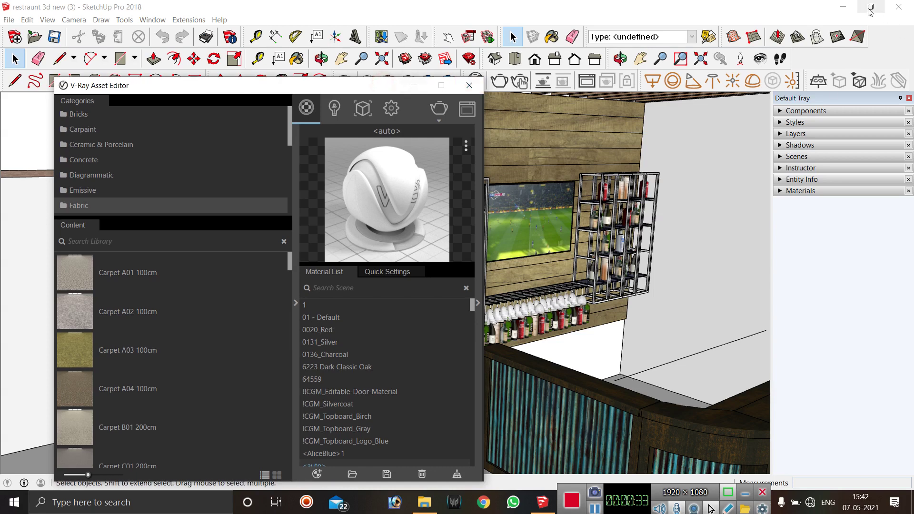
click(798, 23)
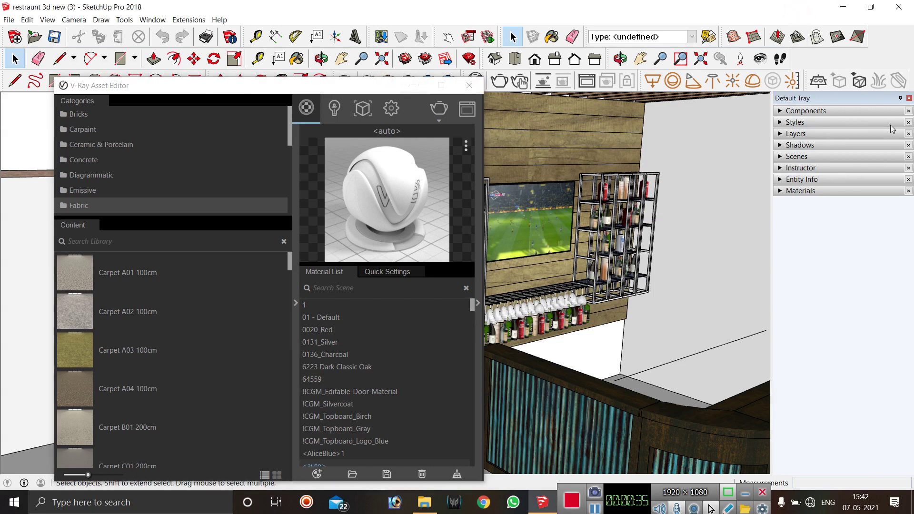
Close the default tray and bring it back by starting the Paint Bucket tool.
click(781, 192)
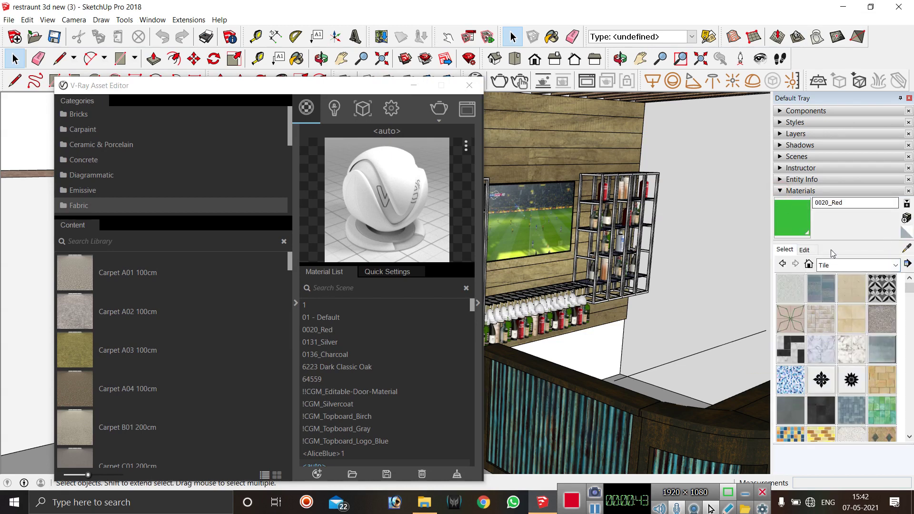
click(780, 192)
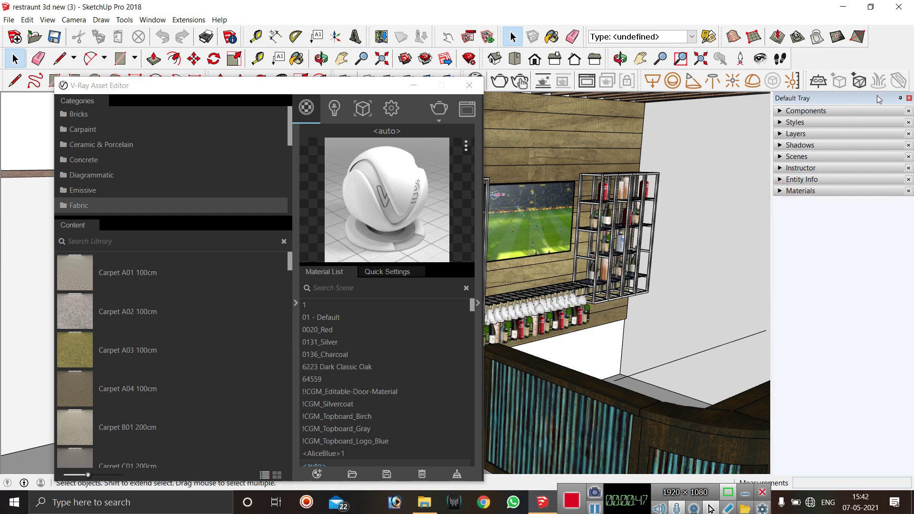
click(909, 98)
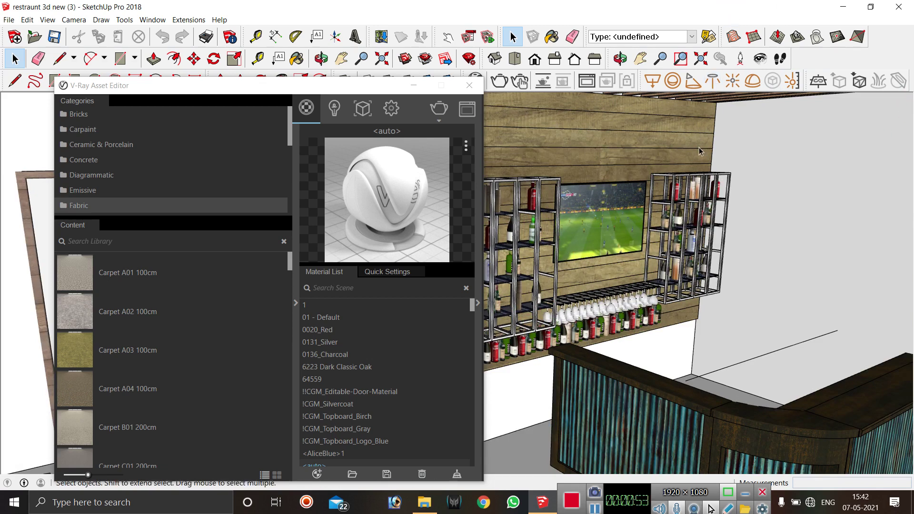
key(b)
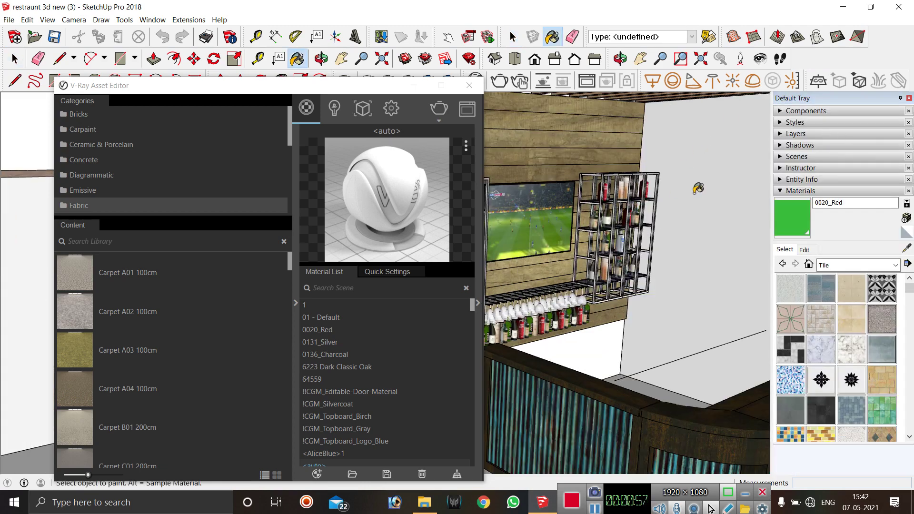
key(space)
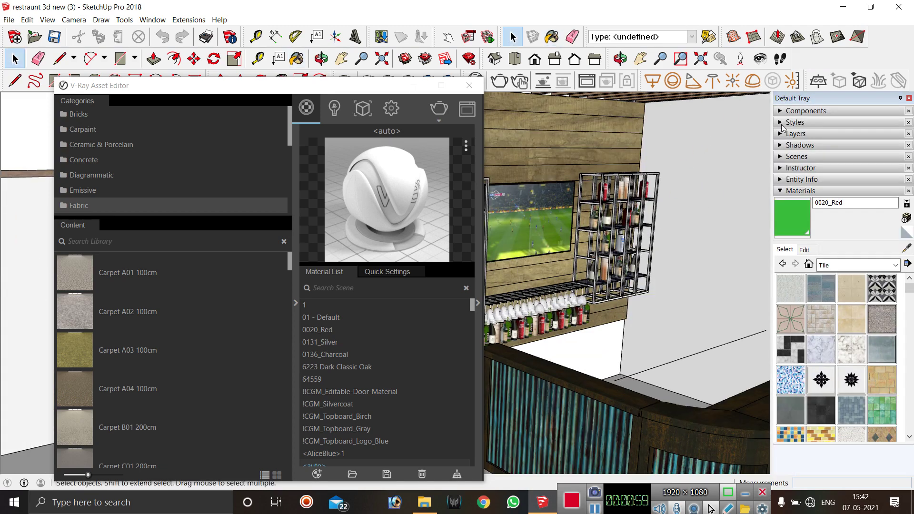
click(798, 191)
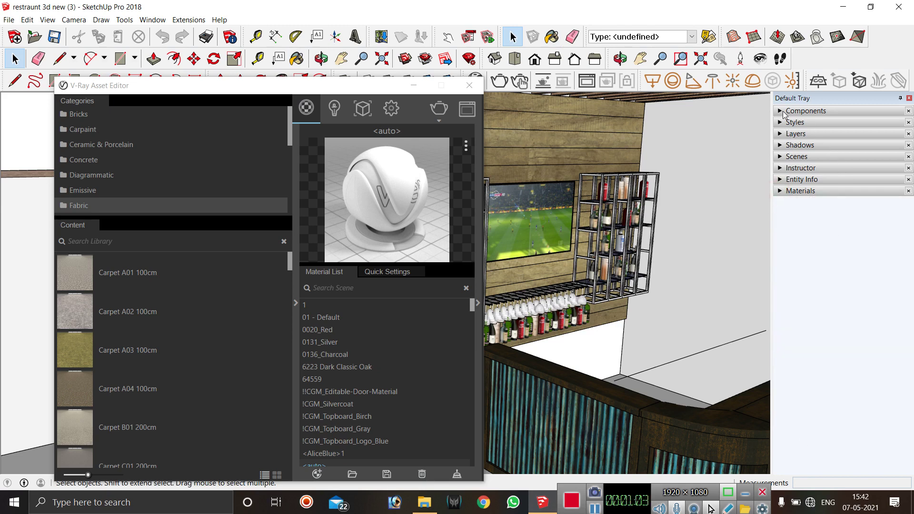
Expand the Materials section, pick the Basic Tile swatch from the Tile collection and show its edit properties.
click(783, 191)
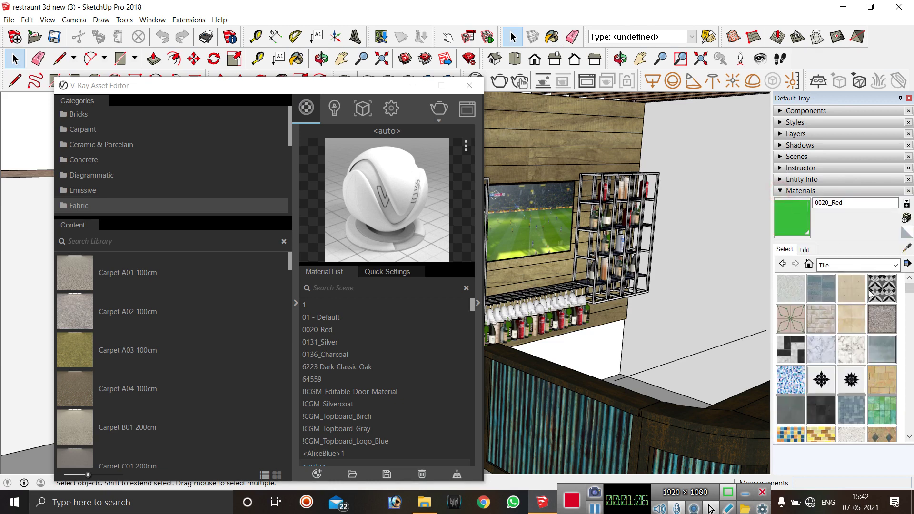
click(896, 265)
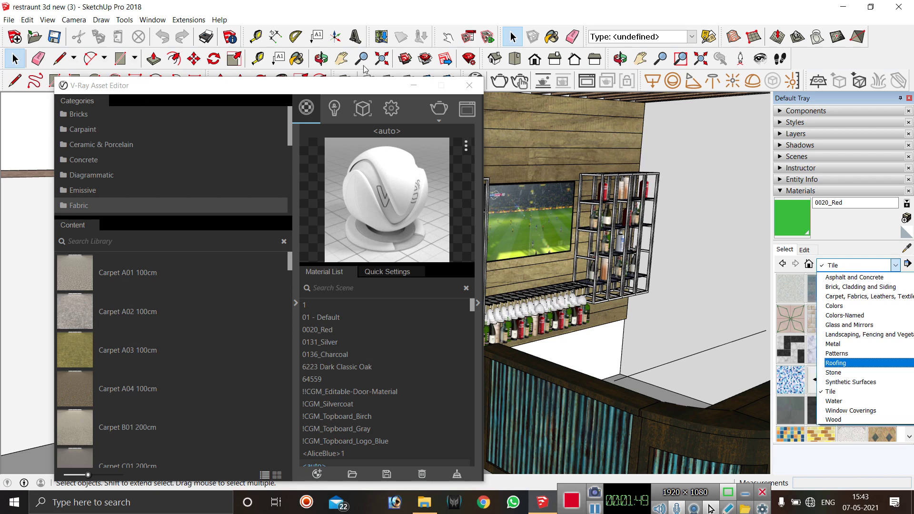
drag(286, 85, 294, 101)
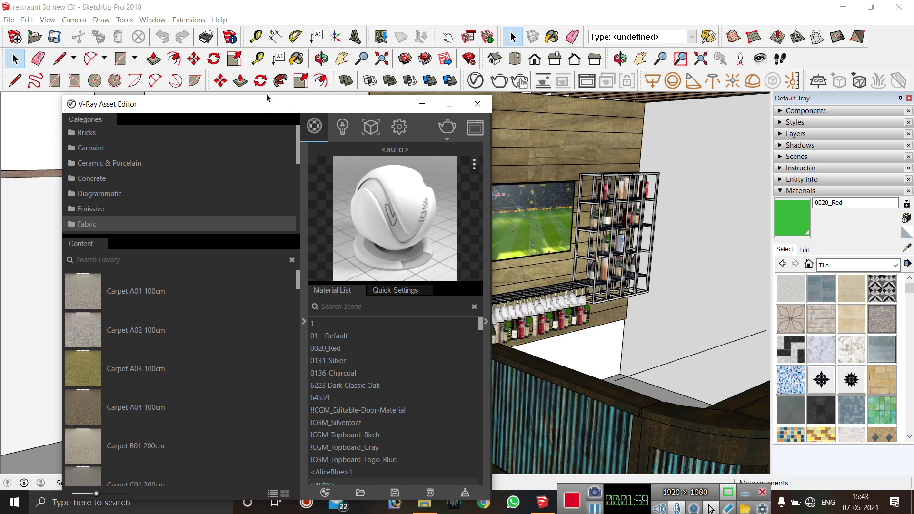
drag(267, 102, 336, 97)
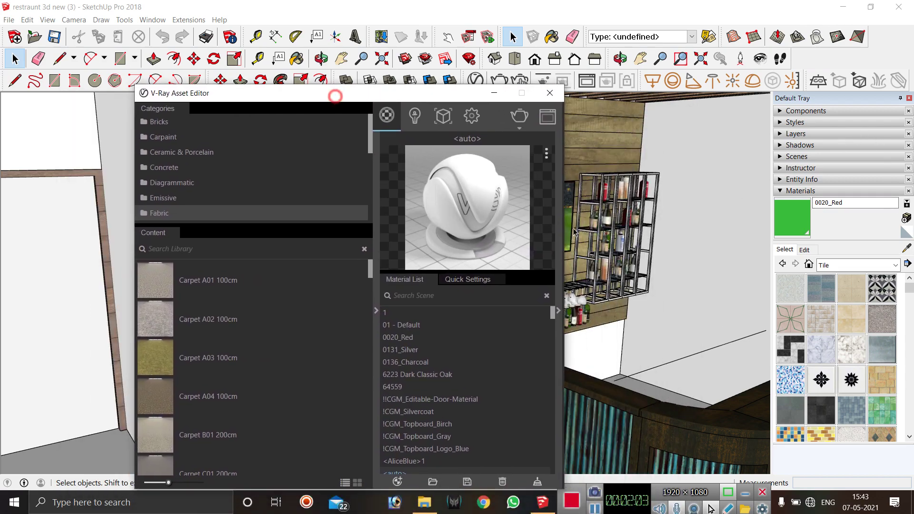
click(793, 289)
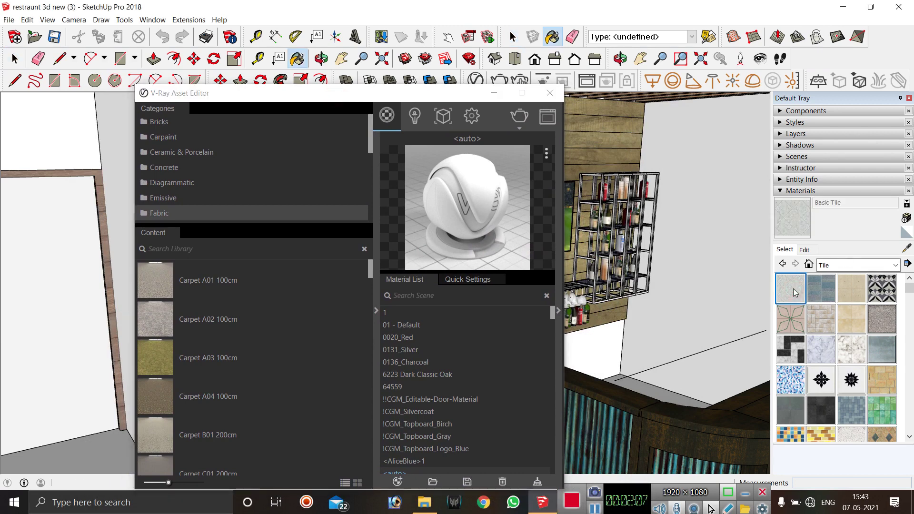
click(804, 251)
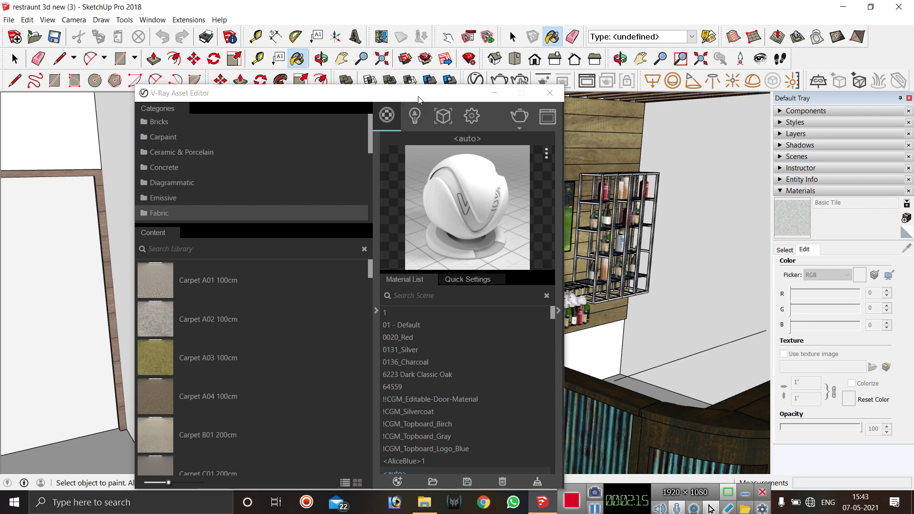
Reposition the Asset Editor clear of the bar's back wall and sample the wall's wood plank material.
drag(418, 98, 306, 97)
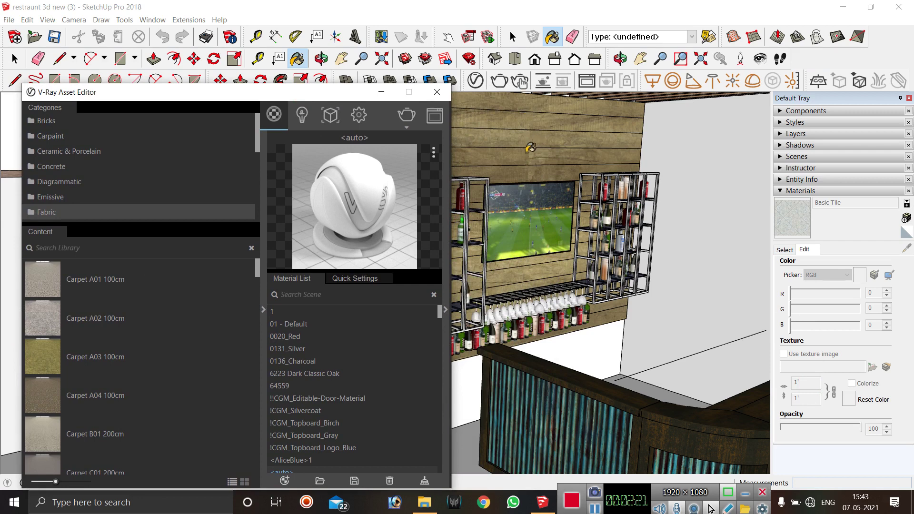
drag(329, 94, 405, 125)
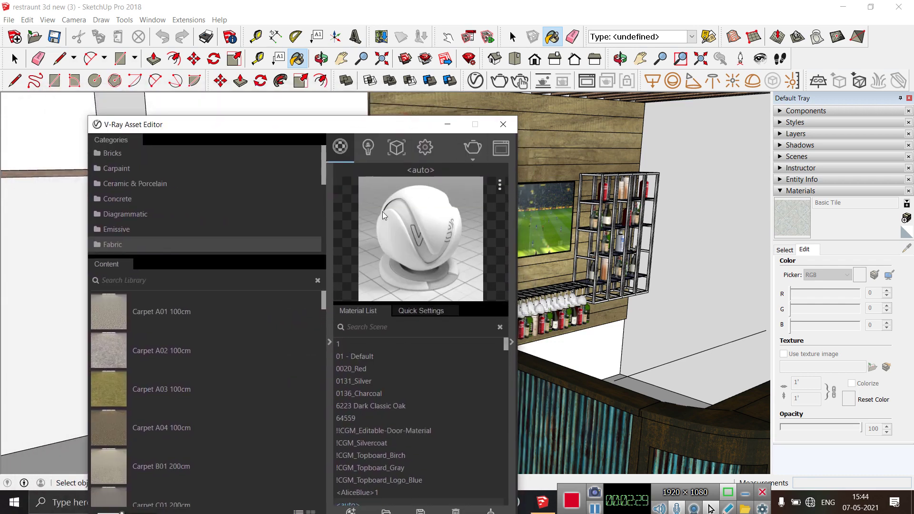
drag(334, 135, 298, 133)
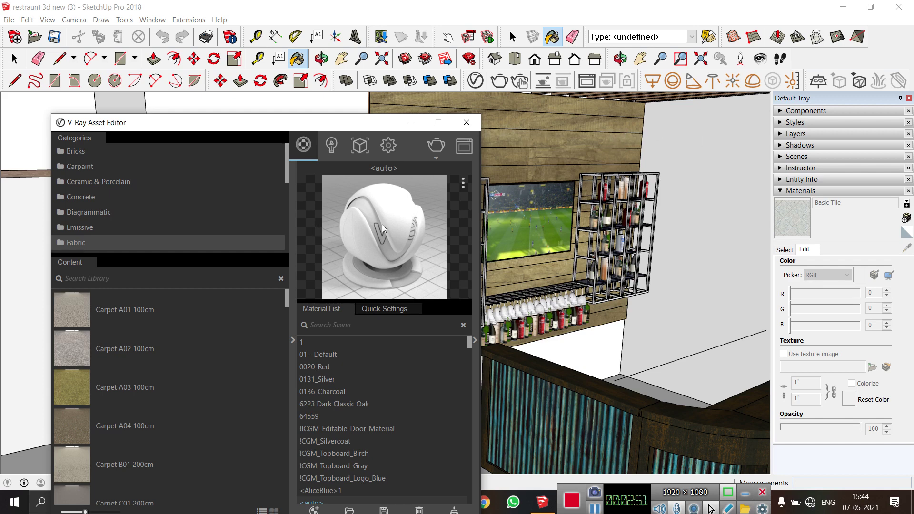
click(604, 155)
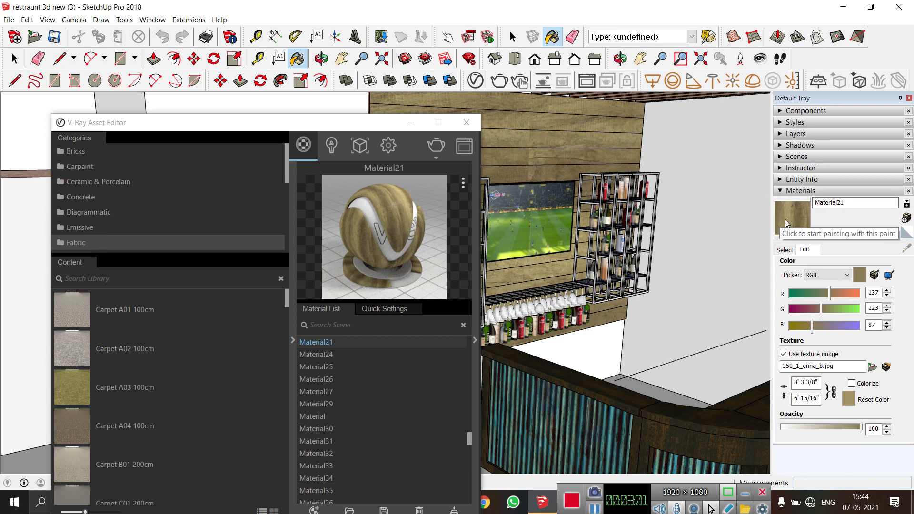
Keep the sampled wood material's preset as Generic and review its quick settings from diffuse color down to opacity.
click(463, 183)
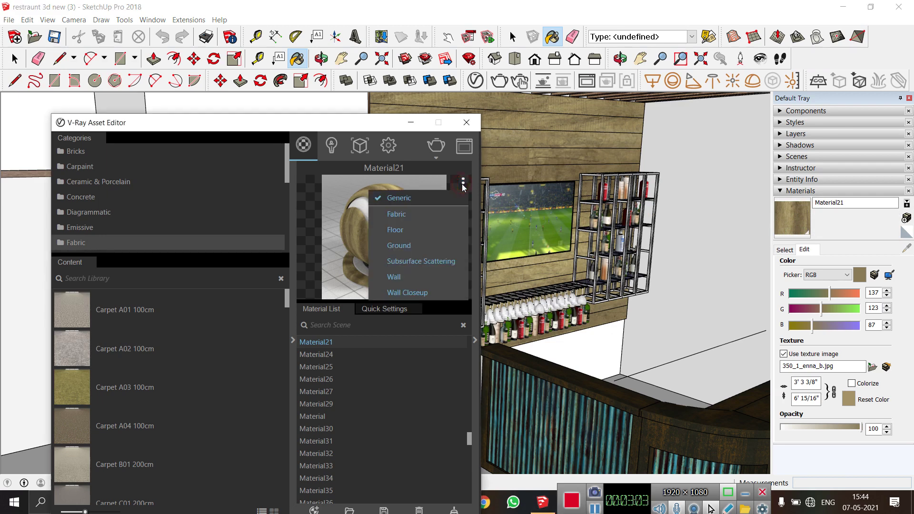
click(399, 198)
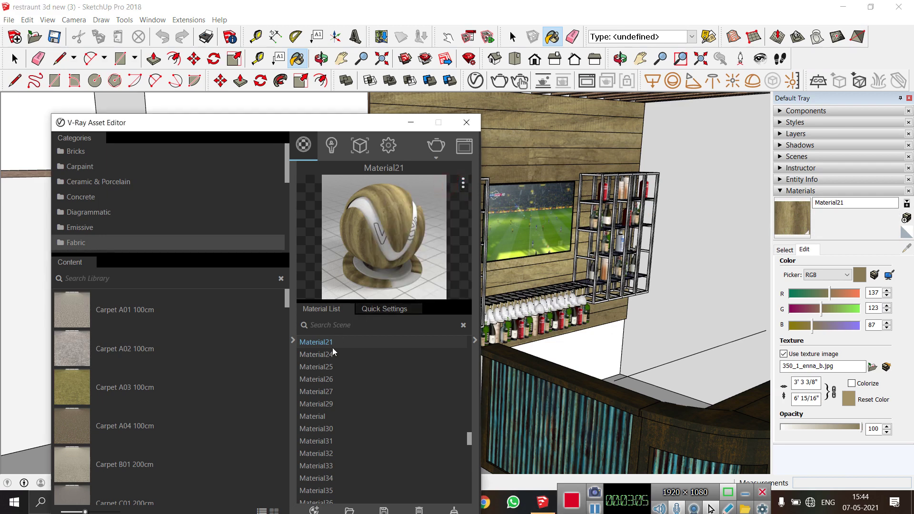
click(387, 309)
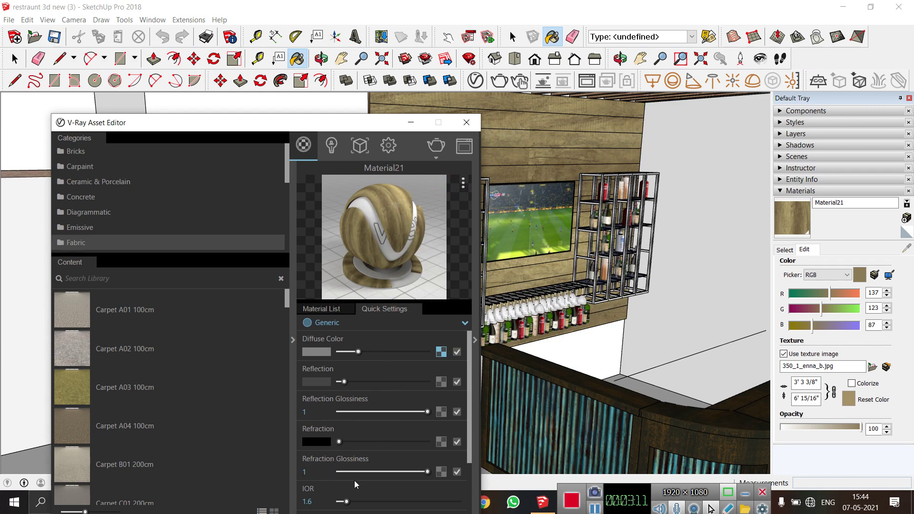
scroll(367, 433, down, 3)
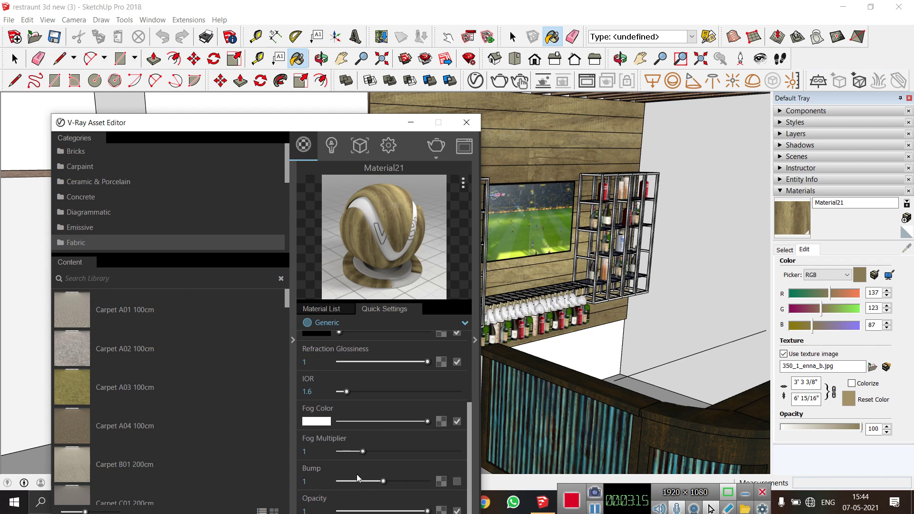
scroll(371, 476, up, 3)
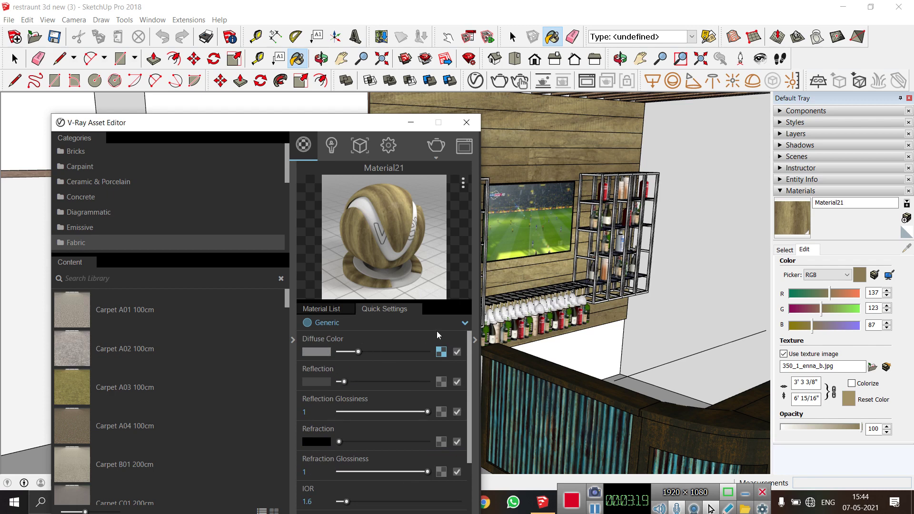
Show the wood material's layered VRayBRDF parameters and examine the Reflection, Anisotropy, Refraction and Opacity groups.
click(476, 340)
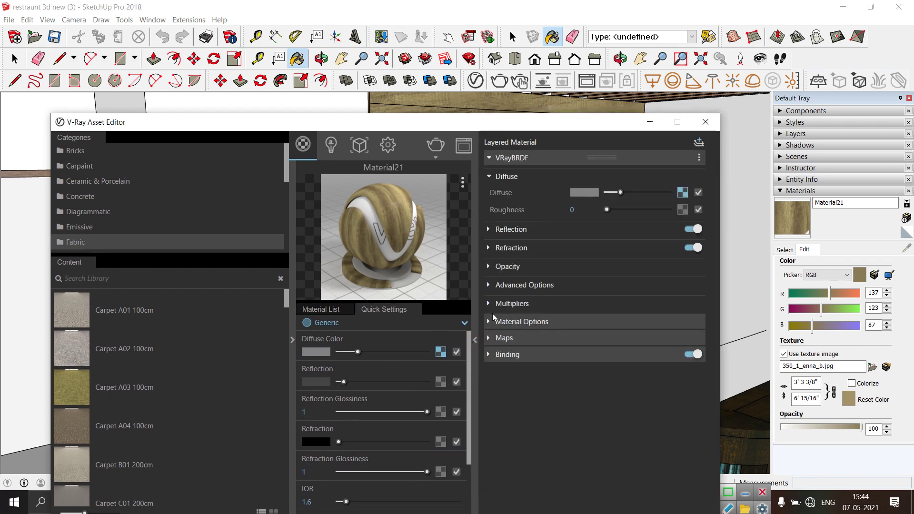
click(489, 230)
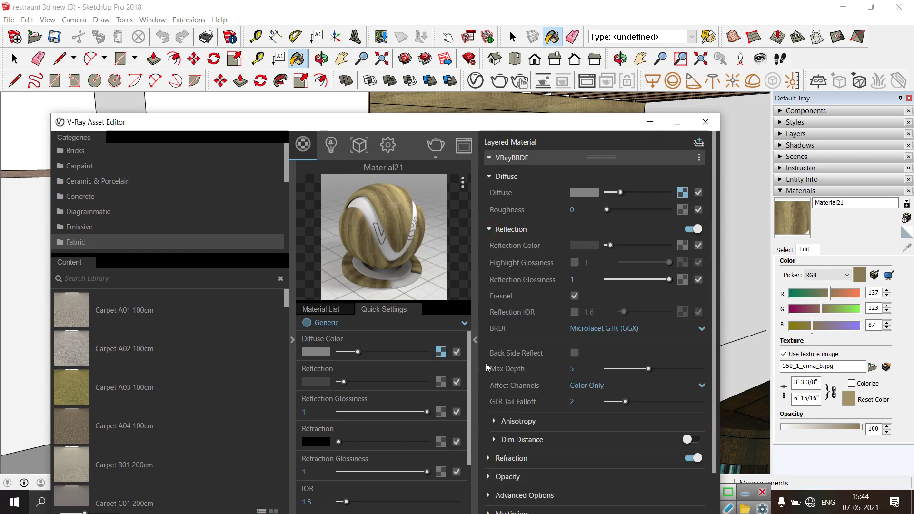
click(494, 421)
scroll(493, 434, down, 3)
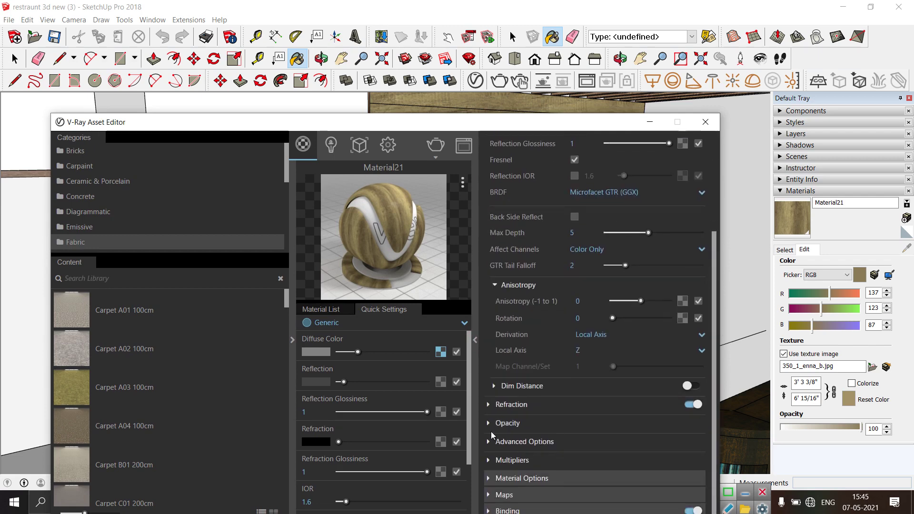
click(488, 405)
scroll(486, 386, down, 4)
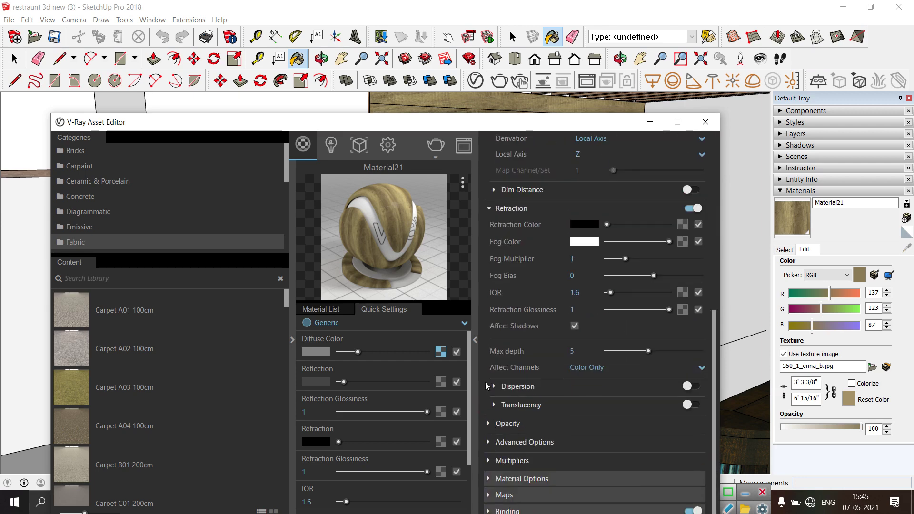
click(489, 424)
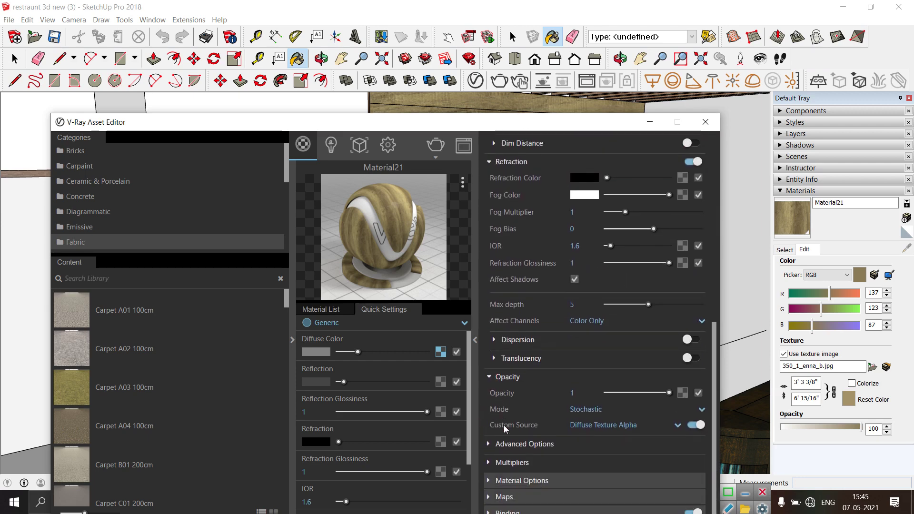
scroll(524, 407, up, 7)
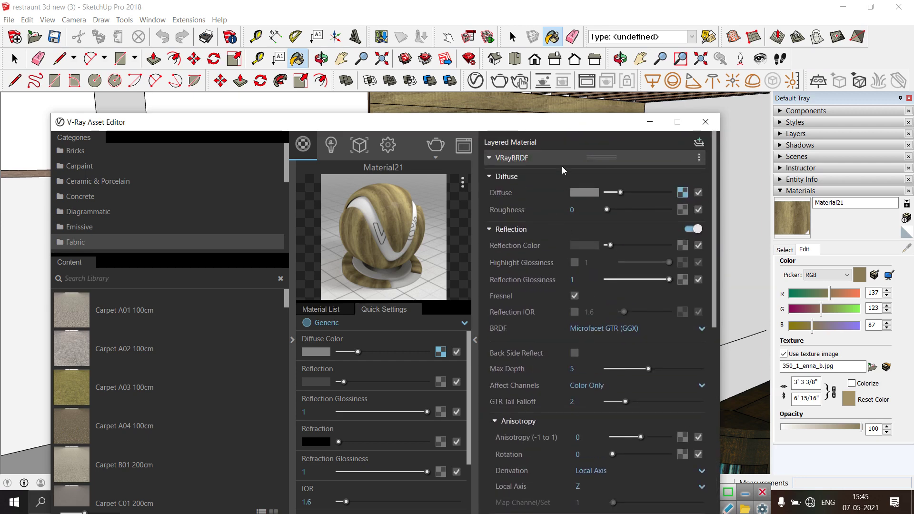
drag(542, 128, 574, 164)
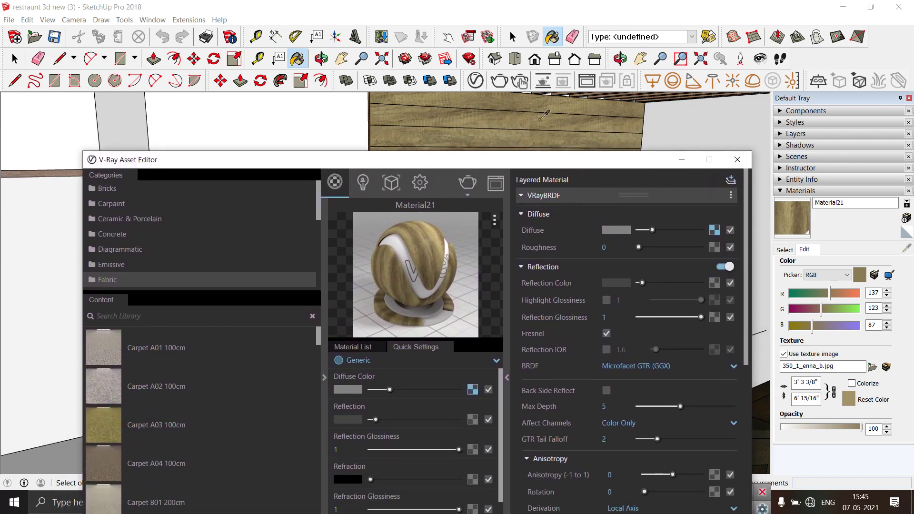
Lower the Asset Editor clear of the bar shelves and sample the bottle, TV screen and plain side wall materials in turn.
drag(443, 164, 433, 262)
click(393, 199)
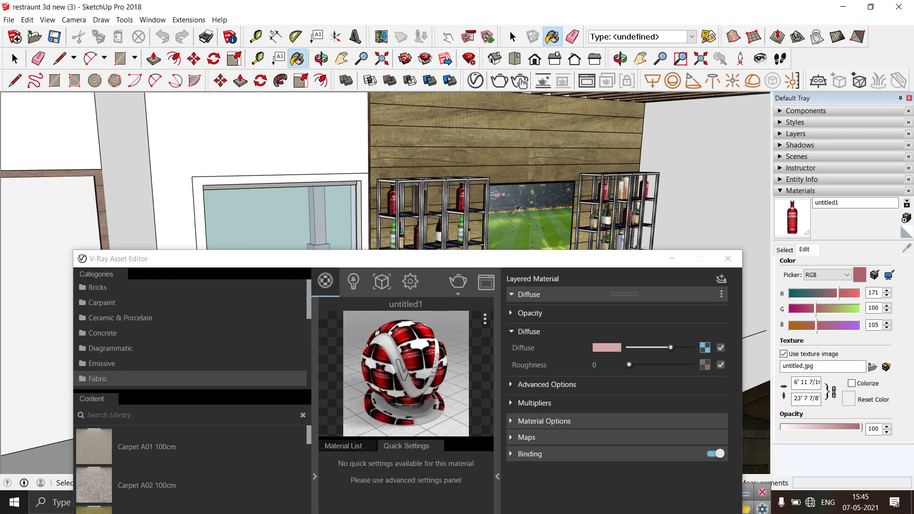
click(515, 230)
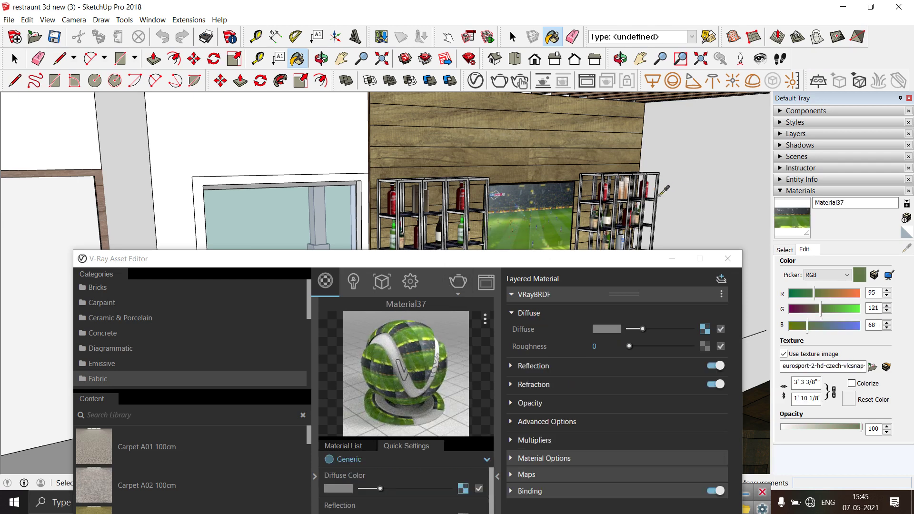
click(682, 148)
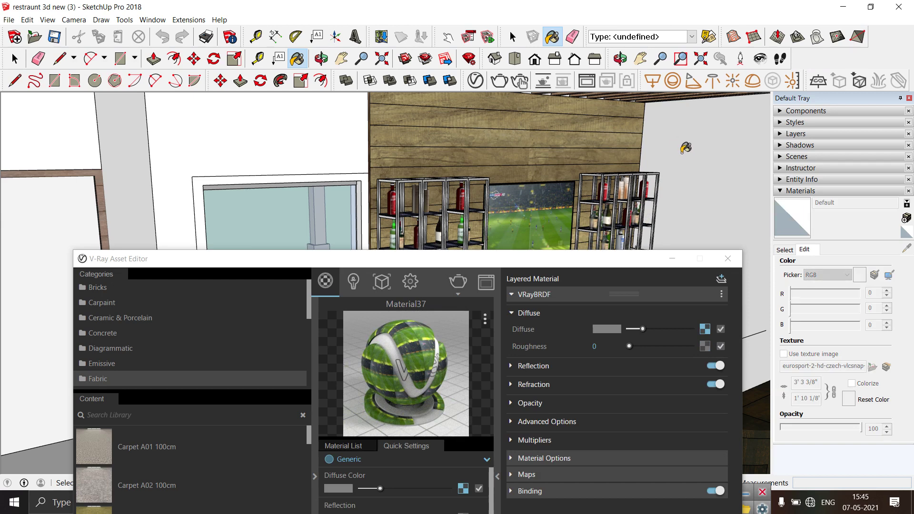
Sample the bar counter's corrugated metal material and collapse the advanced material parameters, keeping the Asset Editor clear of the bar.
drag(420, 262, 188, 150)
alt+click(563, 416)
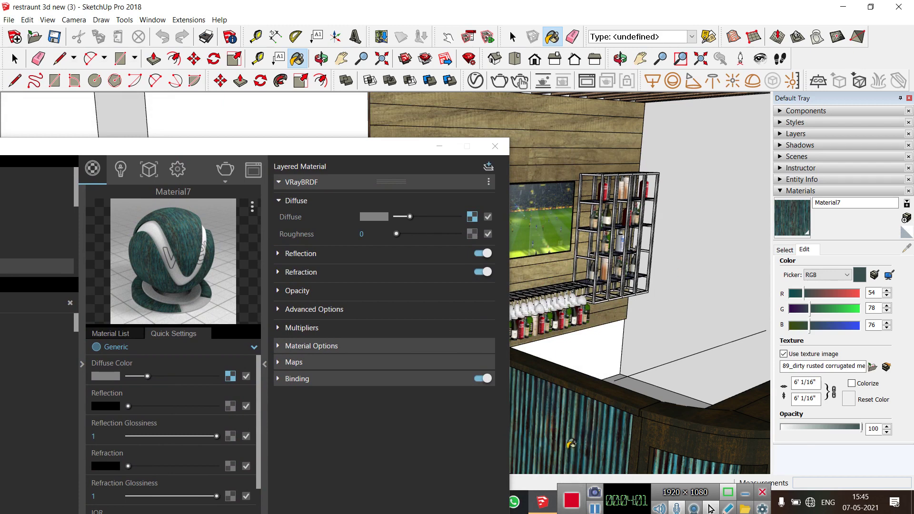
drag(399, 153, 447, 136)
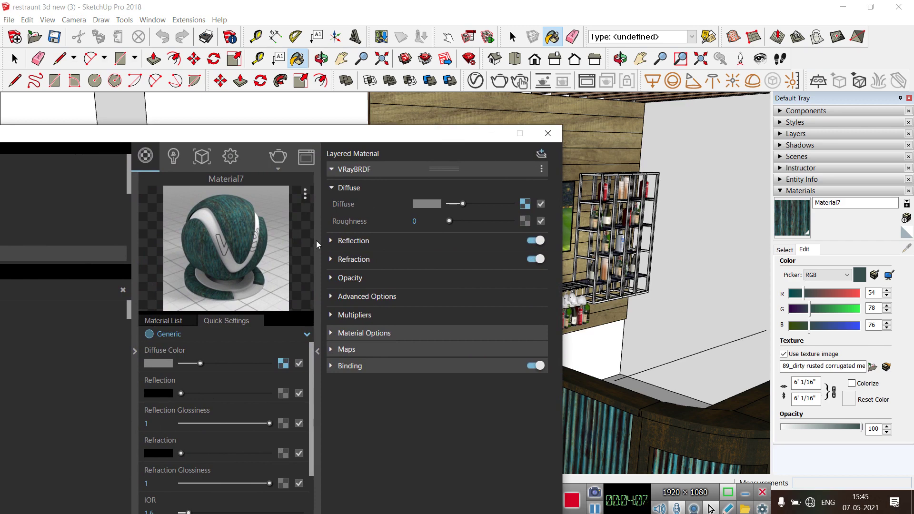
click(318, 353)
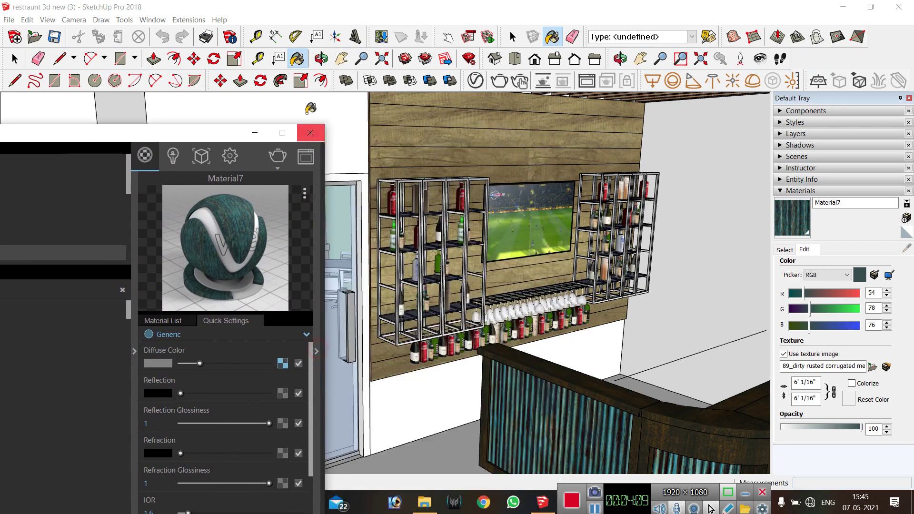
drag(239, 134, 300, 102)
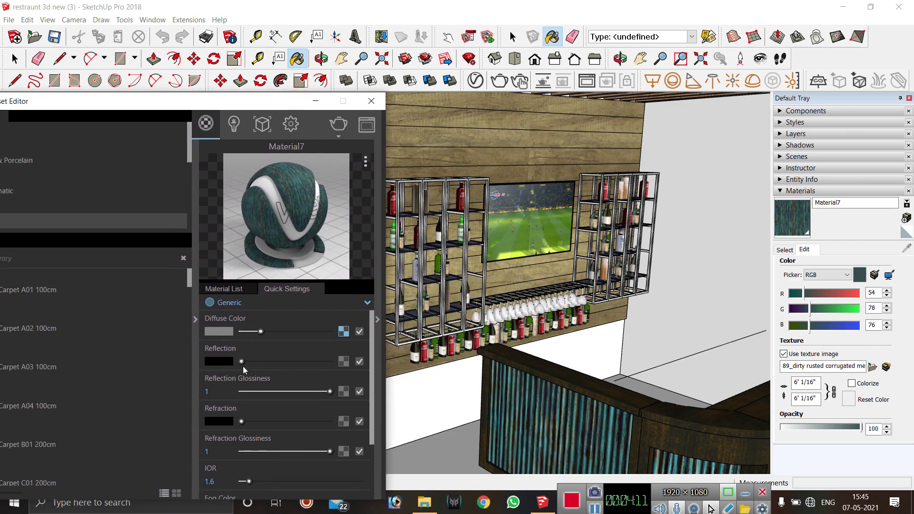
Try a strong reflection on the corrugated metal material and settle on a low, dark grey reflection.
drag(243, 361, 281, 362)
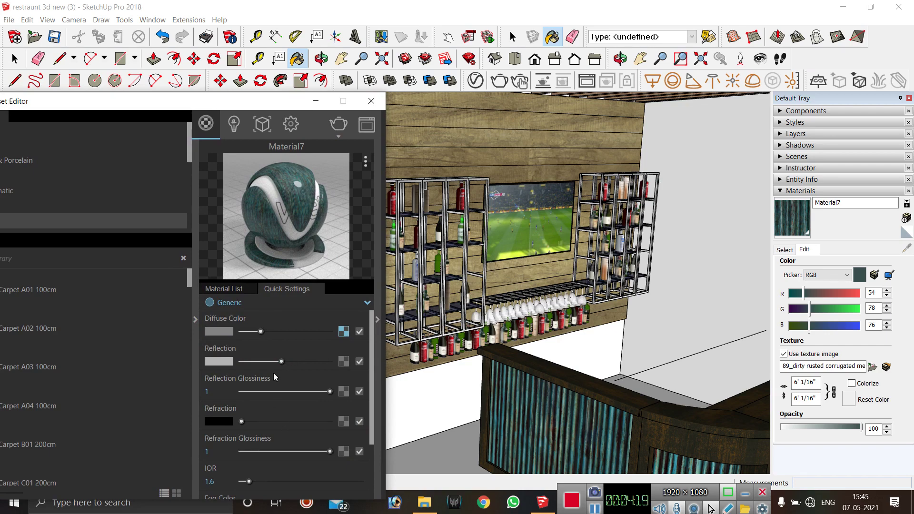
drag(280, 363, 253, 364)
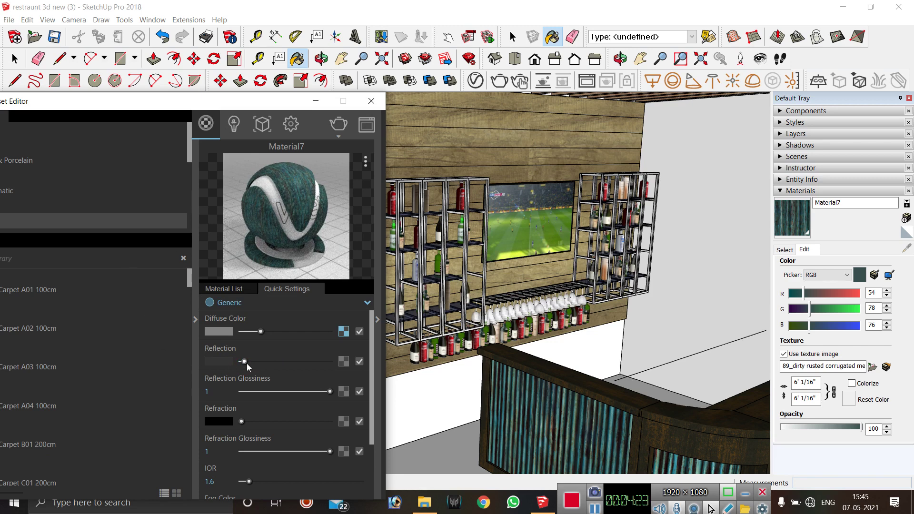
drag(244, 363, 249, 365)
drag(250, 362, 255, 366)
Sample the back wall's wood plank material and fine-tune its reflection to a very dark grey.
alt+click(480, 156)
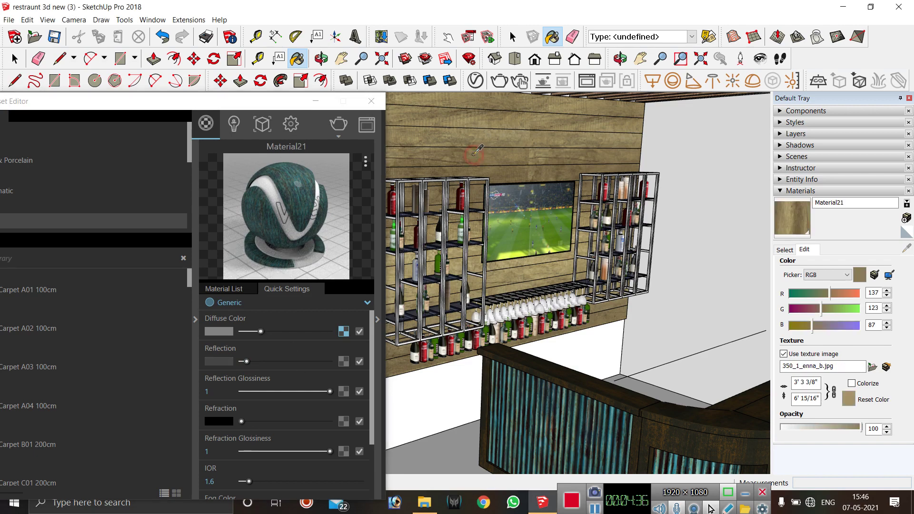
click(248, 362)
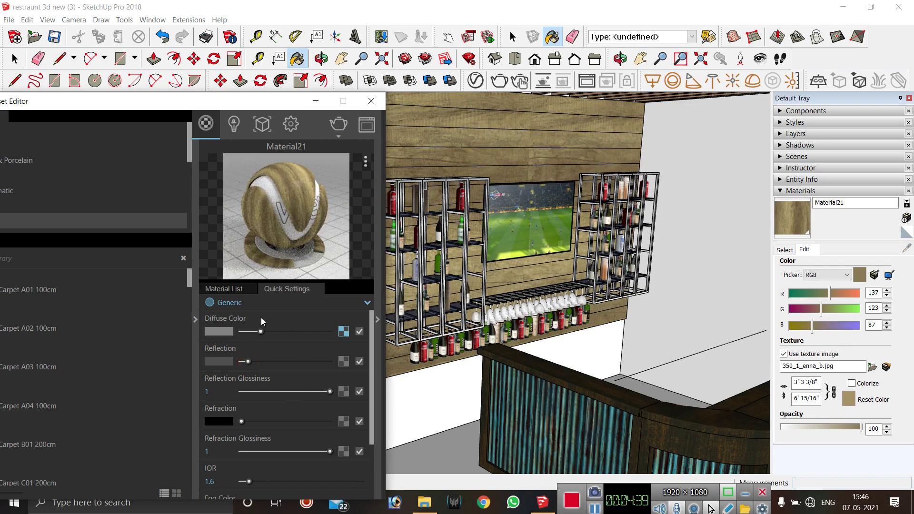
drag(245, 362, 243, 362)
Sample the TV screen material and the herringbone parquet material, and review the parquet's edit properties.
alt+click(520, 223)
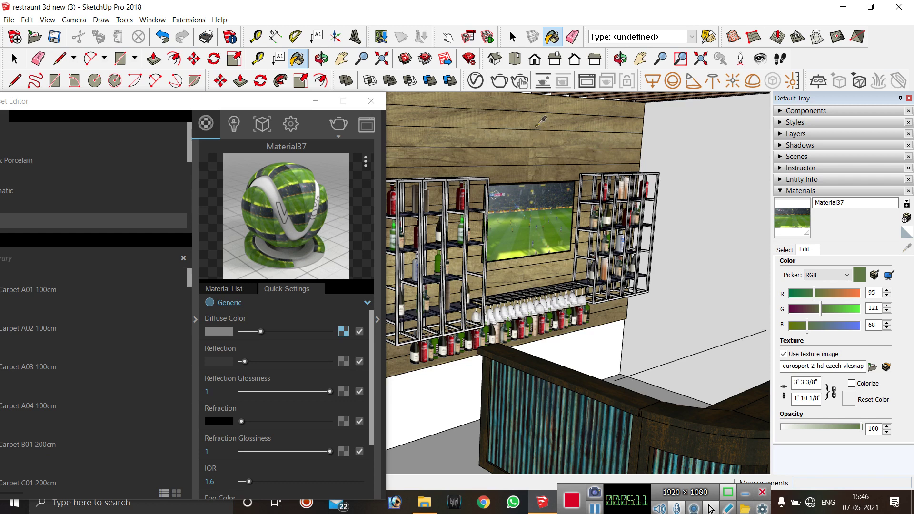
alt+click(532, 129)
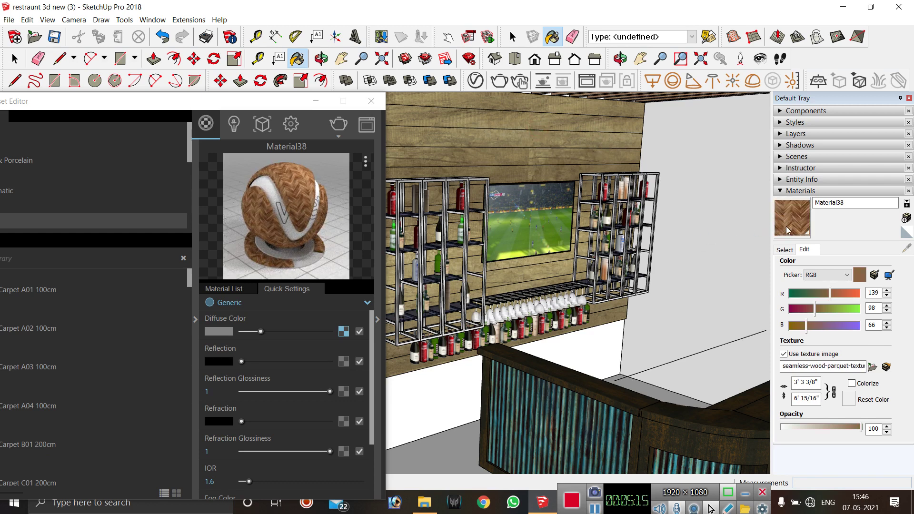
click(784, 250)
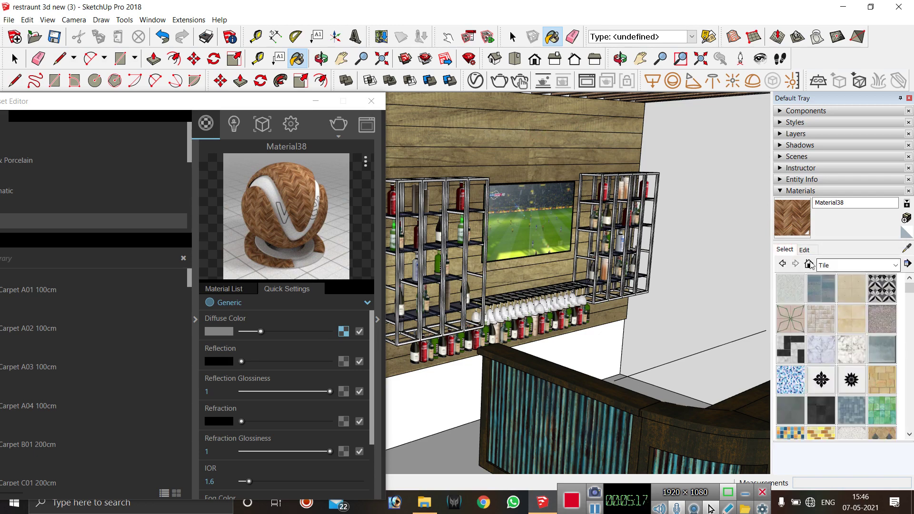
click(805, 250)
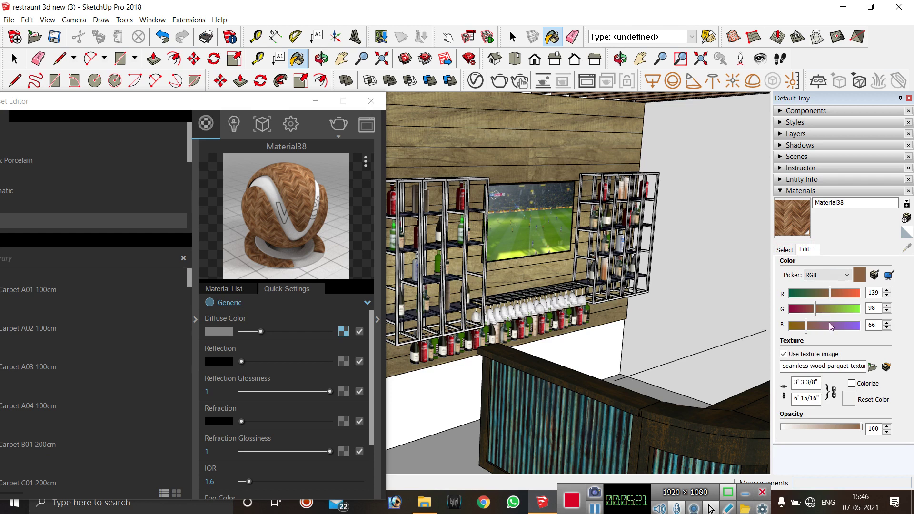
Set the parquet material's texture width to 5' and turn off its texture image.
click(860, 276)
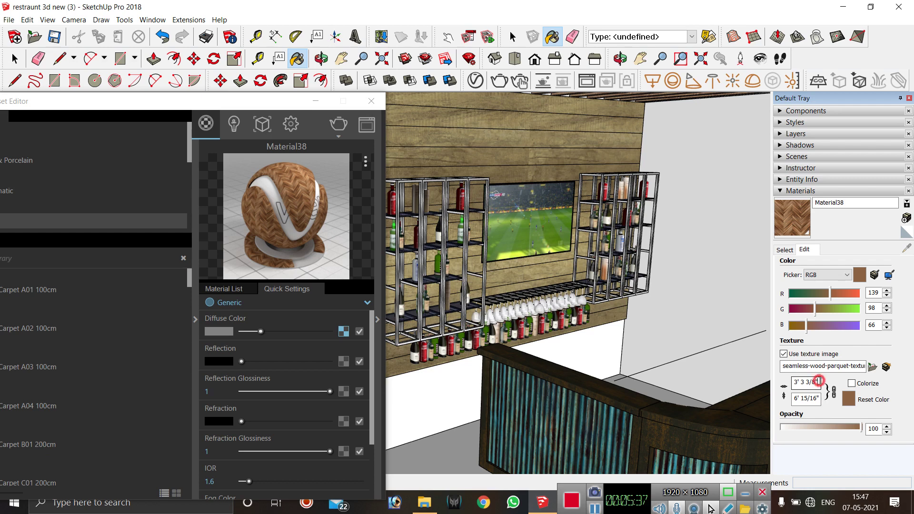
drag(818, 381, 786, 382)
text(5')
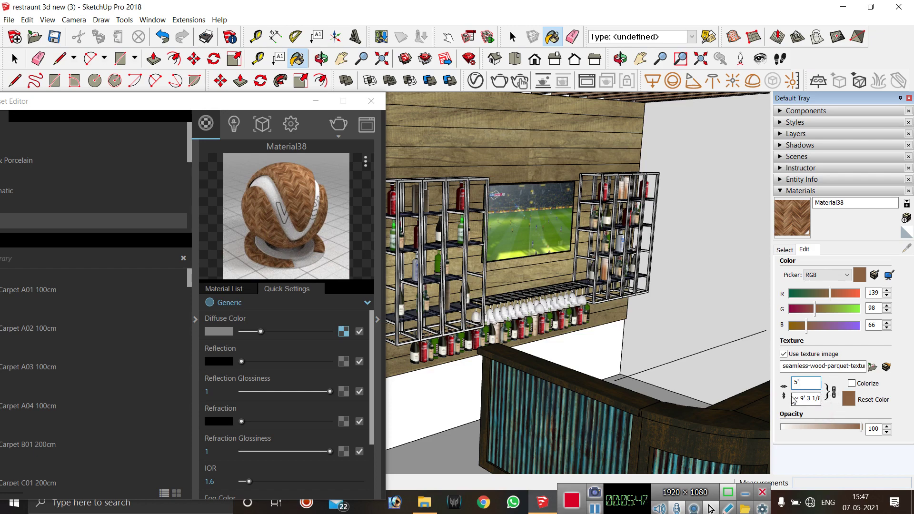
click(868, 357)
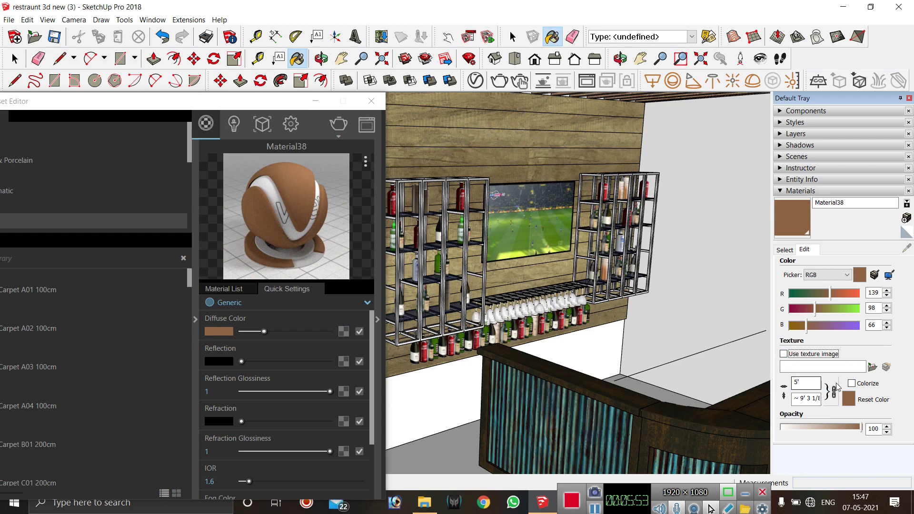
click(886, 395)
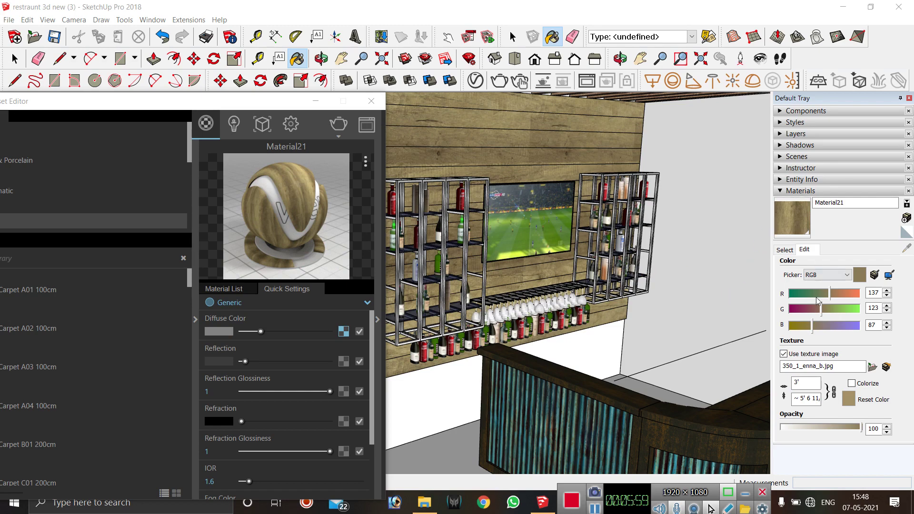
Set the back wall wood plank material's texture width to 5'.
double_click(803, 381)
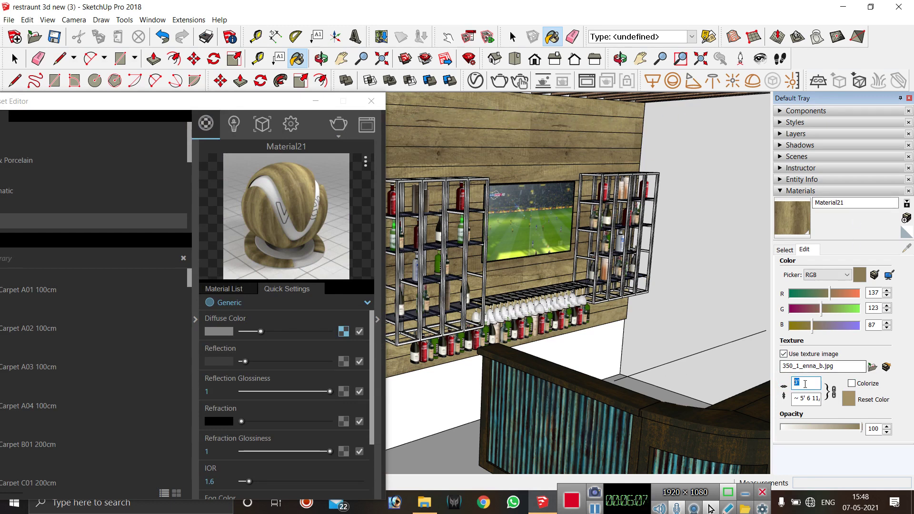
text(5)
key(Return)
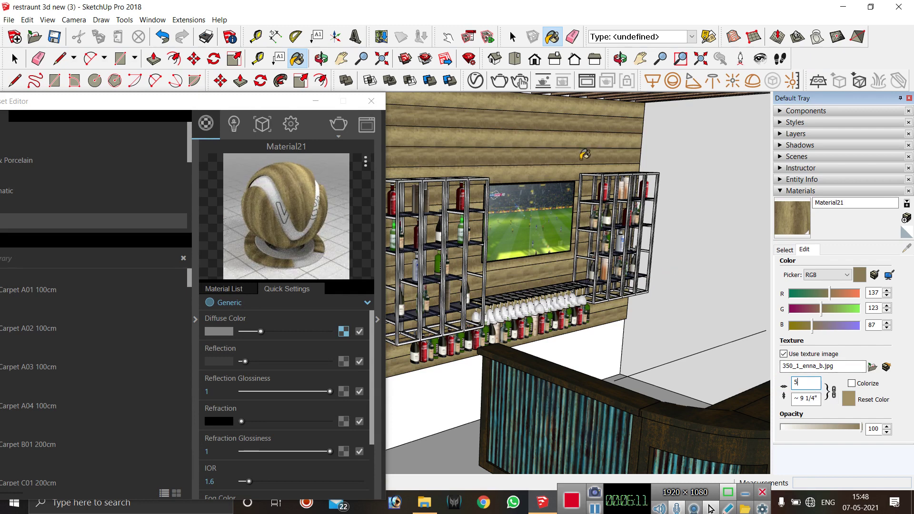
text(')
key(Return)
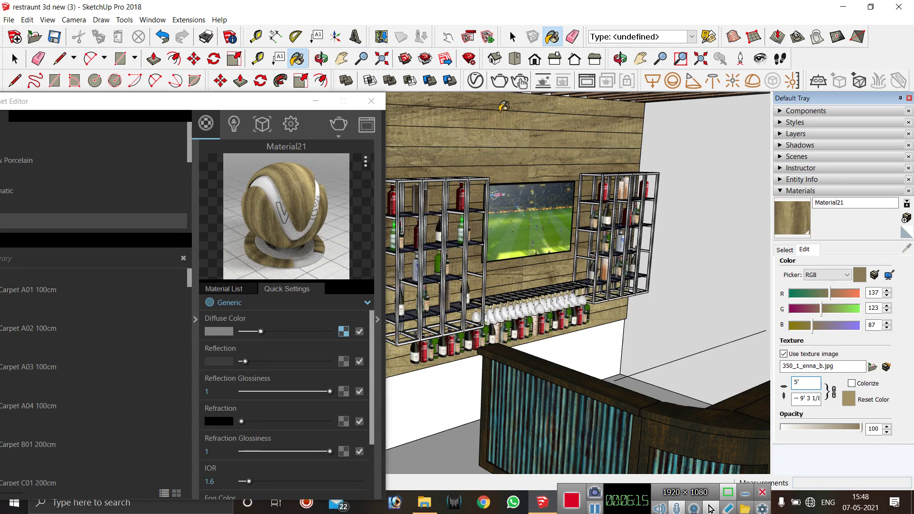
Set the back wall wood plank material's texture width to 3'.
double_click(805, 382)
text(3')
key(Return)
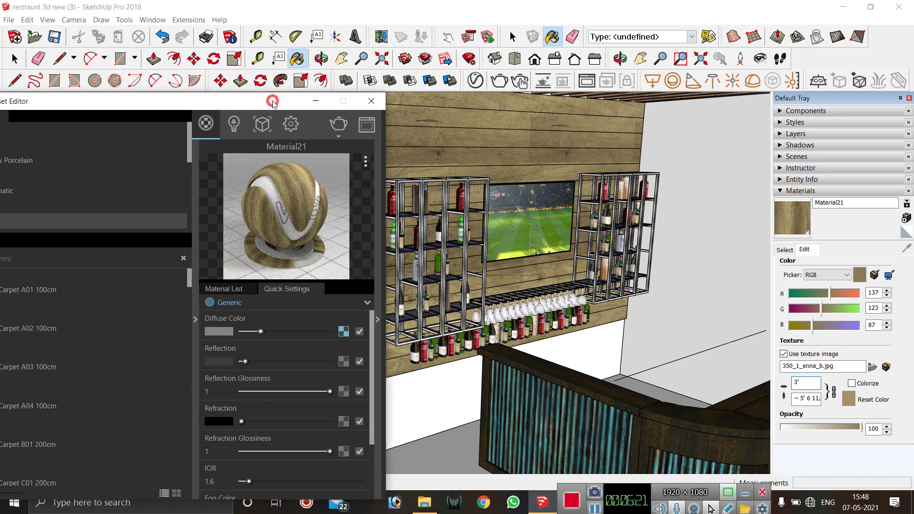
Move the Asset Editor clear of the shelves and sample the corrugated metal on the bar counter's front.
drag(275, 101, 228, 82)
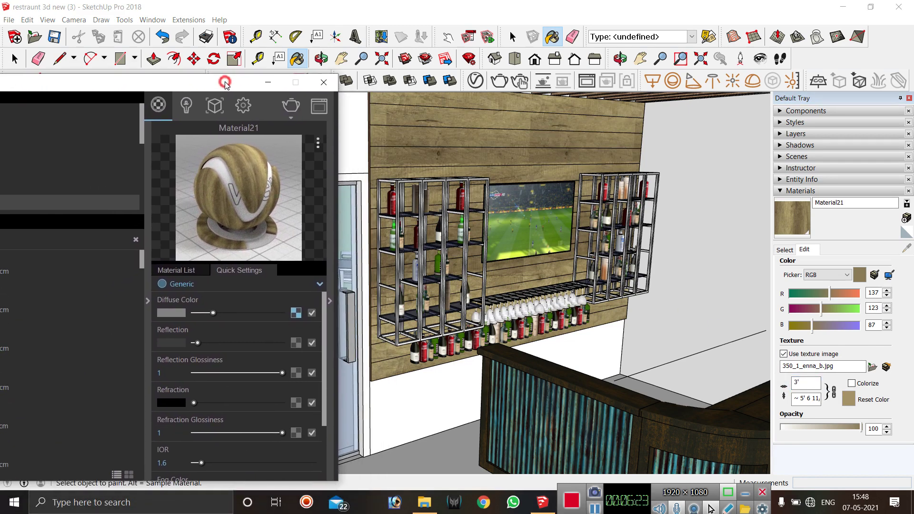
key(alt)
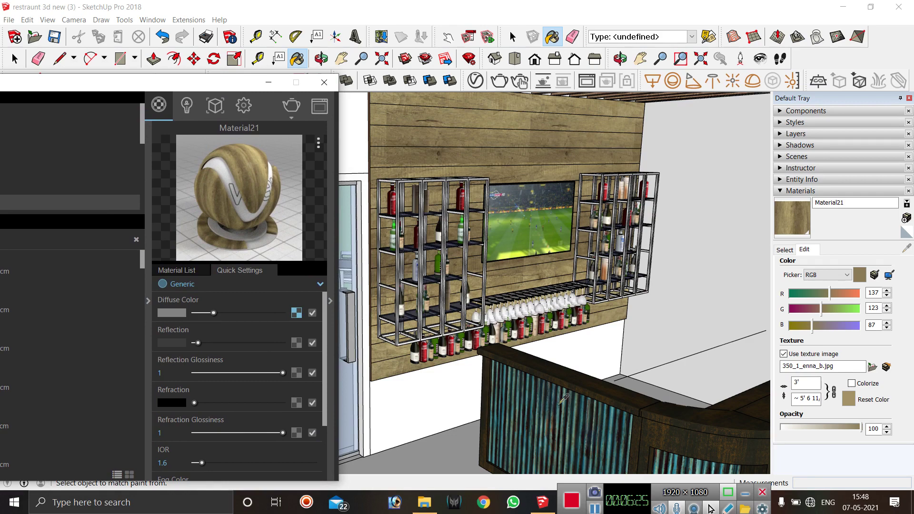
alt+click(560, 403)
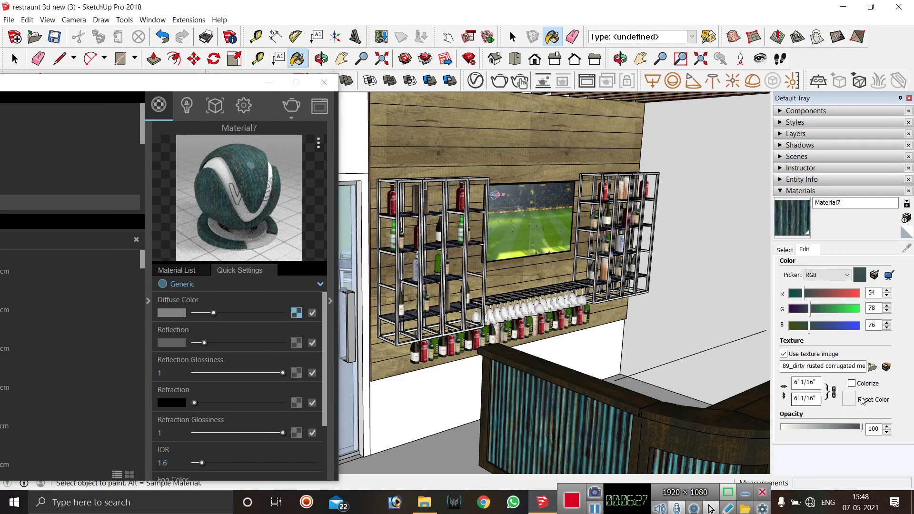
Try a texture width of 10" on the corrugated metal material and restore it to 6' 1/16".
double_click(815, 385)
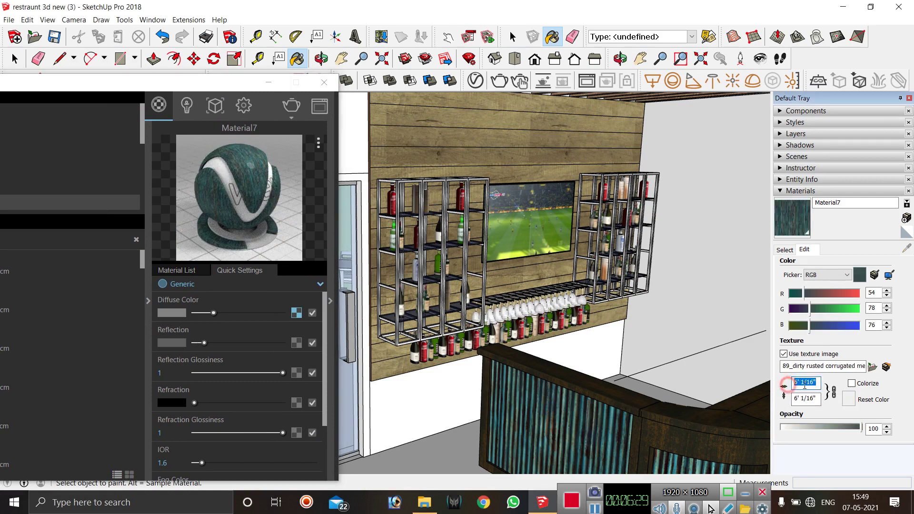
text(10)
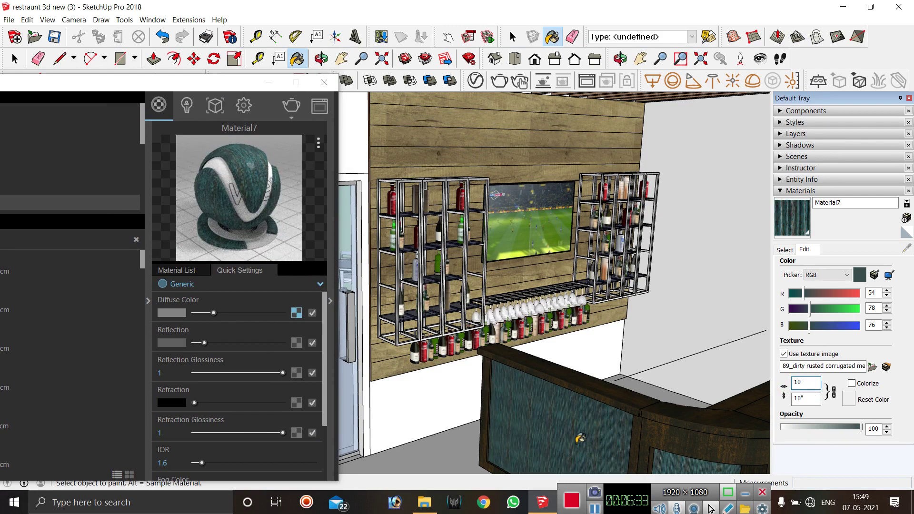
text(' 1/16")
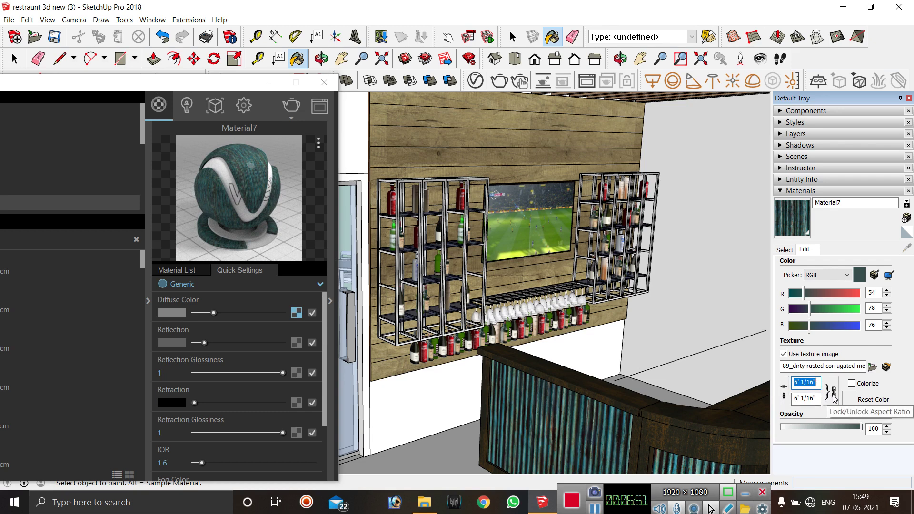
Unlock the corrugated metal texture's aspect ratio and lock it again, keeping its width and height.
click(835, 395)
click(815, 382)
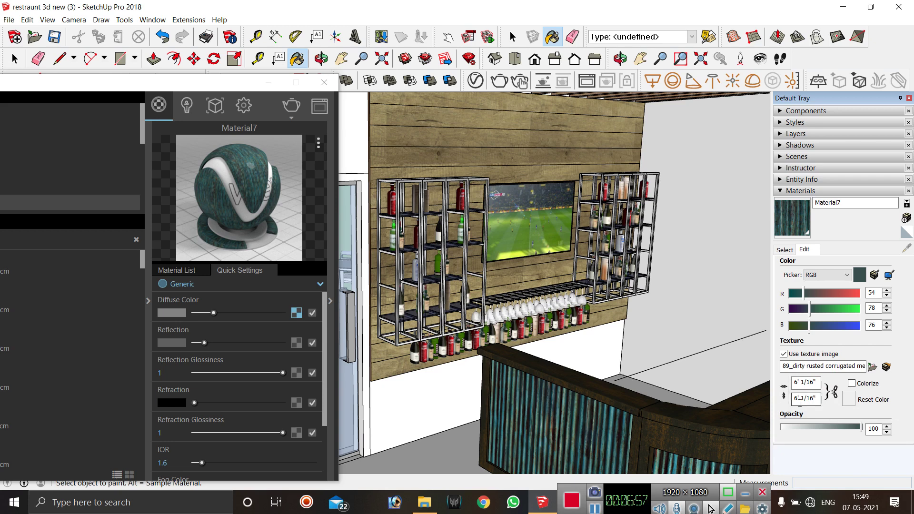
click(833, 391)
click(833, 395)
click(836, 394)
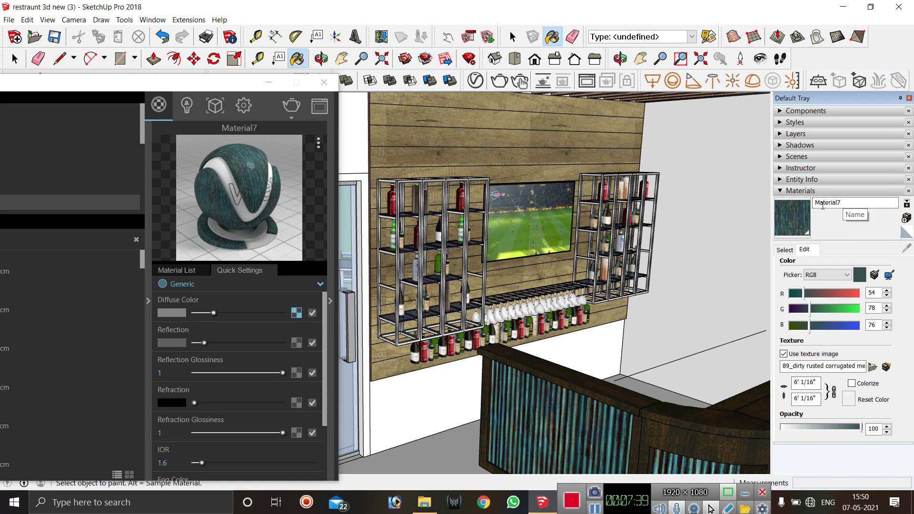
Resample the counter front's corrugated metal material and reposition the Asset Editor so its library and quick settings are fully in view.
key(alt)
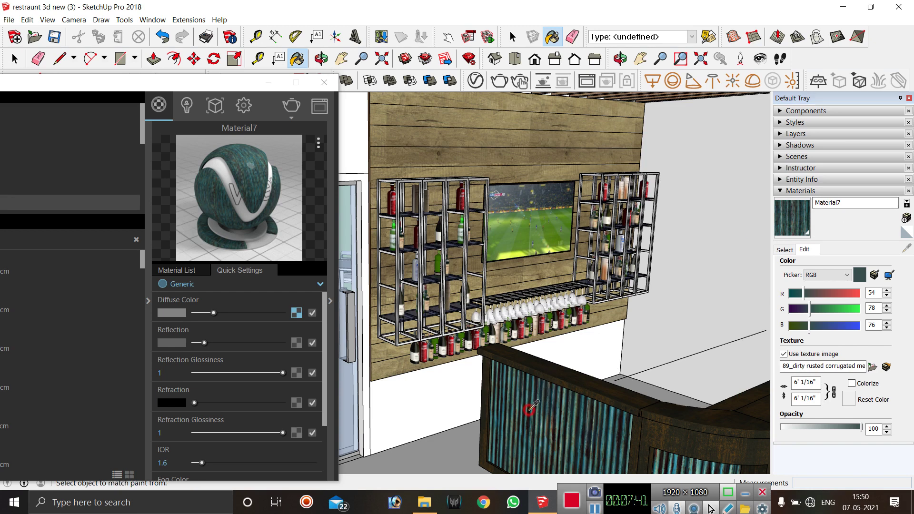
alt+click(529, 408)
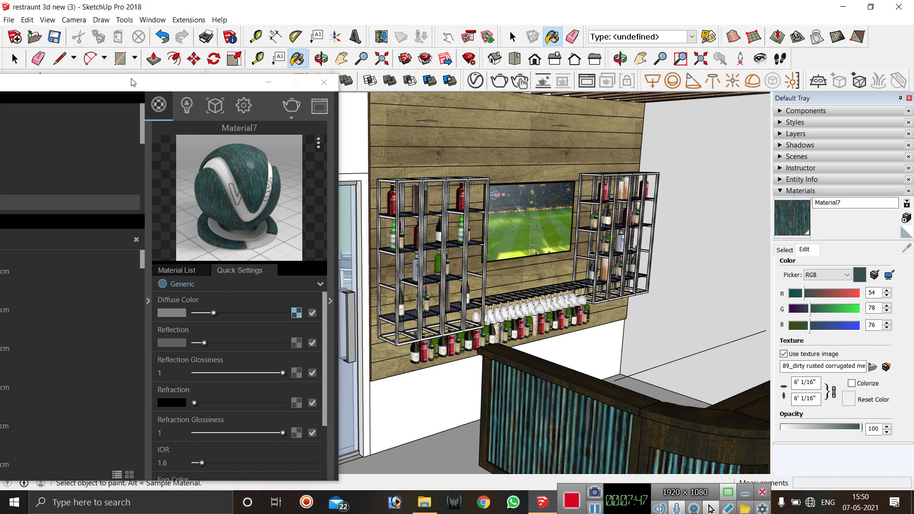
drag(133, 88, 312, 62)
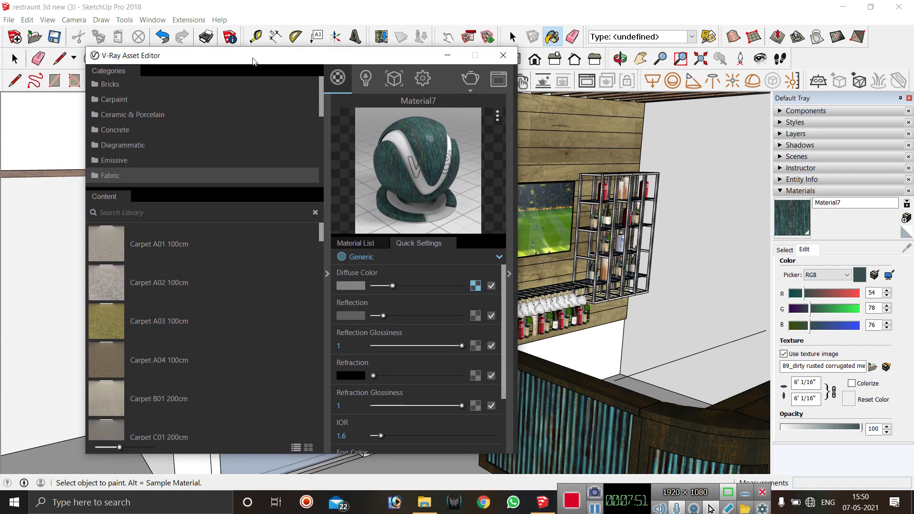
mouse_move(250, 64)
mouse_down()
mouse_move(114, 175)
mouse_move(564, 370)
mouse_move(630, 167)
mouse_move(631, 96)
mouse_move(607, 86)
mouse_up()
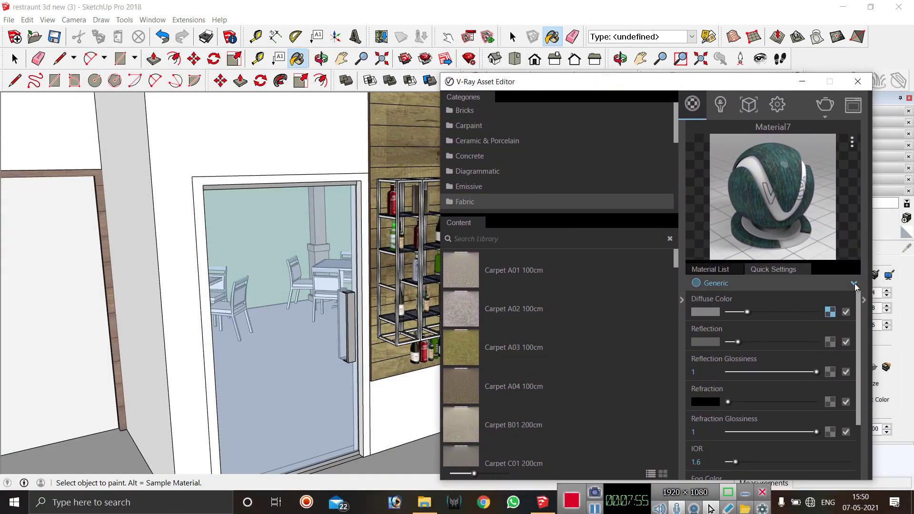
Show the scene's material list beside the open material library and move the Asset Editor window higher.
double_click(863, 299)
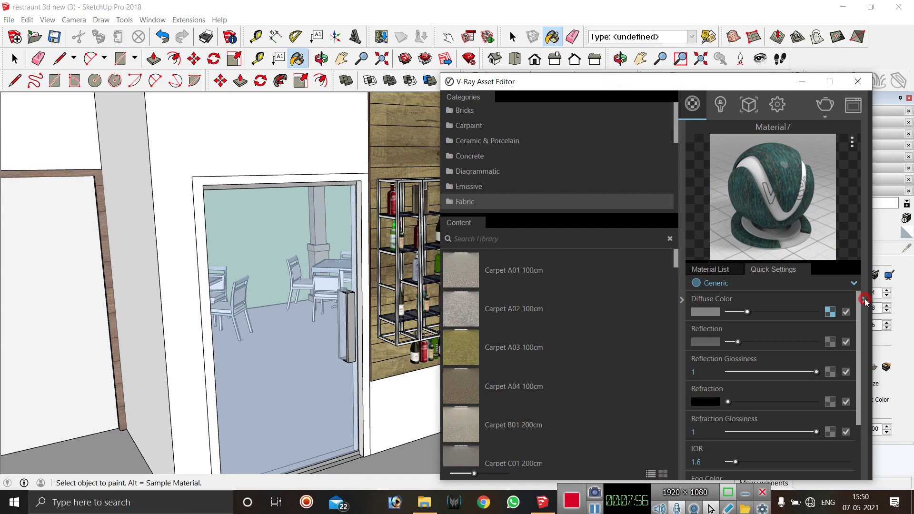
click(681, 301)
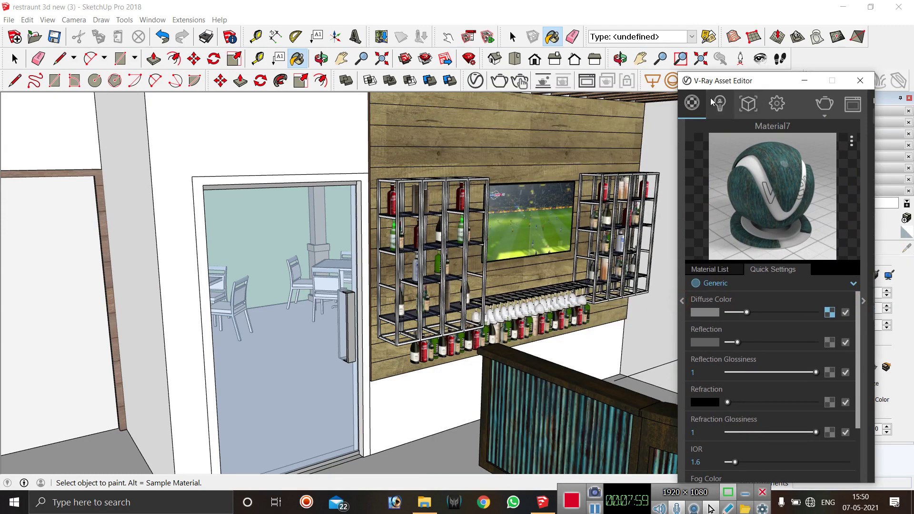
click(681, 301)
click(707, 270)
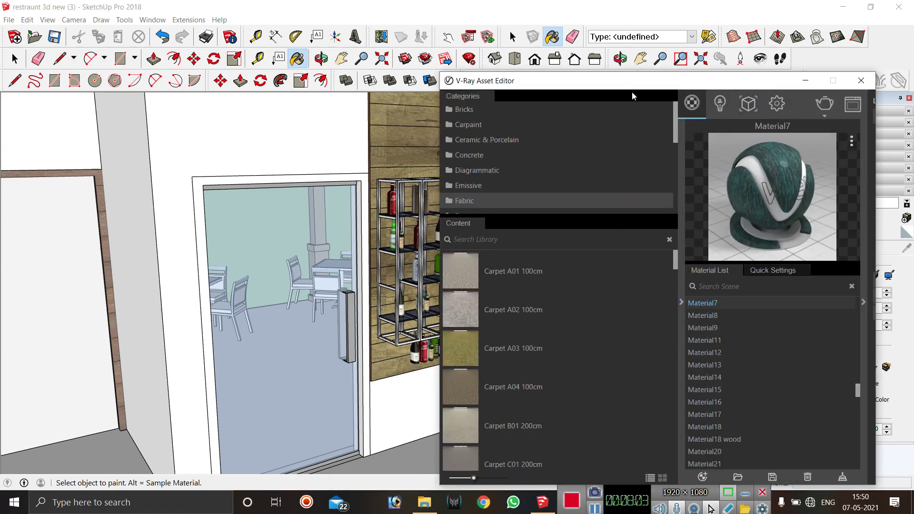
drag(632, 96, 662, 68)
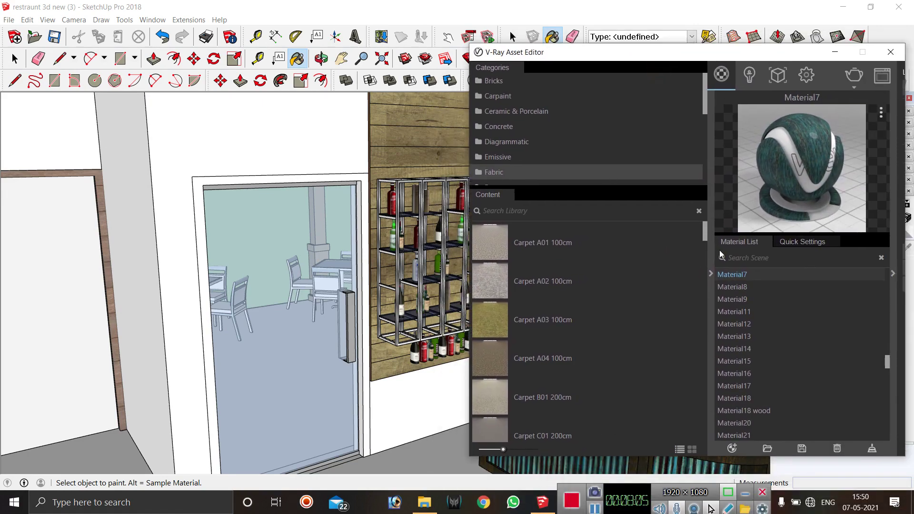
Look past the Fabric materials and open the library's WallPaint & Wallpaper category.
drag(706, 233, 706, 319)
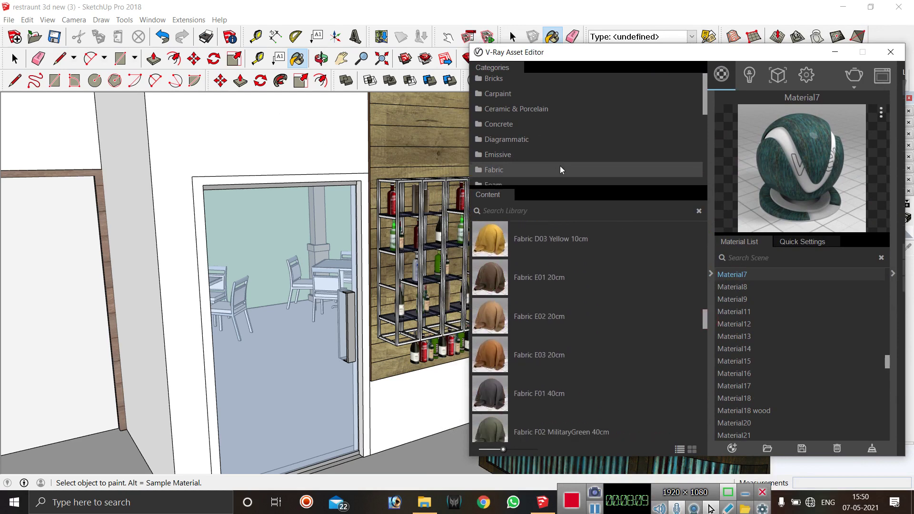
scroll(542, 138, down, 5)
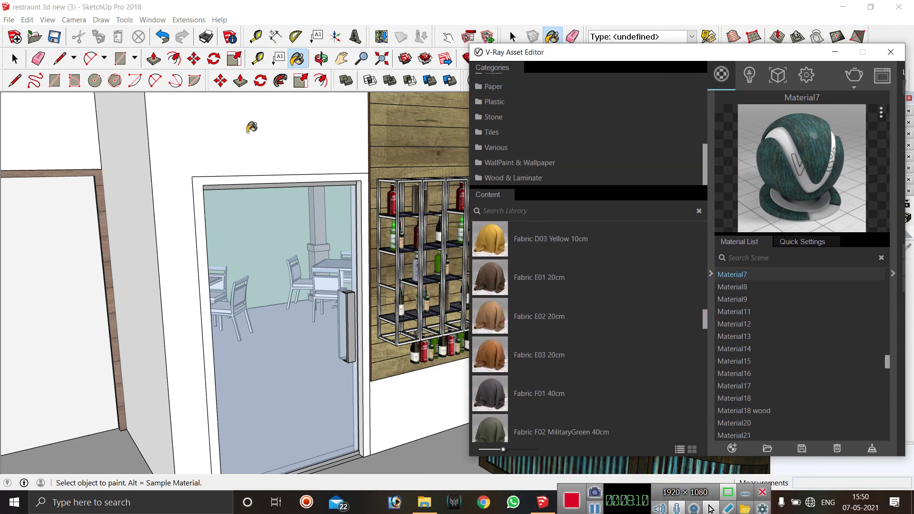
click(533, 165)
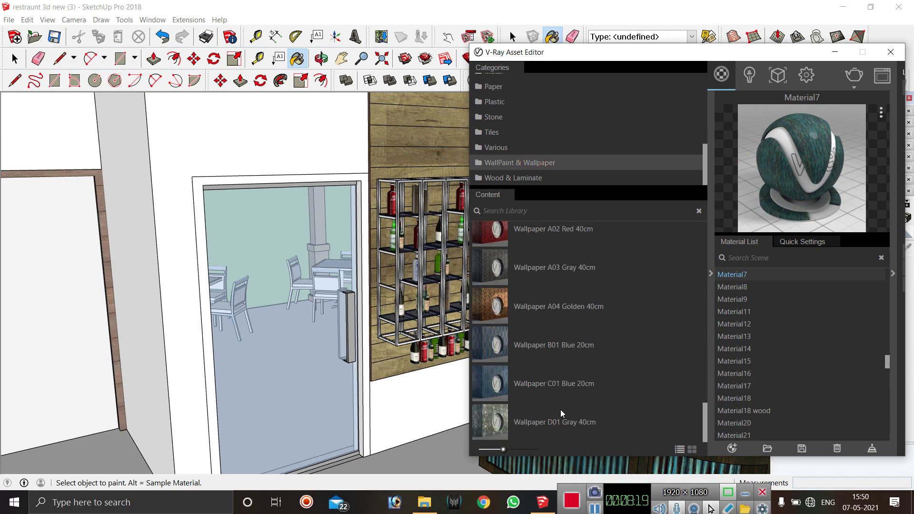
Browse the stucco, wall paint and wallpaper materials and check the options offered for WallPaint FineGrain 01 Yellow 1m.
scroll(565, 409, up, 5)
scroll(565, 406, up, 5)
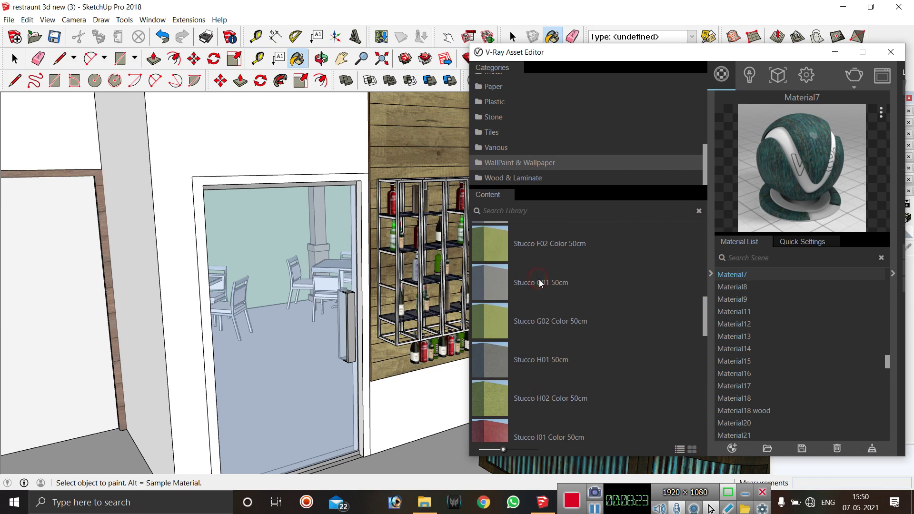
scroll(553, 291, up, 5)
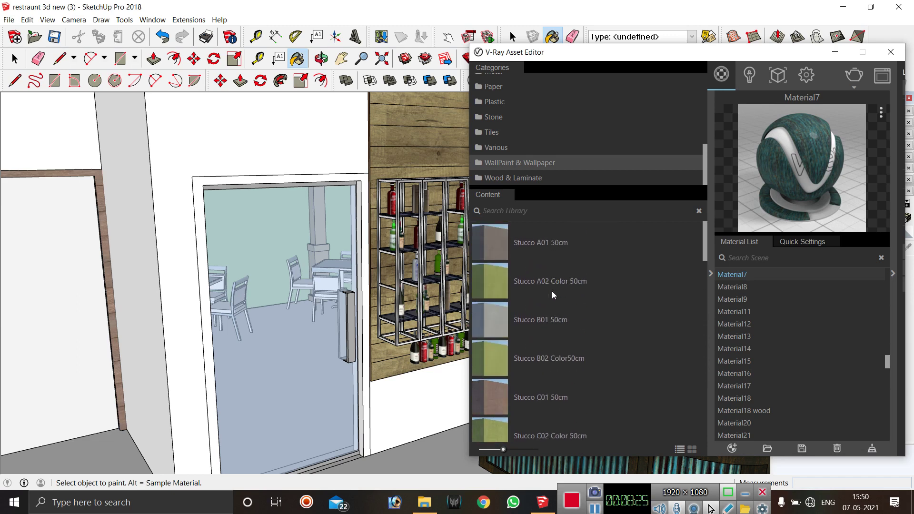
scroll(536, 322, down, 5)
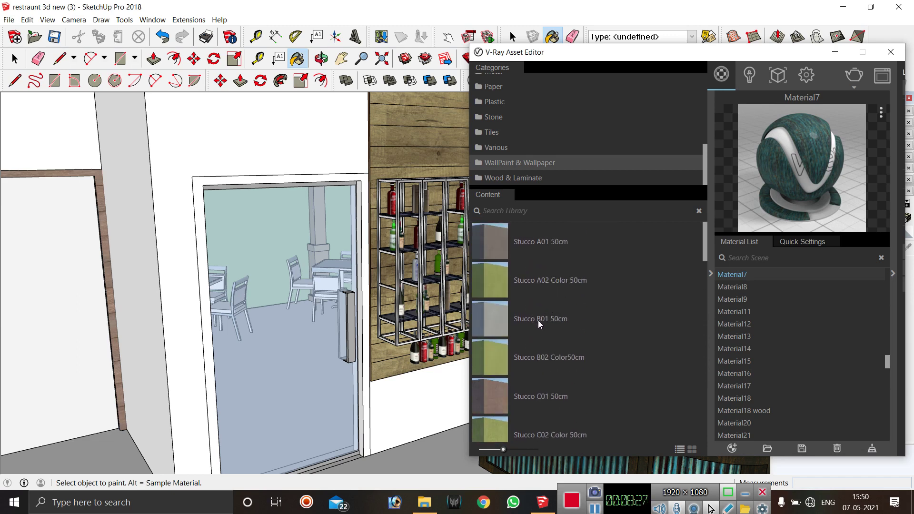
scroll(540, 324, down, 6)
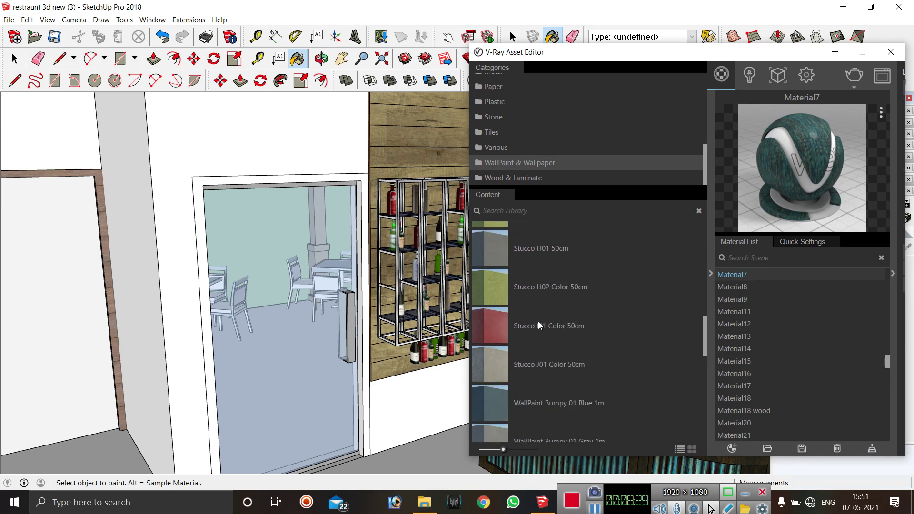
scroll(538, 335, down, 2)
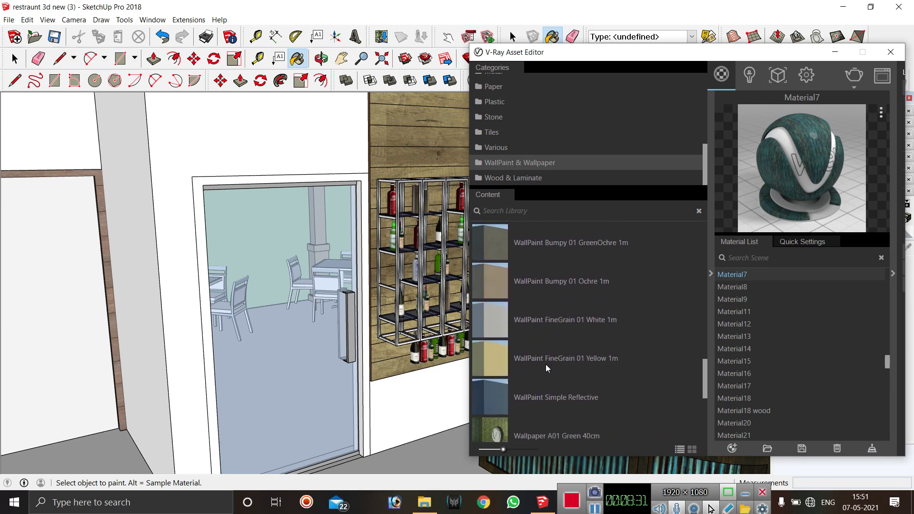
click(509, 359)
right_click(509, 369)
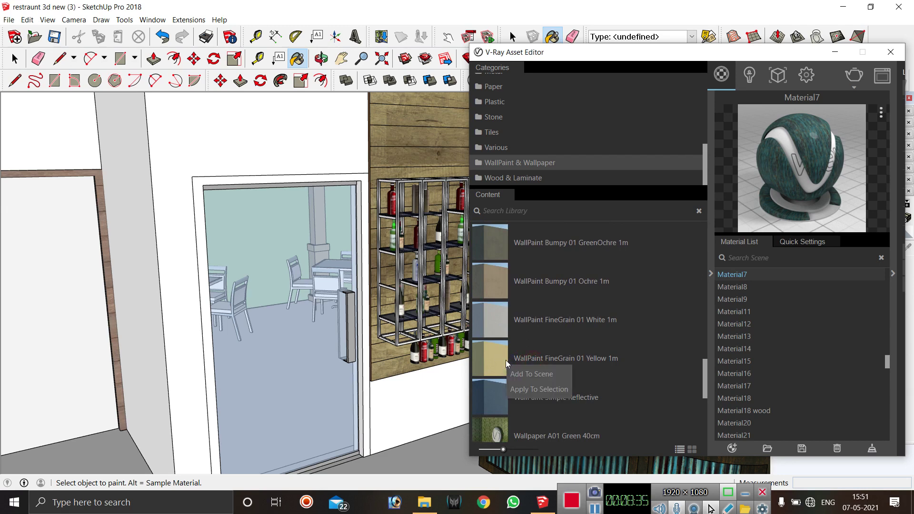
click(637, 372)
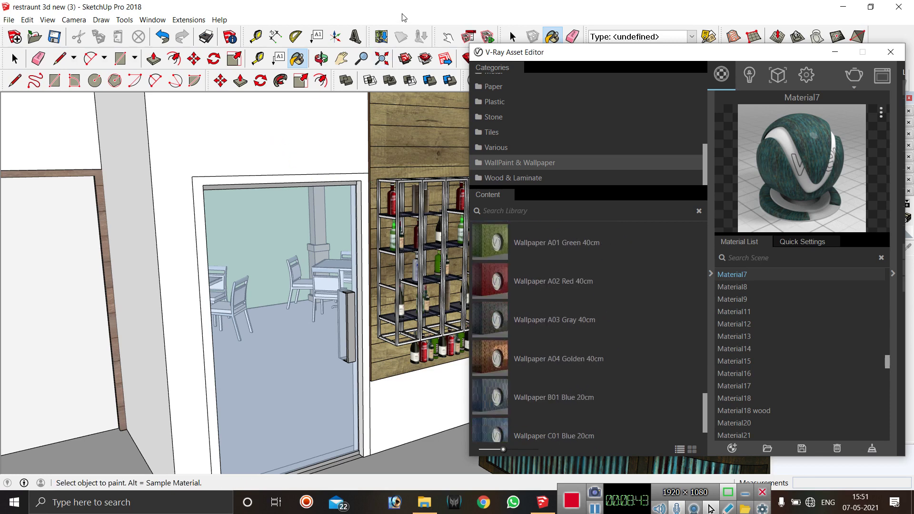
Select only the wall face around the glass door and apply WallPaint FineGrain 01 Yellow 1m to it.
key(space)
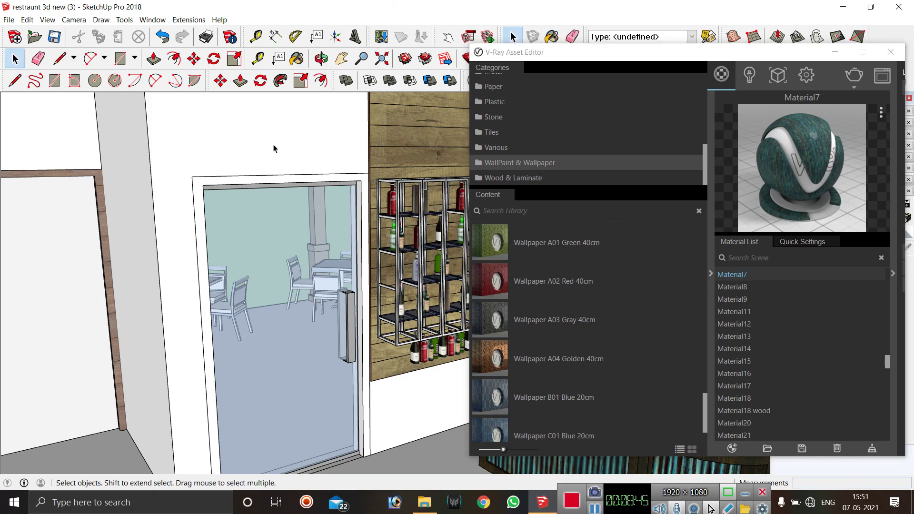
triple_click(274, 145)
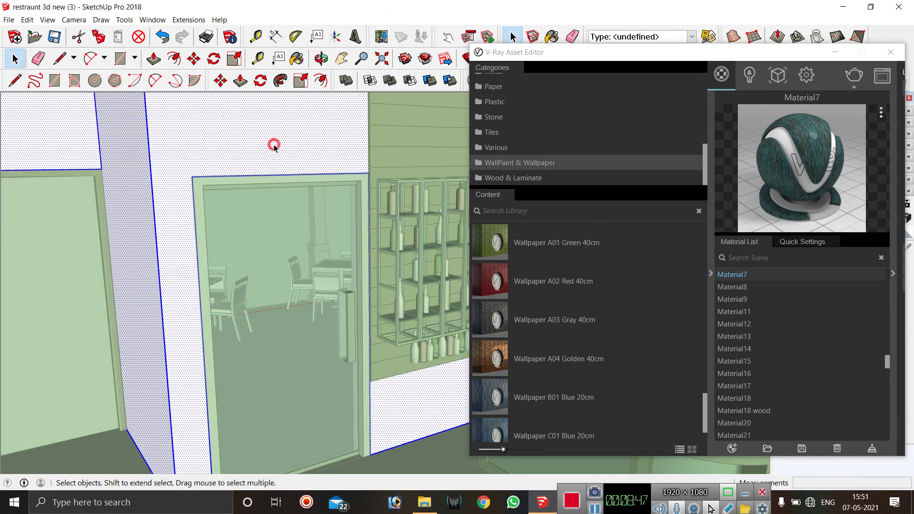
click(274, 145)
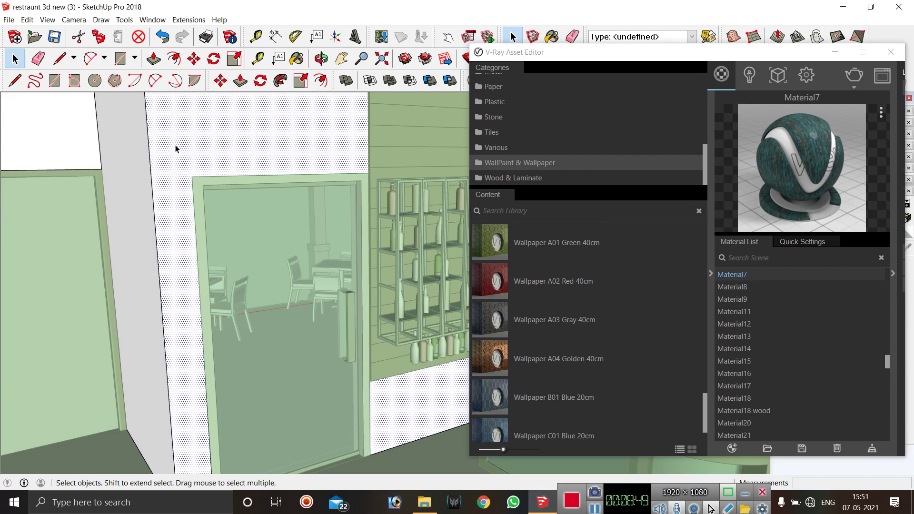
scroll(640, 310, up, 5)
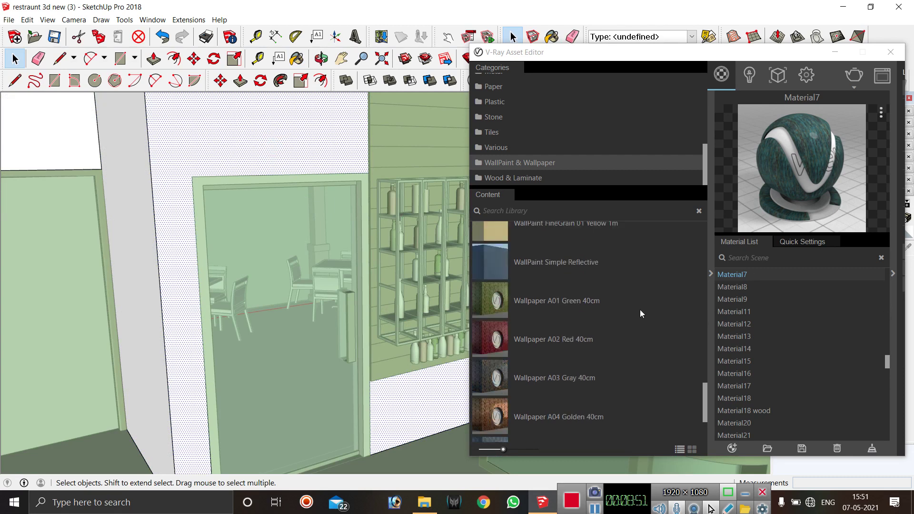
click(672, 51)
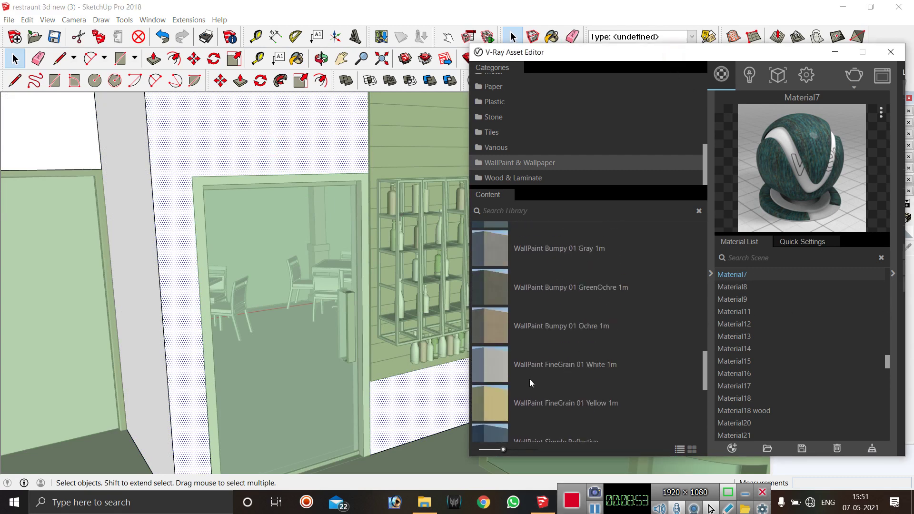
right_click(519, 405)
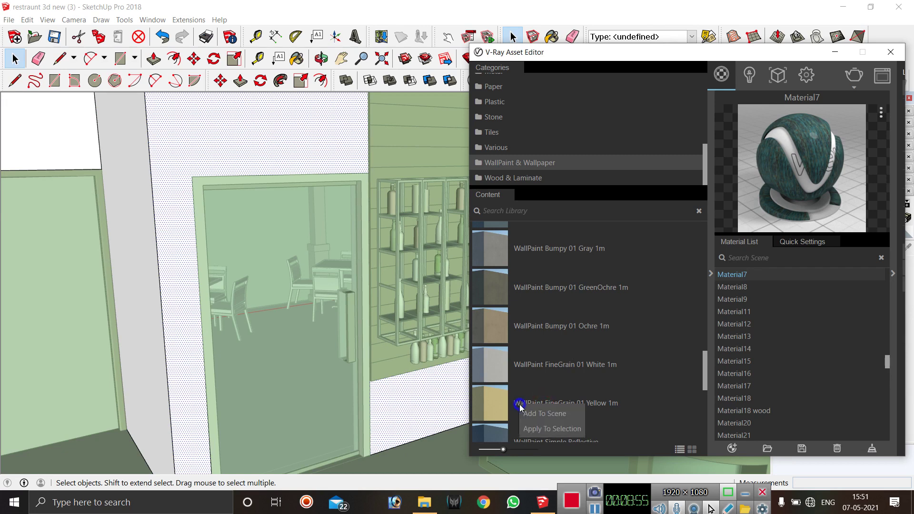
click(550, 430)
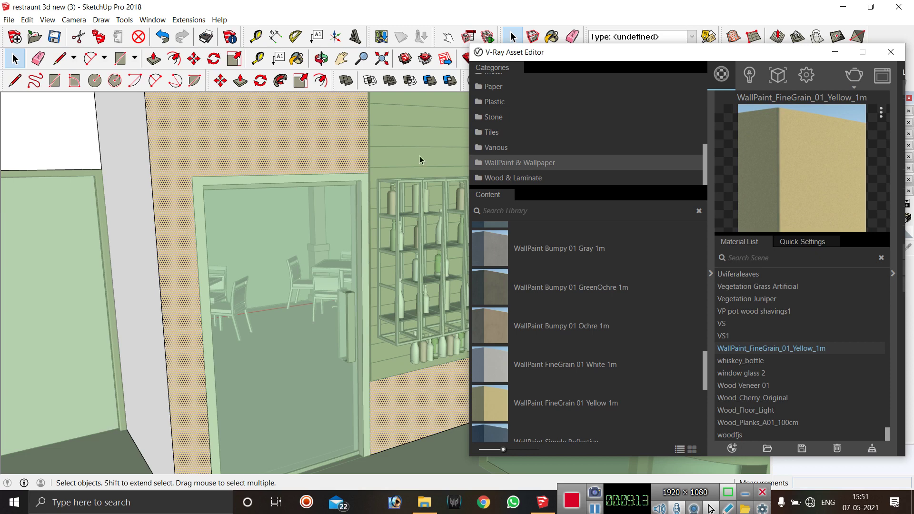
Undo the yellow paint on the door wall and reposition the Asset Editor to keep the doorway uncovered.
mouse_move(732, 59)
mouse_down()
mouse_move(658, 165)
mouse_move(655, 142)
mouse_up()
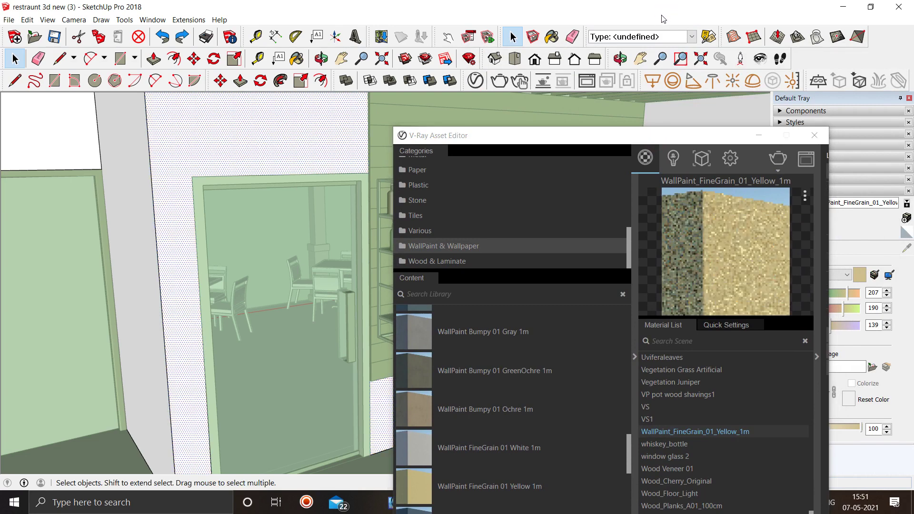
drag(556, 138, 594, 100)
click(199, 133)
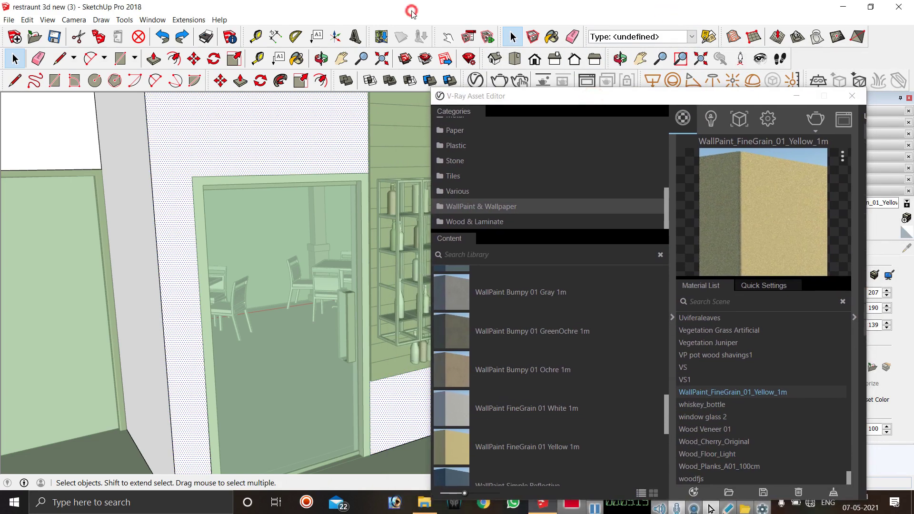
Leave group editing and bring the whole glass door and the adjoining bottle shelves back into view.
scroll(331, 326, up, 6)
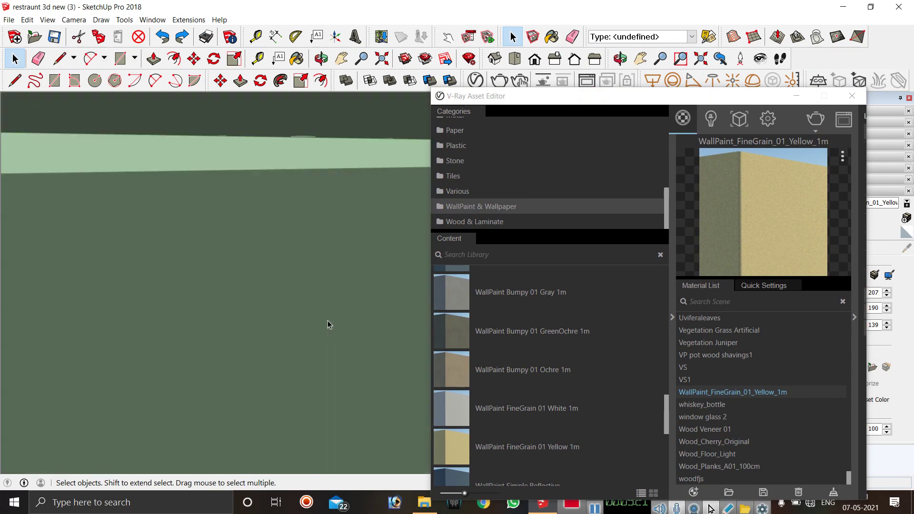
middle_drag(329, 322, 331, 312)
scroll(331, 312, down, 5)
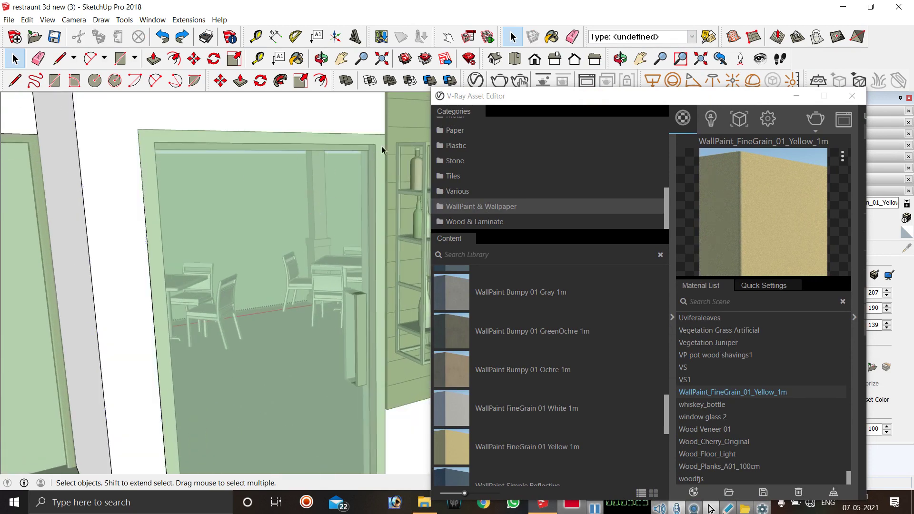
key(ctrl+y)
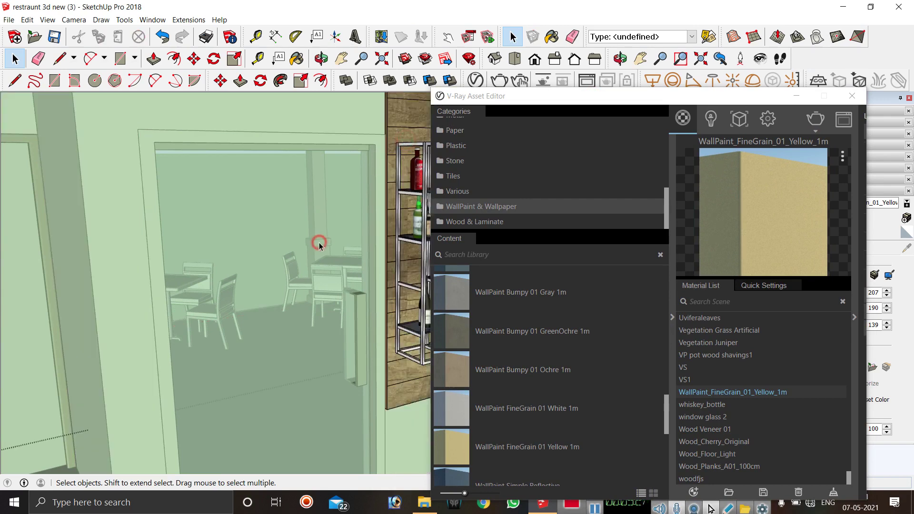
right_click(398, 442)
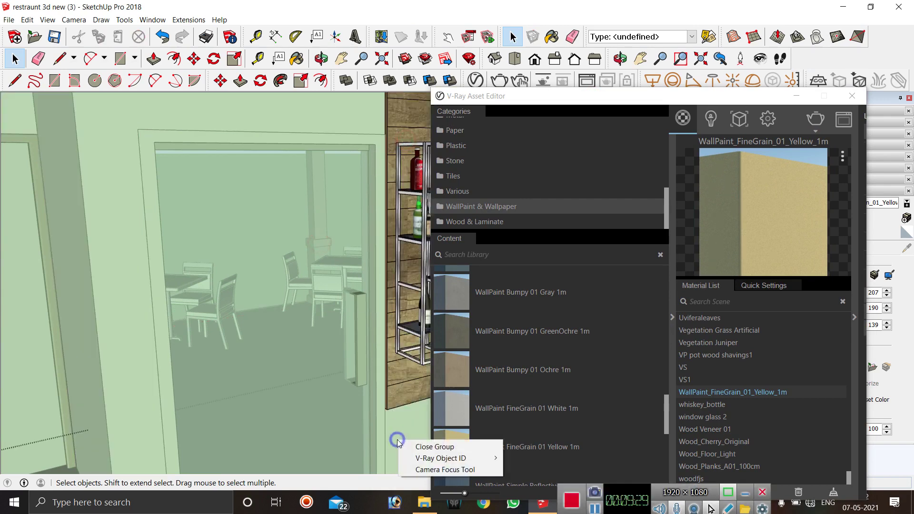
click(398, 440)
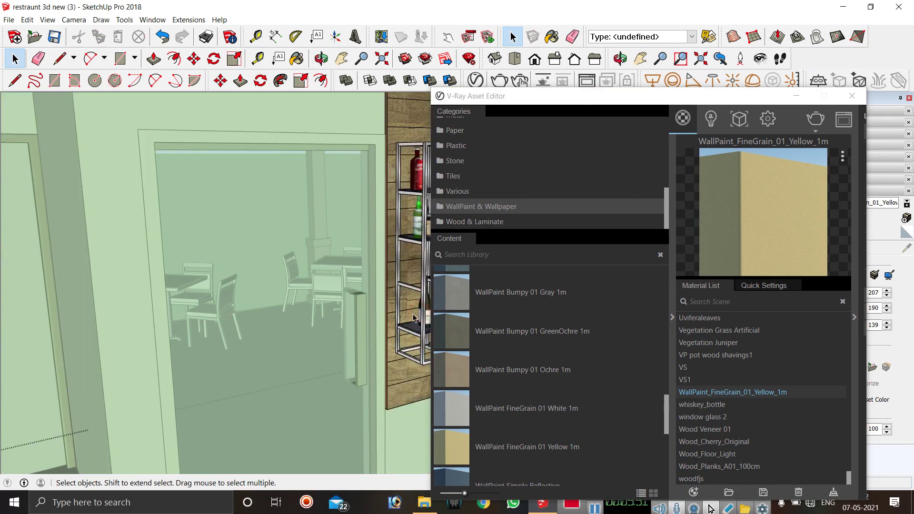
middle_drag(404, 421, 344, 374)
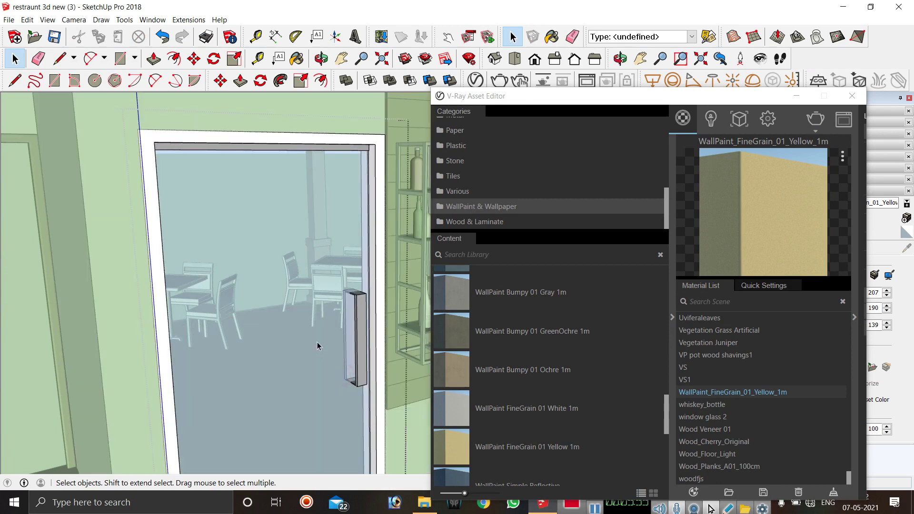
scroll(318, 338, up, 4)
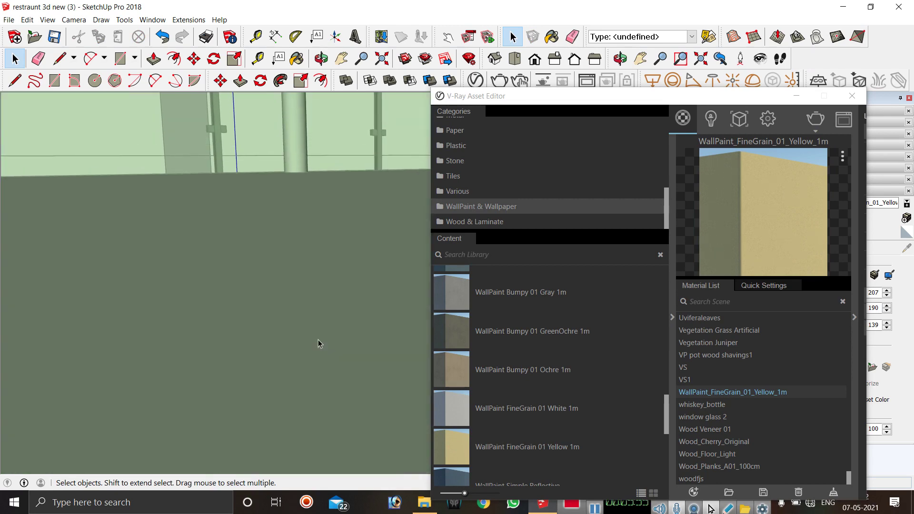
scroll(318, 339, up, 3)
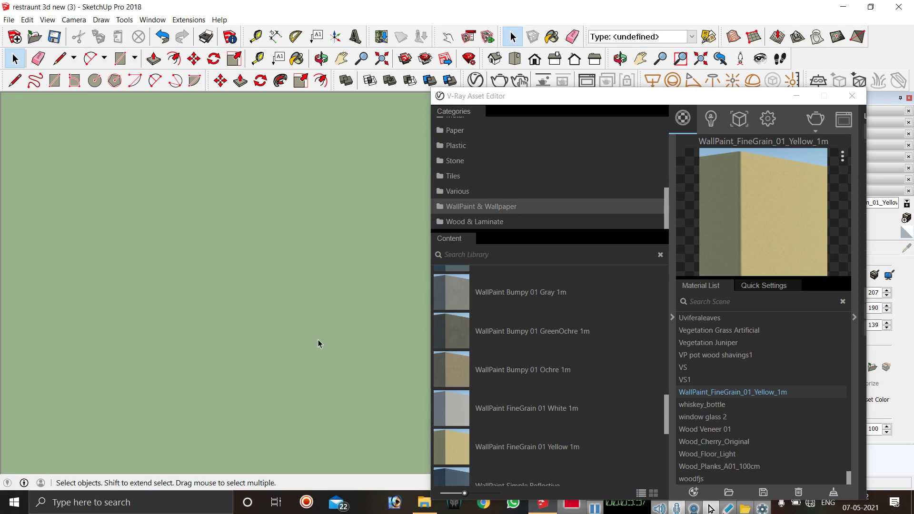
scroll(318, 339, down, 4)
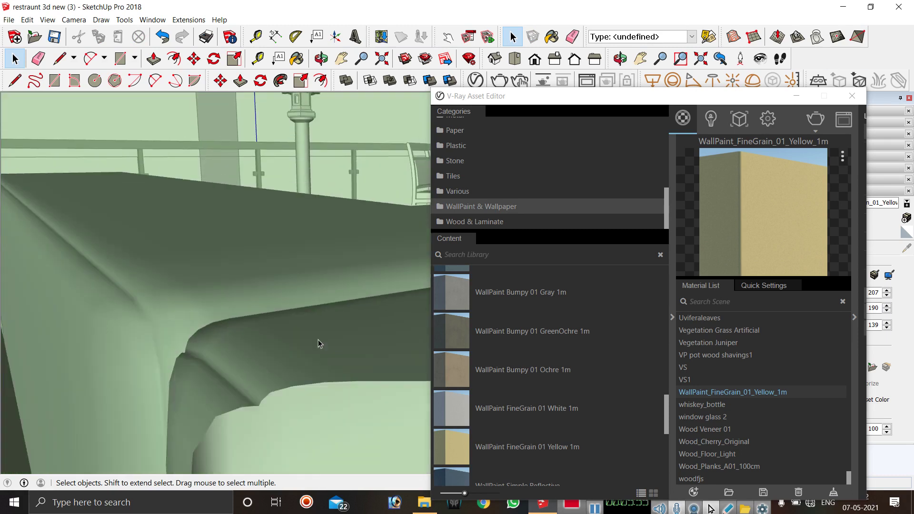
scroll(318, 340, down, 3)
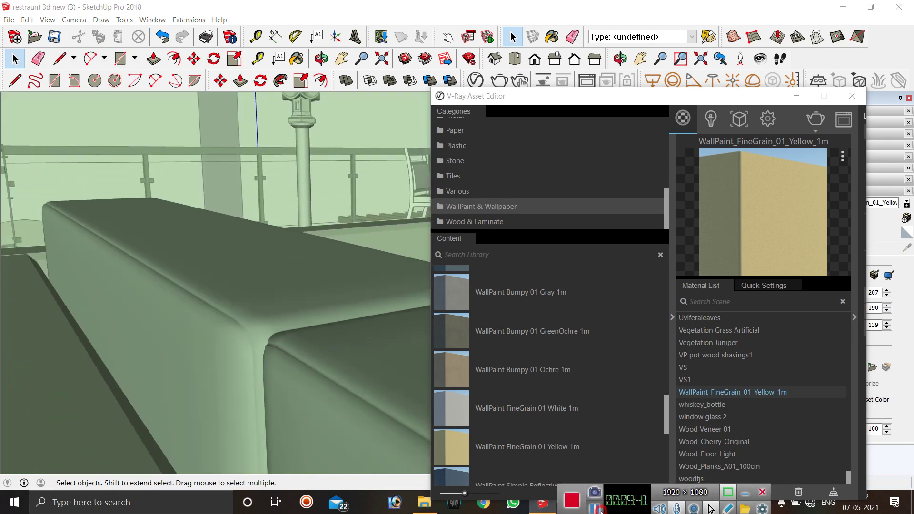
scroll(364, 404, down, 5)
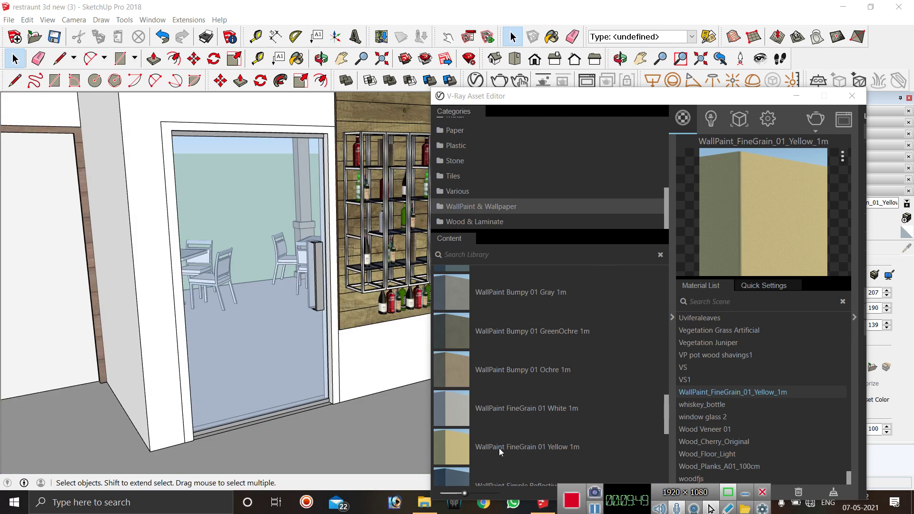
Delete WallPaint_FineGrain_01_Yellow_1m from the scene materials and add a fresh WallPaint FineGrain 01 Yellow 1m from the library.
right_click(737, 391)
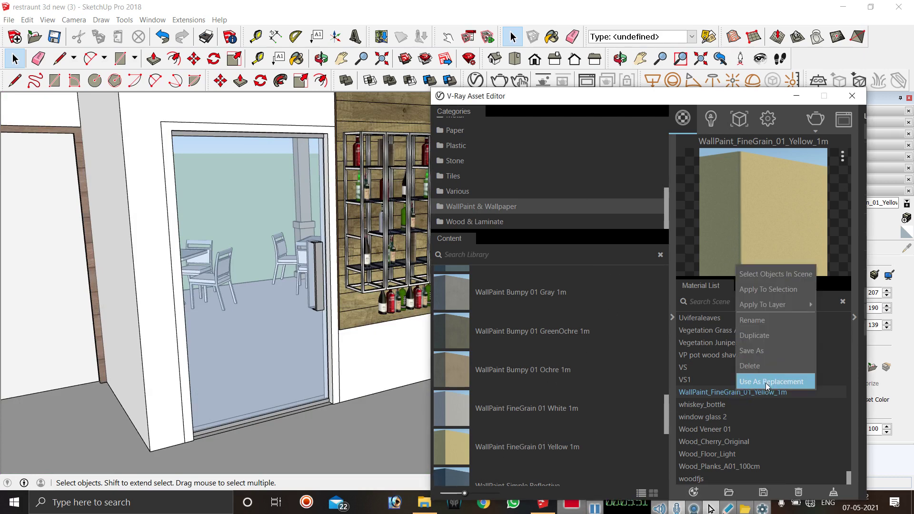
click(768, 368)
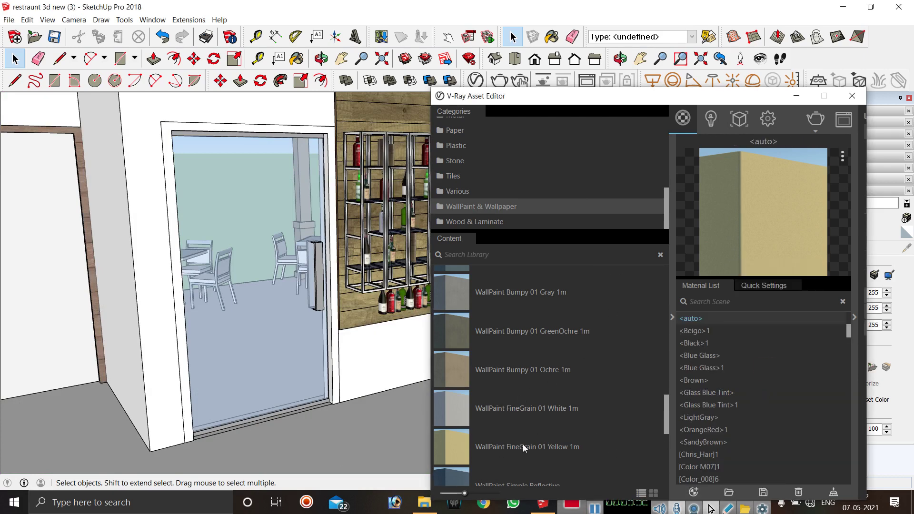
right_click(484, 444)
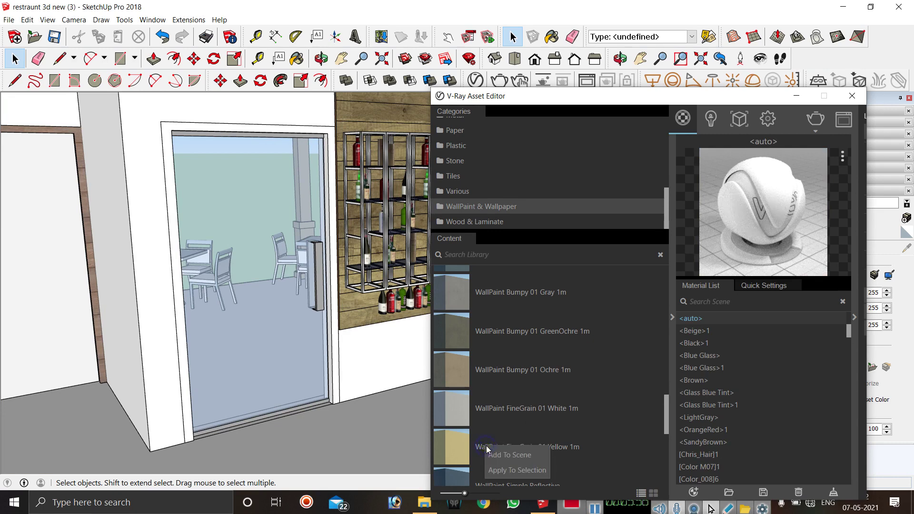
click(523, 461)
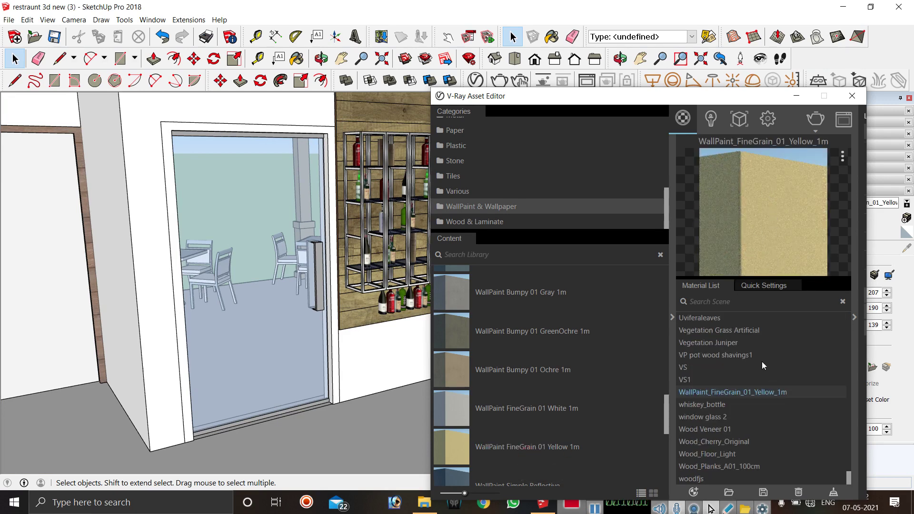
Rename the scene material WallPaint_FineGrain_01_Yellow_1m as wallpaint interior beig.
right_click(730, 393)
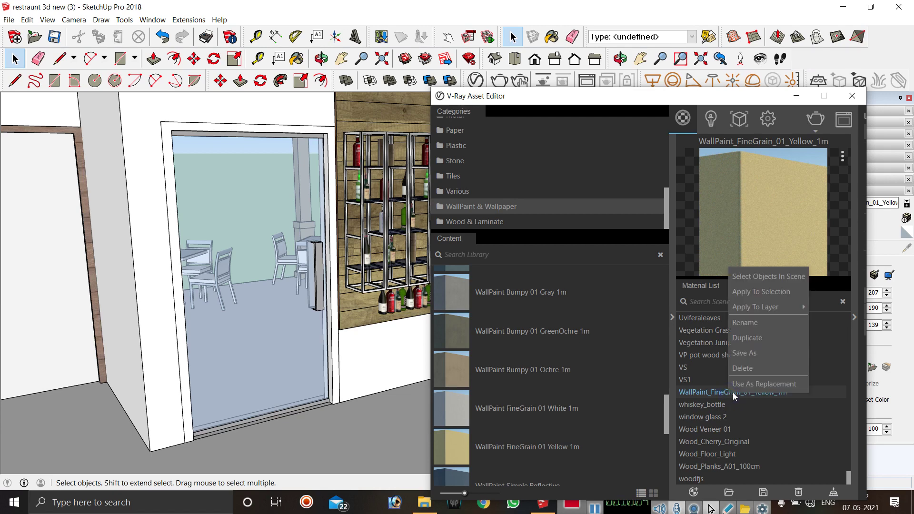
click(769, 322)
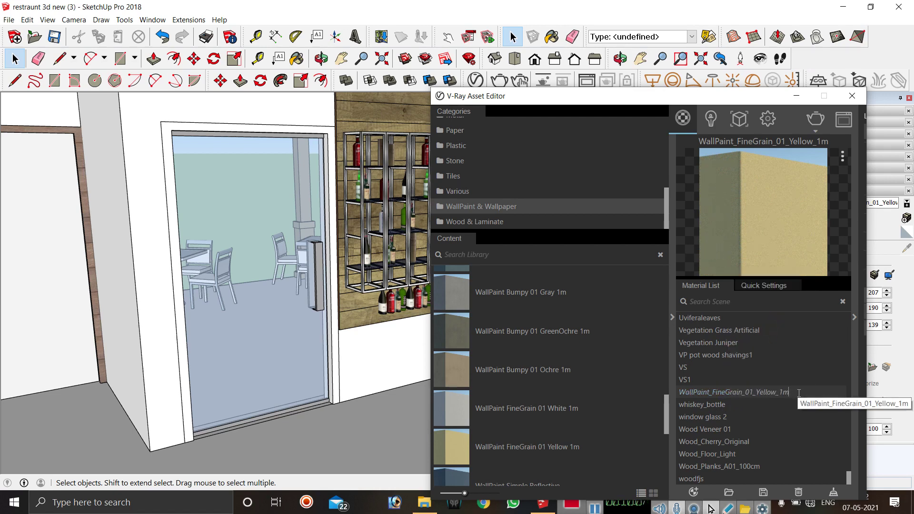
drag(799, 393, 669, 399)
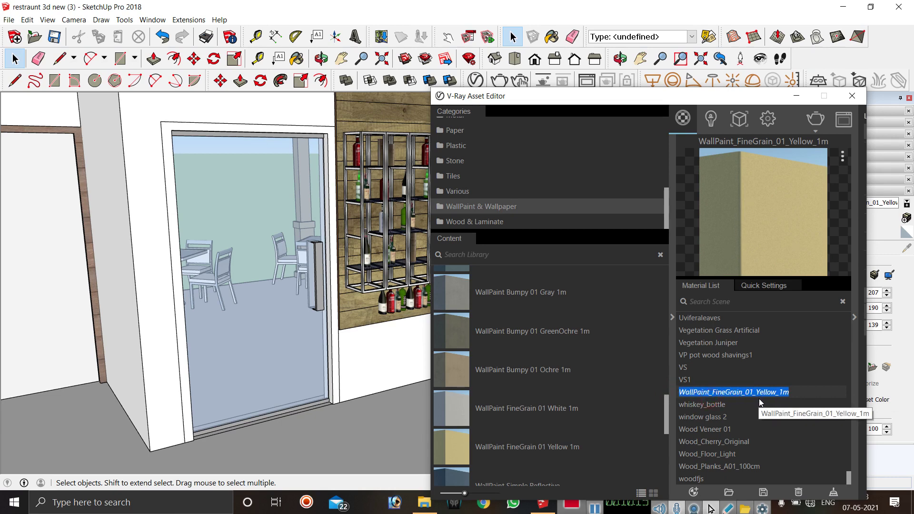
text(wallpa)
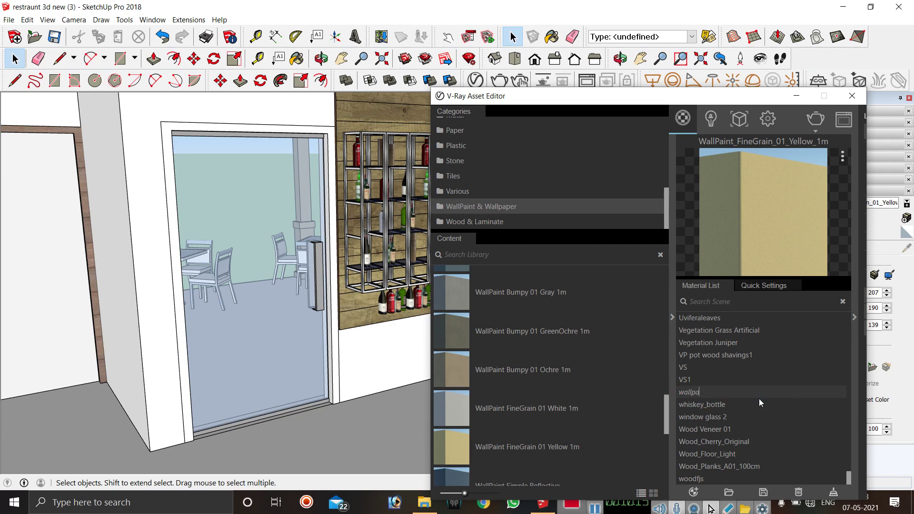
text(int (interior beig)
key(Return)
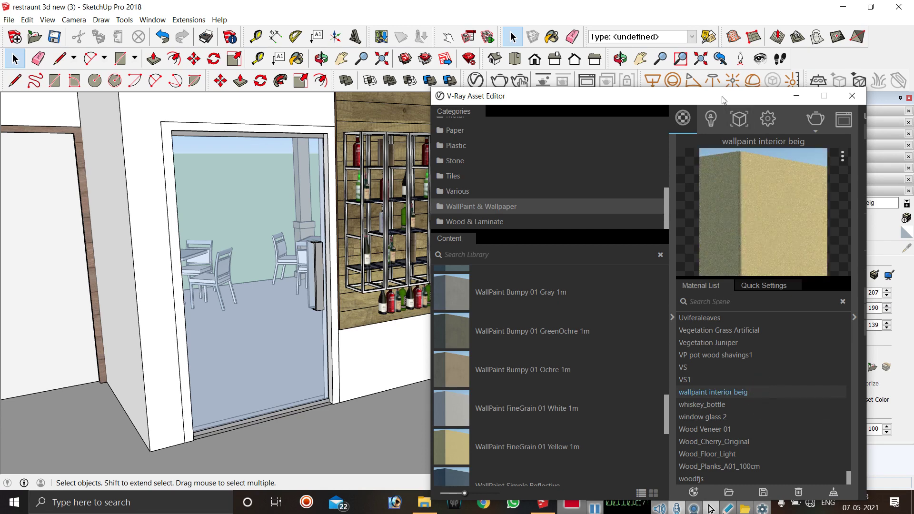
Raise the reflection of wallpaint interior beig slightly to a dark grey and review its remaining quick settings.
drag(724, 97, 479, 87)
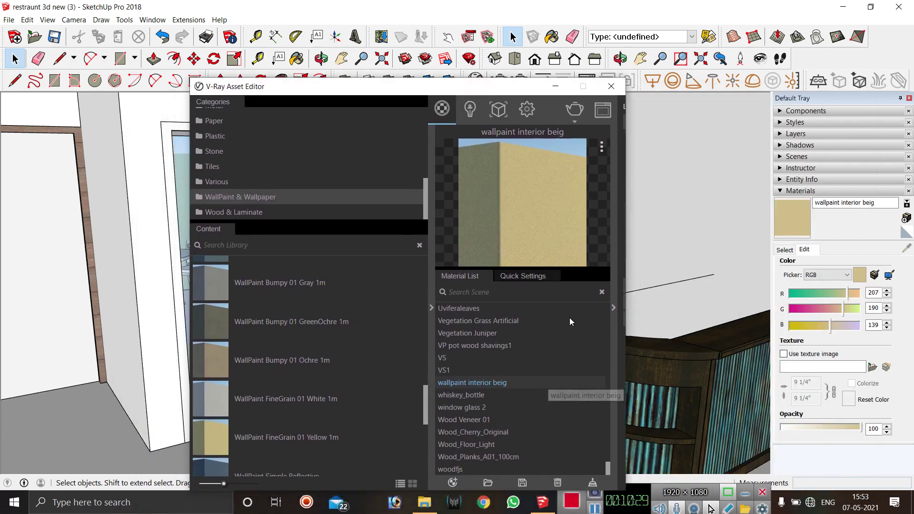
click(613, 308)
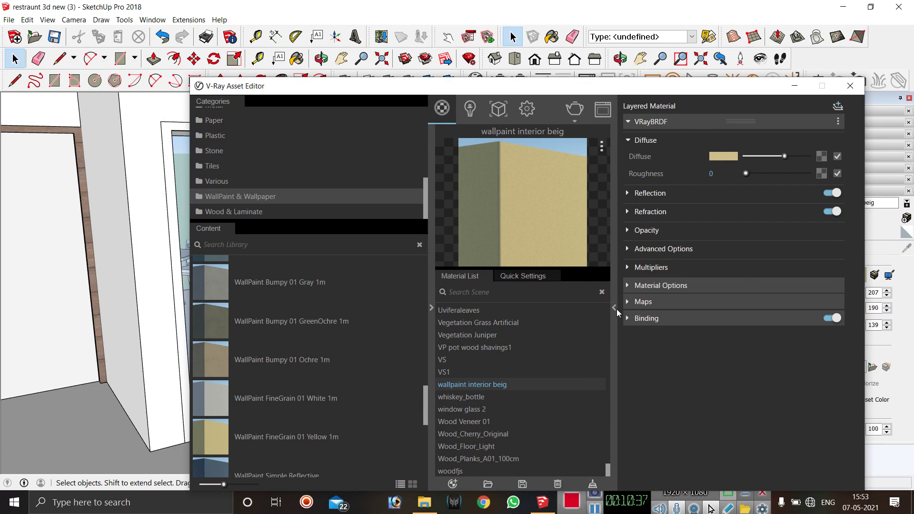
click(542, 281)
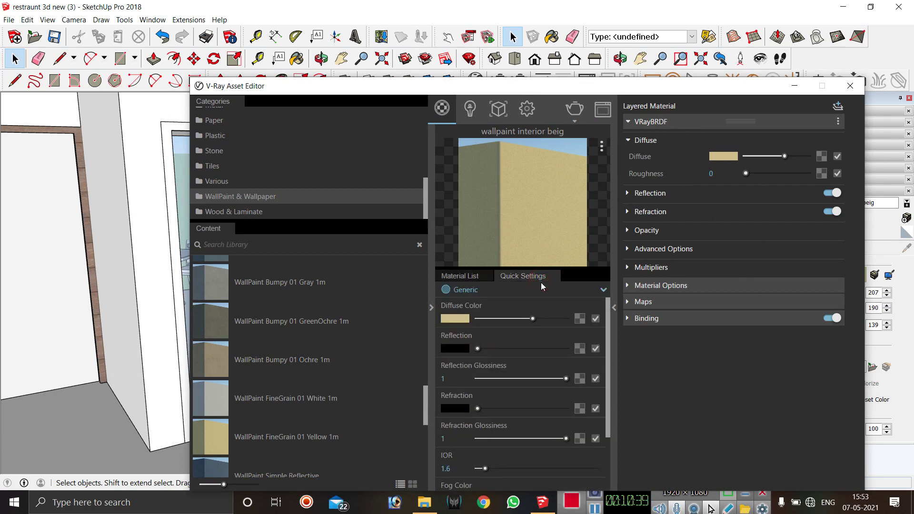
drag(480, 349, 486, 350)
scroll(510, 380, down, 3)
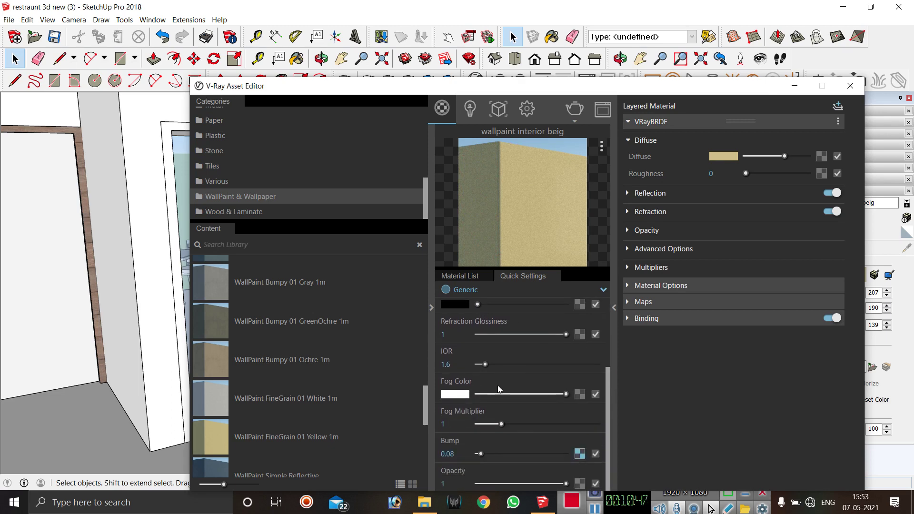
scroll(490, 424, up, 3)
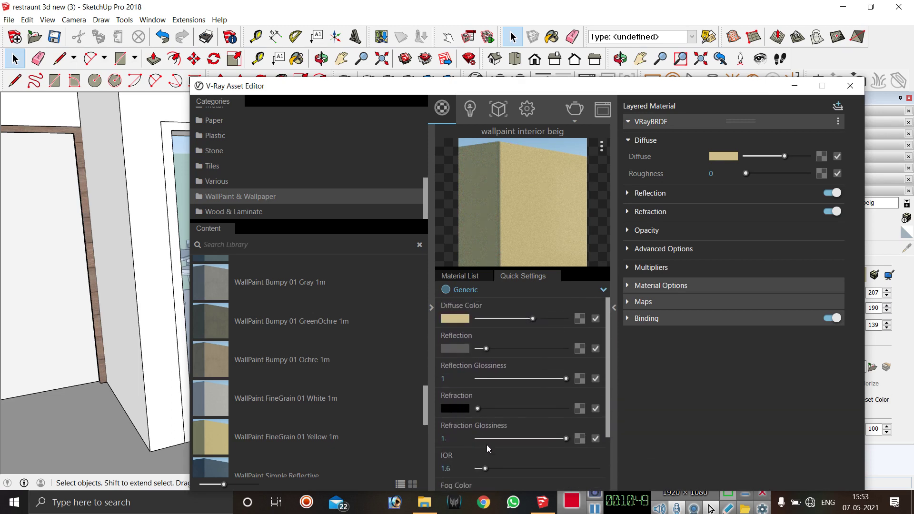
click(464, 276)
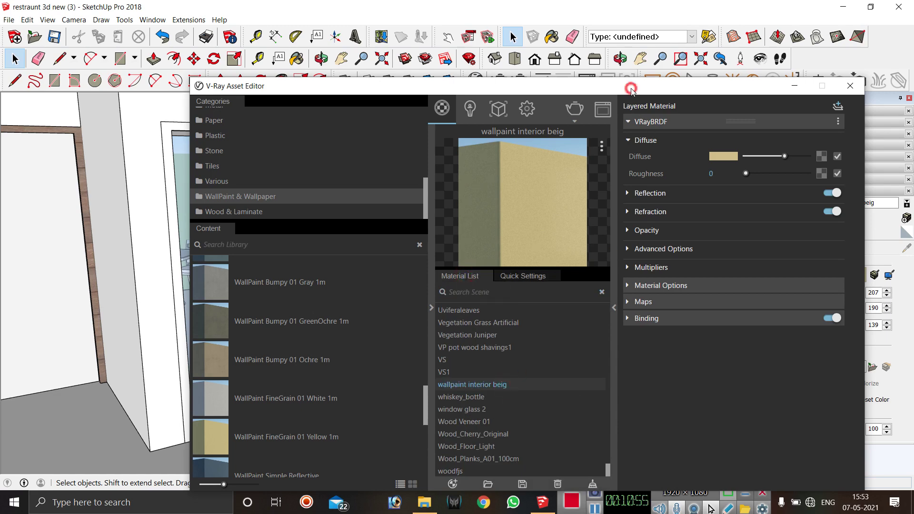
Clear the Asset Editor away from the model and get the Paint Bucket ready with wallpaint interior beig.
drag(625, 82, 571, 290)
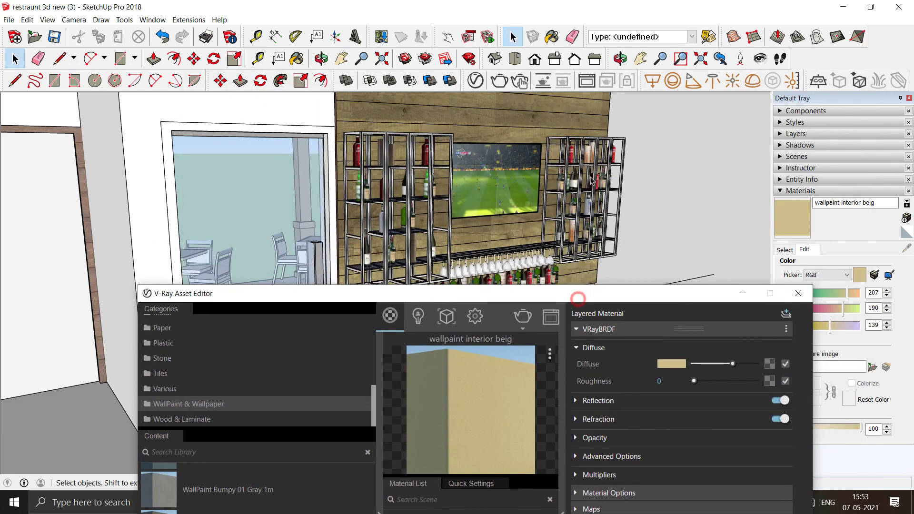
click(297, 59)
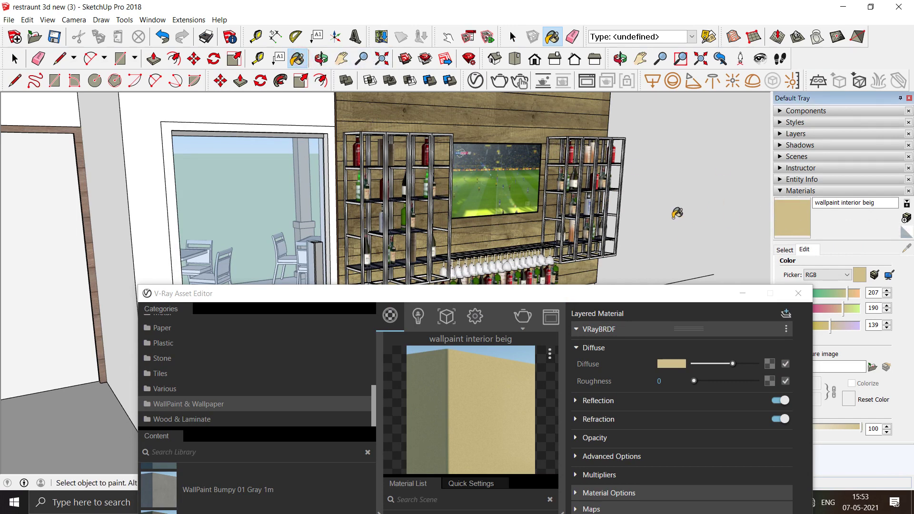
scroll(678, 213, down, 5)
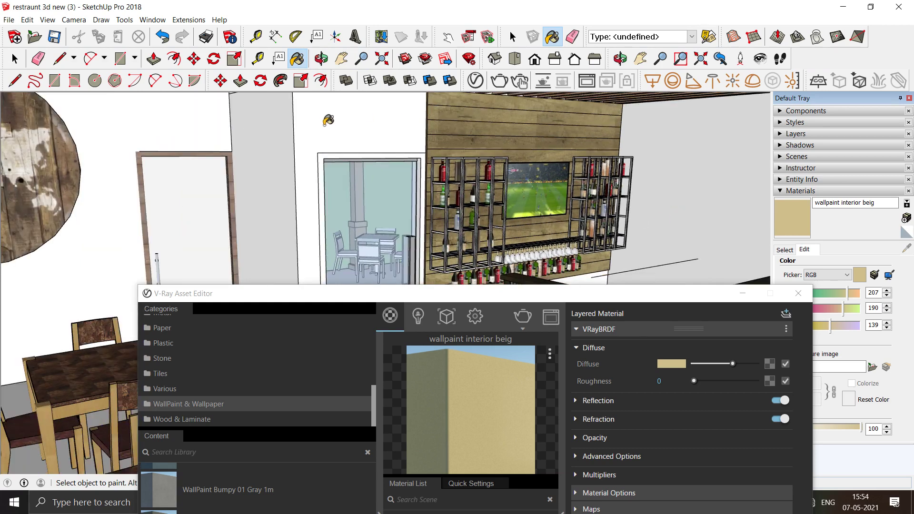
click(743, 292)
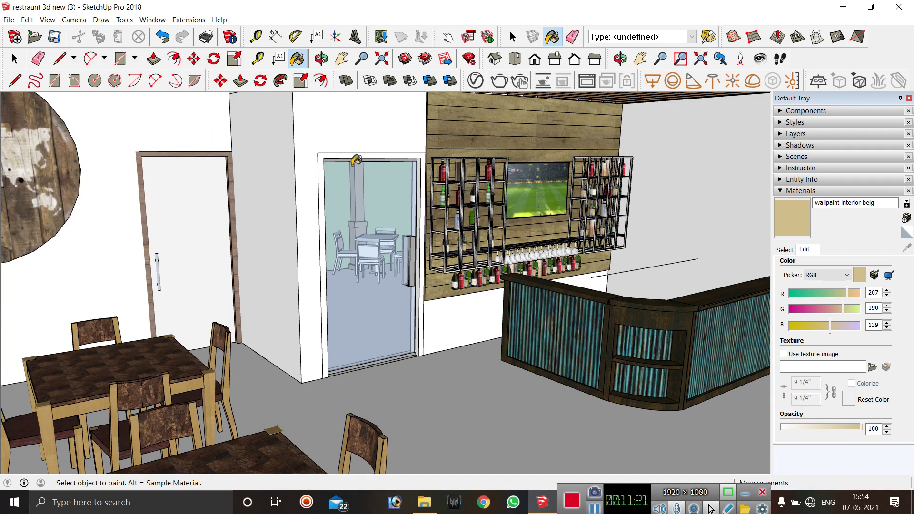
Try painting the whole wall group with wallpaint interior beig, and undo it.
mouse_move(340, 218)
middle_down()
mouse_move(346, 255)
mouse_move(339, 145)
middle_up()
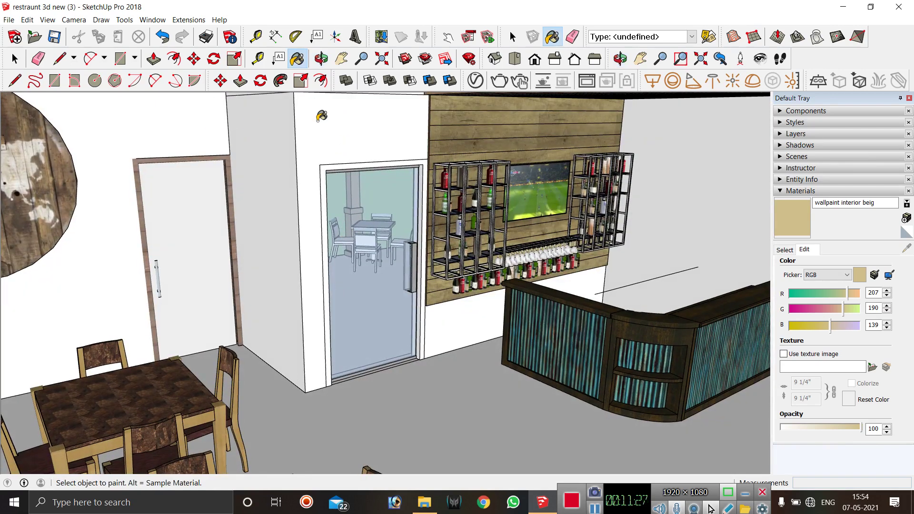
click(332, 124)
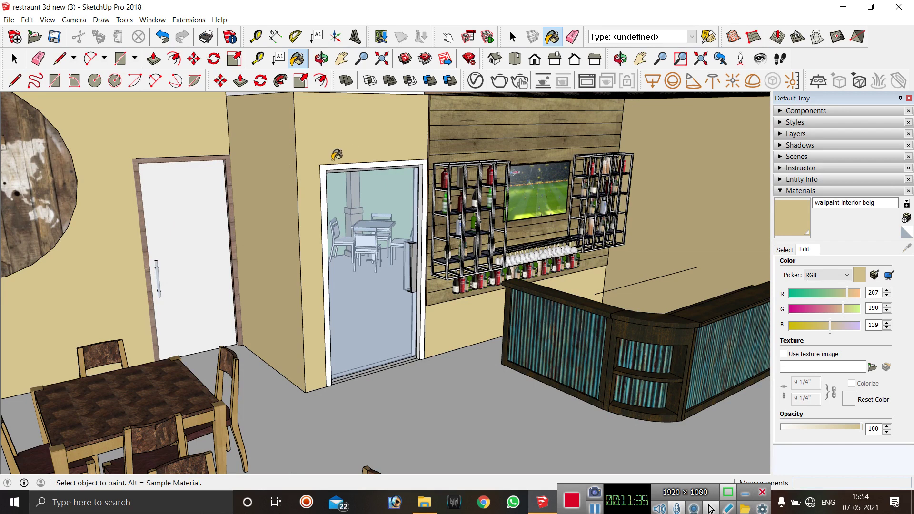
key(ctrl+z)
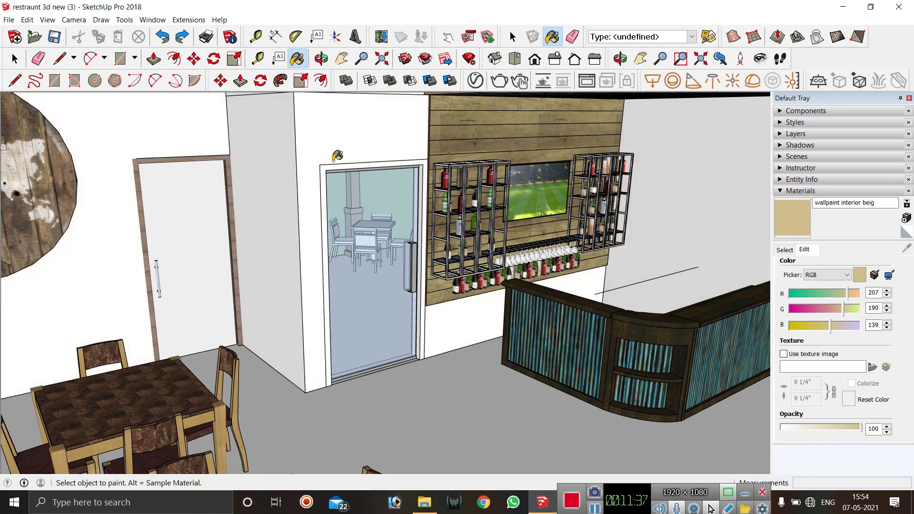
Inside the wall group, paint only the glass-door wall face and the wall beside the bar counter with wallpaint interior beig.
key(space)
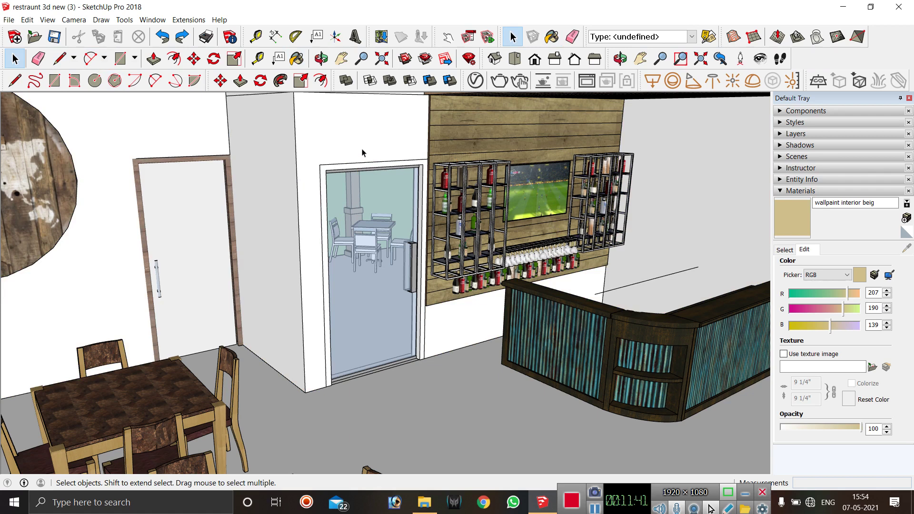
double_click(336, 134)
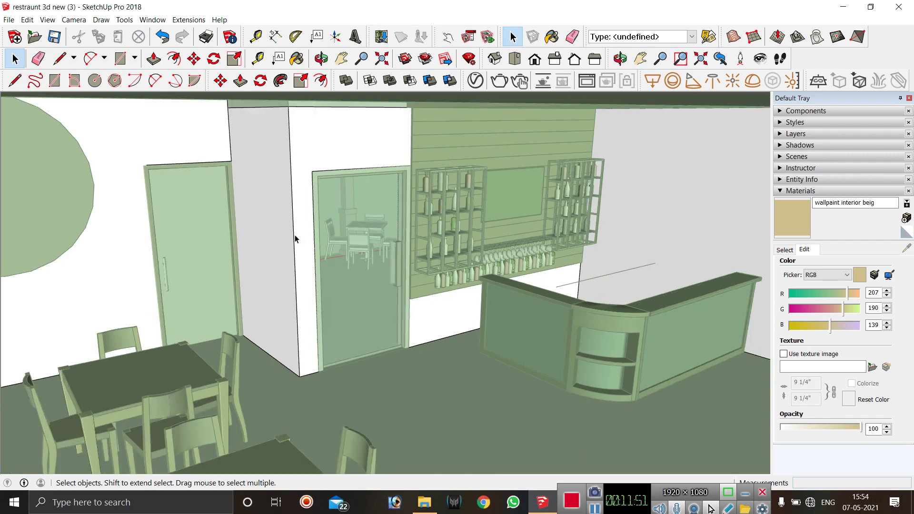
middle_drag(297, 239, 381, 232)
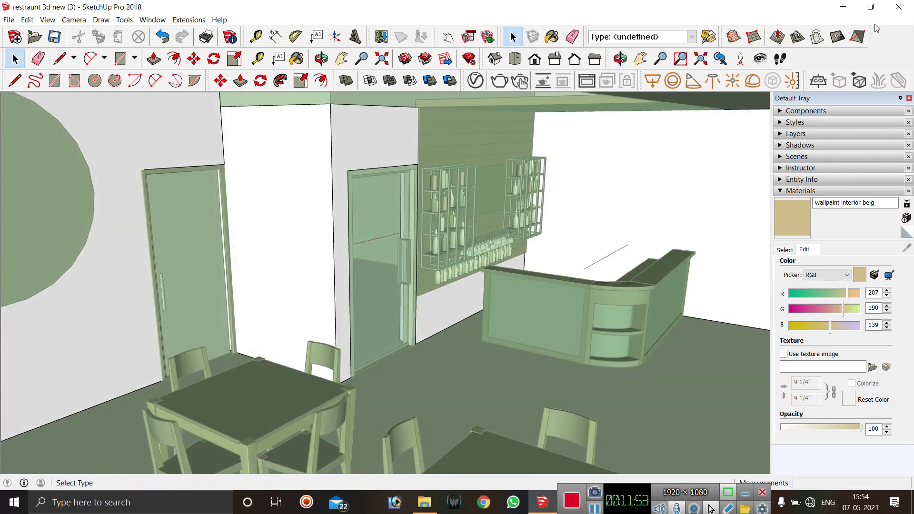
click(303, 190)
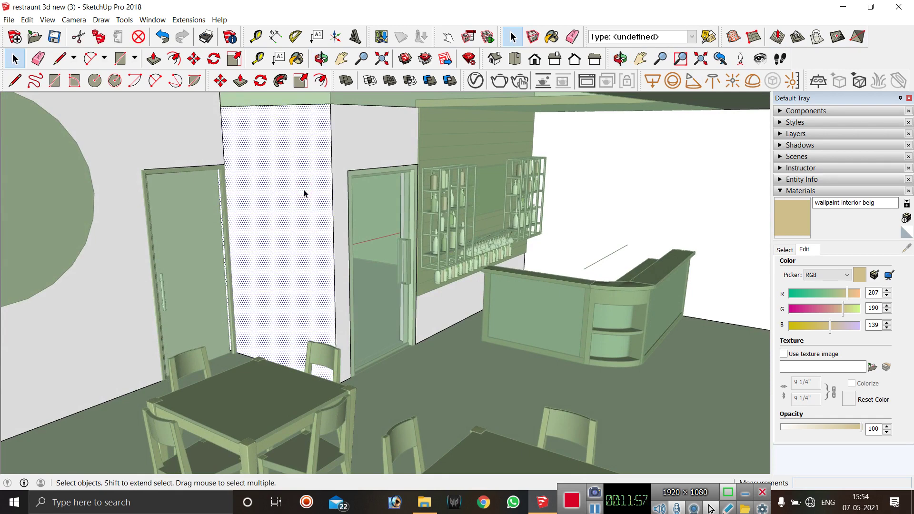
shift+click(368, 134)
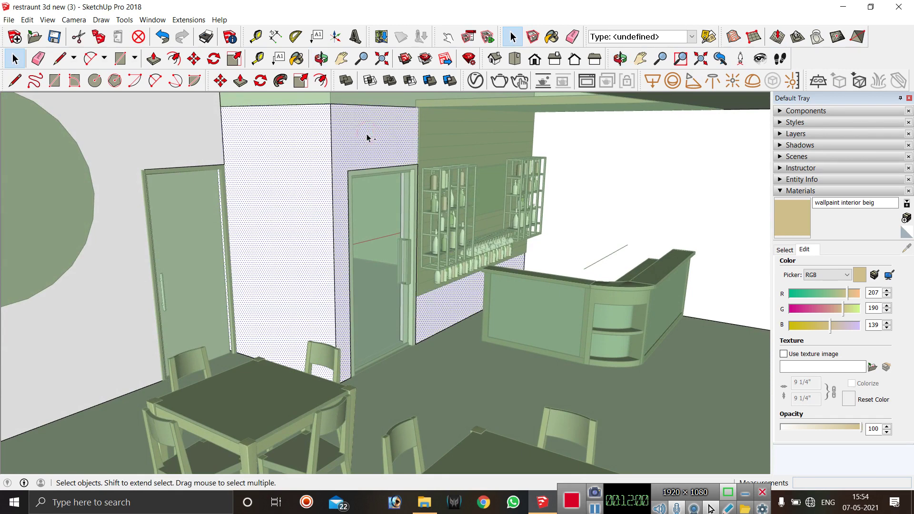
shift+click(615, 187)
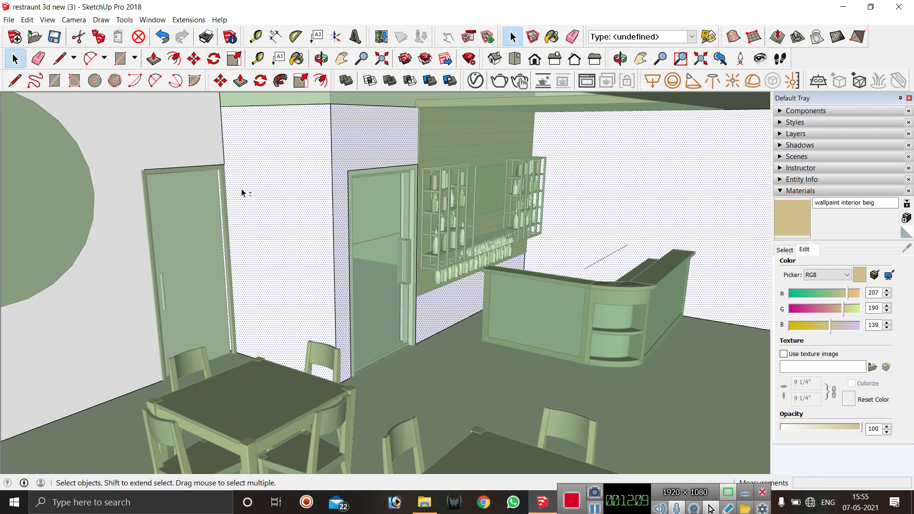
shift+click(292, 188)
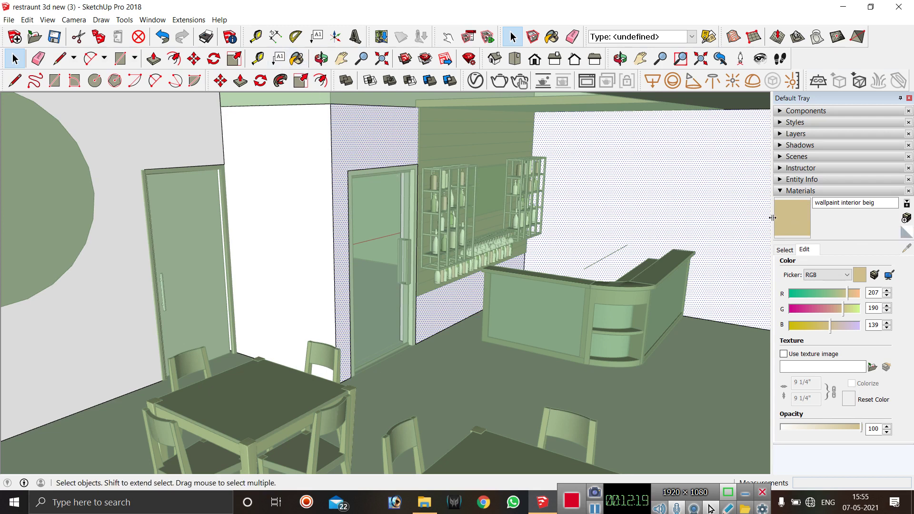
click(789, 222)
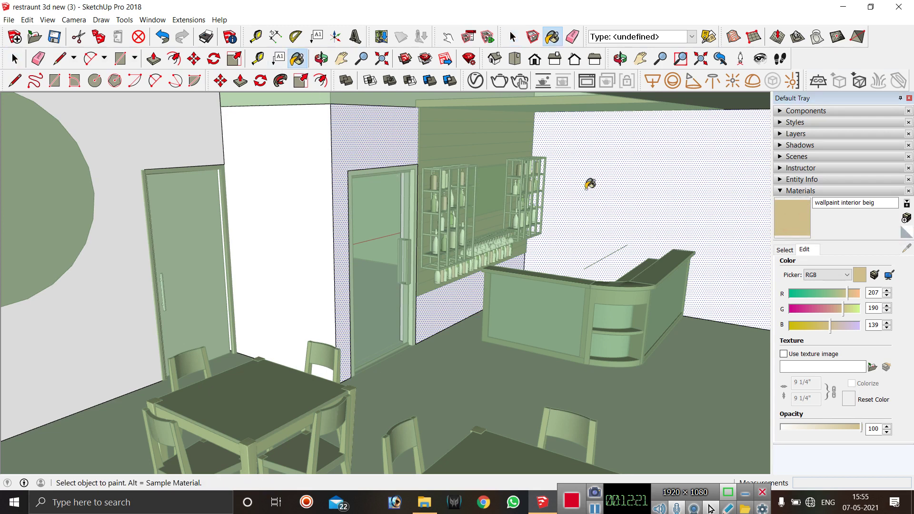
click(363, 136)
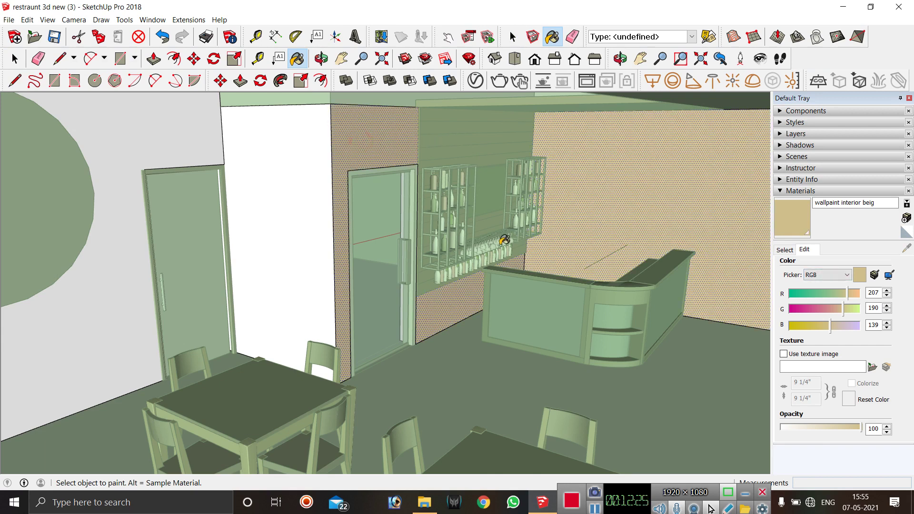
Look around the interior from the bar counter to the unpainted walls at the window corner.
mouse_move(504, 241)
middle_down()
mouse_move(509, 255)
mouse_move(511, 237)
mouse_move(525, 238)
mouse_move(500, 243)
mouse_move(536, 322)
mouse_move(547, 318)
mouse_move(529, 284)
mouse_move(524, 232)
middle_up()
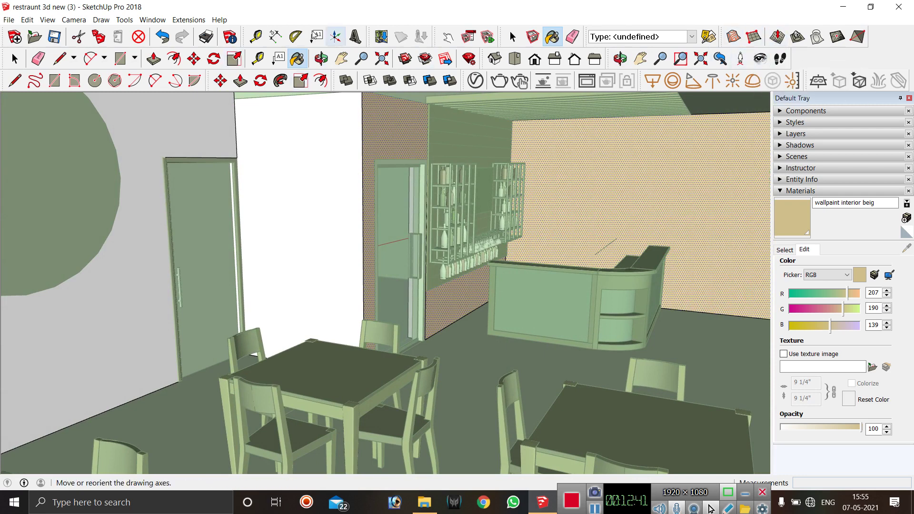
click(761, 60)
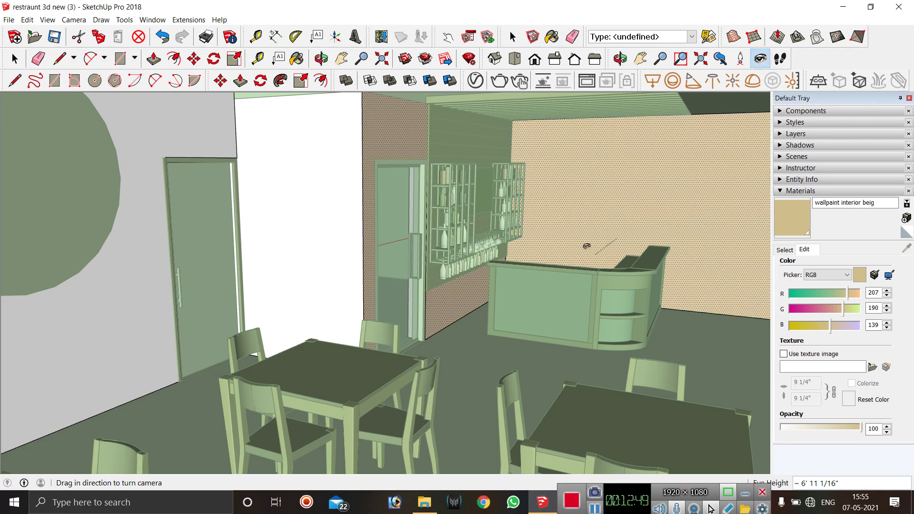
drag(552, 243, 679, 235)
mouse_move(413, 267)
mouse_down()
mouse_move(557, 265)
mouse_move(402, 257)
mouse_move(579, 257)
mouse_move(418, 268)
mouse_up()
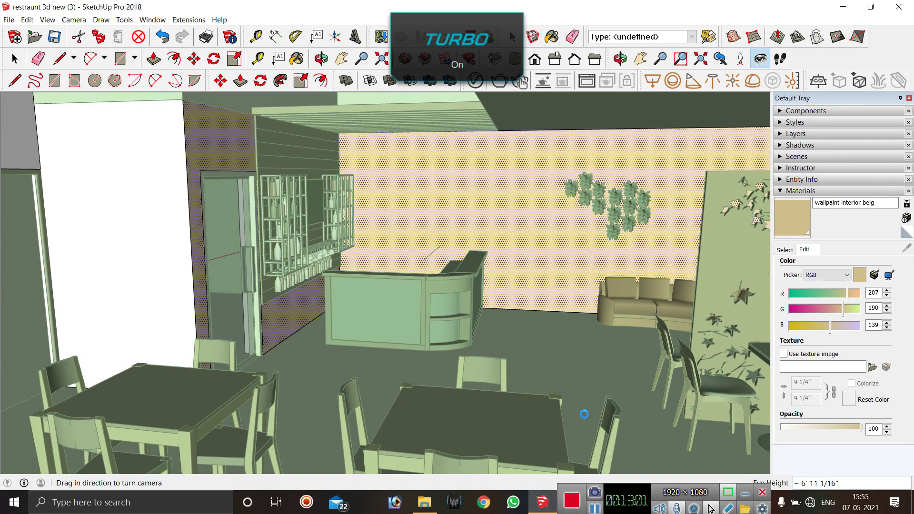
drag(582, 414, 597, 440)
drag(585, 279, 696, 257)
drag(464, 260, 561, 210)
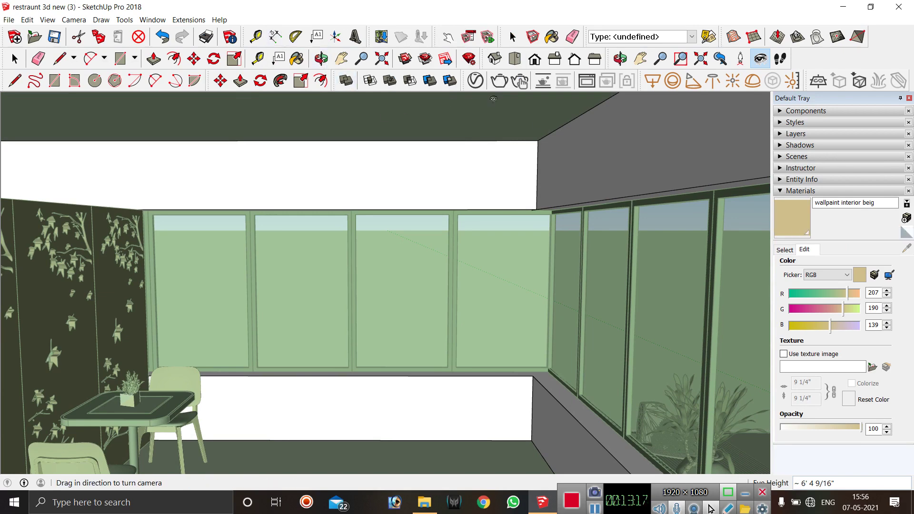
click(760, 60)
Select the wall faces above the windows, the window sill and the low wall under the side windows, and paint them with wallpaint interior beig.
click(798, 221)
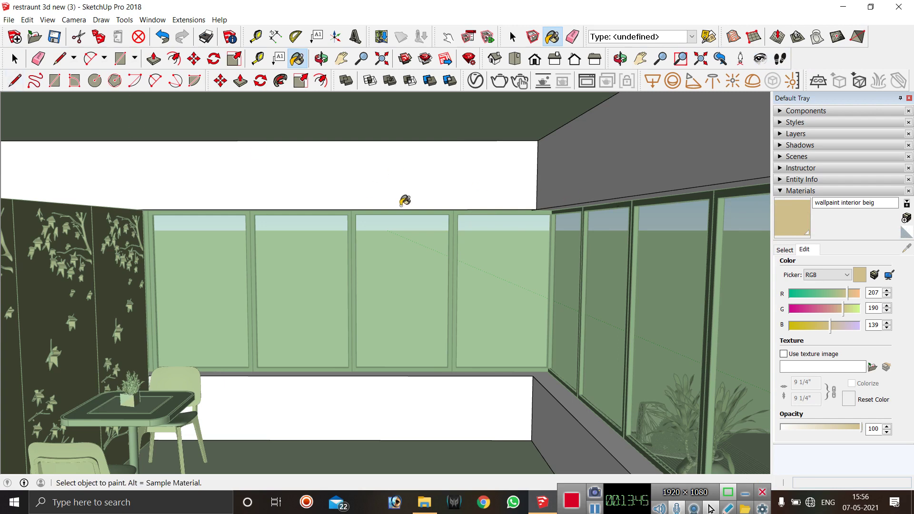
key(space)
middle_drag(481, 214, 469, 228)
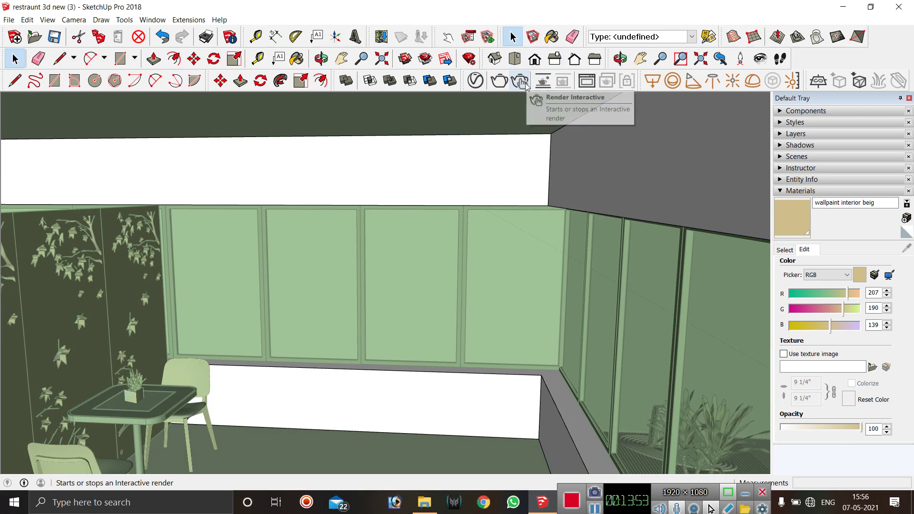
click(790, 218)
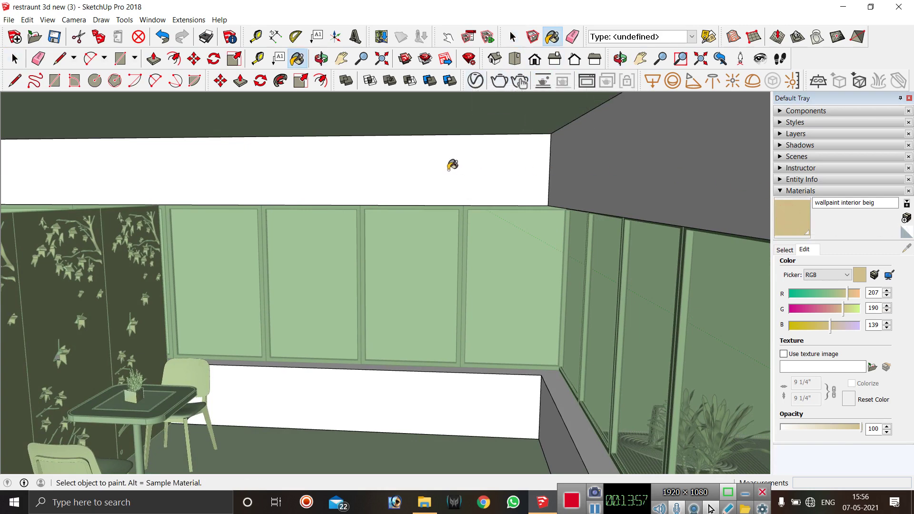
key(space)
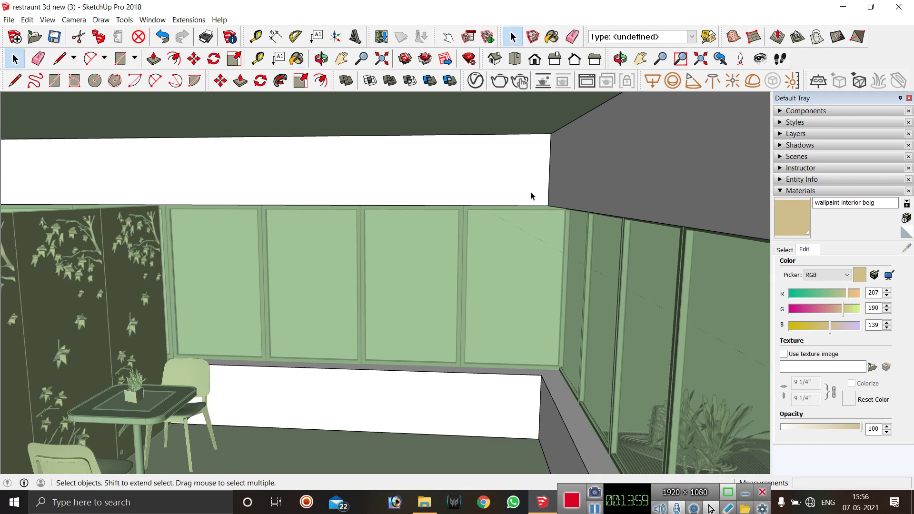
click(476, 185)
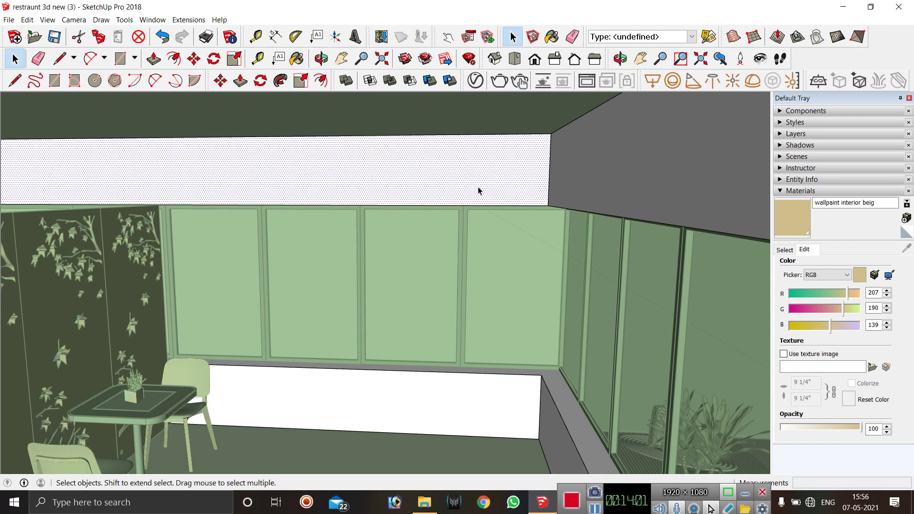
ctrl+click(605, 187)
ctrl+click(560, 397)
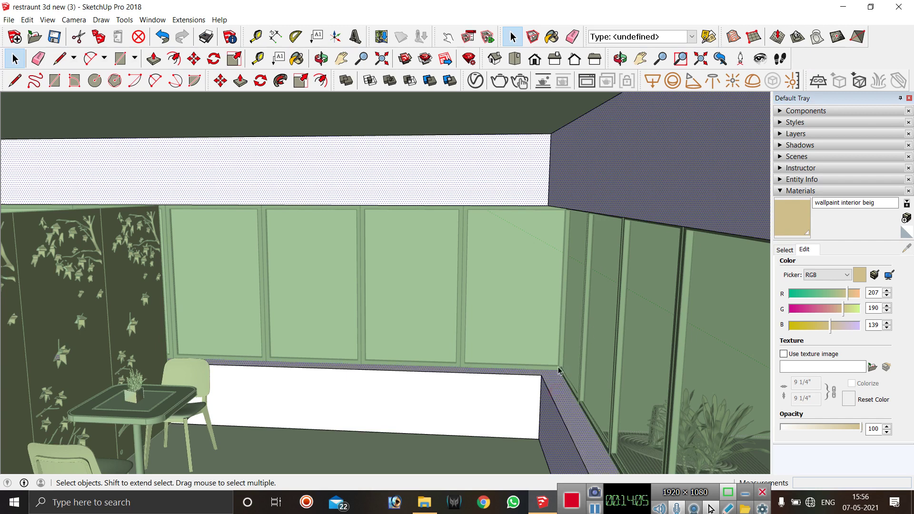
click(792, 218)
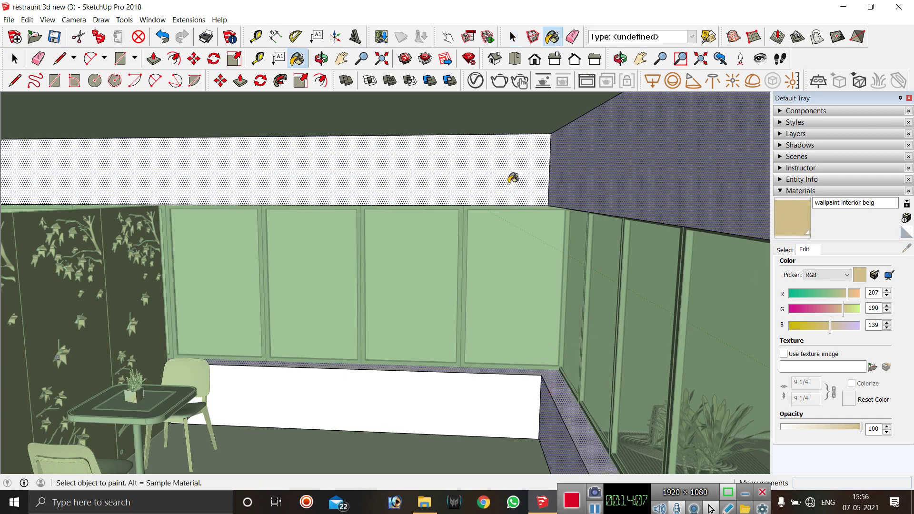
click(511, 180)
Paint the narrow undersides of the wall above the facing and side windows with wallpaint interior beig.
middle_drag(521, 292, 528, 221)
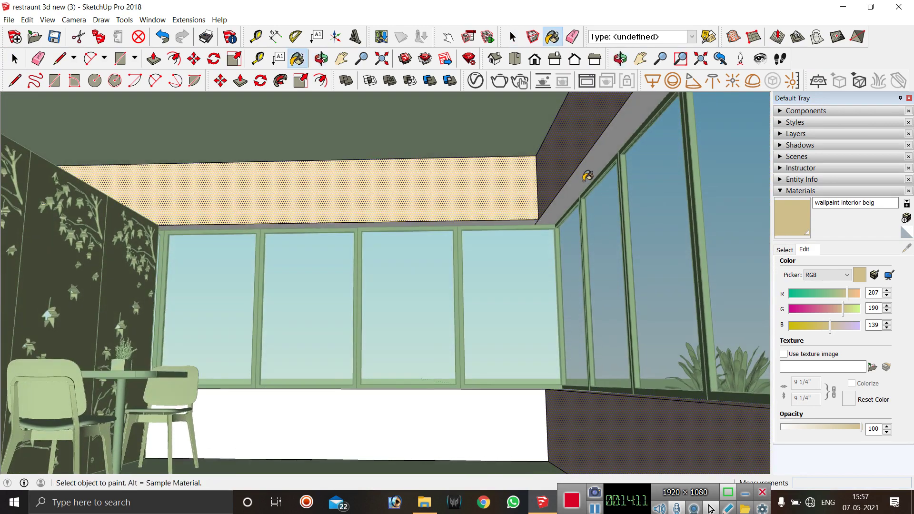
scroll(513, 217, up, 5)
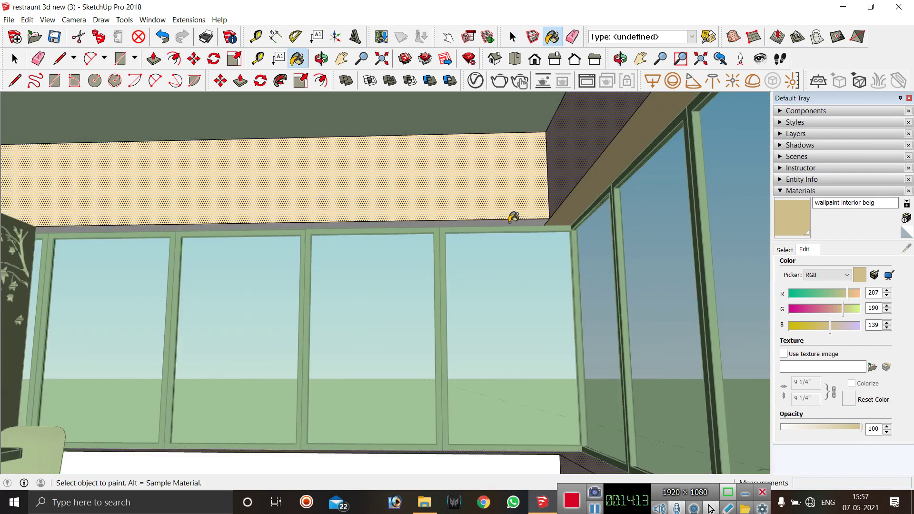
scroll(519, 218, up, 3)
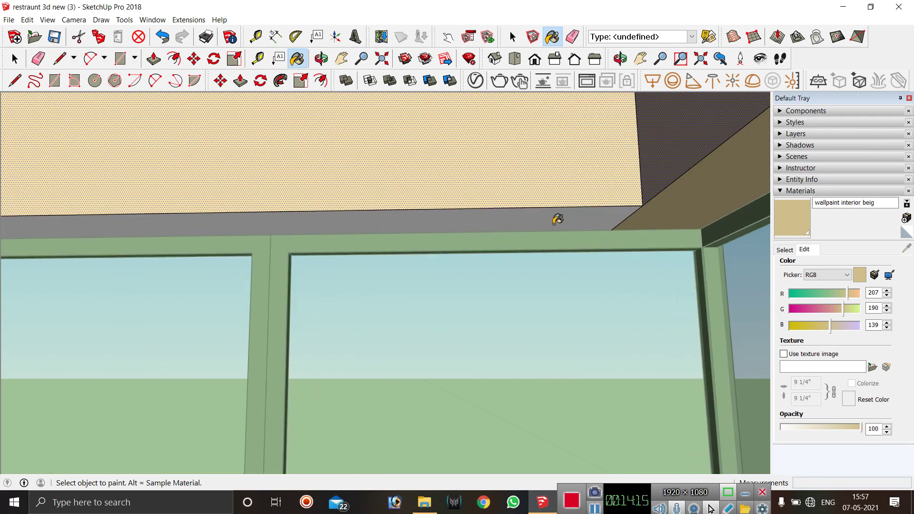
click(552, 220)
scroll(555, 217, down, 8)
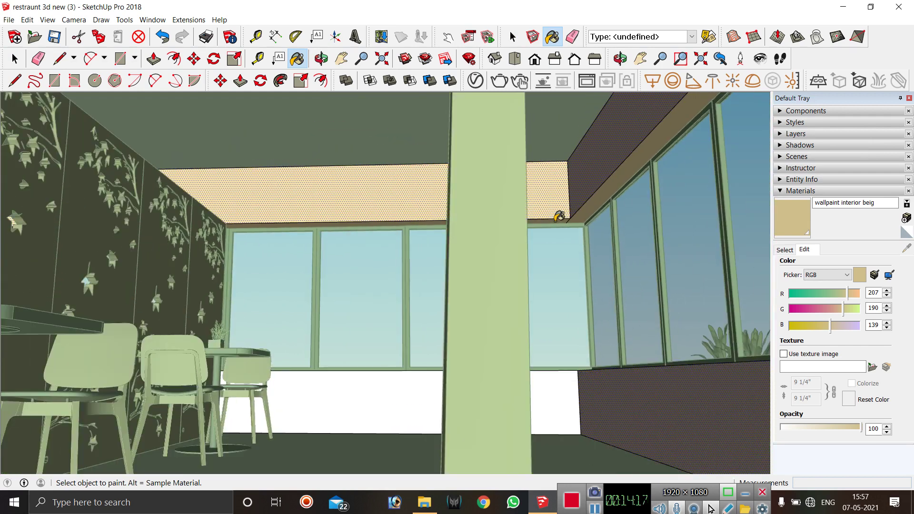
Paint the low wall below the facing windows with wallpaint interior beig and leave the wall group.
scroll(559, 216, up, 6)
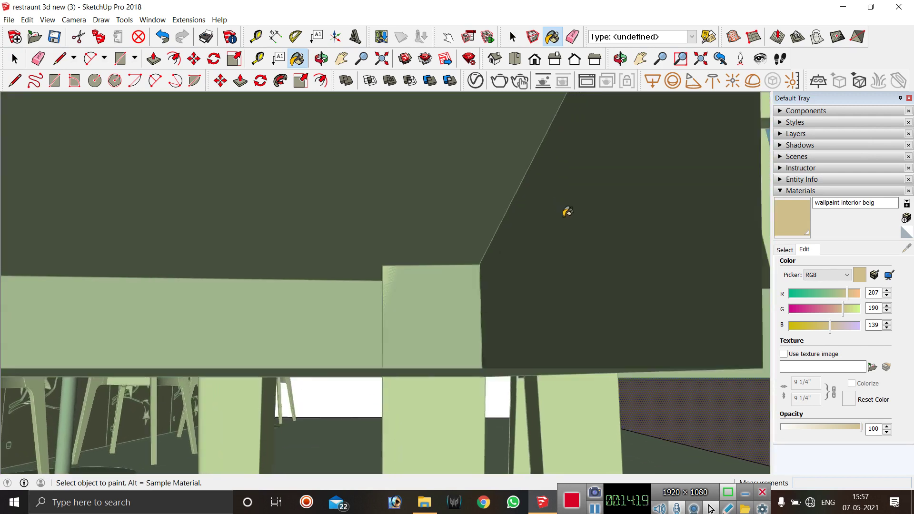
scroll(567, 212, down, 5)
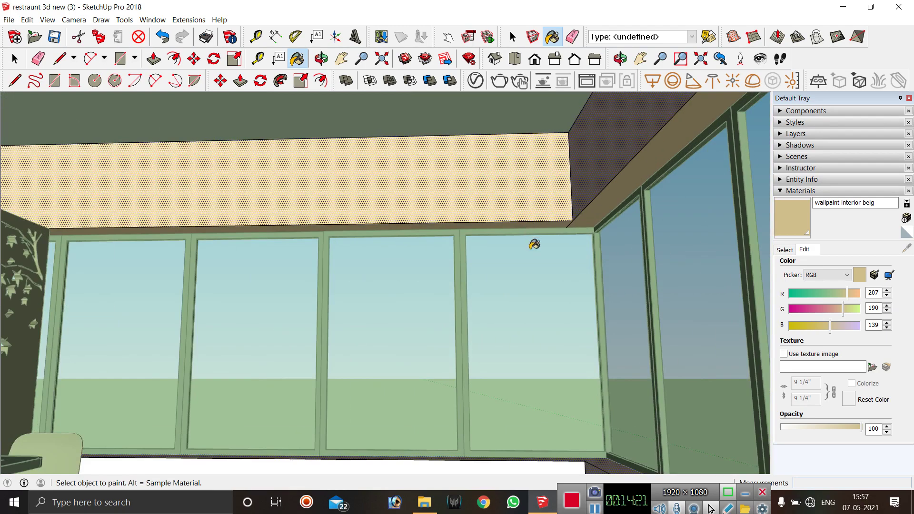
mouse_move(534, 243)
middle_down()
mouse_move(572, 270)
mouse_move(671, 288)
mouse_move(702, 333)
mouse_move(608, 365)
mouse_move(574, 358)
mouse_move(551, 328)
mouse_move(600, 245)
middle_up()
scroll(600, 245, down, 3)
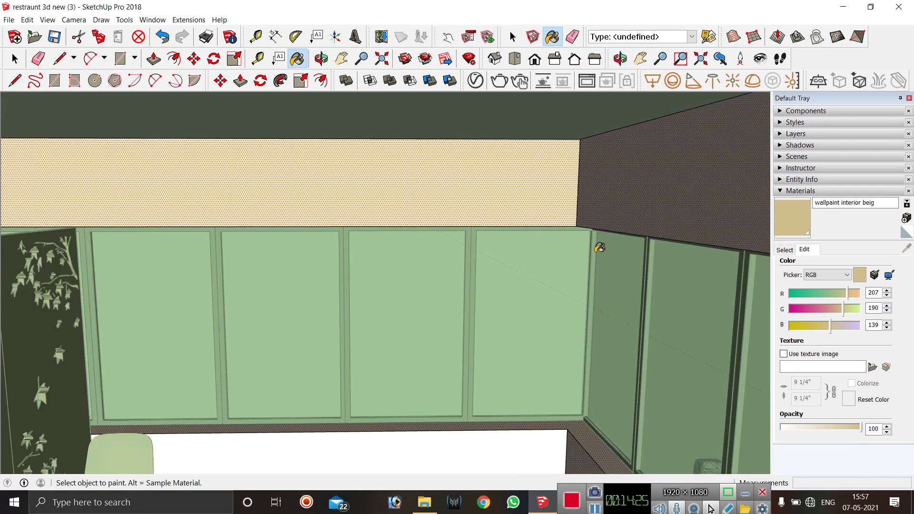
click(515, 450)
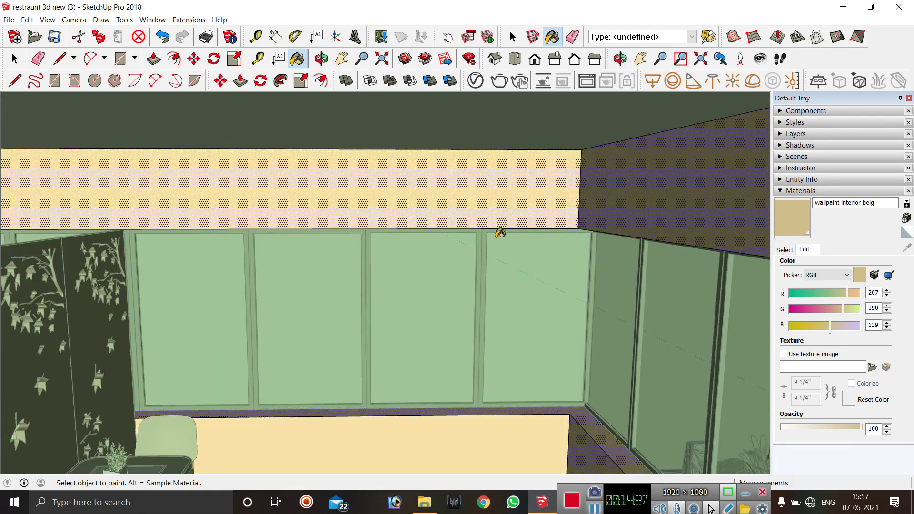
scroll(561, 257, down, 2)
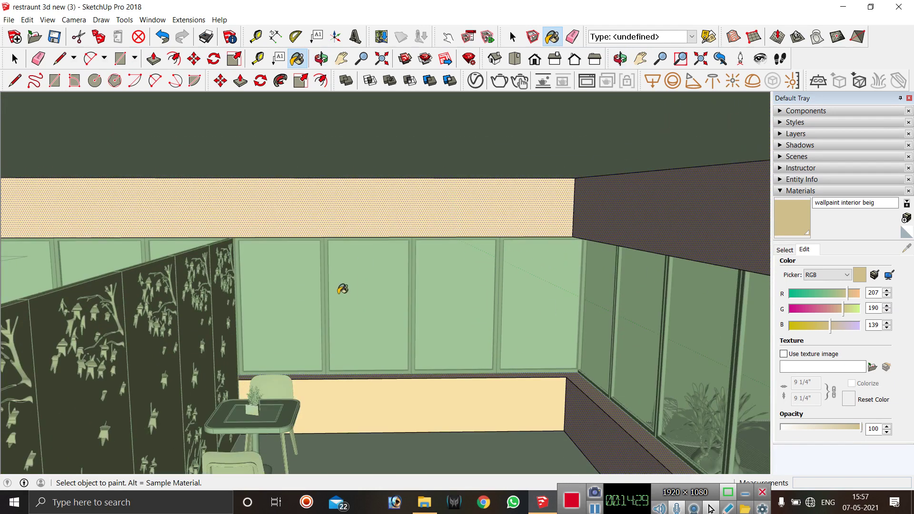
scroll(486, 209, up, 1)
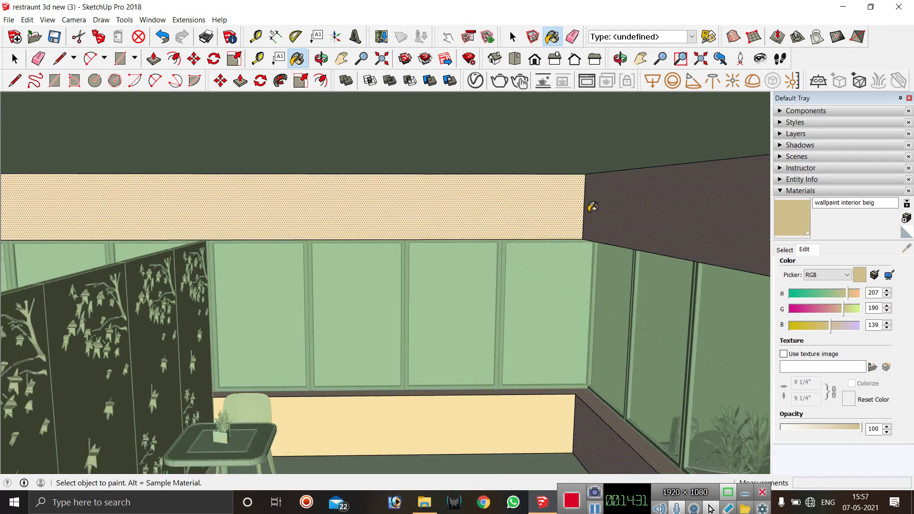
key(space)
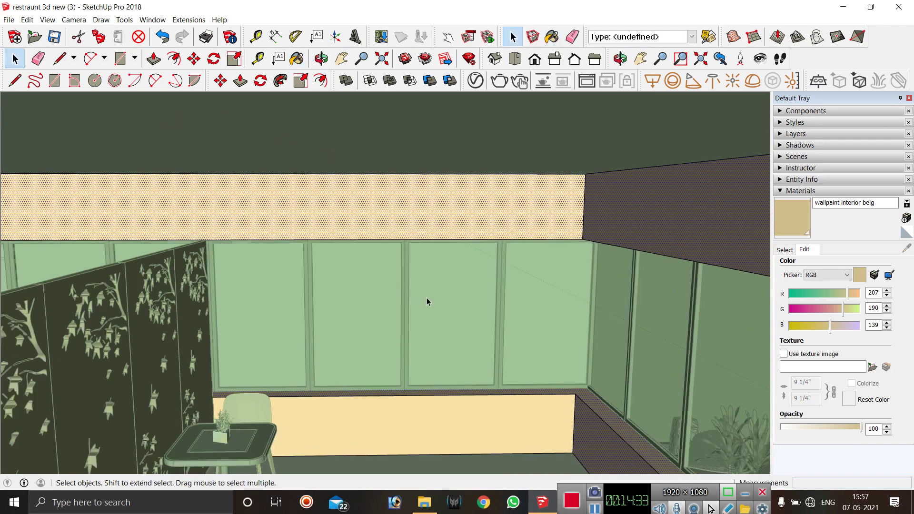
scroll(426, 298, down, 5)
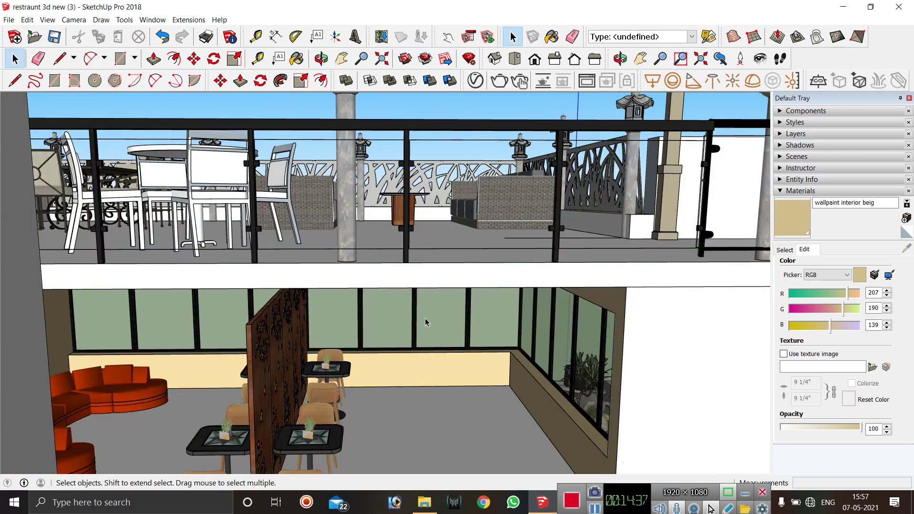
Examine the whole restaurant building from outside, from the rear pergola round to the entrance facade and glazed dining area.
scroll(467, 336, down, 2)
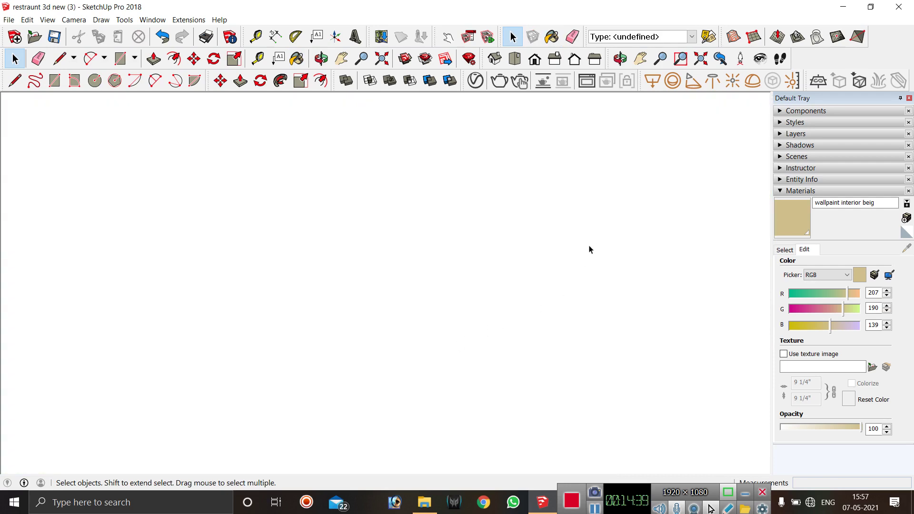
scroll(559, 327, down, 3)
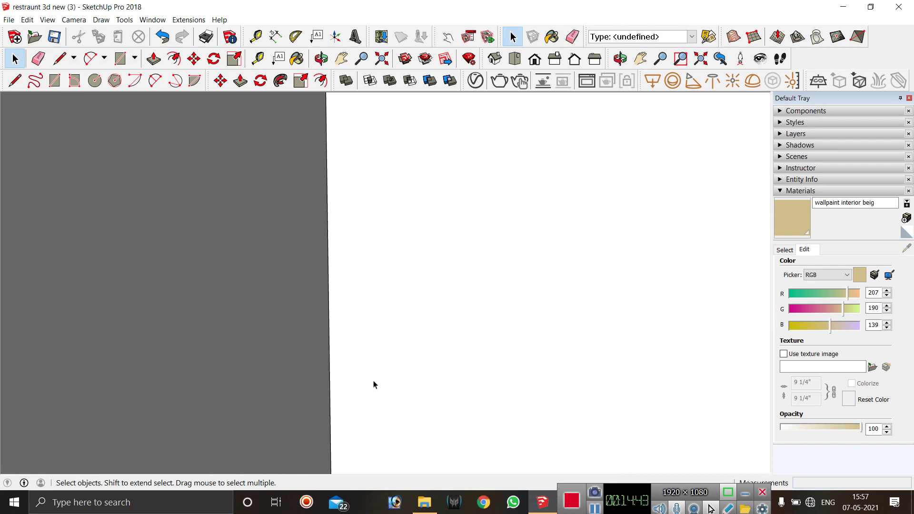
scroll(376, 381, down, 2)
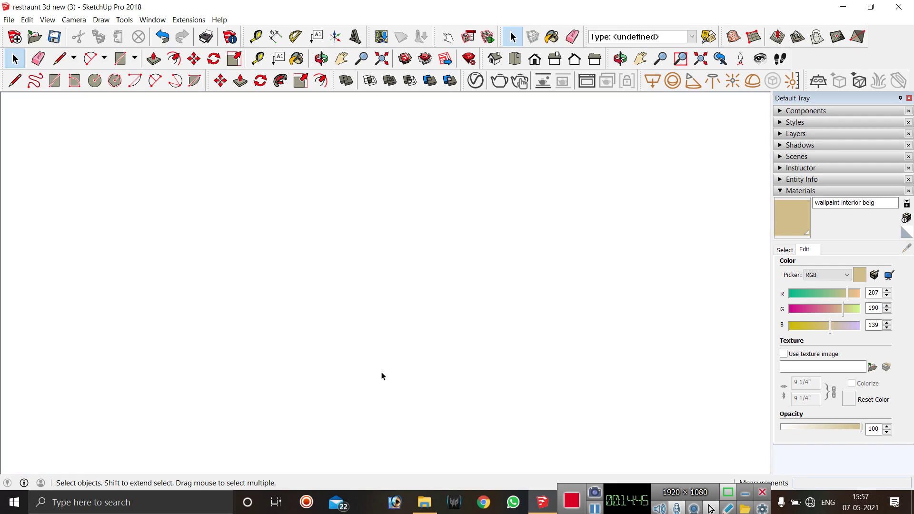
scroll(382, 376, down, 5)
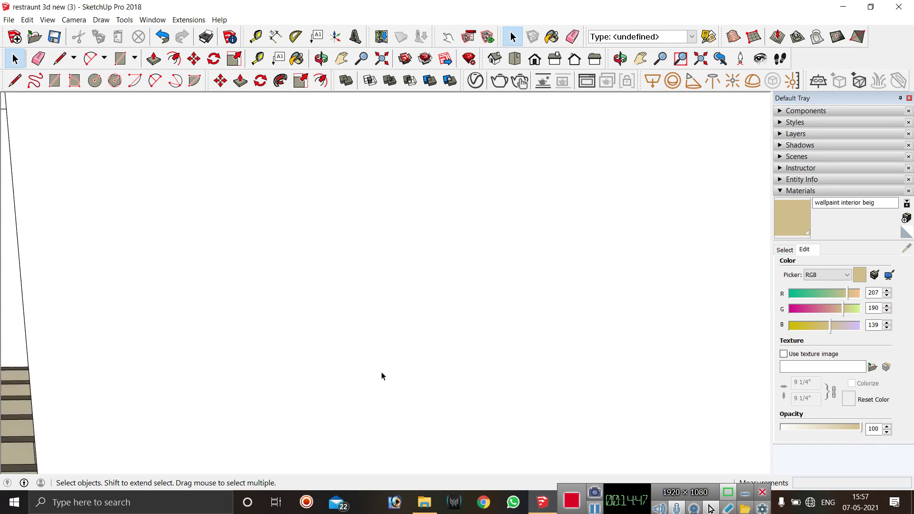
scroll(382, 376, down, 6)
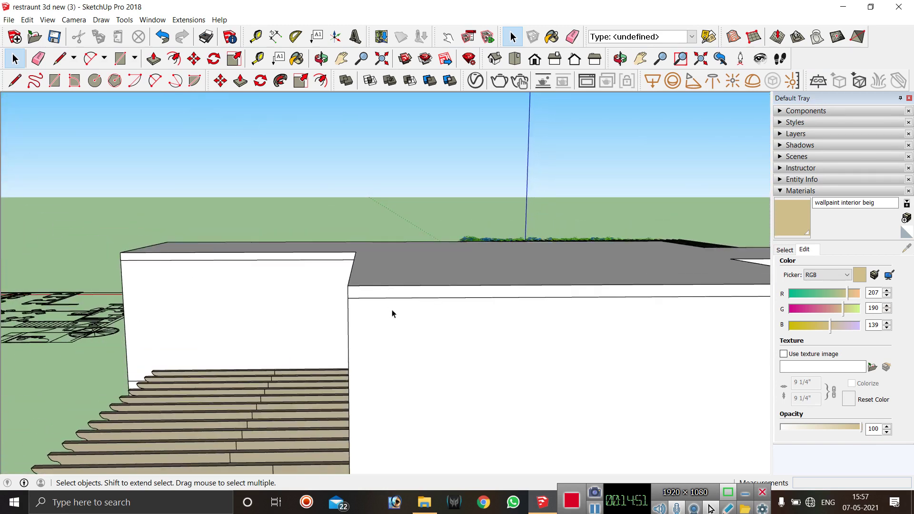
middle_drag(392, 312, 286, 265)
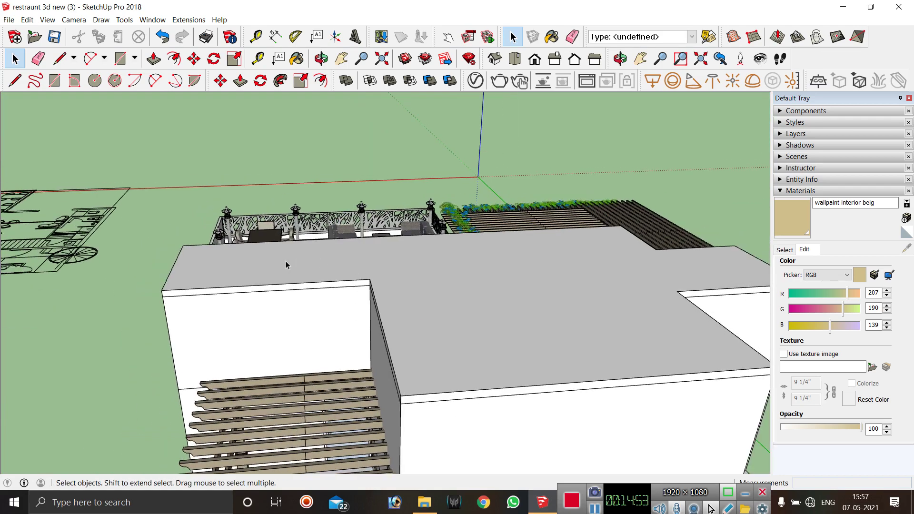
middle_drag(368, 278, 557, 181)
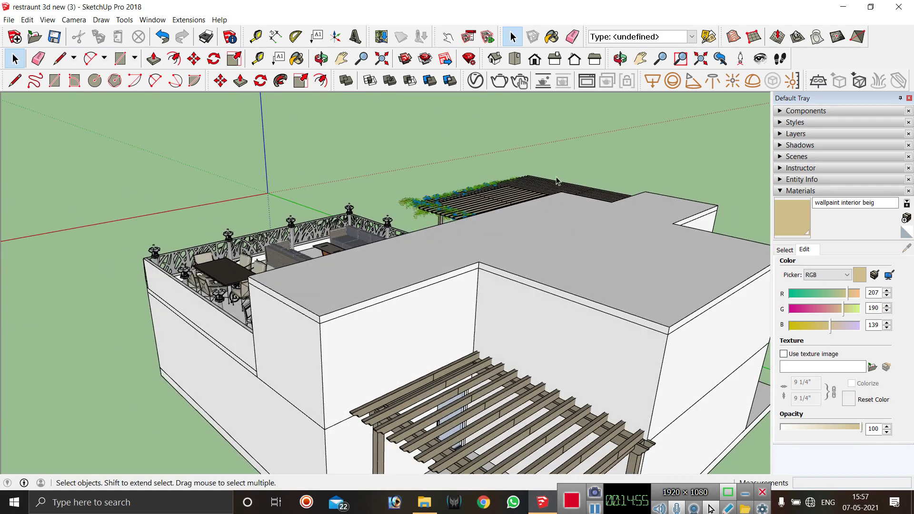
scroll(376, 296, down, 2)
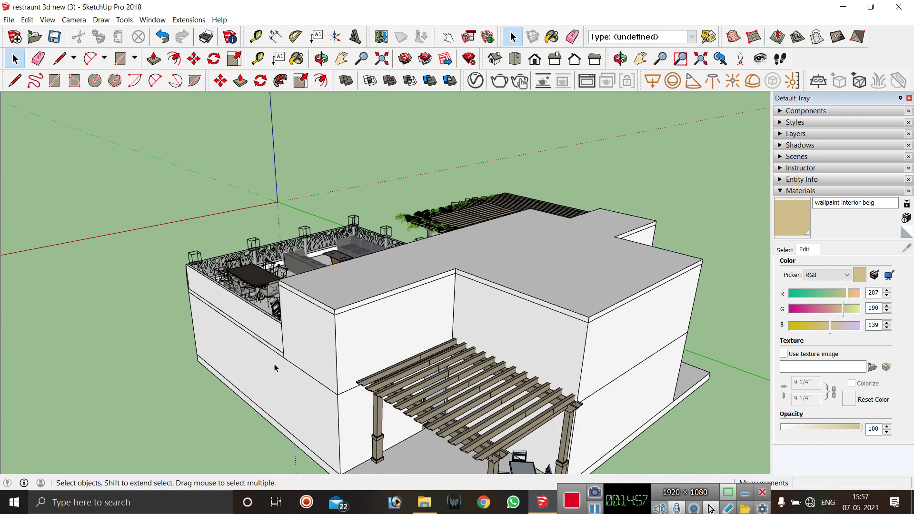
scroll(274, 367, down, 2)
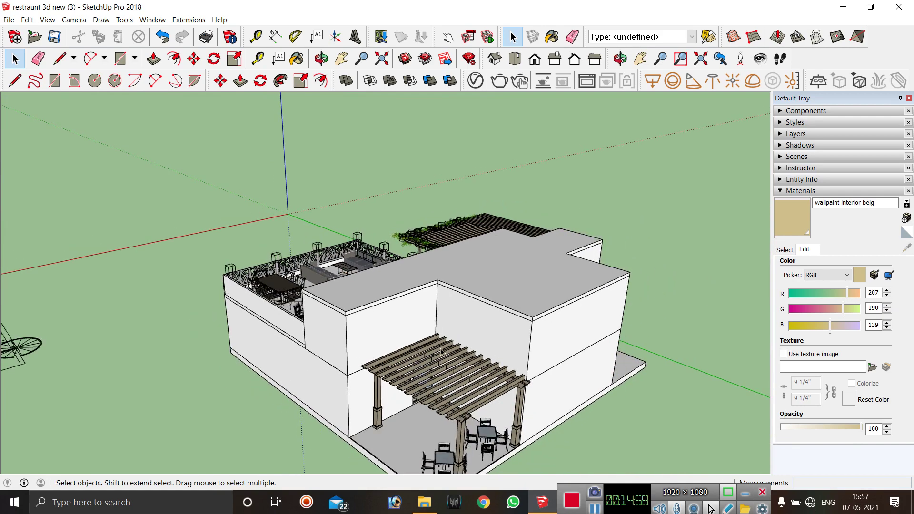
middle_drag(441, 351, 551, 349)
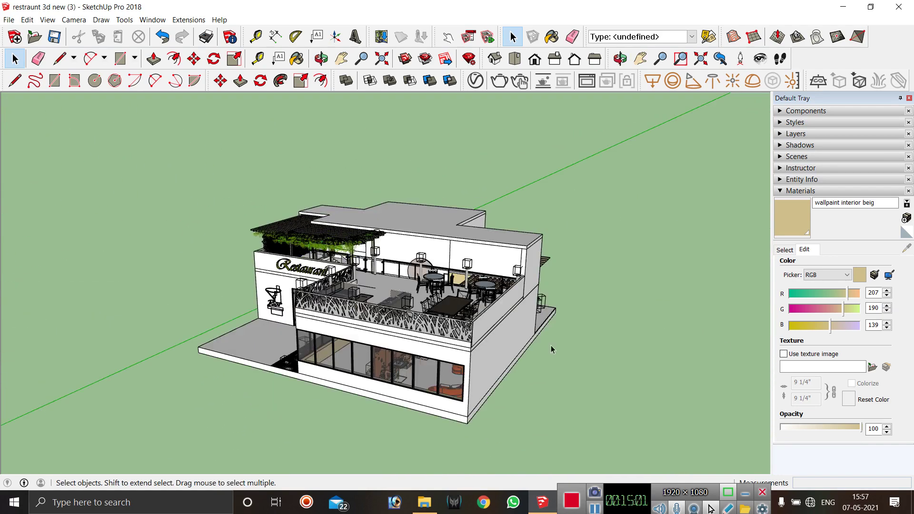
middle_drag(297, 352, 571, 328)
middle_drag(295, 328, 437, 337)
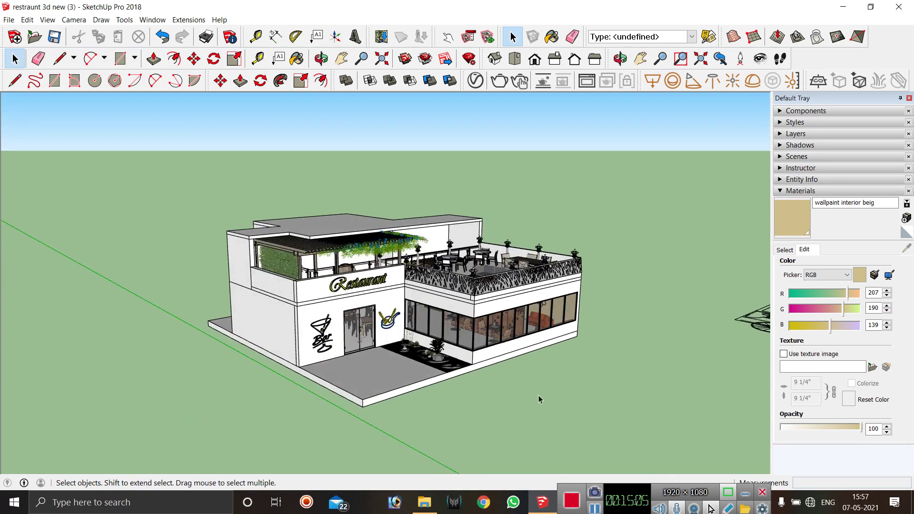
middle_drag(540, 399, 461, 384)
scroll(461, 346, up, 3)
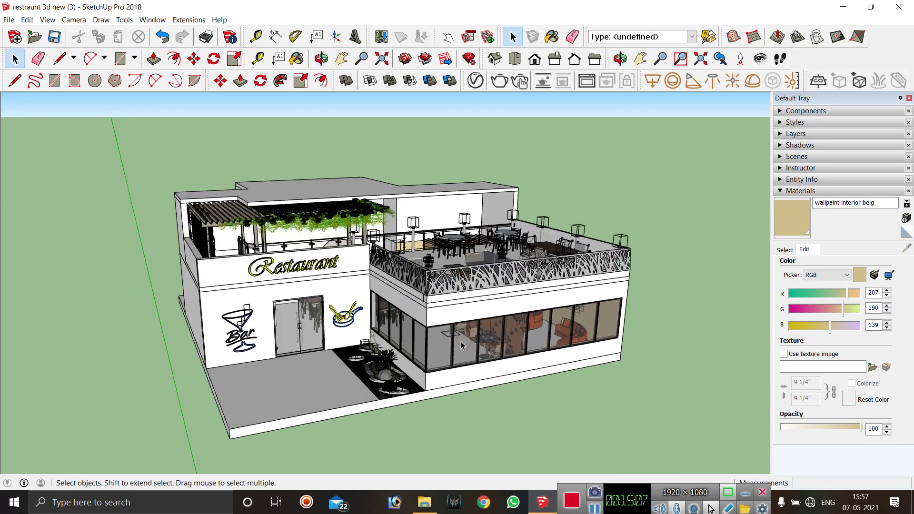
Open the dining-area wall group and paint its outer faces around the front and side windows with wallpaint interior beig.
scroll(552, 323, up, 2)
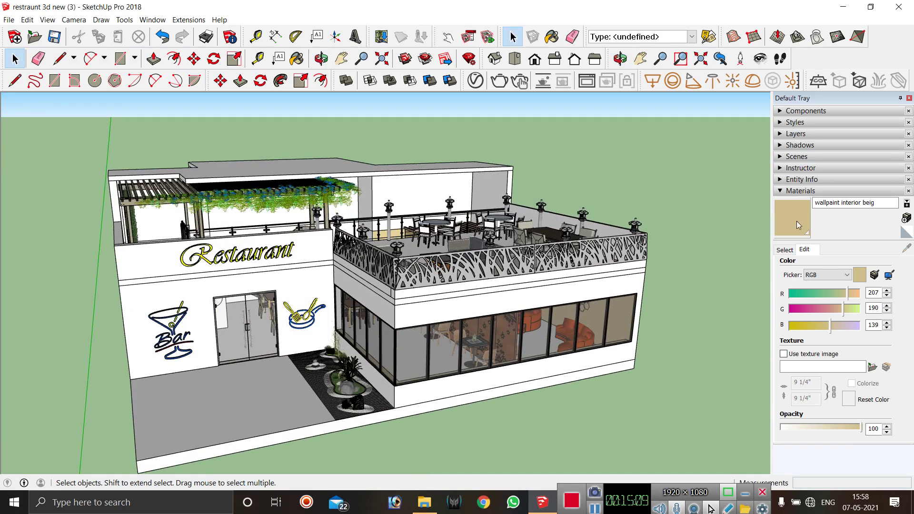
double_click(454, 314)
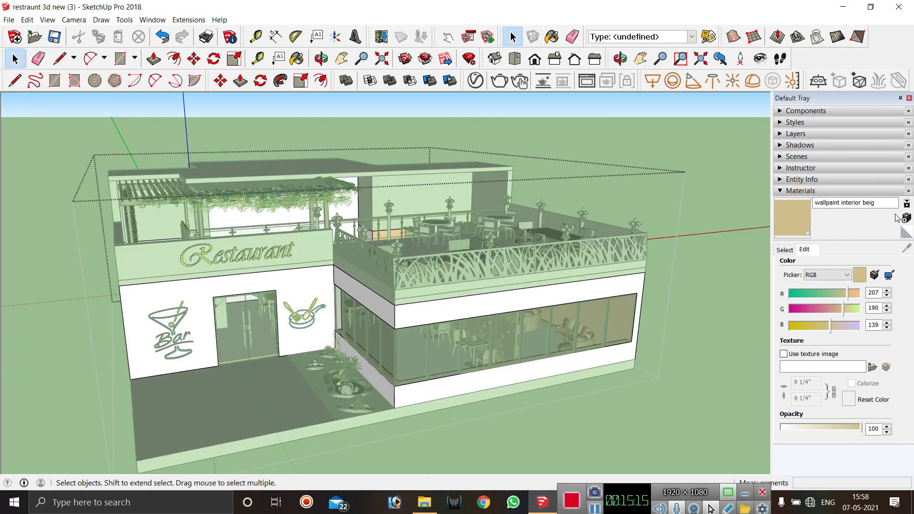
click(790, 215)
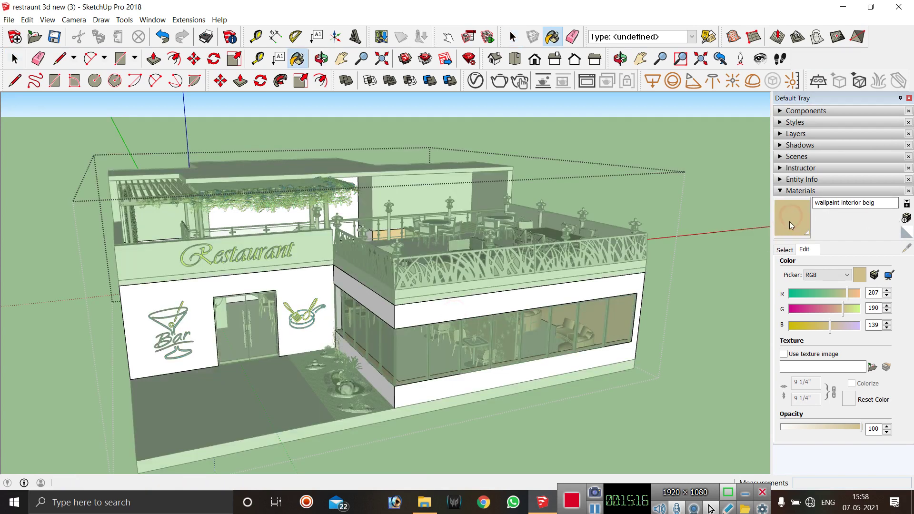
click(543, 300)
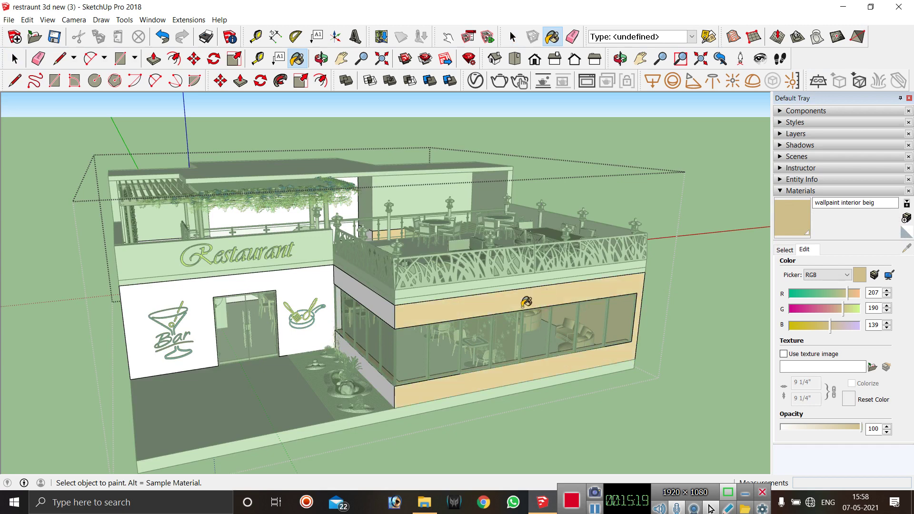
click(384, 304)
click(386, 382)
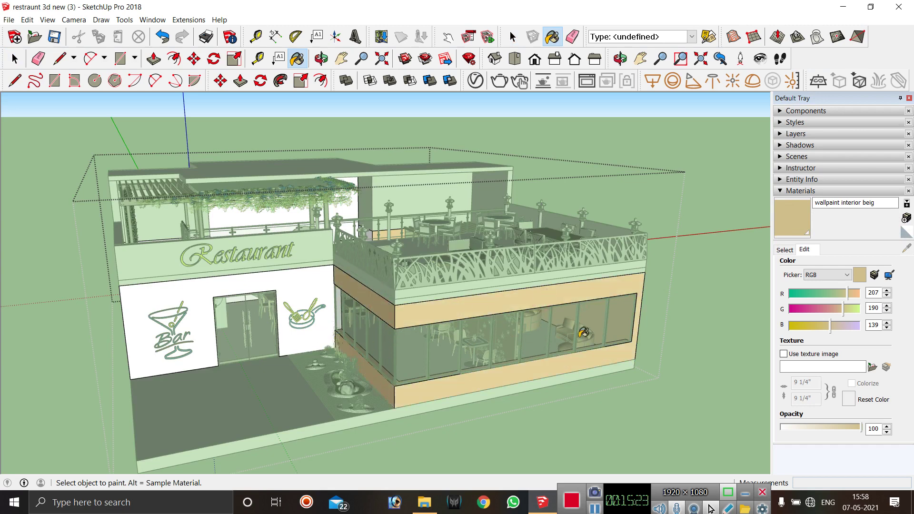
key(space)
click(684, 337)
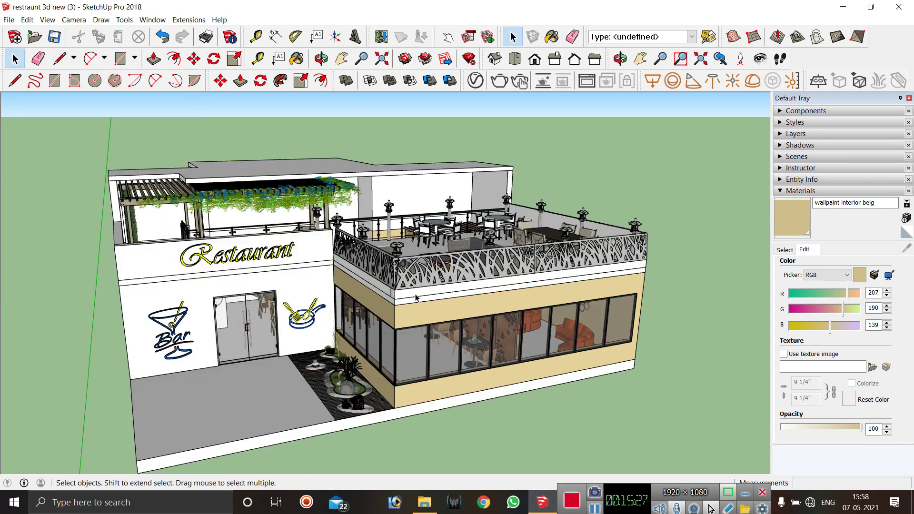
Open the floor slab band above the dining windows and paint its front and side edges with wallpaint interior beig.
scroll(415, 298, up, 4)
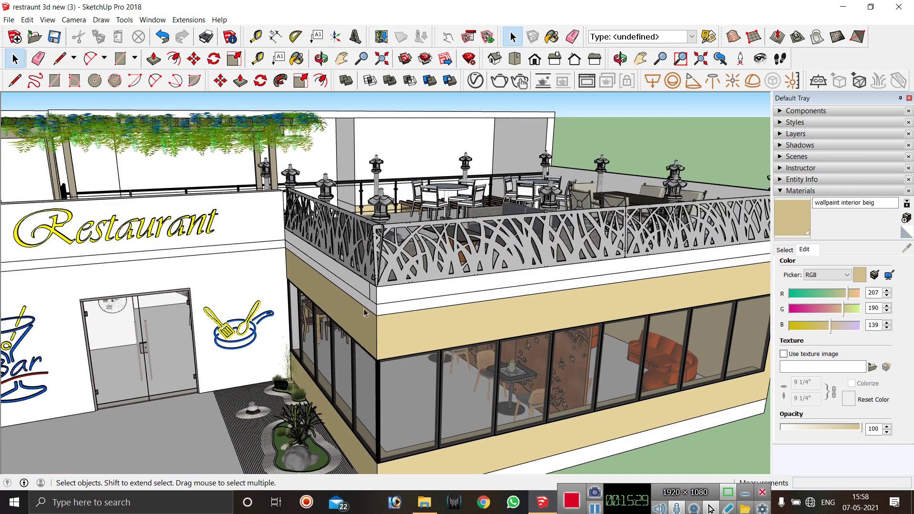
scroll(583, 289, down, 2)
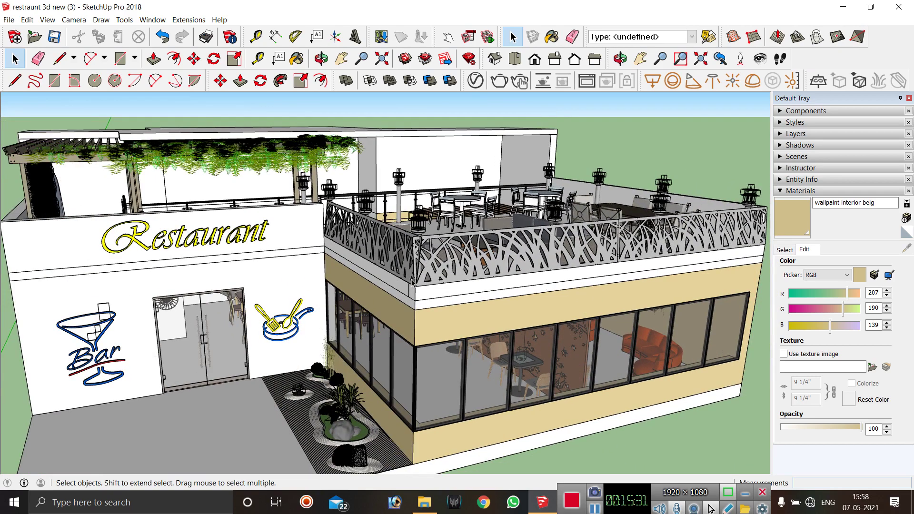
scroll(413, 282, up, 3)
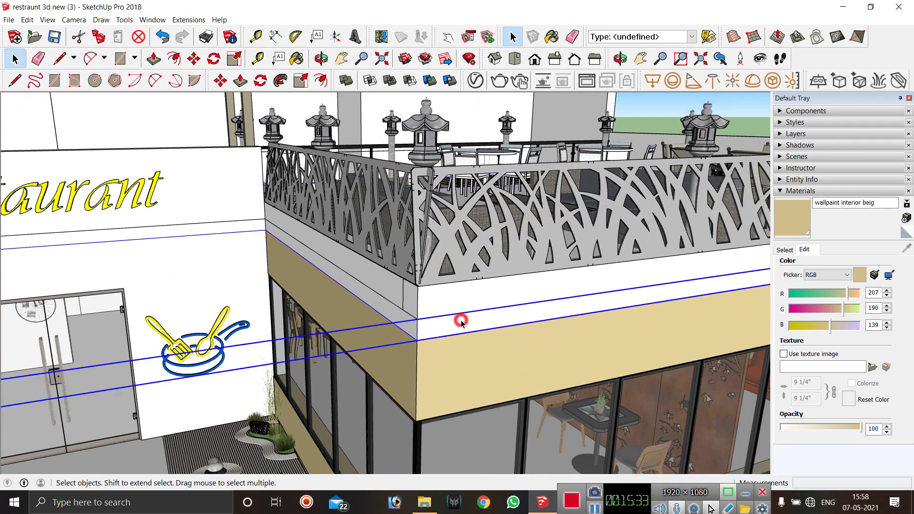
double_click(461, 322)
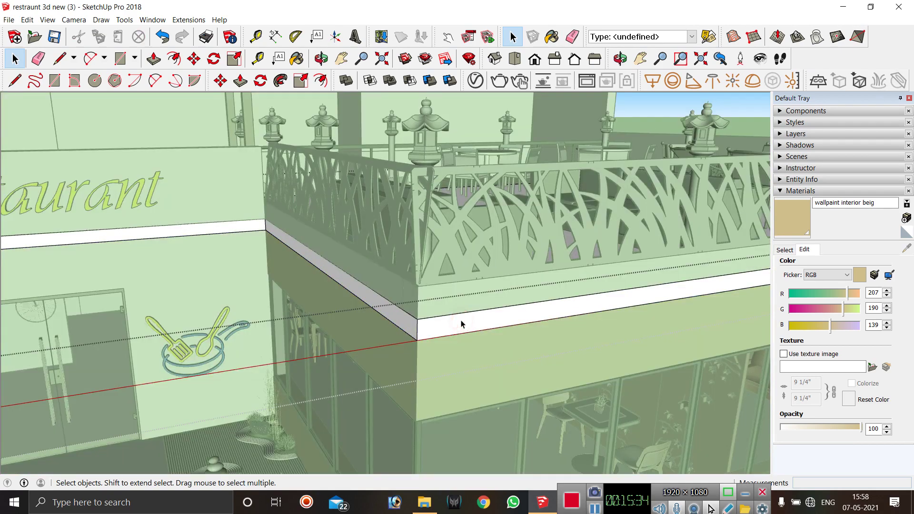
click(796, 216)
click(556, 307)
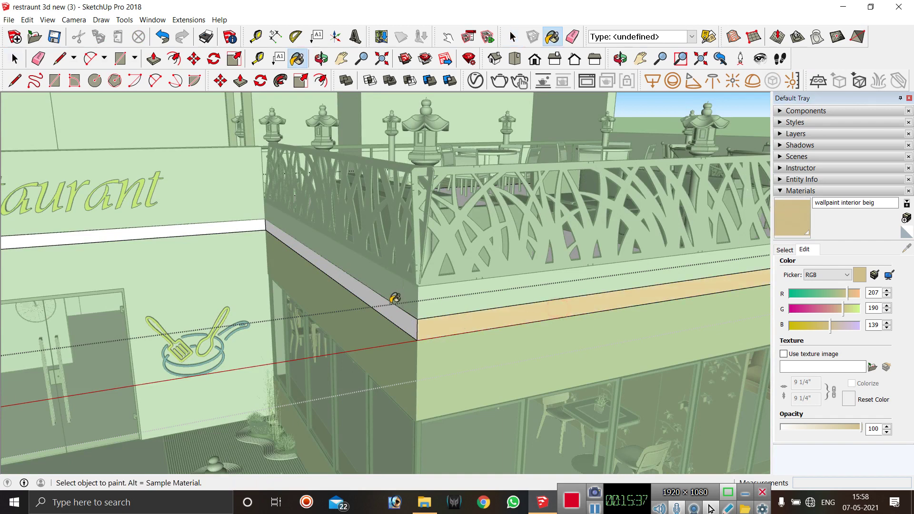
click(392, 308)
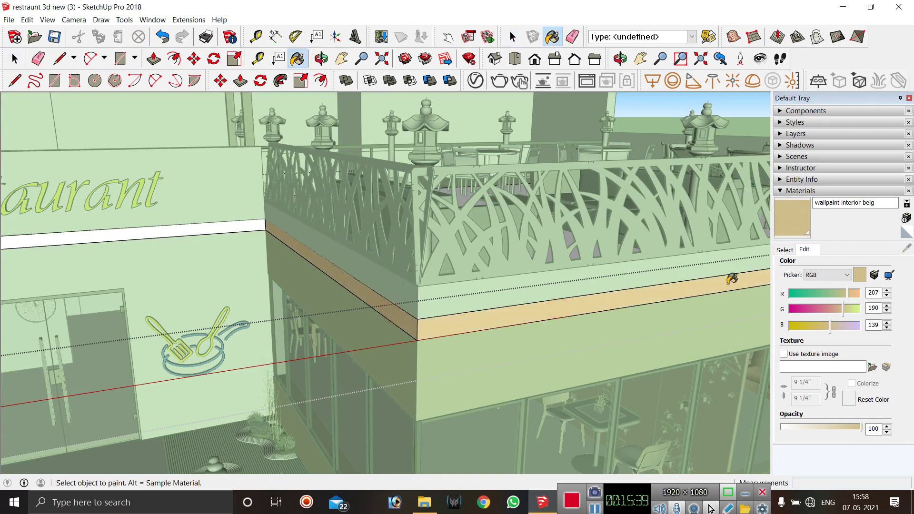
scroll(417, 264, down, 1)
key(space)
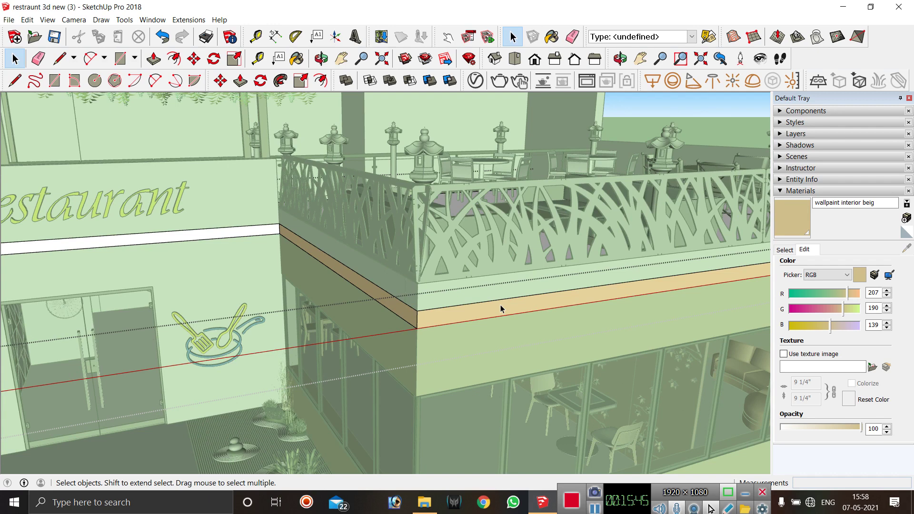
Paint the parapet strips below the patterned terrace railing and their small corner piece with wallpaint interior beig, and leave the parapet group.
key(ctrl+z)
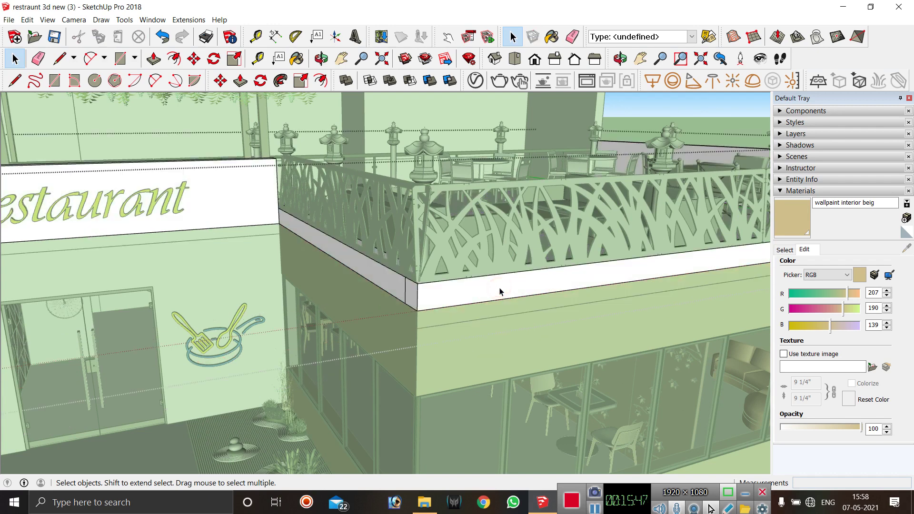
click(807, 226)
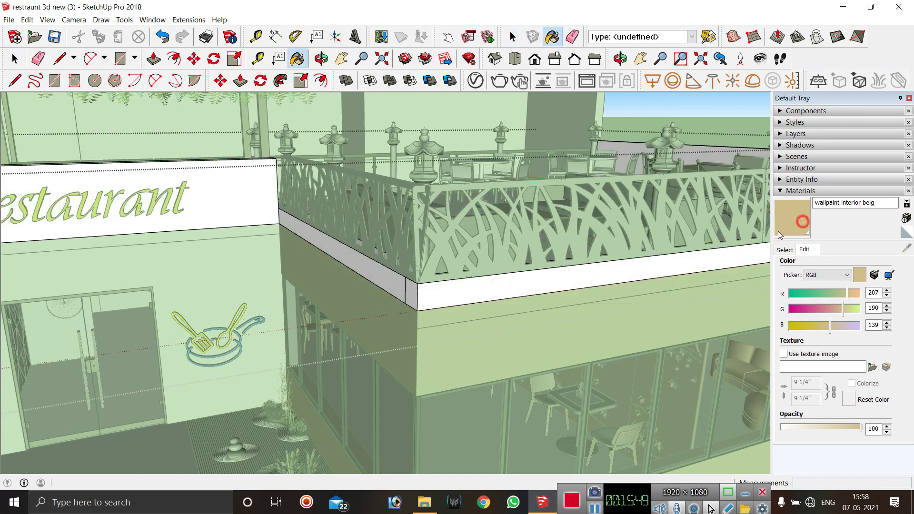
click(675, 268)
click(383, 267)
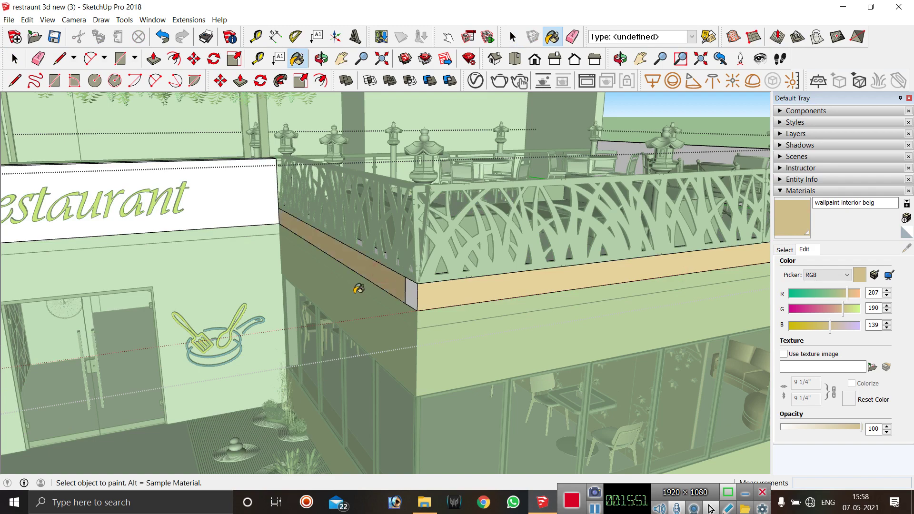
click(415, 295)
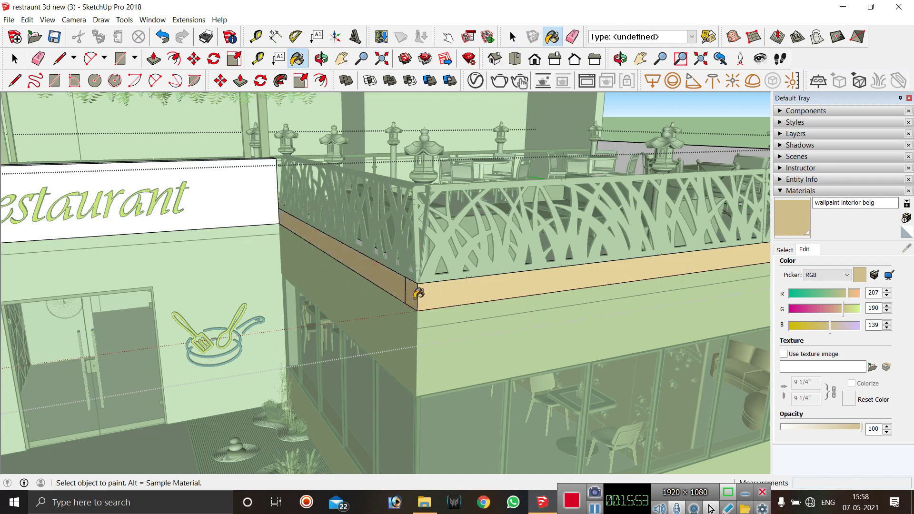
scroll(389, 308, down, 5)
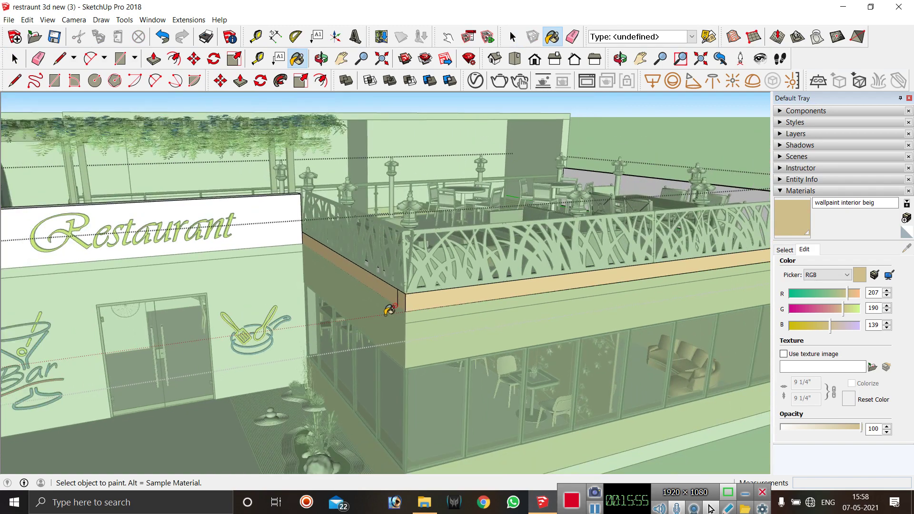
scroll(390, 309, down, 2)
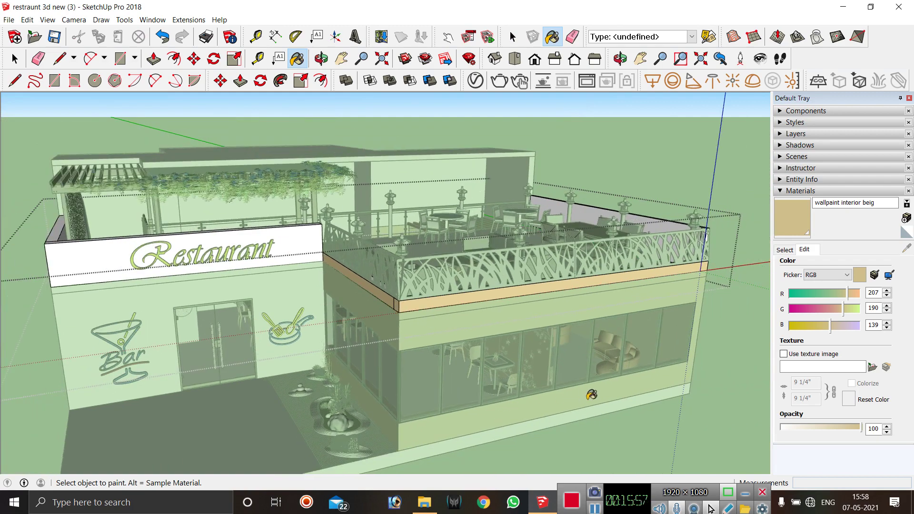
key(space)
click(536, 424)
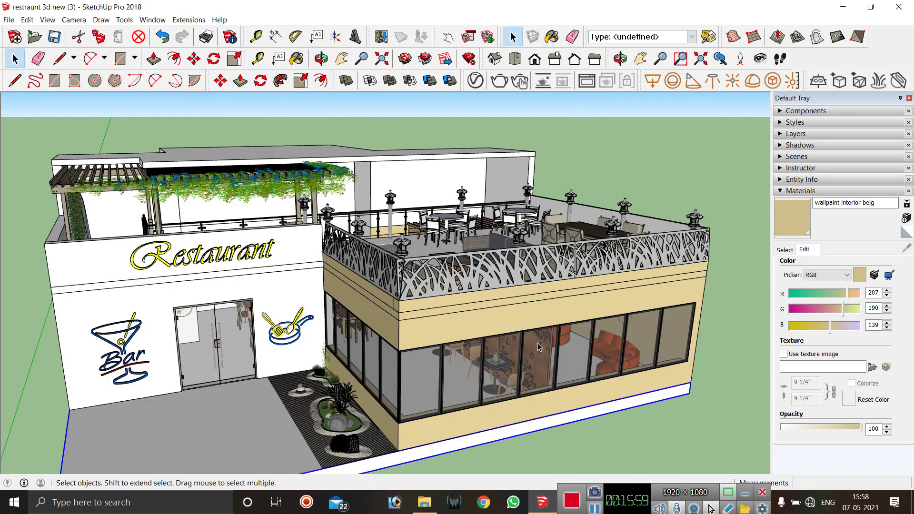
Try to split the base slab's edge at the dining wall corner with a vertical line and paint it with wallpaint interior beig.
scroll(509, 432, up, 6)
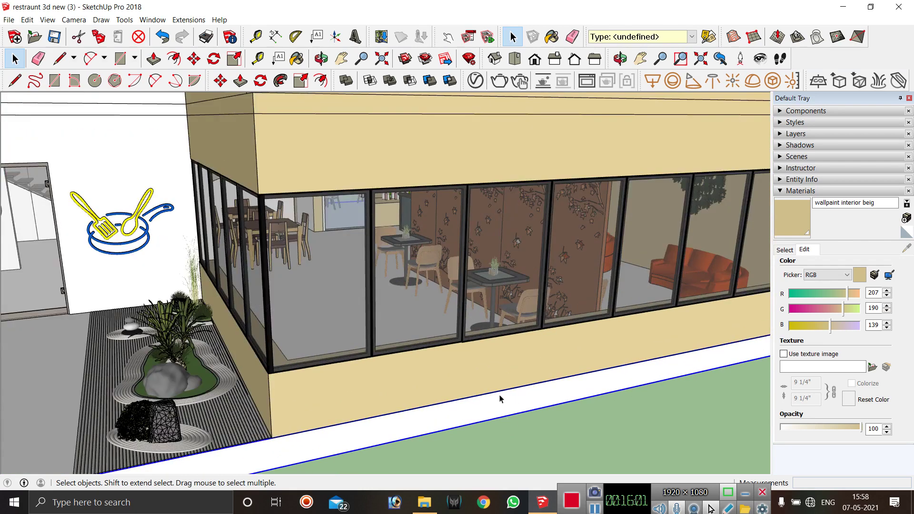
scroll(306, 437, up, 2)
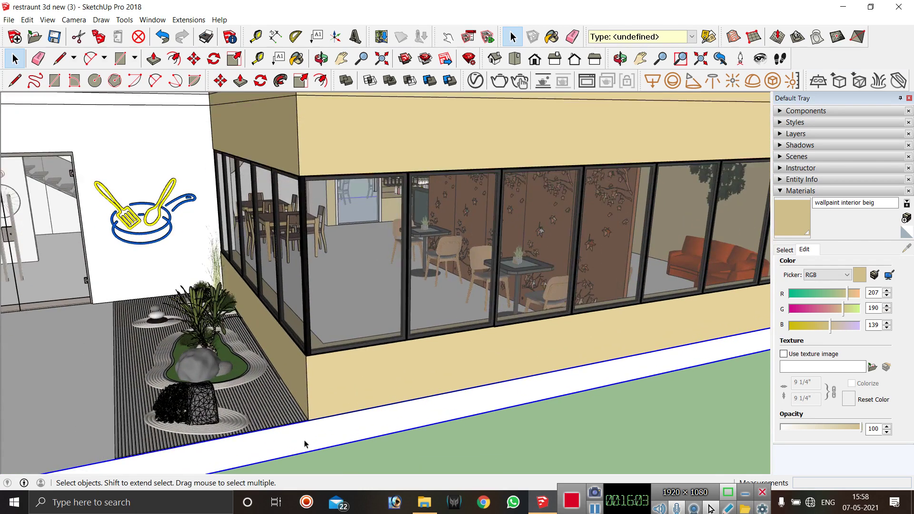
key(l)
click(309, 418)
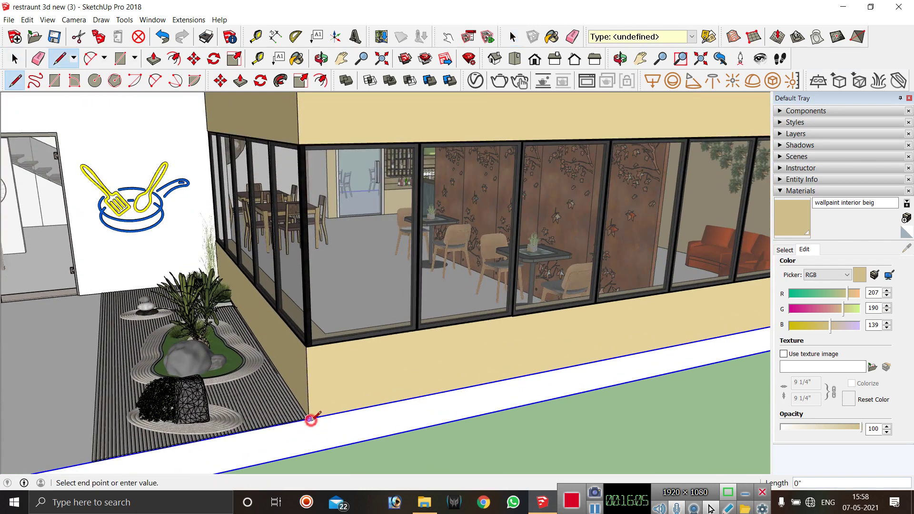
click(308, 454)
key(space)
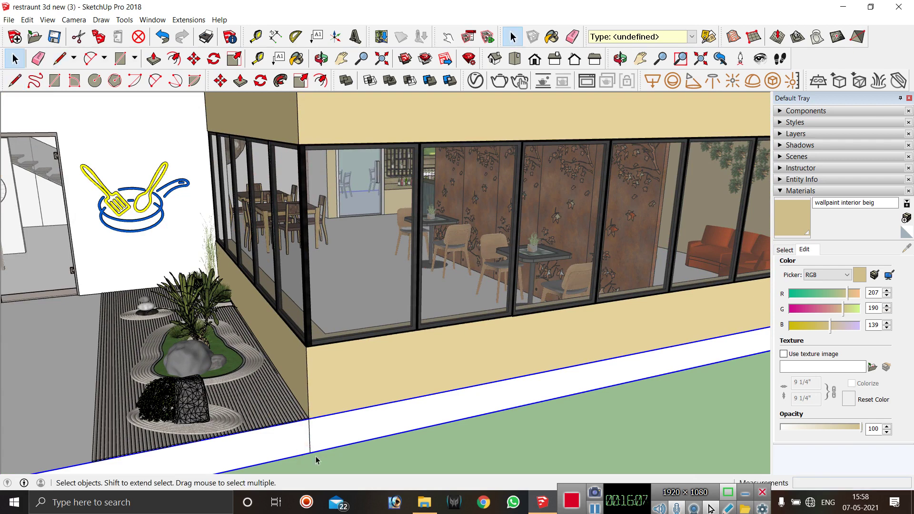
click(803, 225)
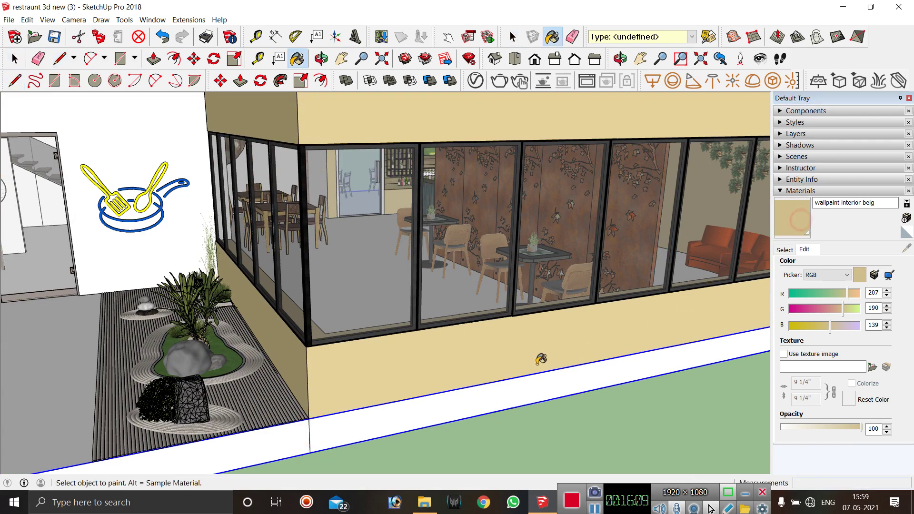
click(510, 389)
key(ctrl+z)
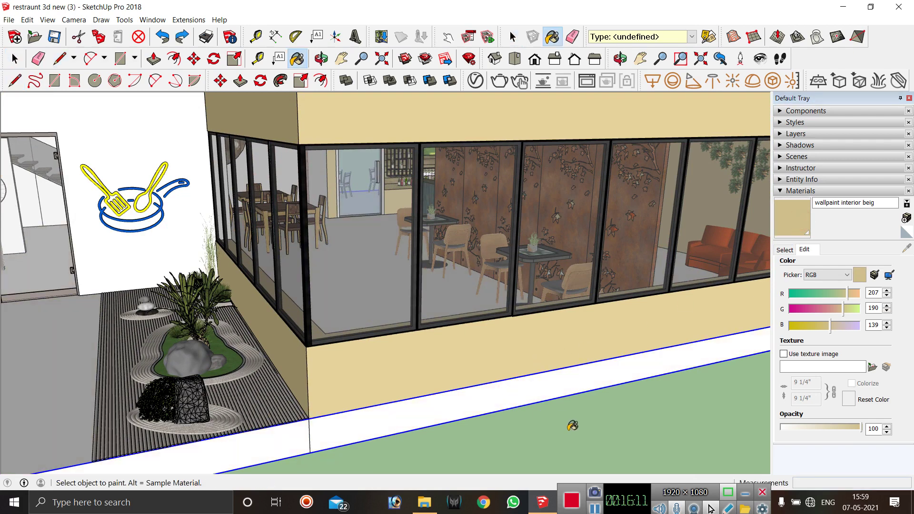
key(space)
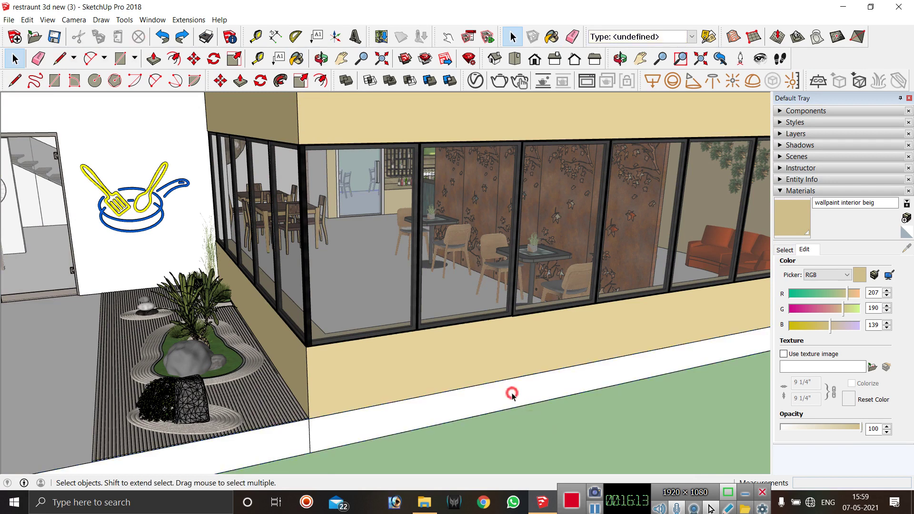
Open the base slab group and split its front edge with a 1' vertical line below the dining wall corner.
double_click(509, 390)
key(l)
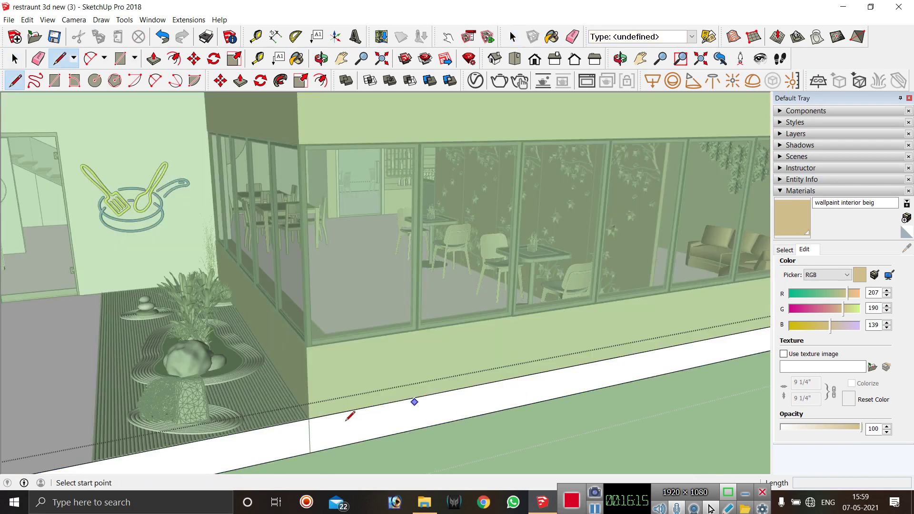
click(308, 419)
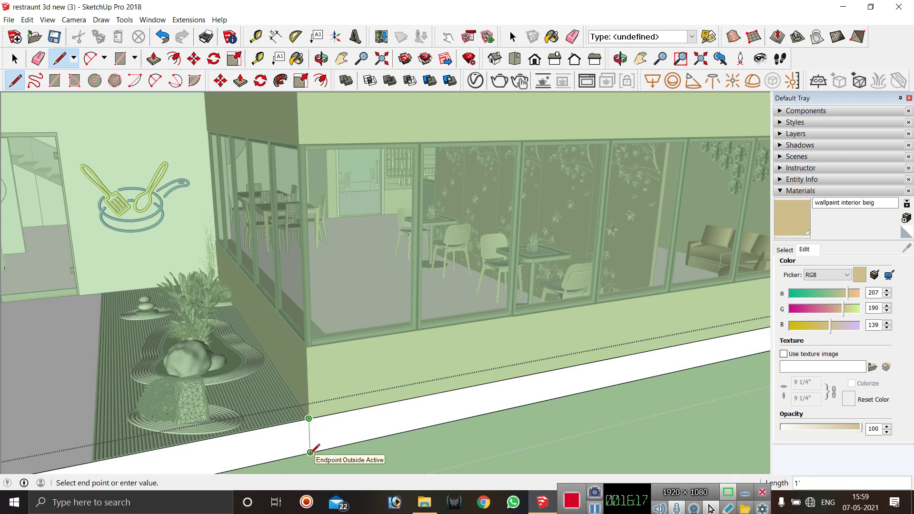
click(310, 452)
key(space)
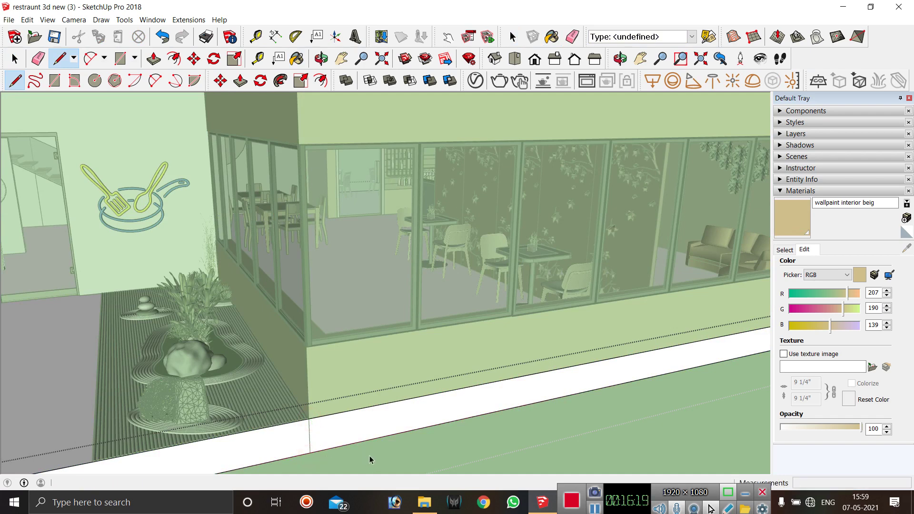
Paint the base slab's edge below the dining-area wall with wallpaint interior beig and leave the group.
click(398, 424)
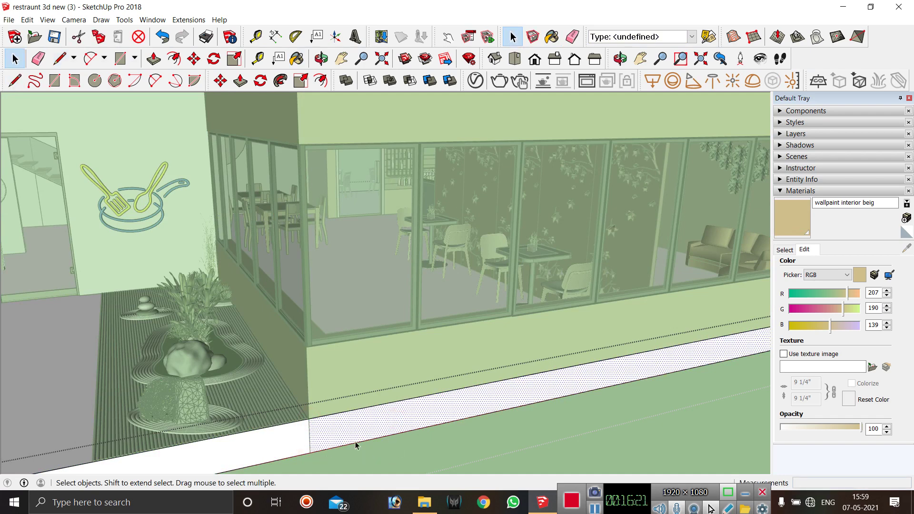
click(806, 224)
click(609, 366)
scroll(409, 350, up, 2)
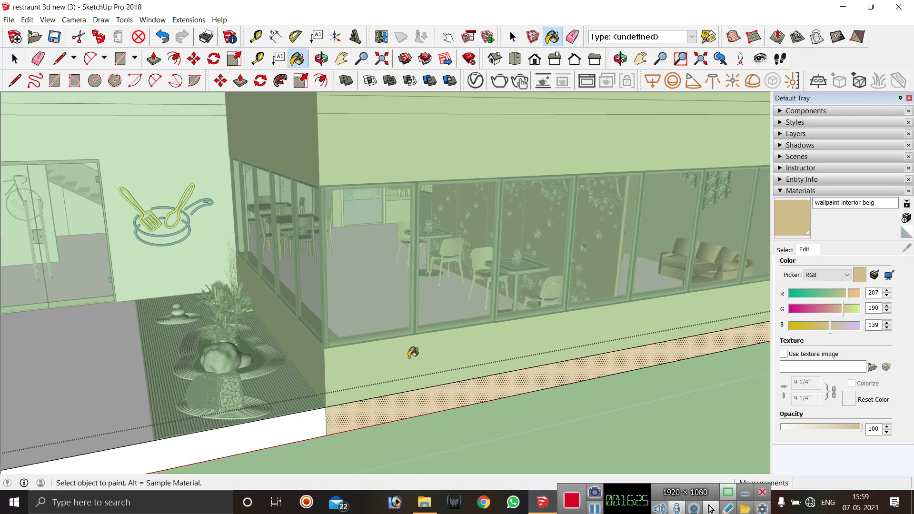
scroll(412, 353, down, 2)
key(space)
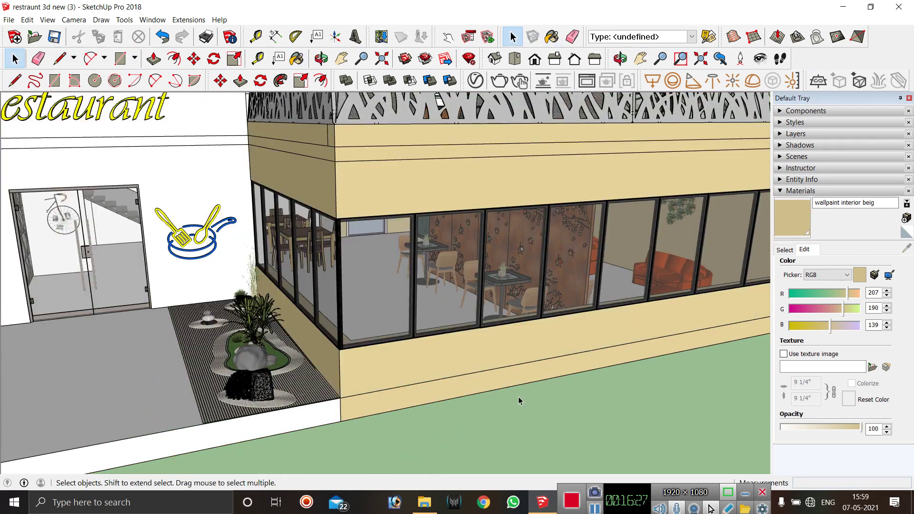
scroll(519, 401, down, 4)
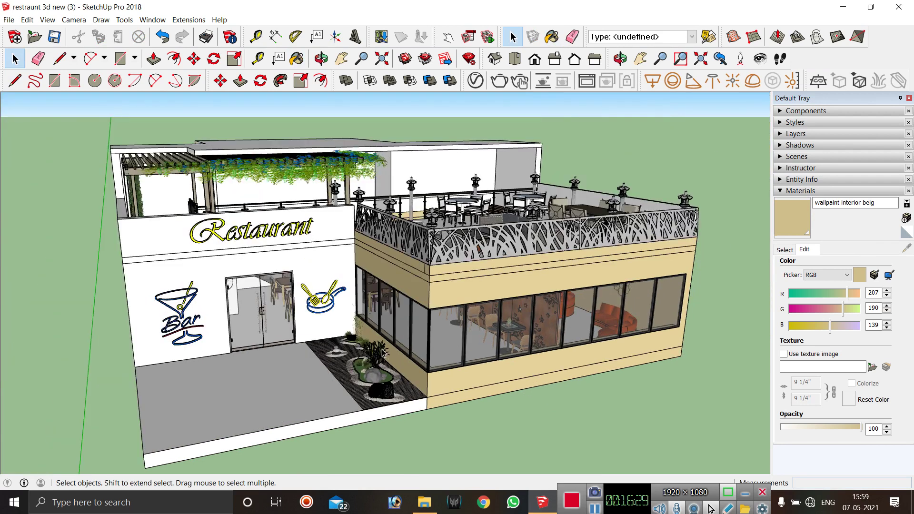
scroll(375, 406, up, 1)
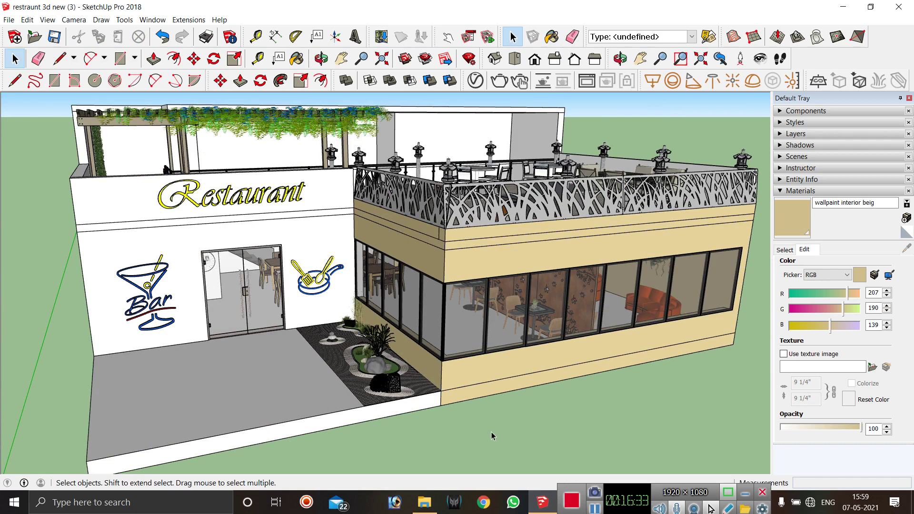
Undo the beige paint on the base slab's edge below the dining-area wall and leave the slab group.
key(ctrl+z)
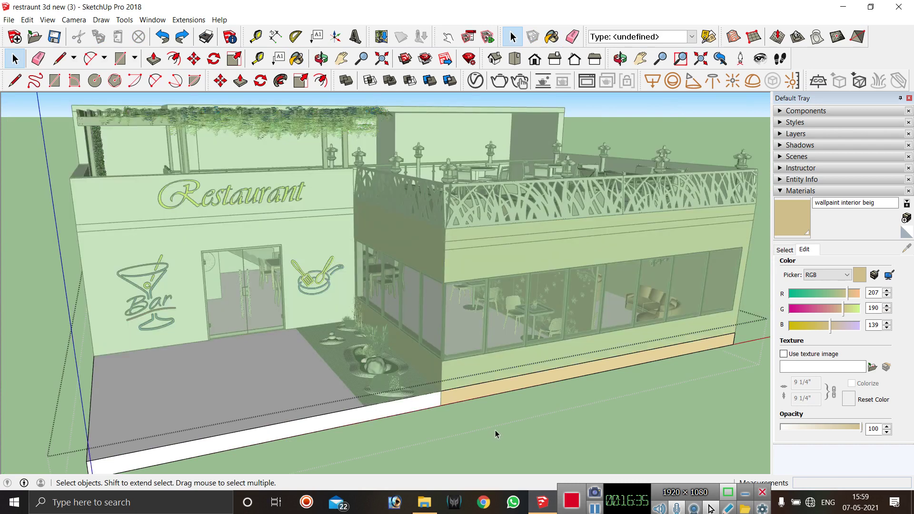
key(ctrl+z)
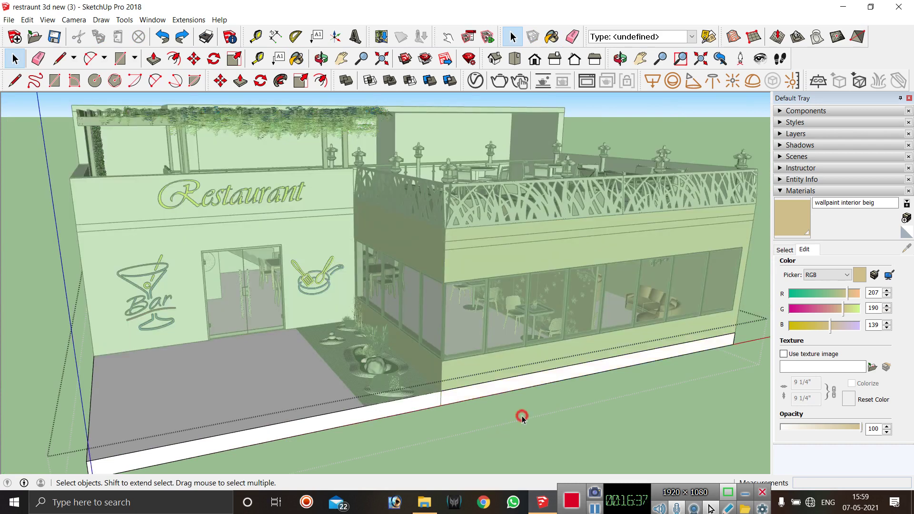
click(608, 446)
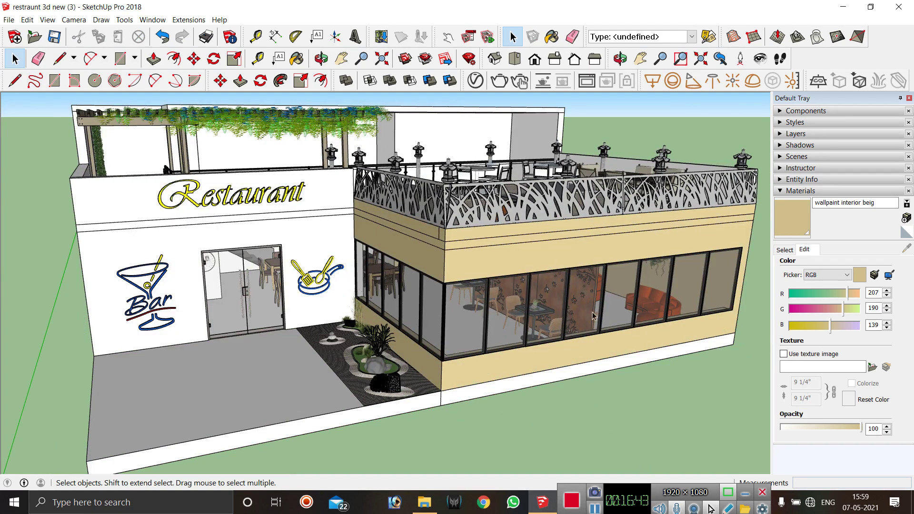
Add the Wood Planks B01 100cm material from V-Ray's Wood & Laminate library to the scene.
scroll(591, 323, down, 3)
scroll(240, 235, up, 3)
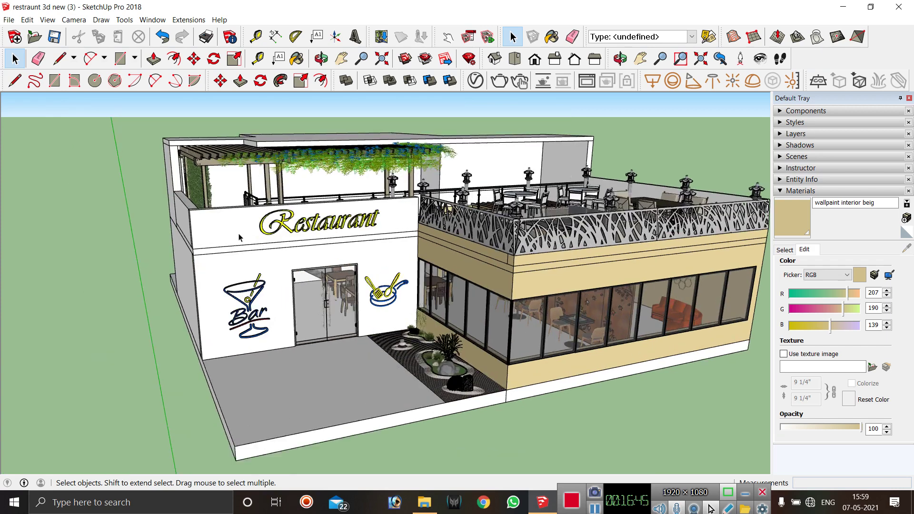
scroll(265, 261, up, 2)
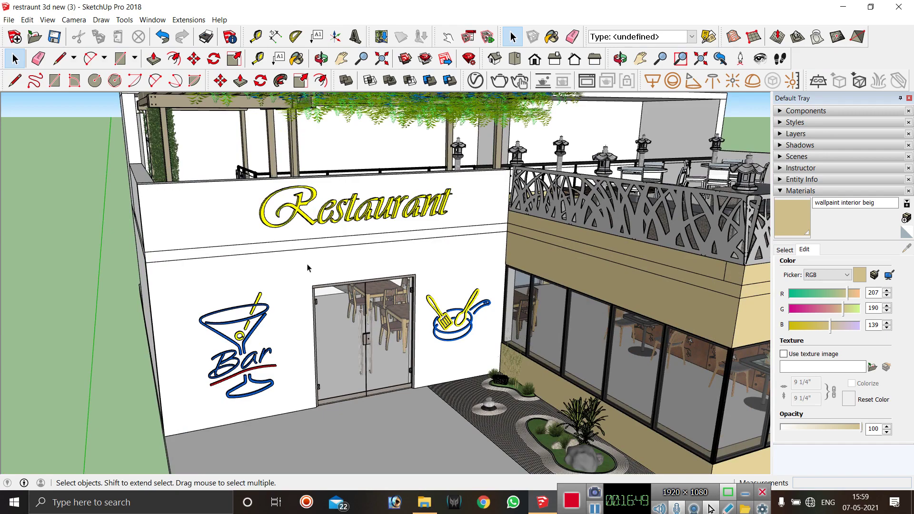
middle_drag(307, 268, 273, 359)
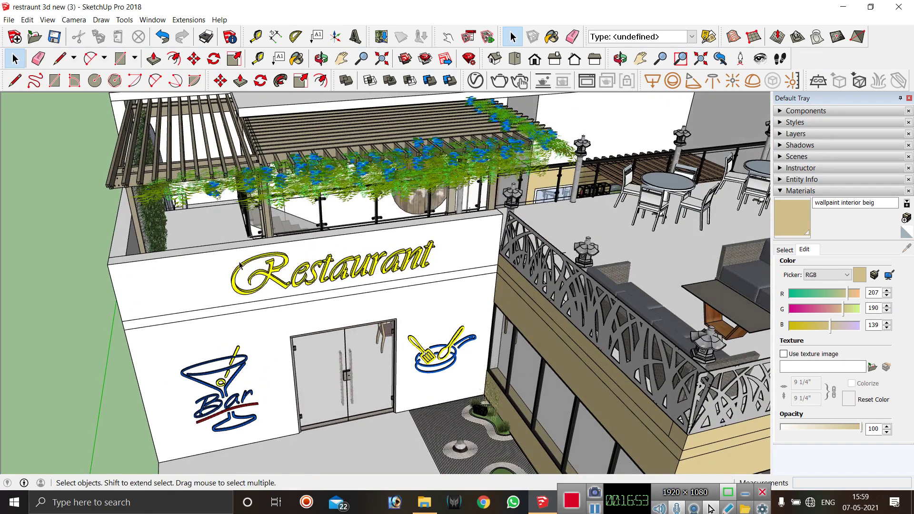
middle_drag(256, 212, 331, 246)
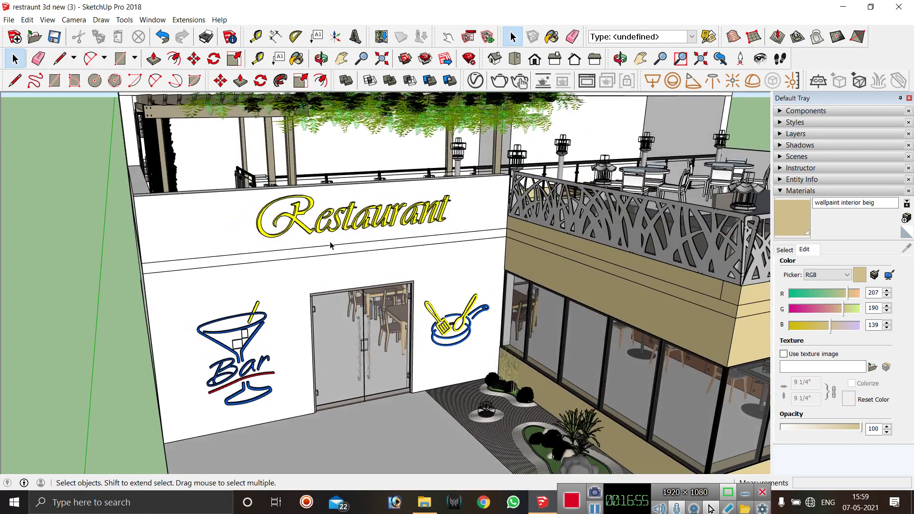
scroll(331, 245, down, 3)
middle_drag(265, 282, 295, 270)
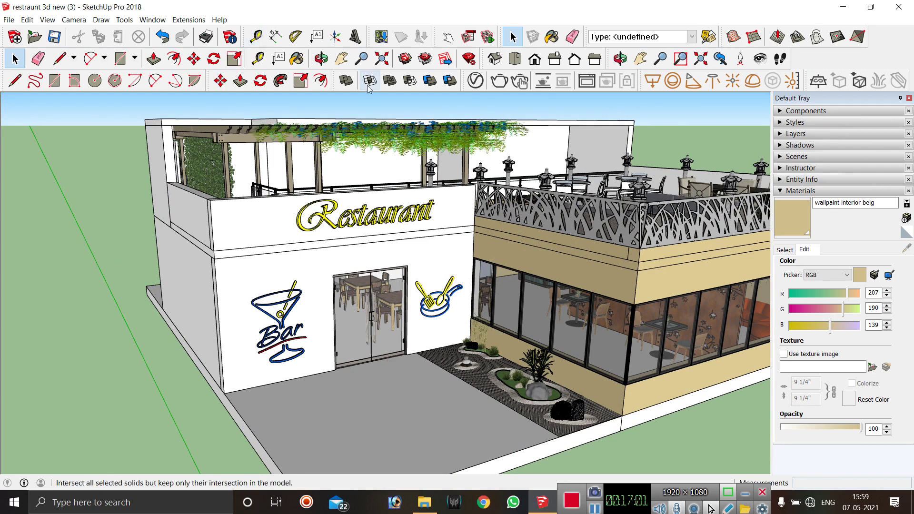
click(476, 80)
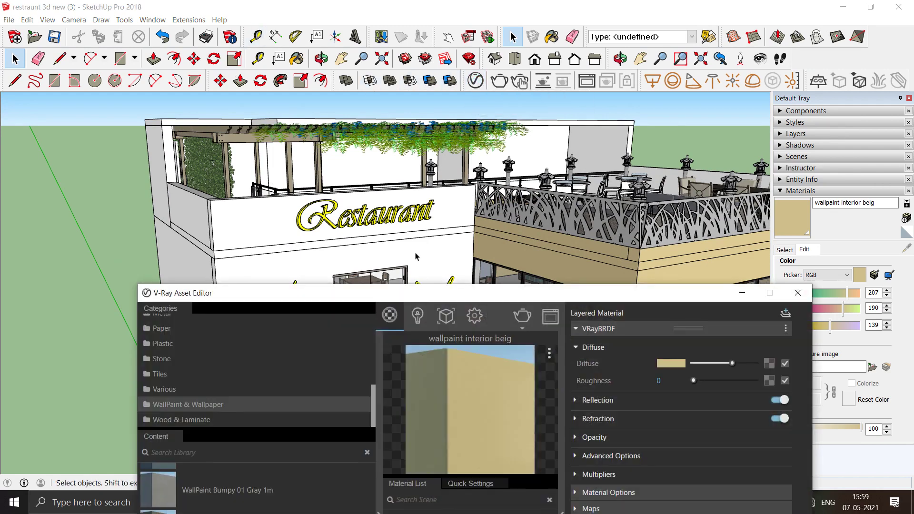
drag(428, 293, 593, 108)
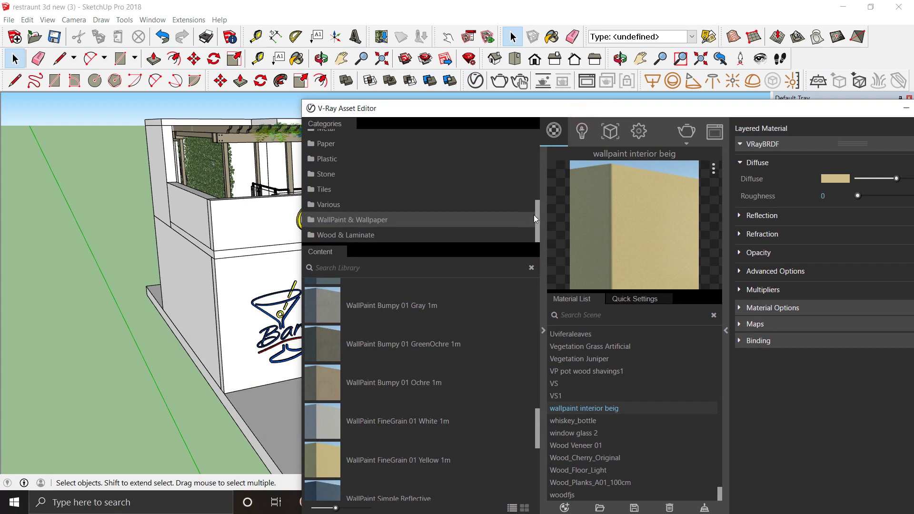
click(351, 234)
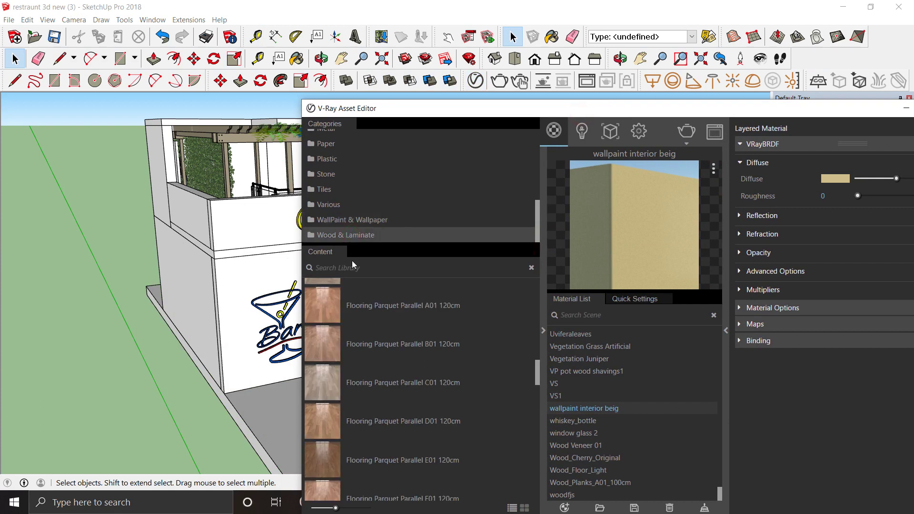
scroll(393, 386, down, 12)
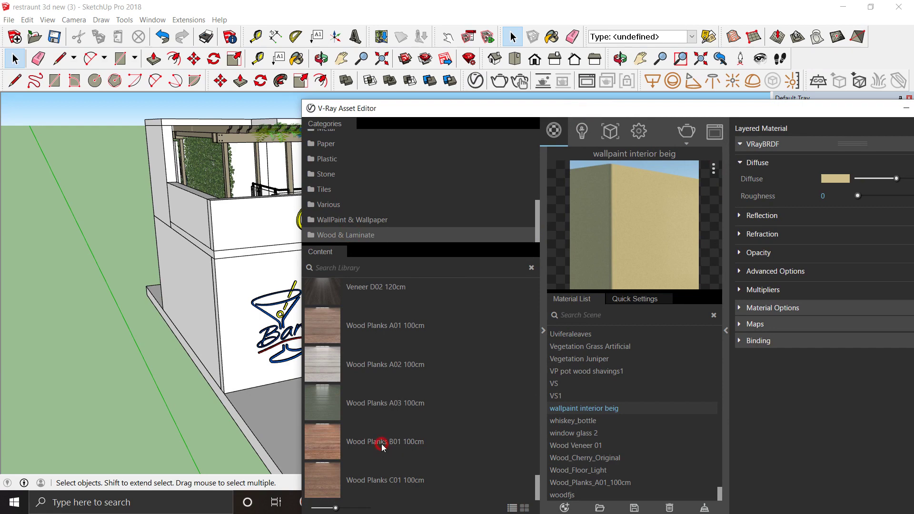
right_click(332, 447)
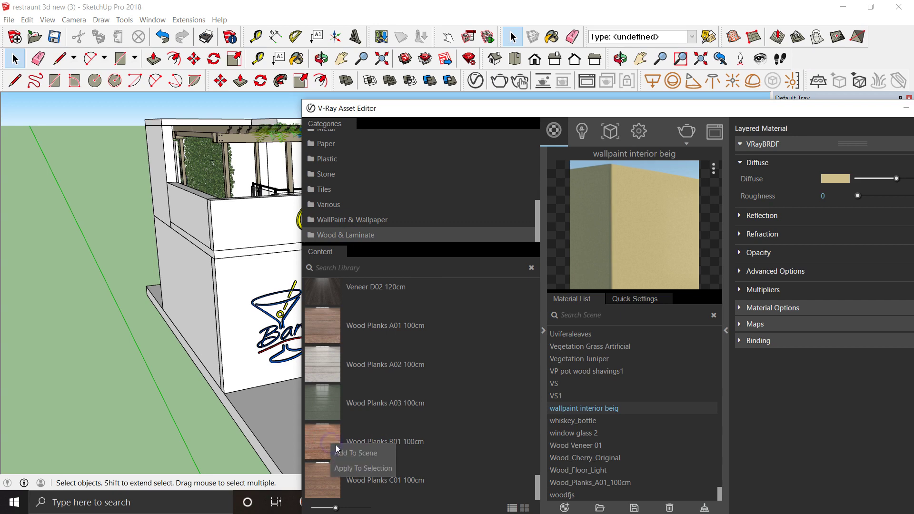
click(371, 454)
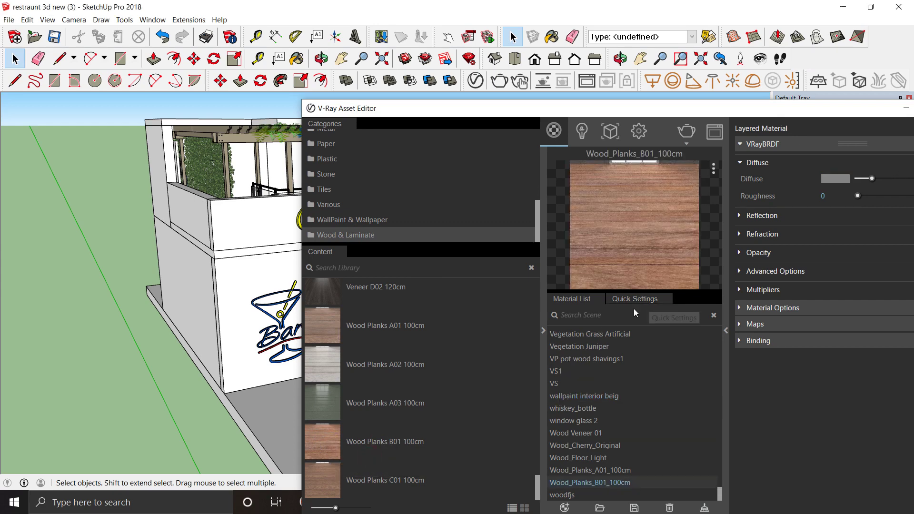
Rename the Wood_Planks_B01_100cm material as "Wood_Planks_exterior front.".
right_click(597, 482)
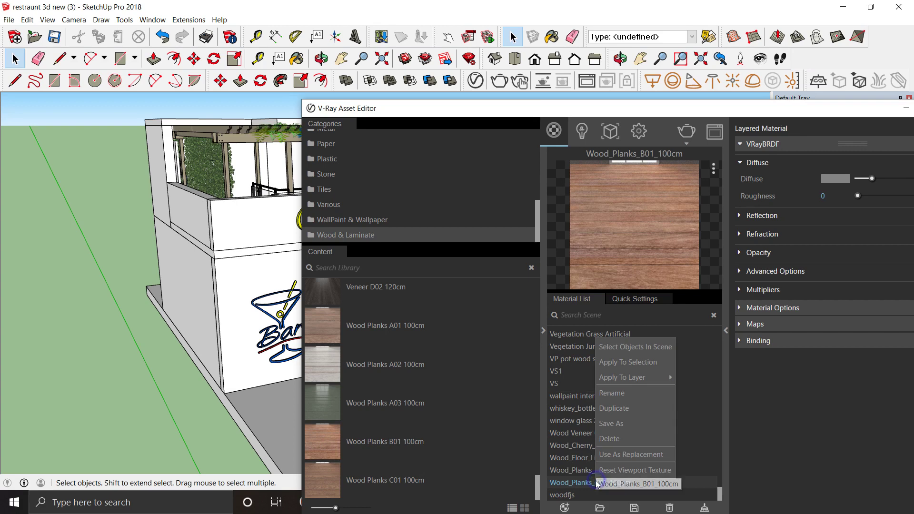
click(630, 398)
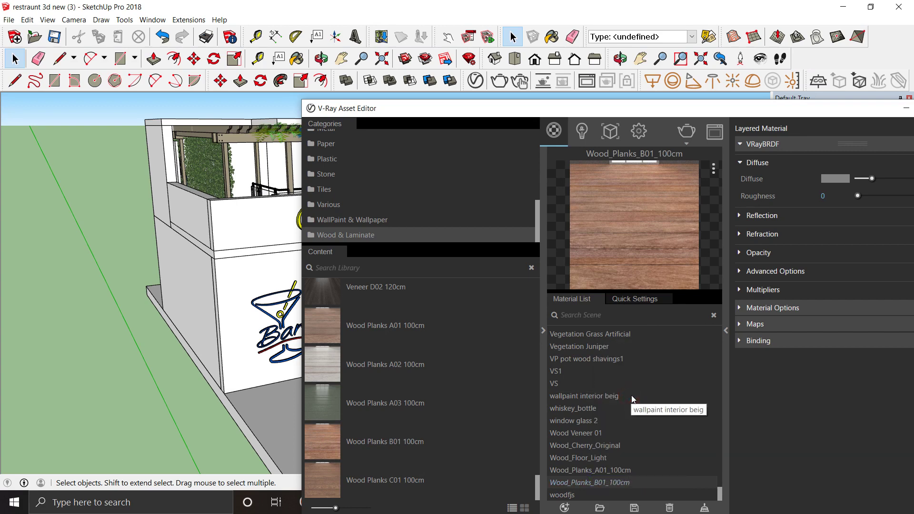
key(BackSpace)
key(BackSpace)
key(BackSpace)
key(BackSpace)
key(BackSpace)
key(BackSpace)
key(BackSpace)
key(BackSpace)
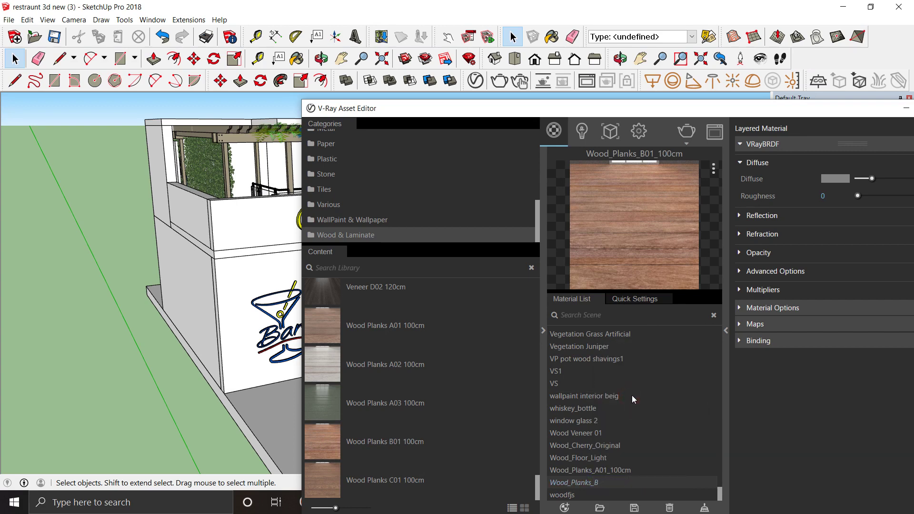
text(exterior)
text(front.)
key(Return)
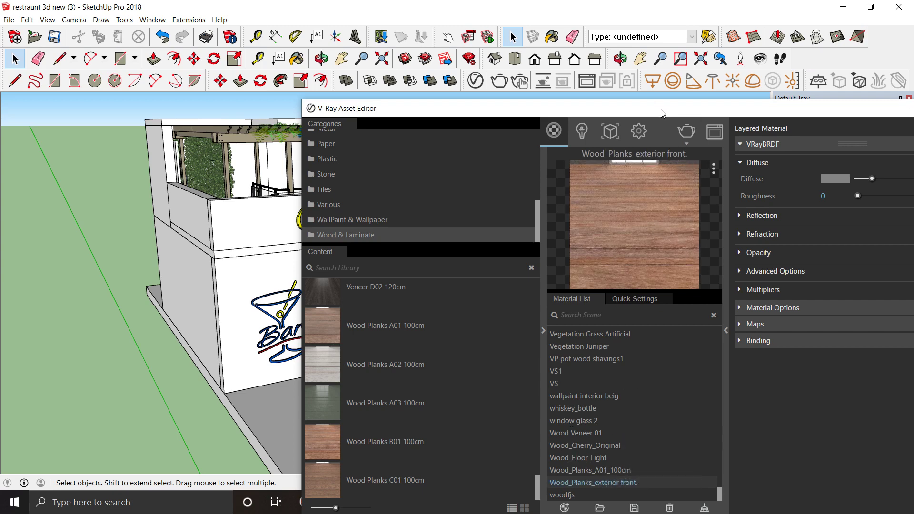
Raise the wood plank material's reflection slightly to a dark grey and close the V-Ray Asset Editor.
click(630, 299)
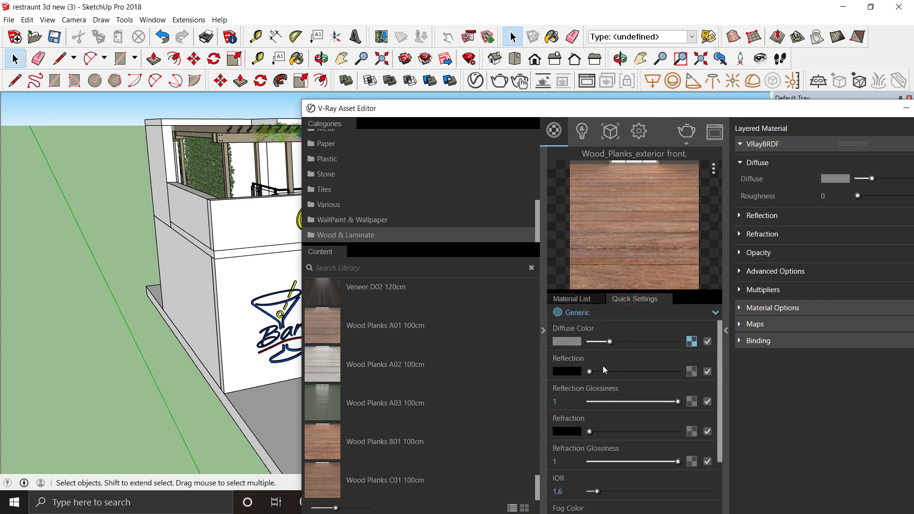
click(595, 371)
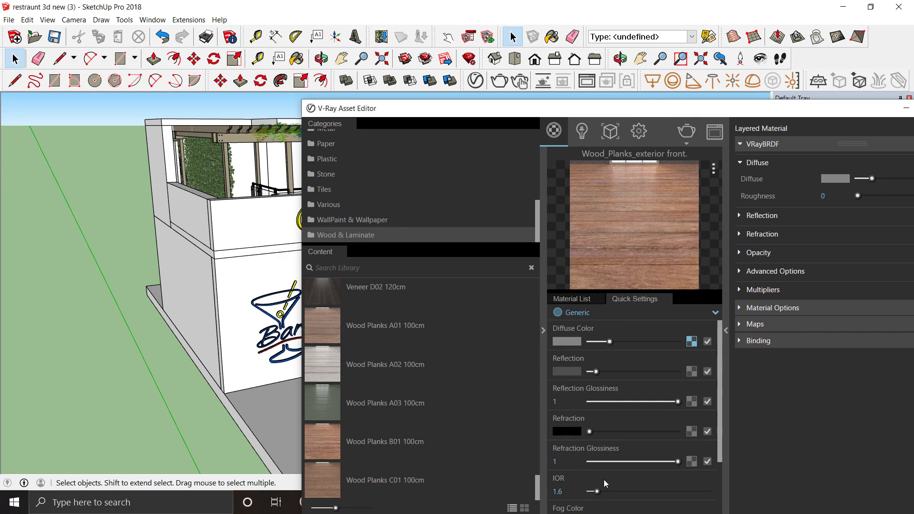
scroll(606, 485, down, 3)
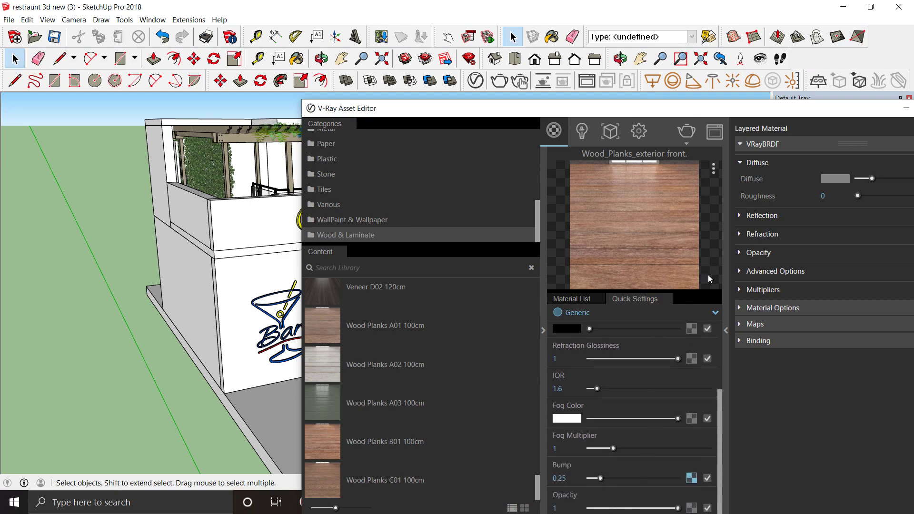
drag(623, 114, 705, 236)
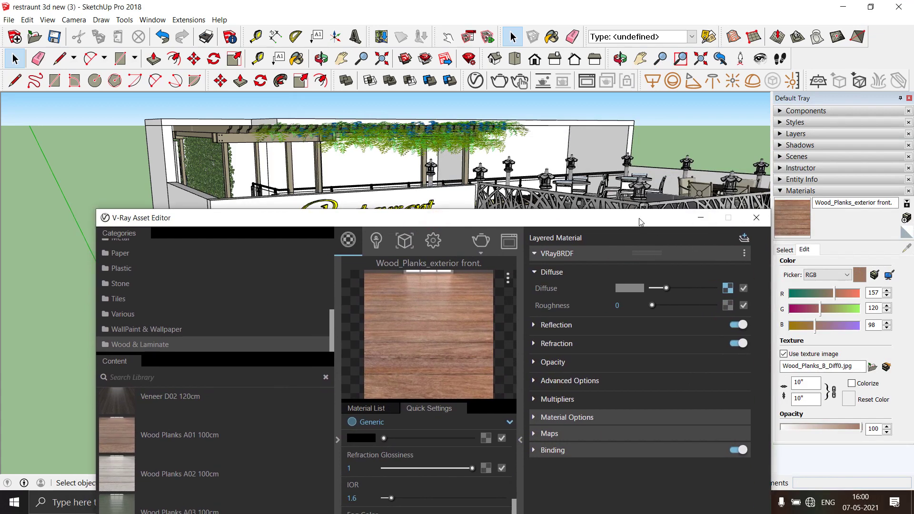
drag(641, 219, 525, 263)
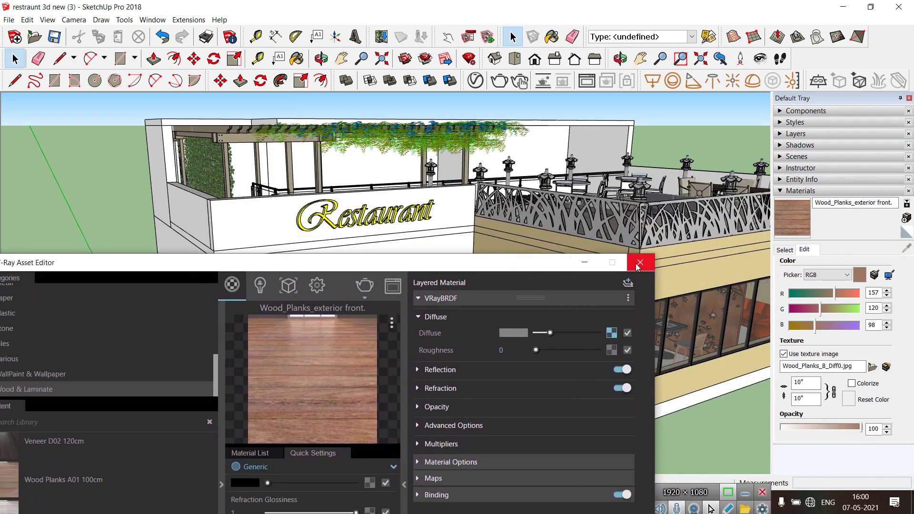
click(640, 263)
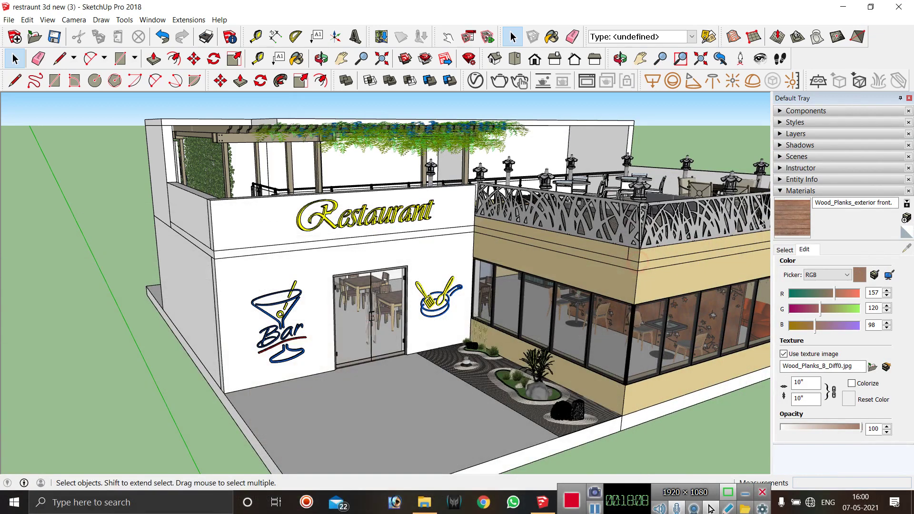
Open the ground-floor wall group and paint the entrance wall around the glass door with Wood_Planks_exterior front.
click(794, 218)
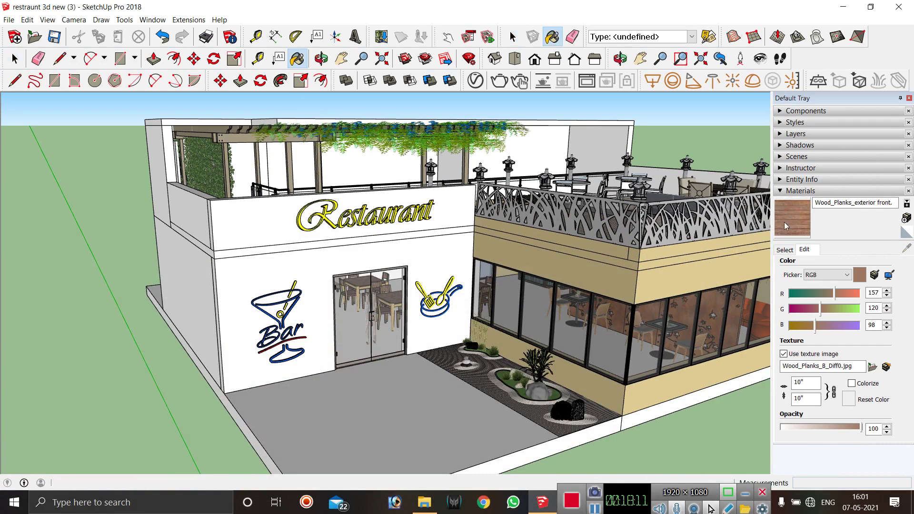
key(space)
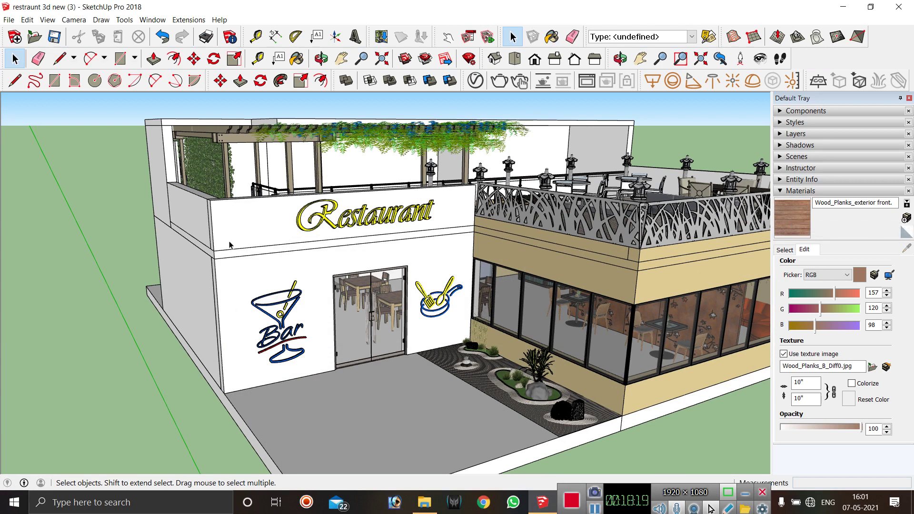
double_click(254, 275)
click(253, 278)
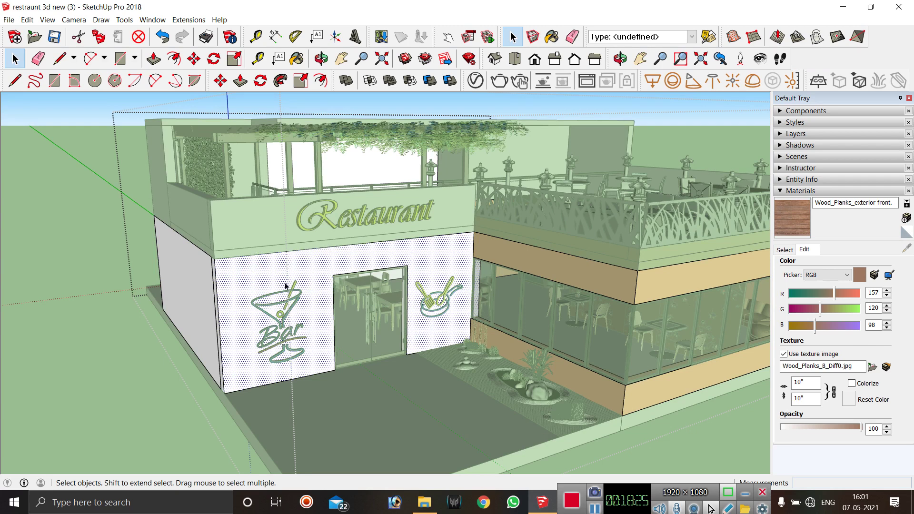
click(788, 214)
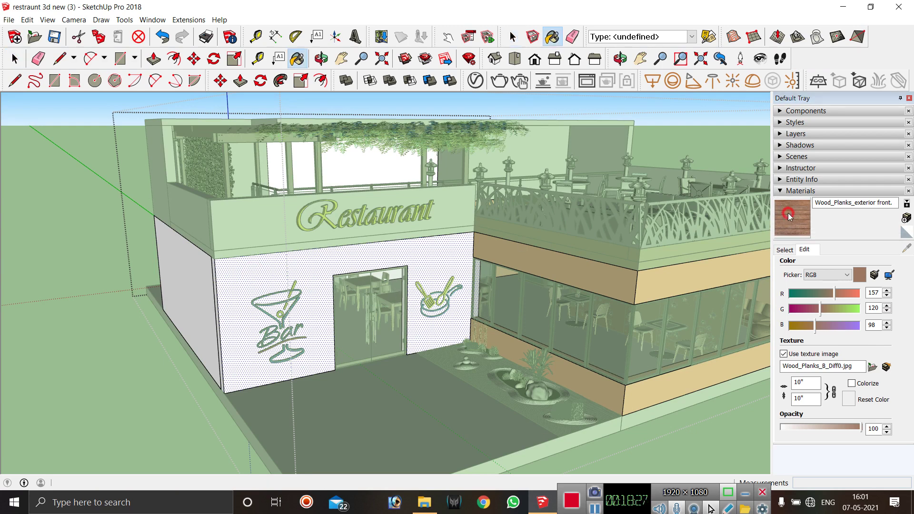
click(274, 278)
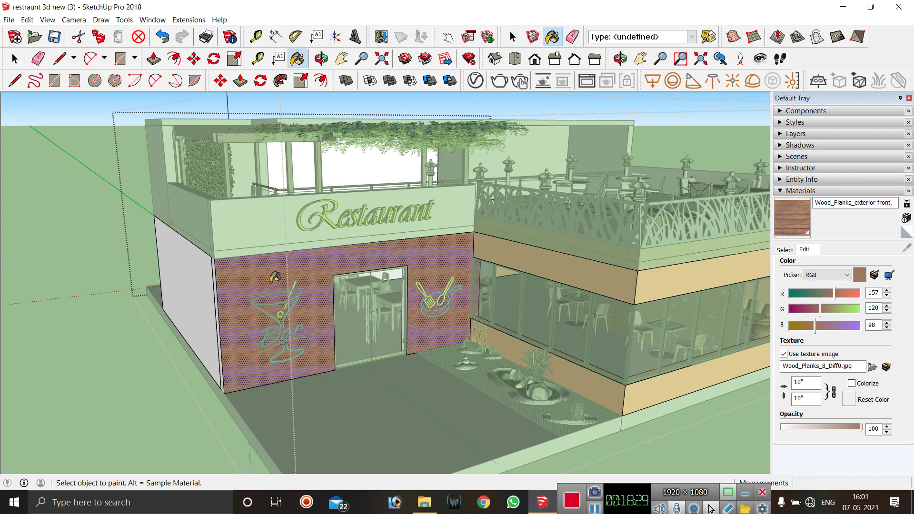
key(space)
Open the slab band group above the entrance wall and paint its front strip with Wood_Planks_exterior front.
click(260, 252)
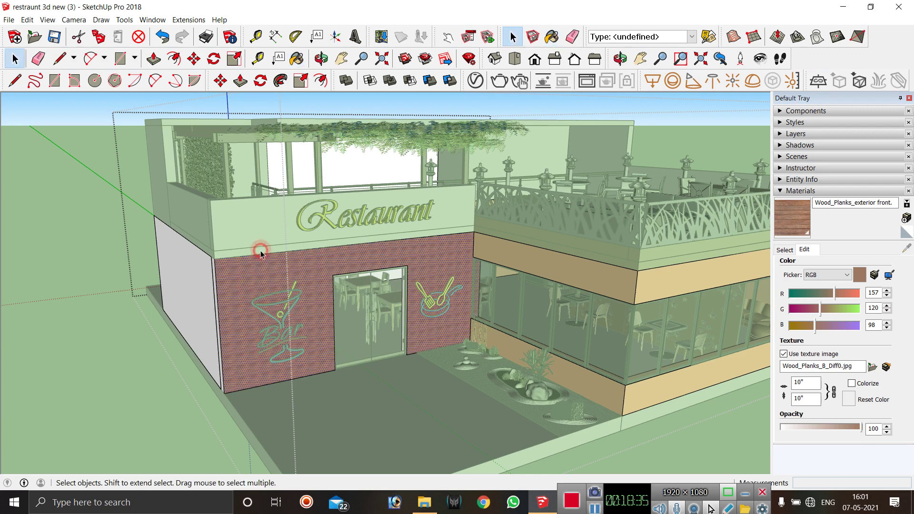
double_click(260, 253)
click(260, 253)
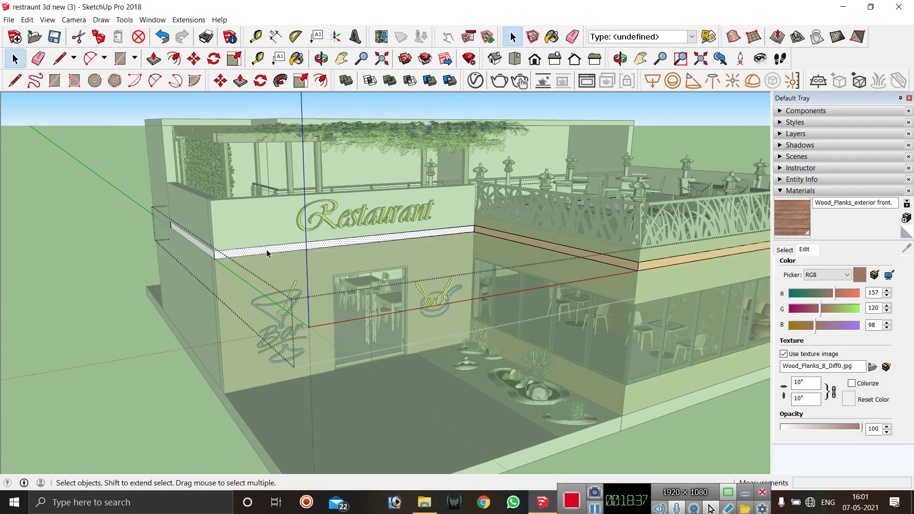
click(790, 223)
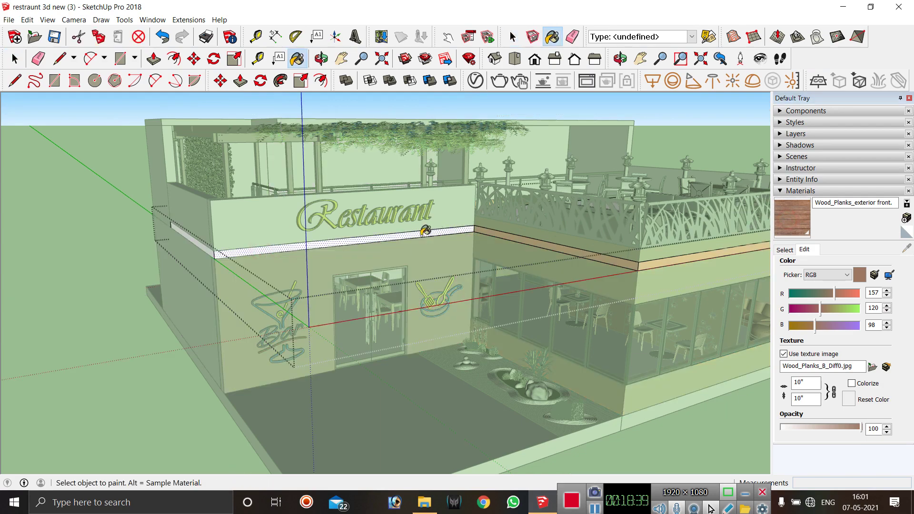
click(378, 235)
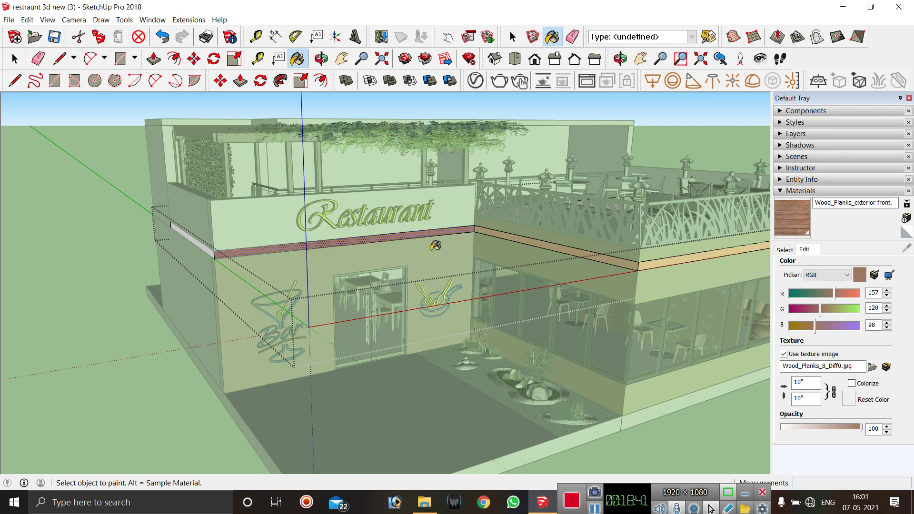
key(space)
click(277, 234)
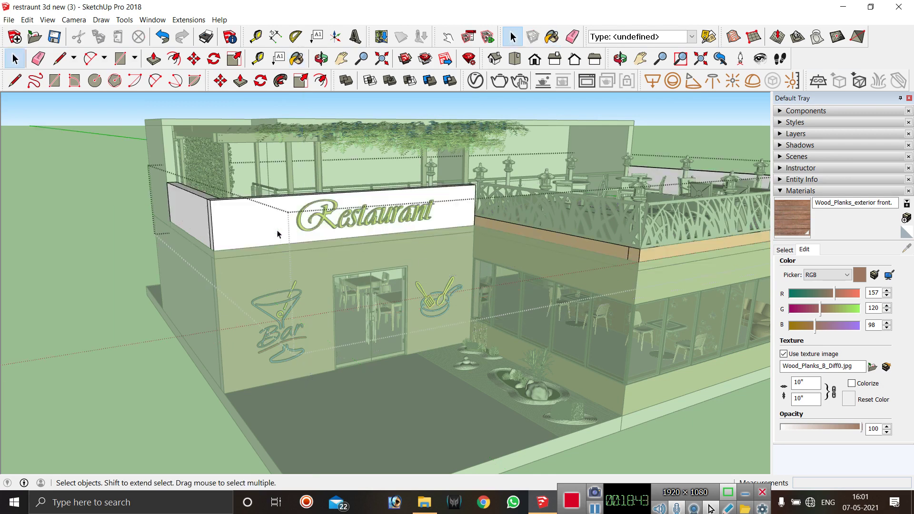
click(277, 234)
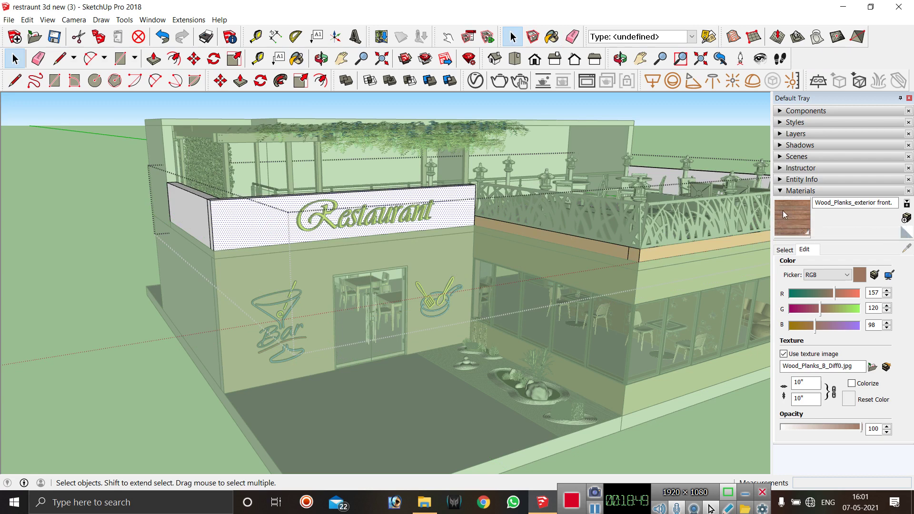
click(730, 117)
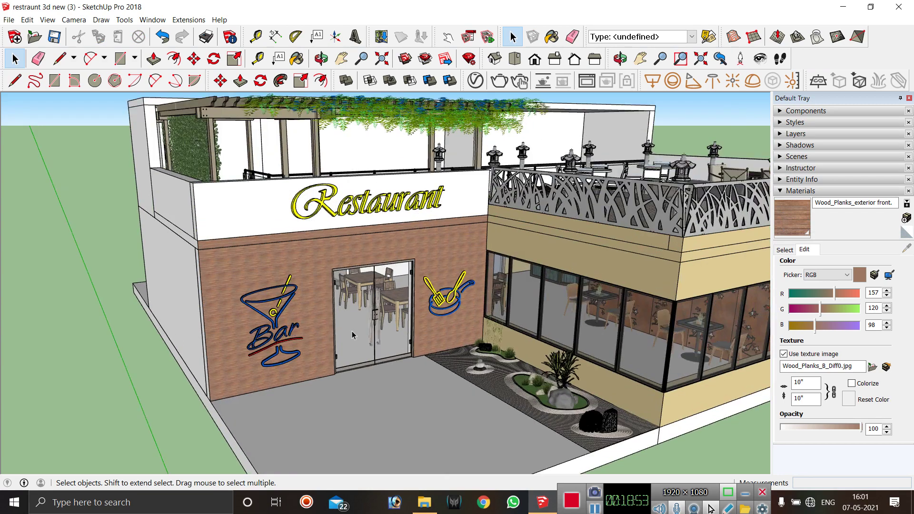
Set the texture size of Wood_Planks_exterior front to 3' on the entrance wall.
scroll(350, 335, up, 5)
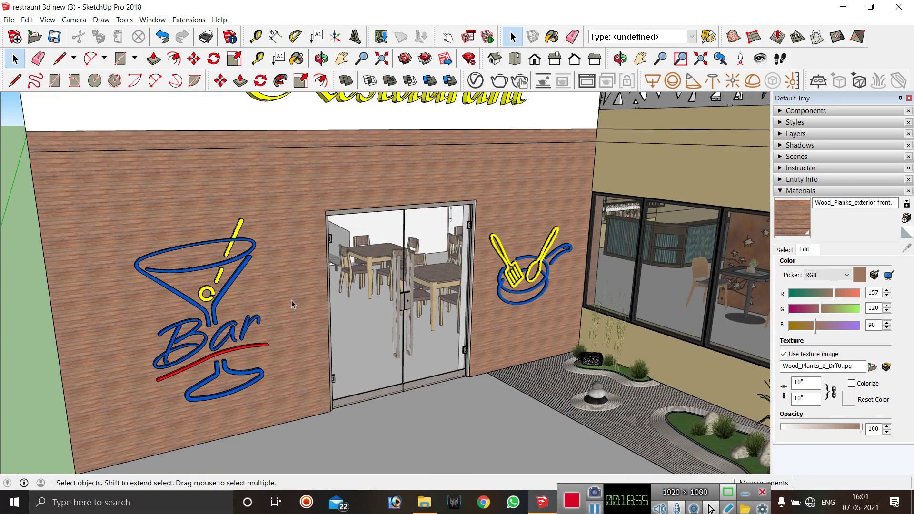
scroll(283, 211, down, 2)
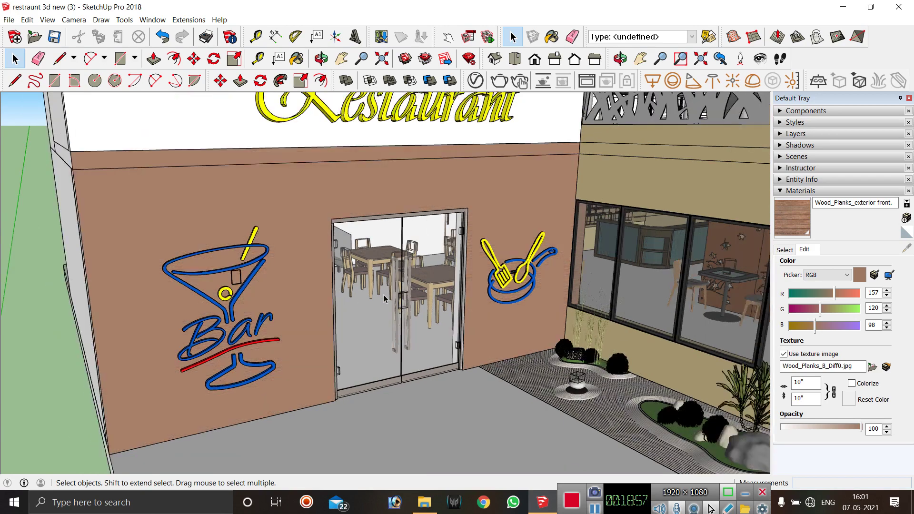
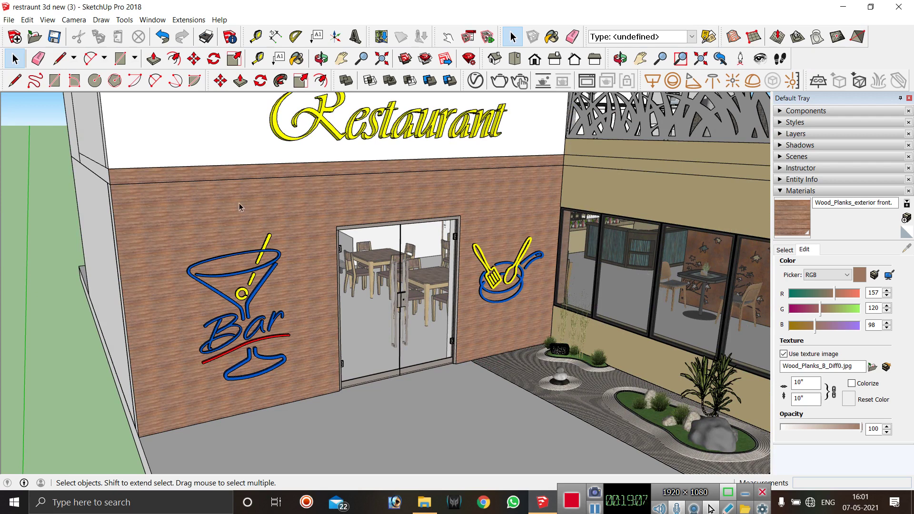
click(810, 250)
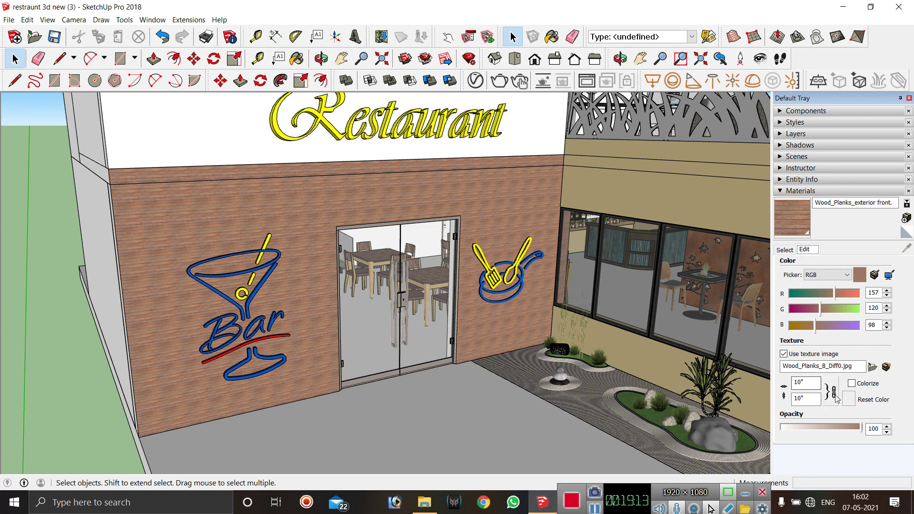
triple_click(811, 381)
text(3')
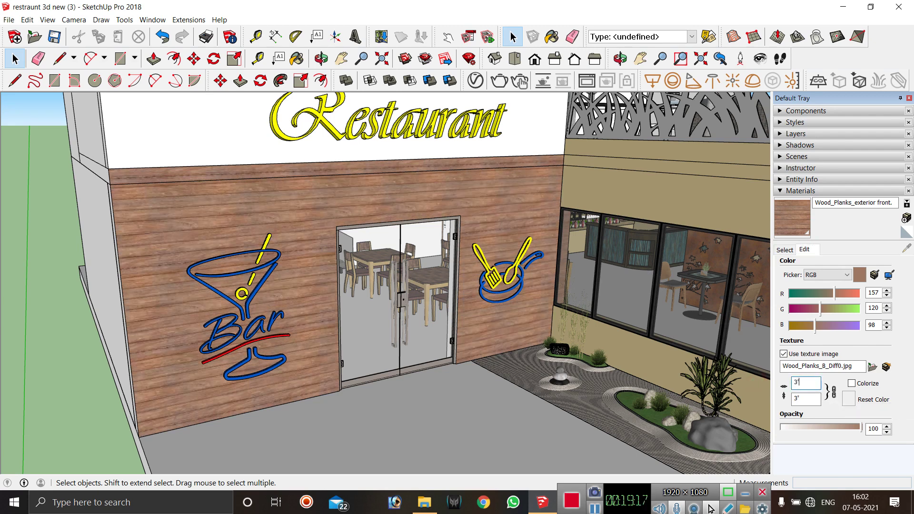
scroll(276, 238, down, 4)
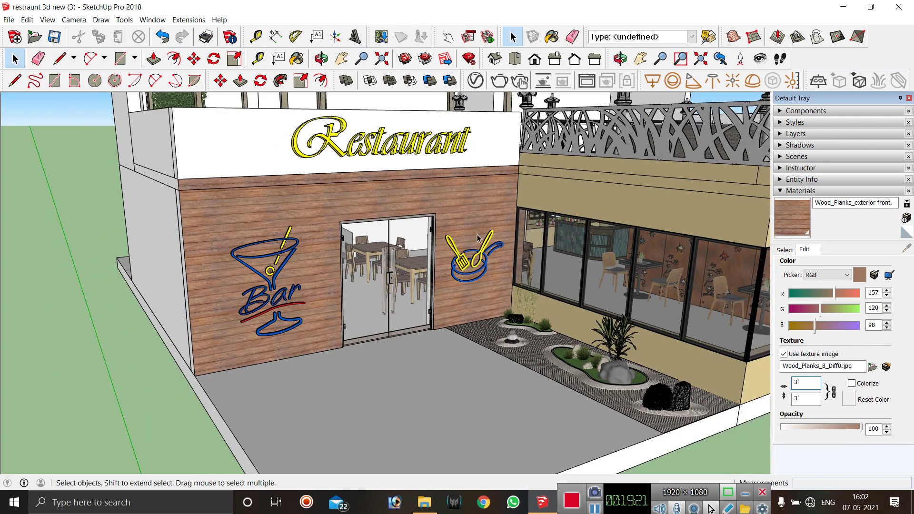
Set the texture size of Wood_Planks_exterior front to 4' and check the planks on the entrance facade.
scroll(479, 236, up, 2)
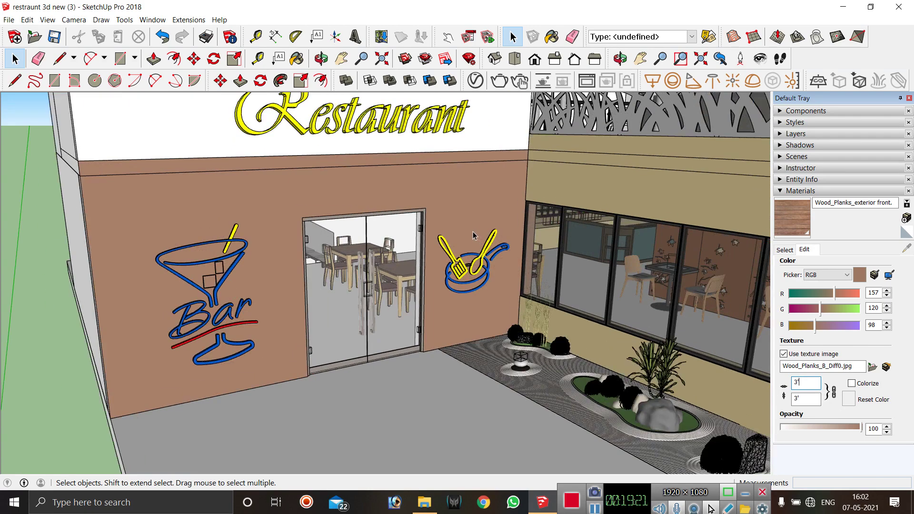
double_click(804, 382)
text(4)
key(Return)
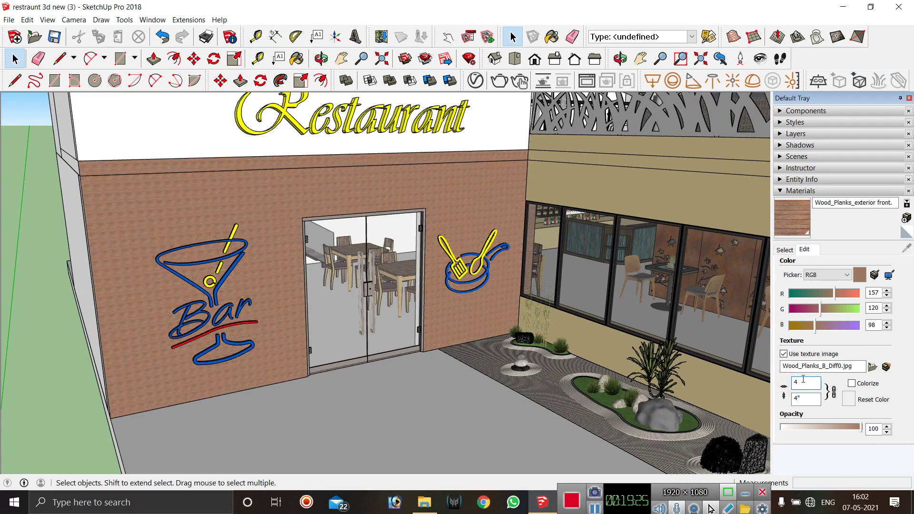
text(')
key(Return)
scroll(265, 325, down, 2)
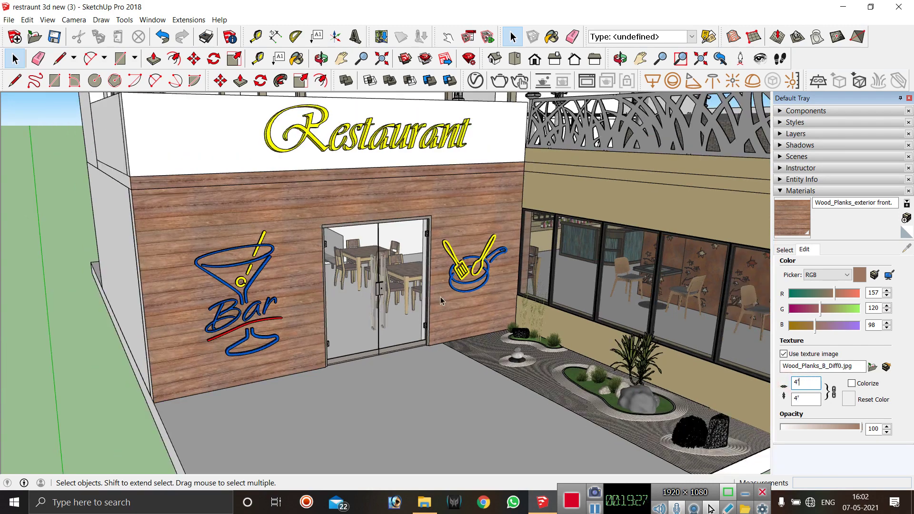
scroll(107, 257, down, 2)
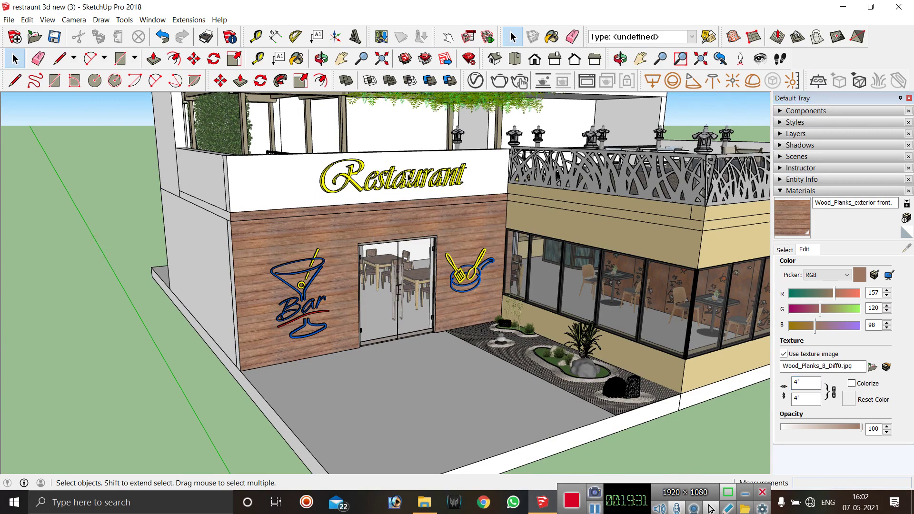
scroll(469, 221, down, 3)
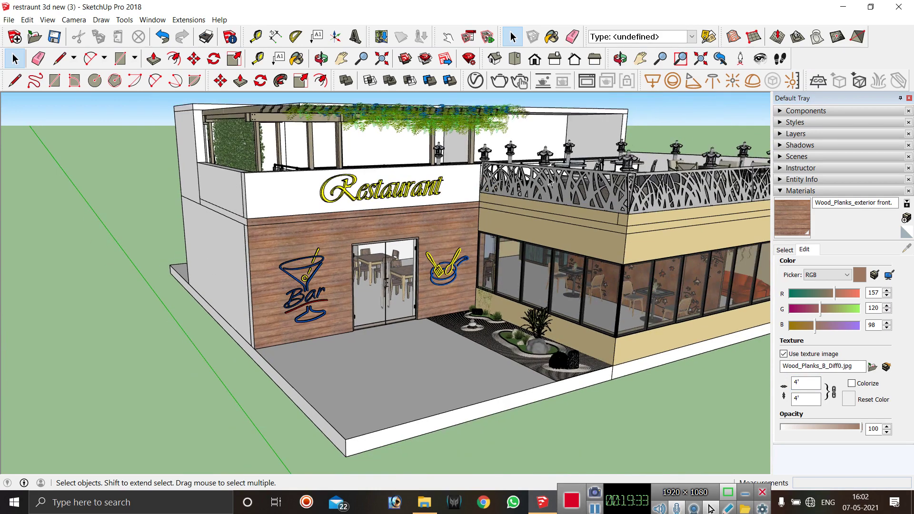
Open the V-Ray Asset Editor and browse the Concrete category of the material library with enlarged thumbnails.
scroll(480, 173, up, 4)
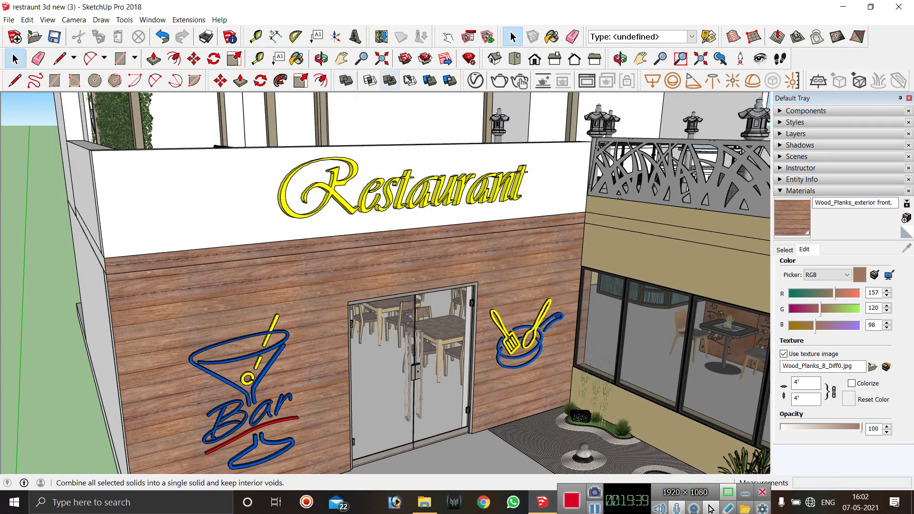
click(475, 81)
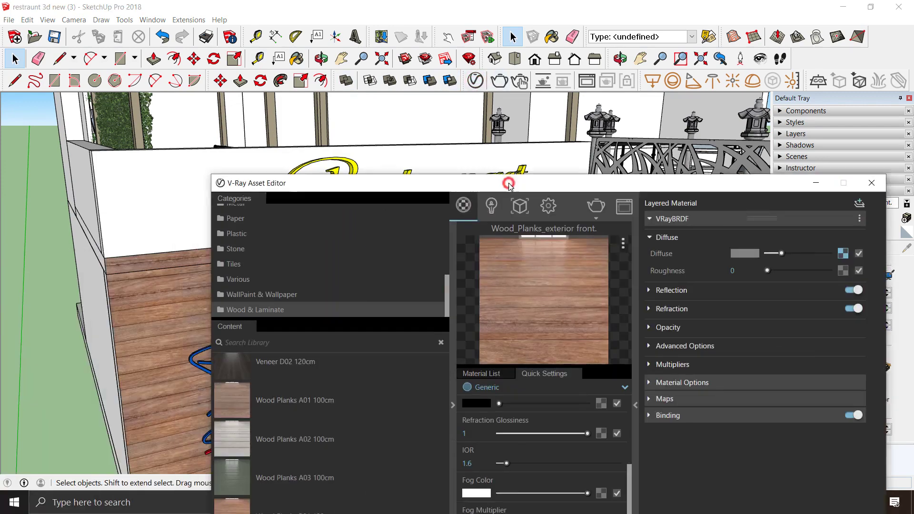
scroll(300, 260, up, 5)
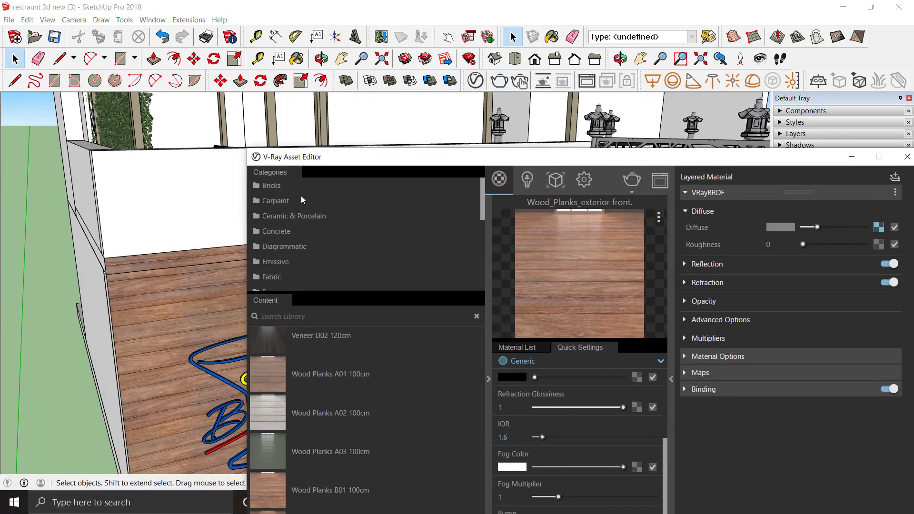
click(287, 233)
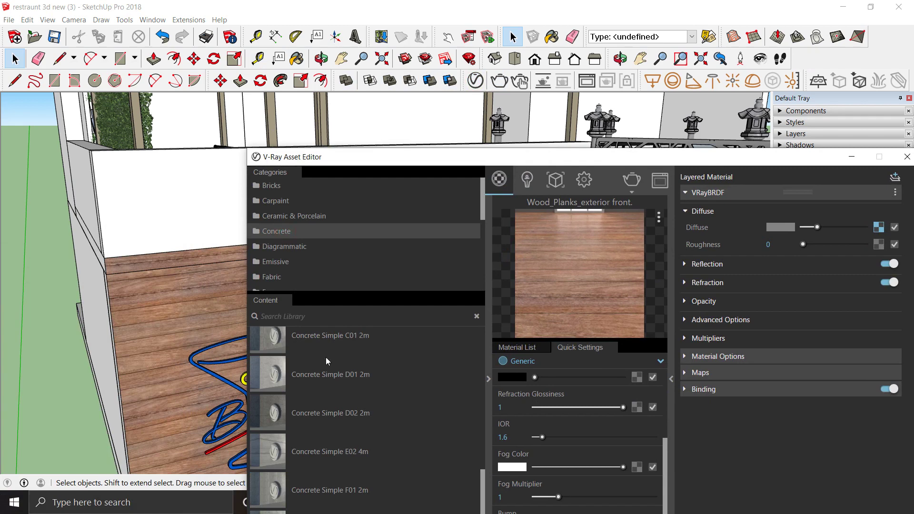
scroll(328, 366, up, 3)
scroll(325, 396, down, 3)
drag(521, 164, 463, 69)
click(411, 462)
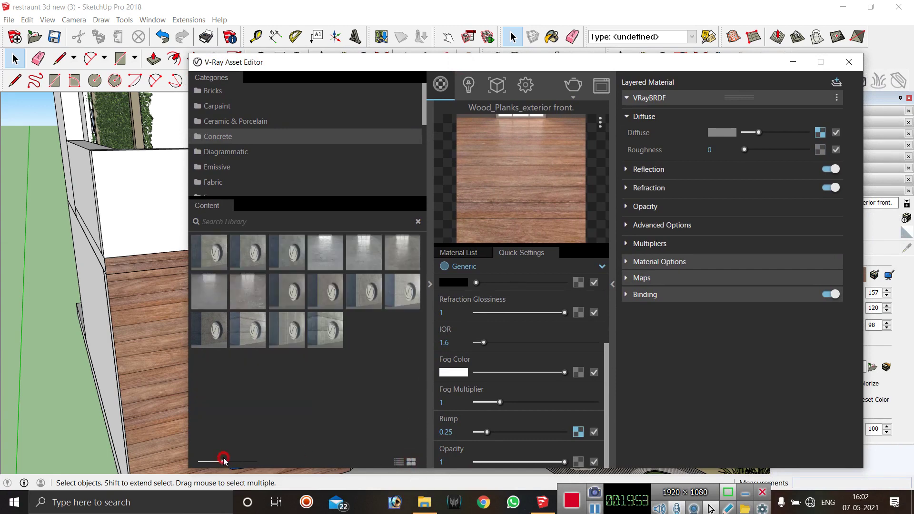
drag(222, 462, 255, 461)
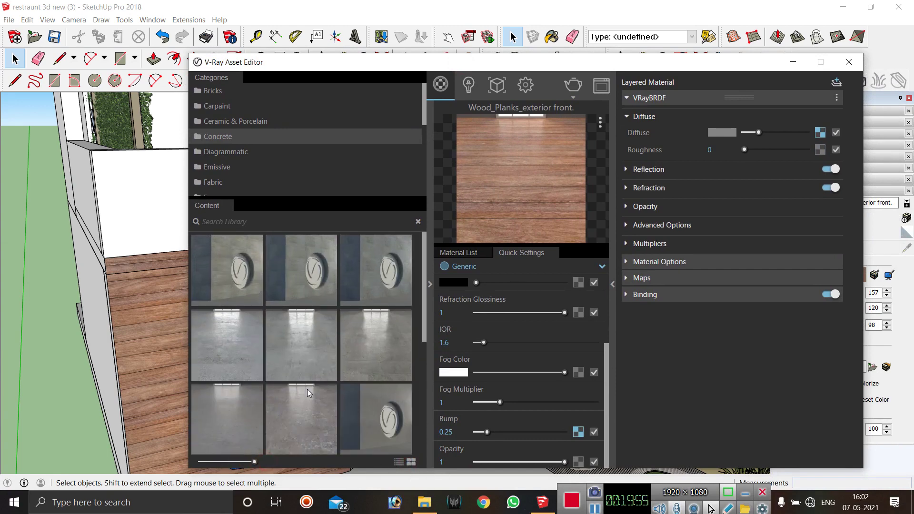
scroll(319, 377, down, 5)
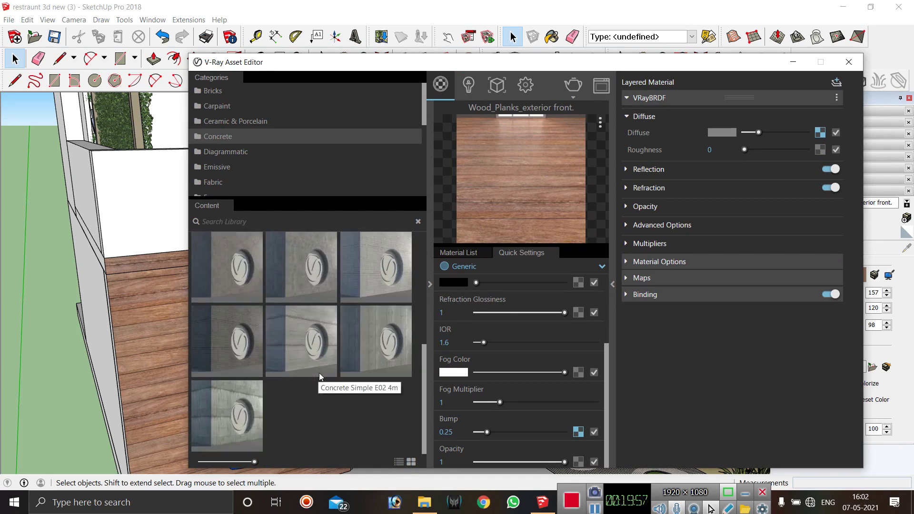
Open the parapet group behind the Restaurant sign and apply Concrete_Simple_G01_4m to its front face.
right_click(214, 422)
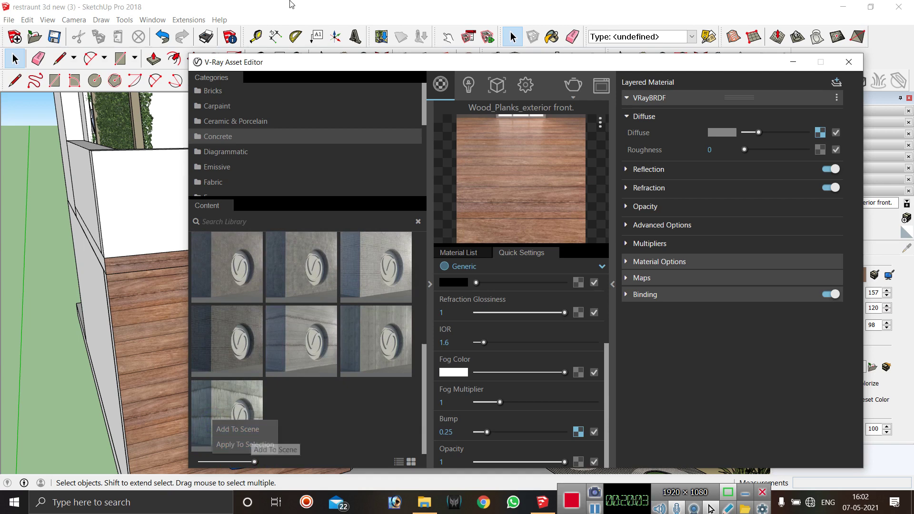
drag(324, 65, 462, 41)
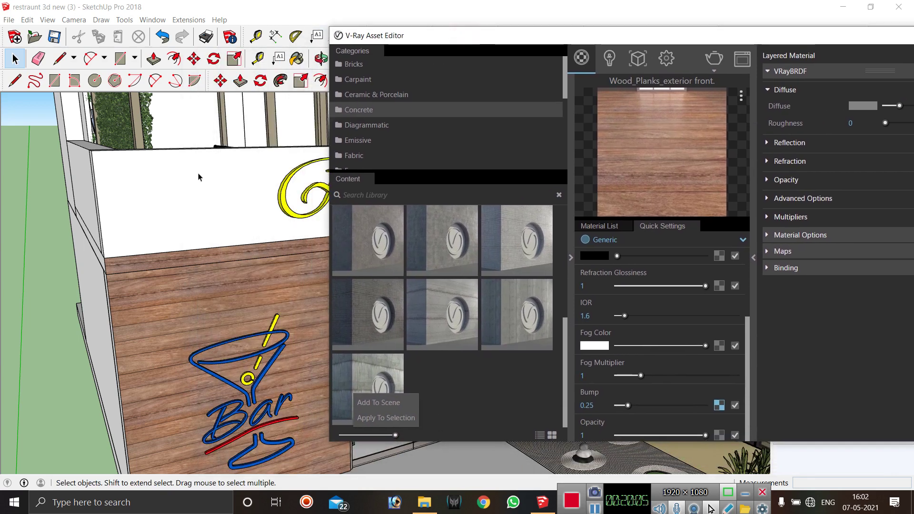
double_click(198, 195)
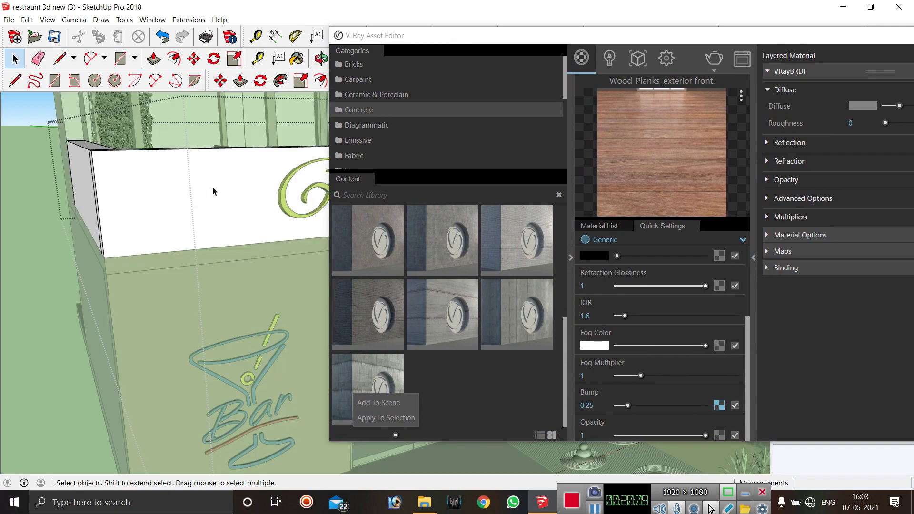
click(212, 191)
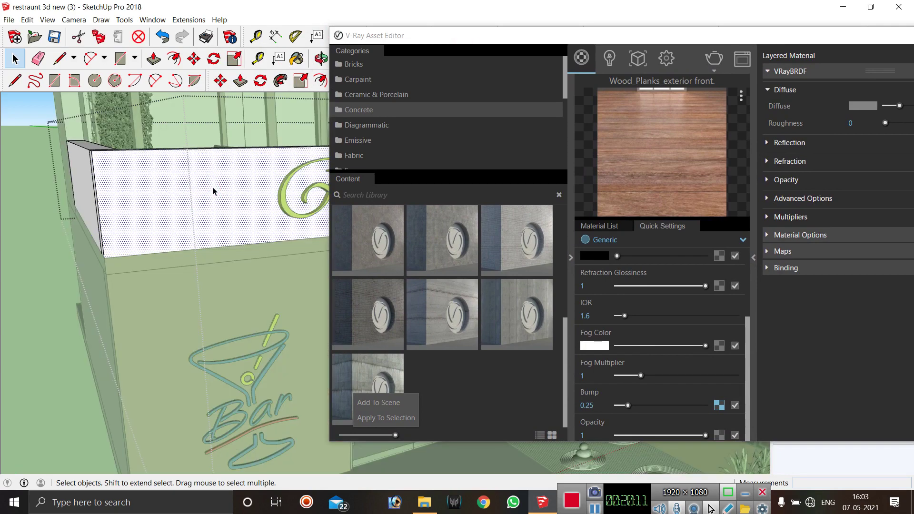
click(374, 366)
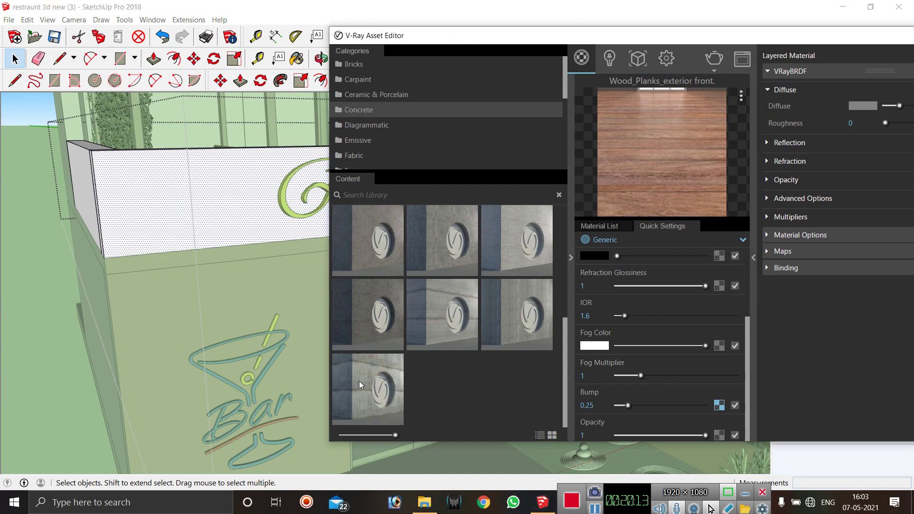
right_click(359, 381)
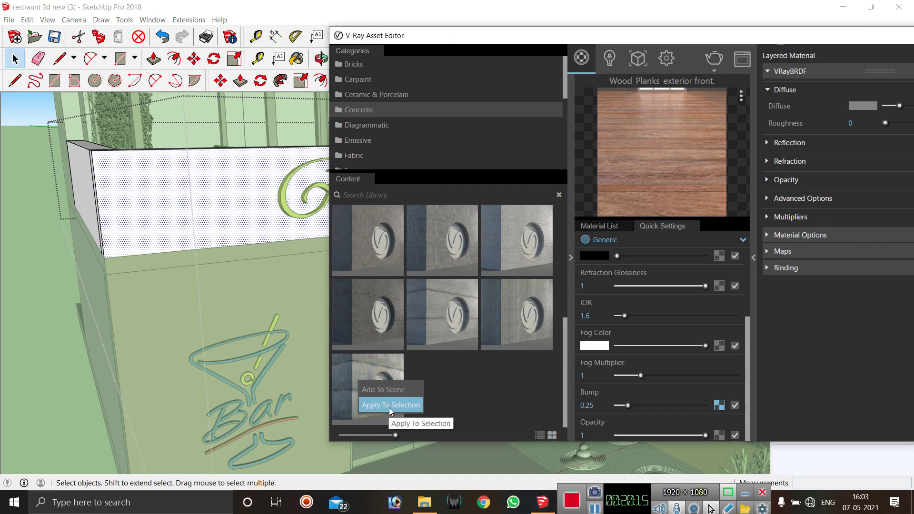
click(389, 405)
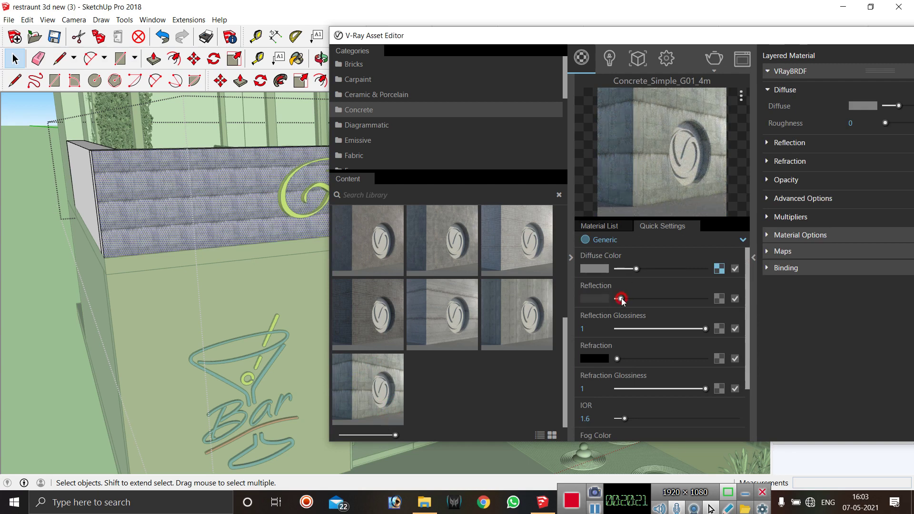
Set the concrete material's reflection to a very dark grey and close the V-Ray Asset Editor.
drag(622, 300, 619, 299)
drag(626, 36, 454, 34)
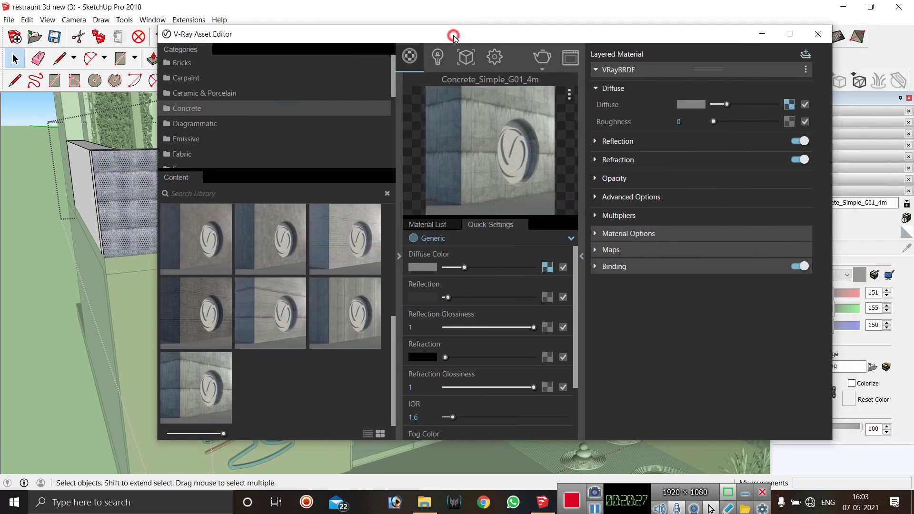
click(817, 34)
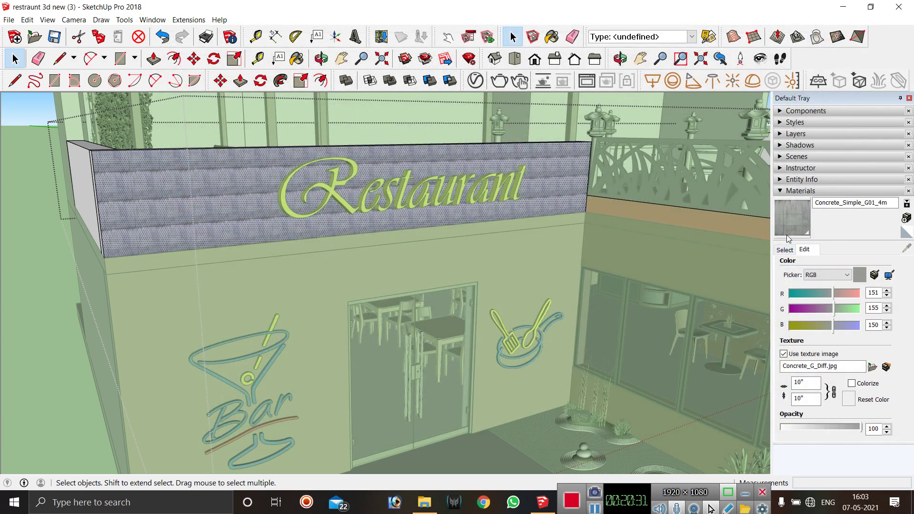
Open the texture width of Concrete_Simple_G01_4m for editing.
click(804, 251)
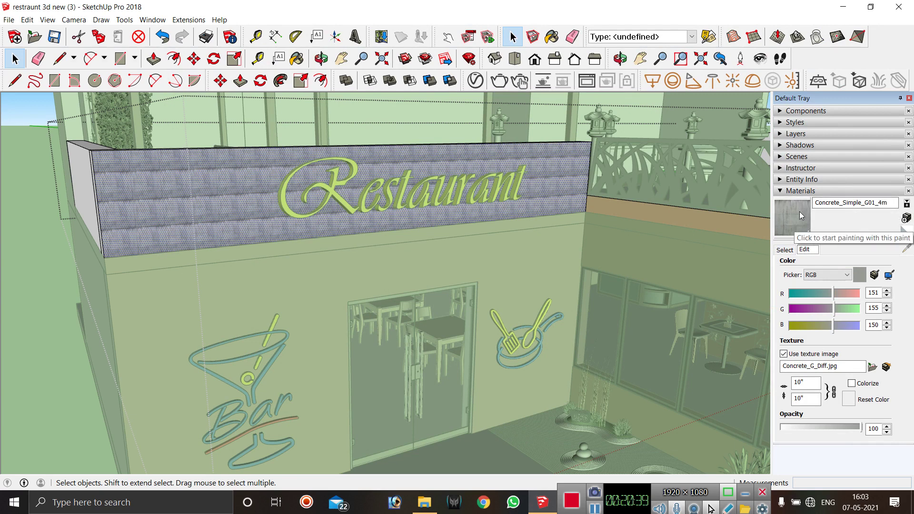
double_click(807, 383)
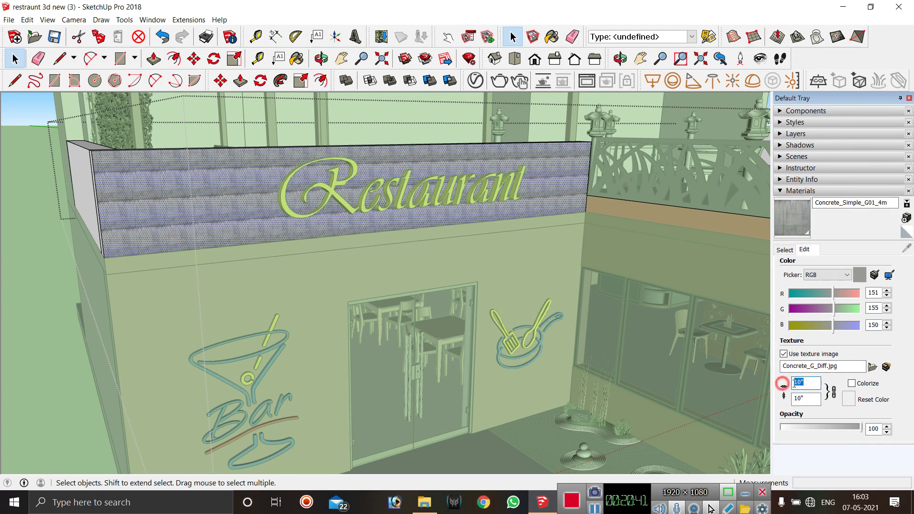
Try texture sizes of 4' and 2' for the concrete material on the Restaurant sign wall.
text(4')
key(Return)
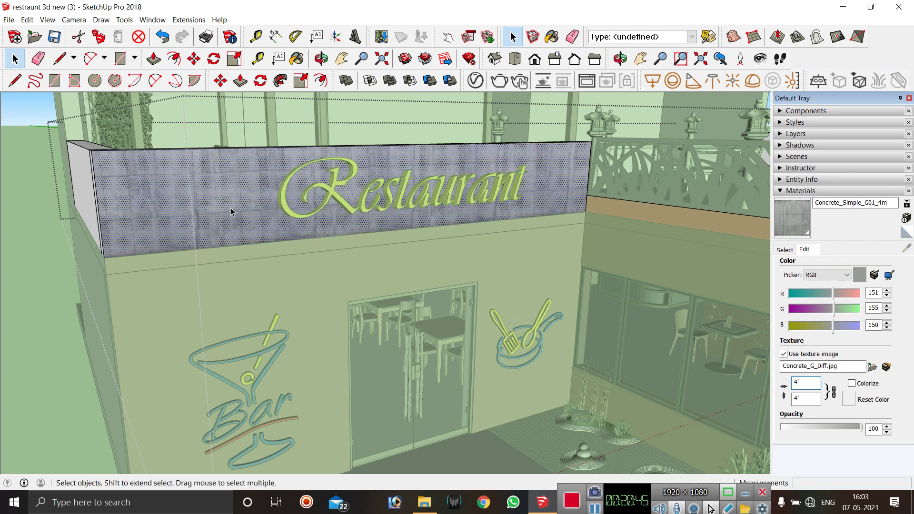
double_click(809, 382)
text(2)
key(Return)
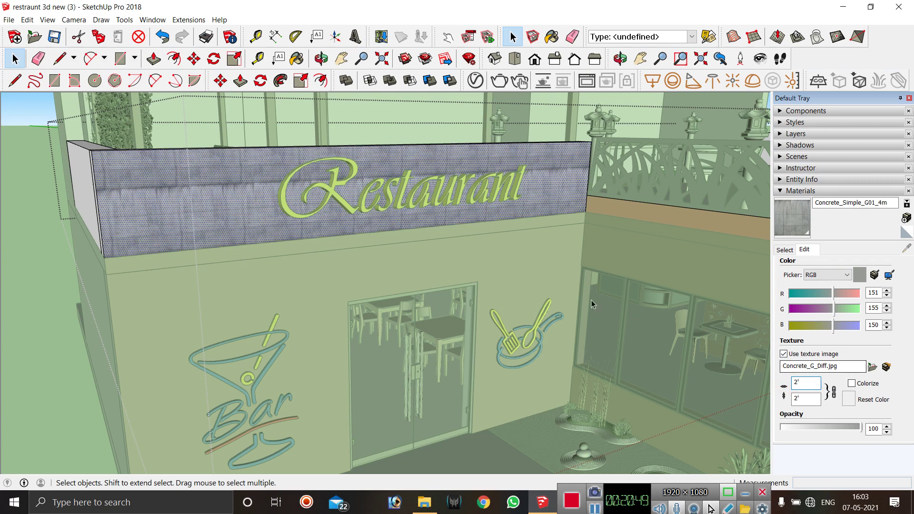
Set the concrete texture size on the Restaurant sign wall to 3' and leave the wall group.
double_click(805, 380)
text(3)
key(Return)
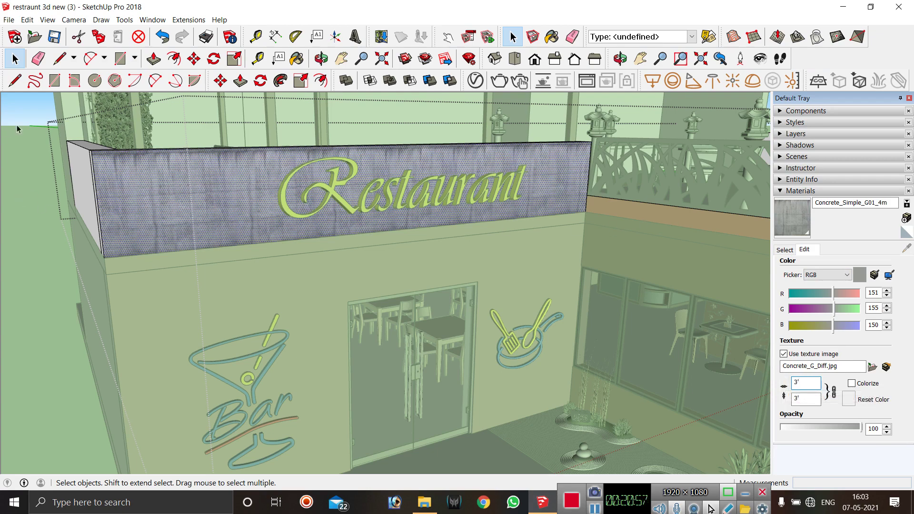
click(33, 148)
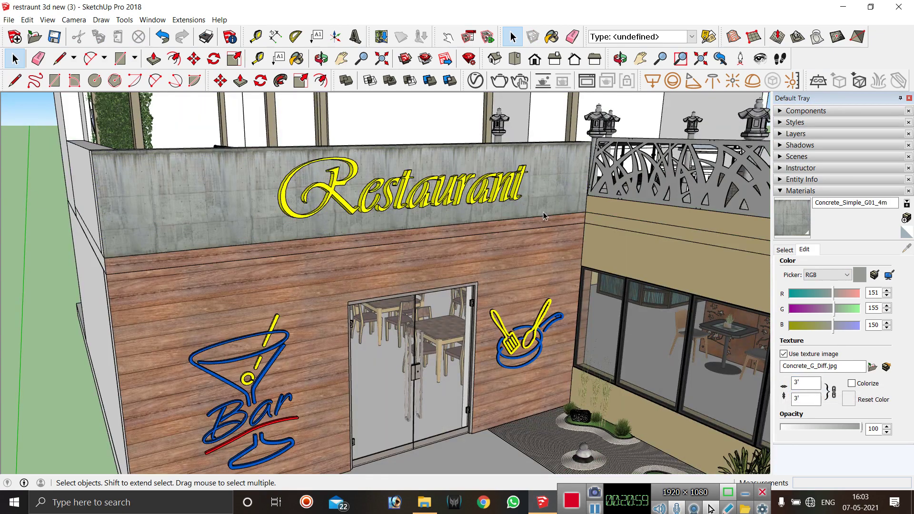
Sample the default material from the white wall behind the upper terrace.
middle_drag(544, 212, 459, 276)
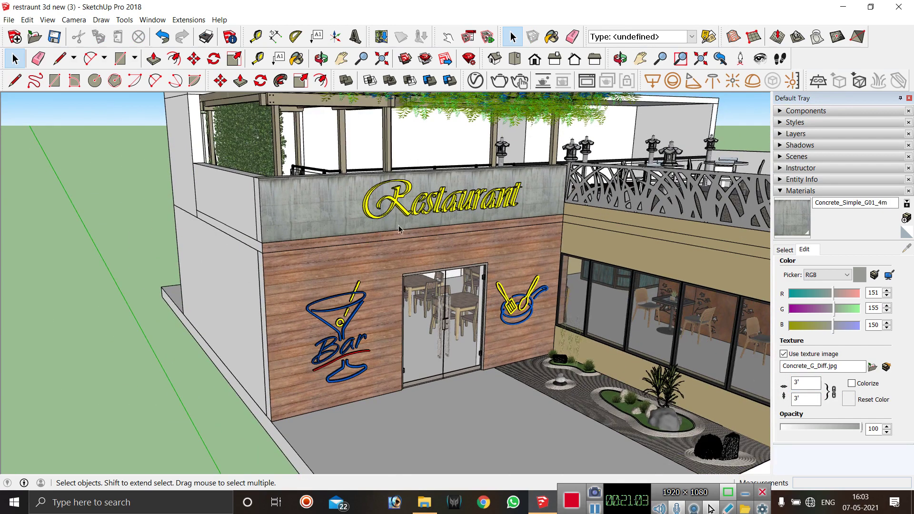
scroll(312, 225, down, 5)
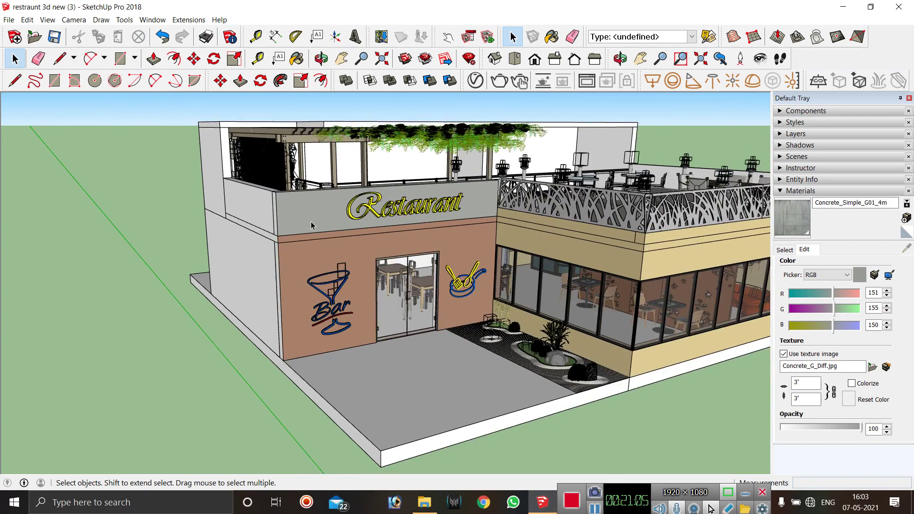
scroll(573, 239, up, 5)
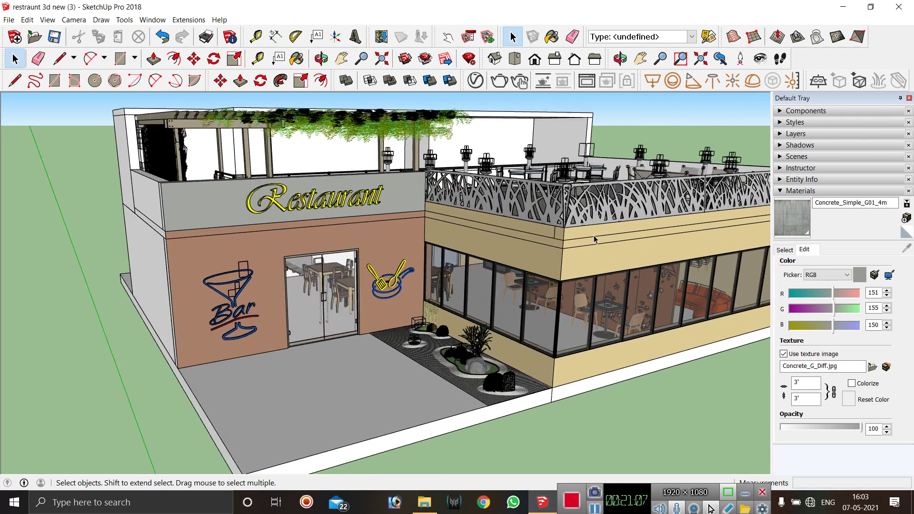
scroll(543, 234, up, 1)
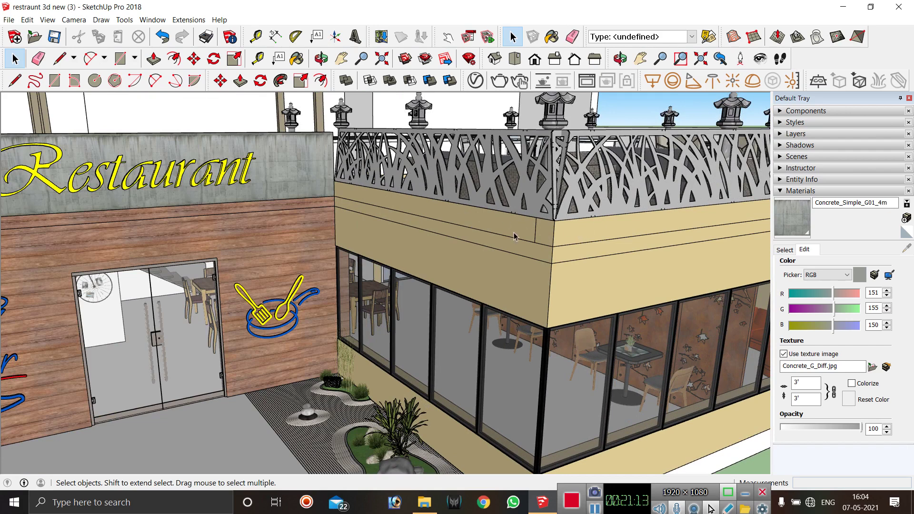
scroll(514, 237, down, 3)
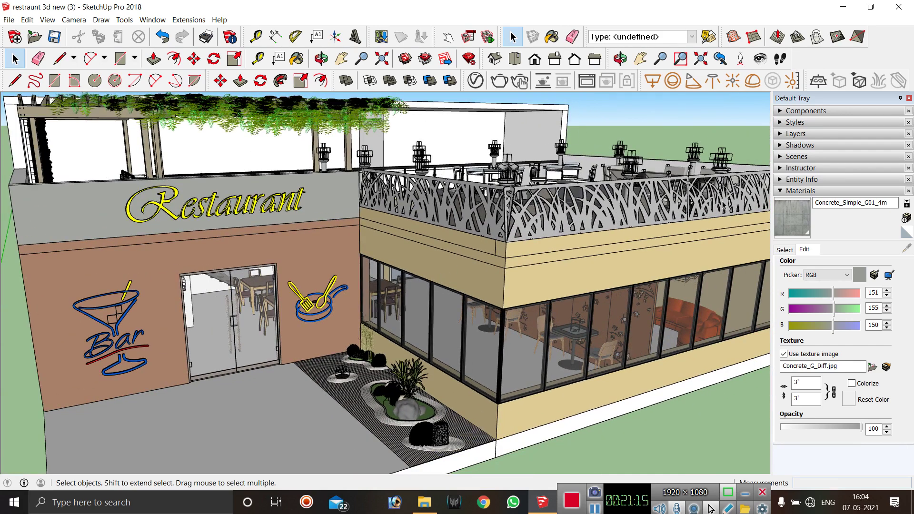
key(b)
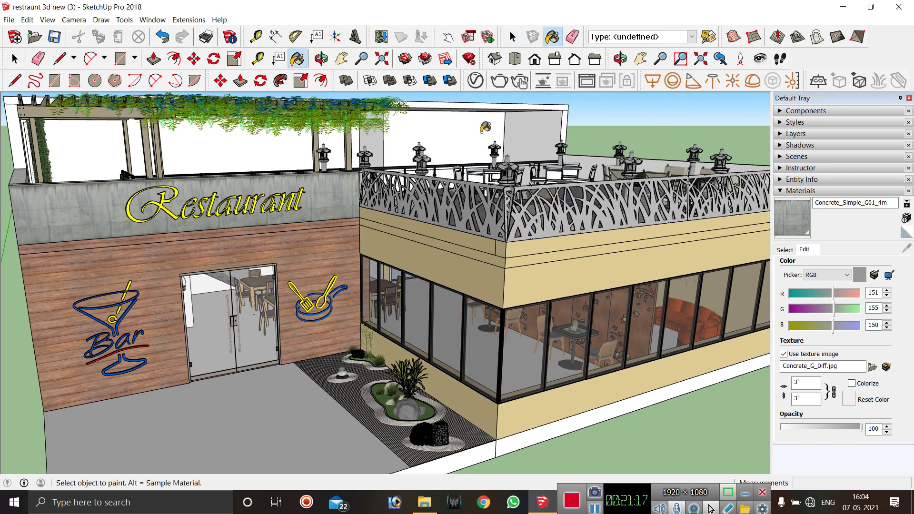
key(alt)
alt+click(458, 140)
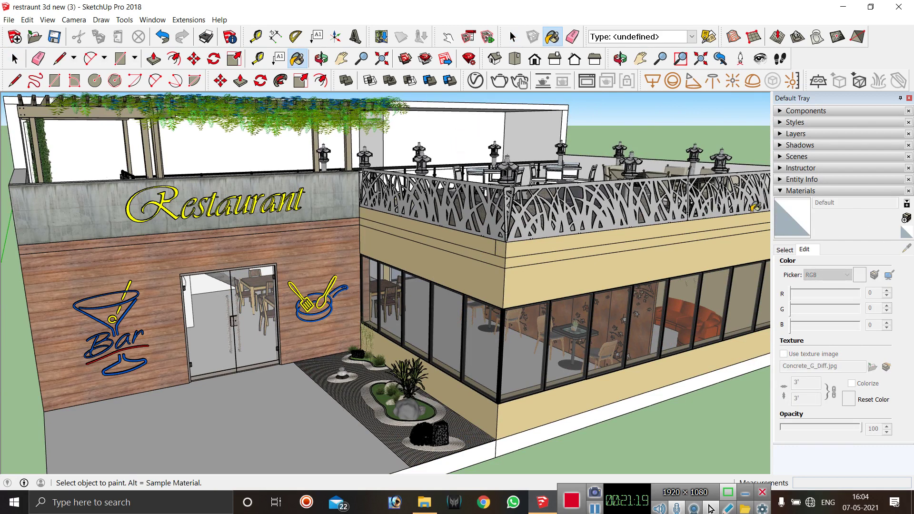
key(space)
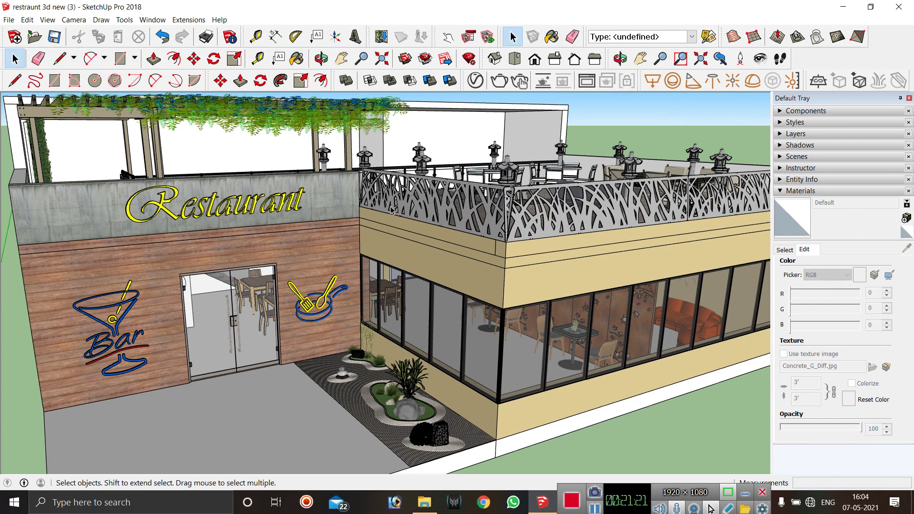
Sample the Concrete_Simple_G01_4m material from the wall behind the Restaurant sign.
scroll(441, 234, up, 4)
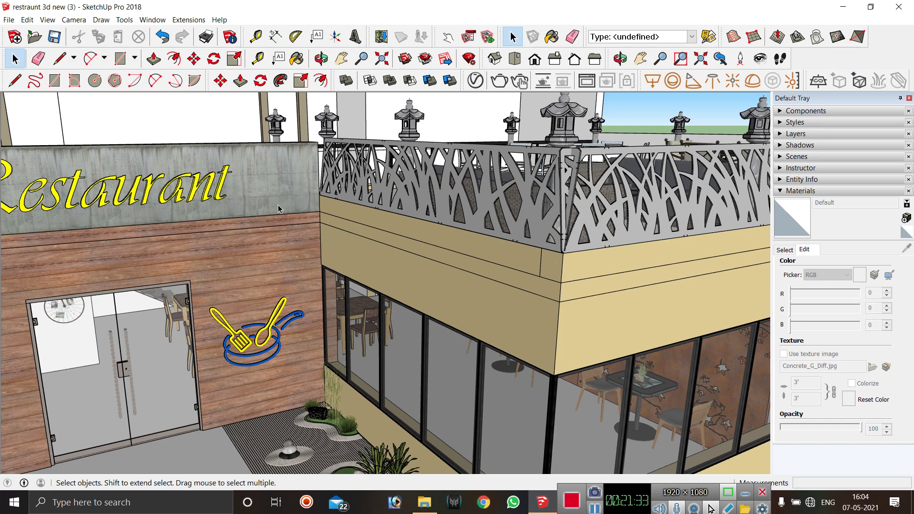
key(b)
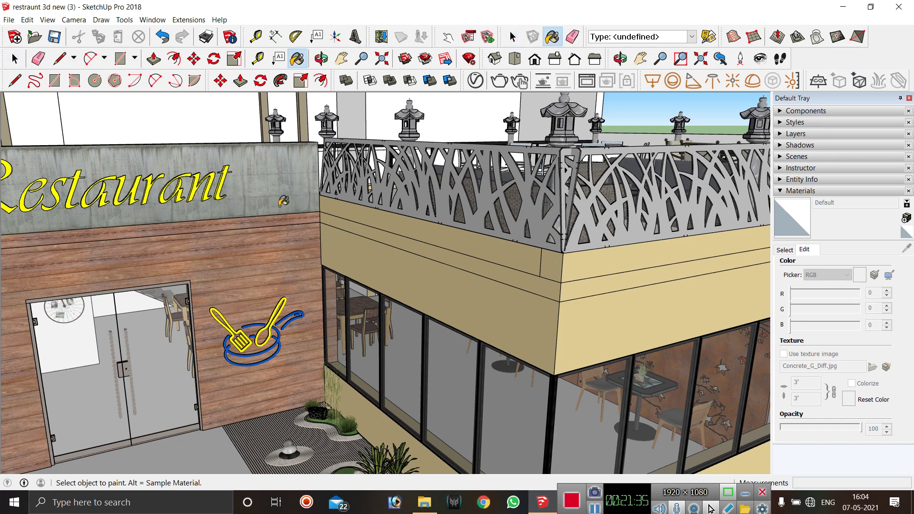
key(alt)
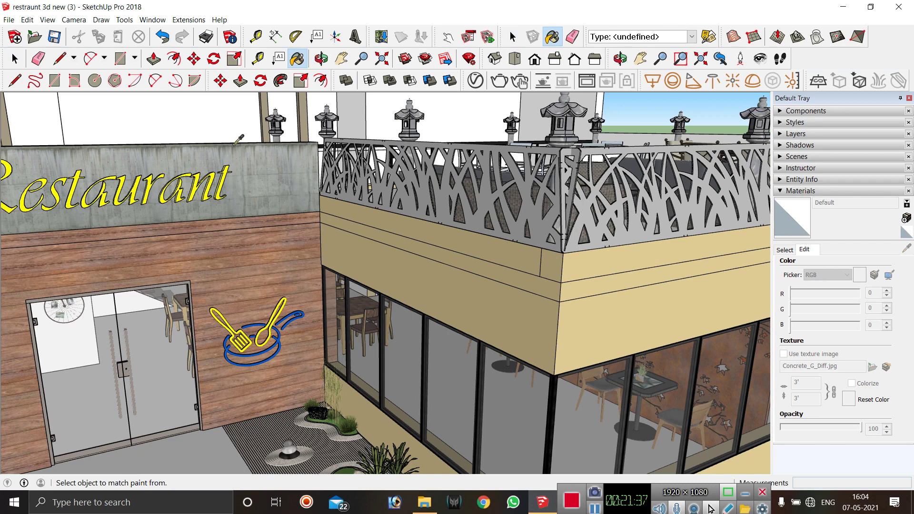
alt+click(256, 176)
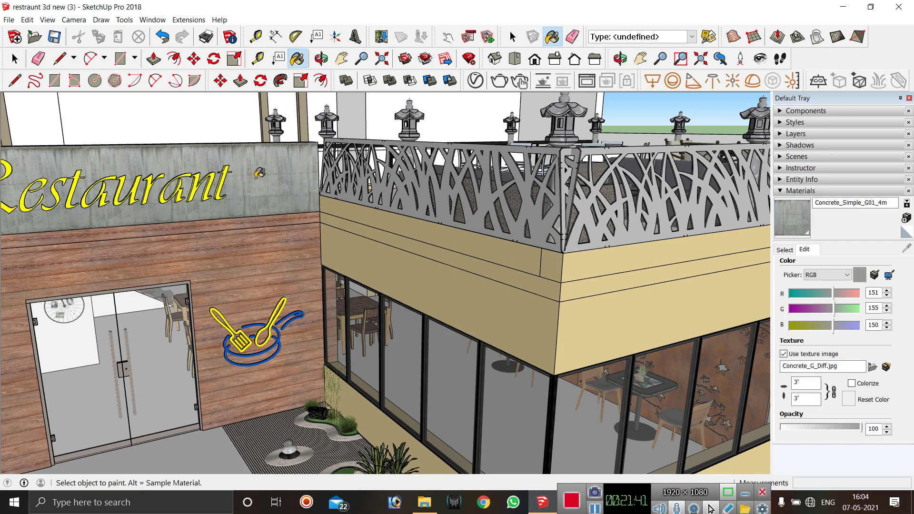
click(792, 213)
key(space)
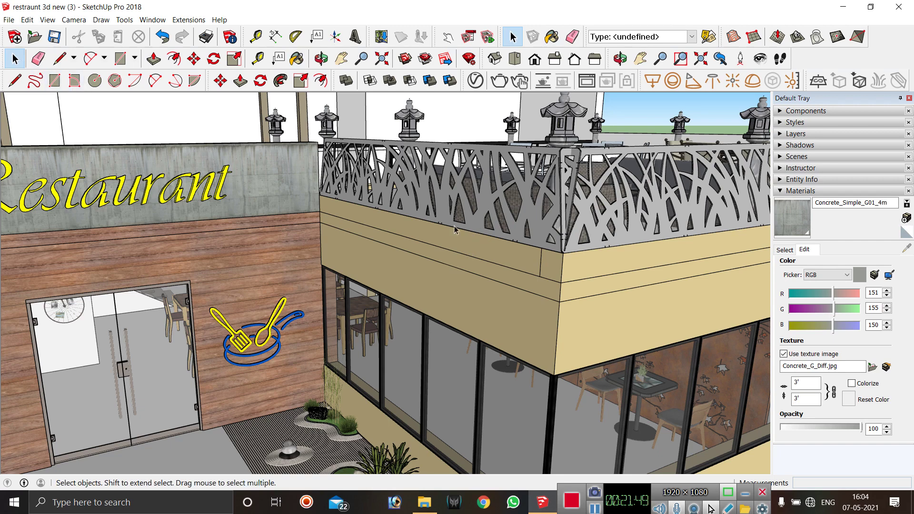
Paint the three ledge faces below the patterned terrace railing with Concrete_Simple_G01_4m, then leave the group.
double_click(494, 248)
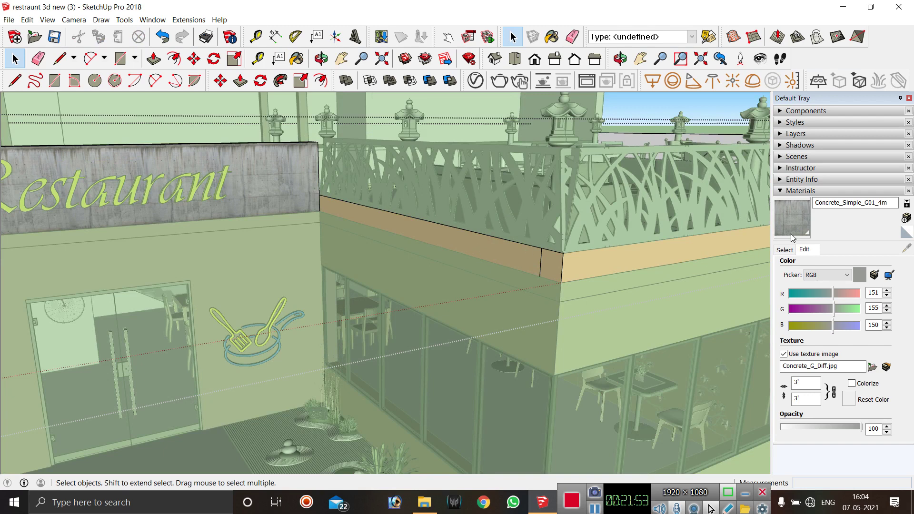
click(517, 257)
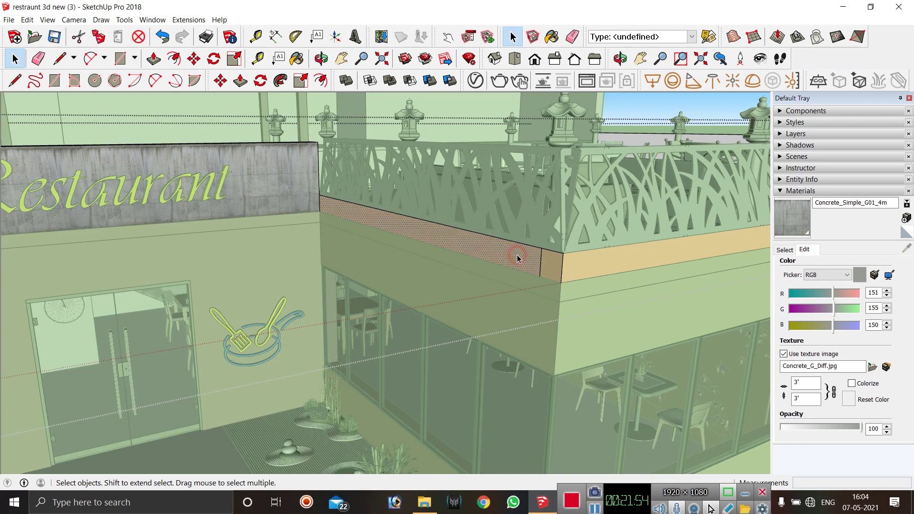
ctrl+click(552, 266)
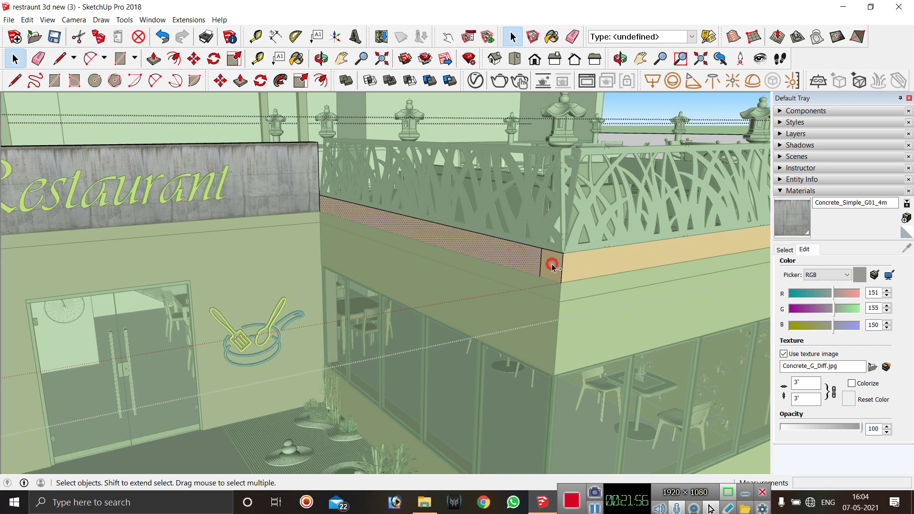
ctrl+click(593, 266)
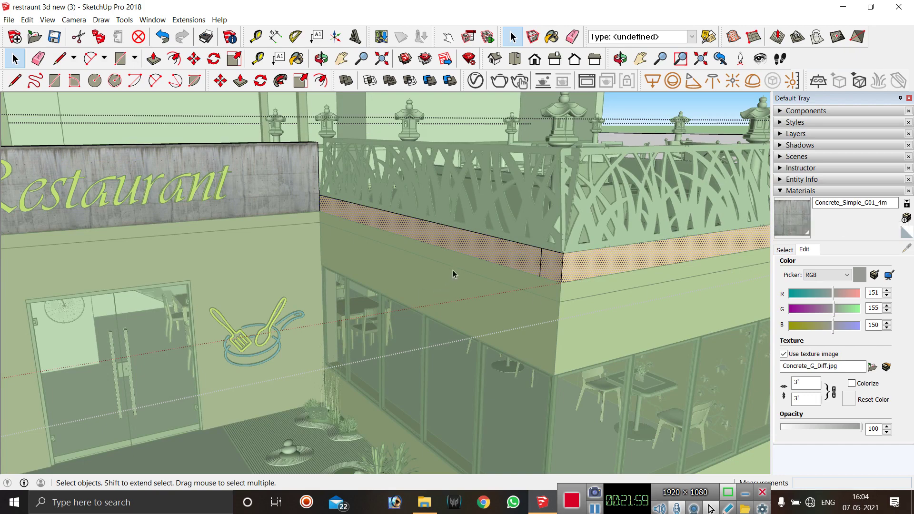
click(785, 228)
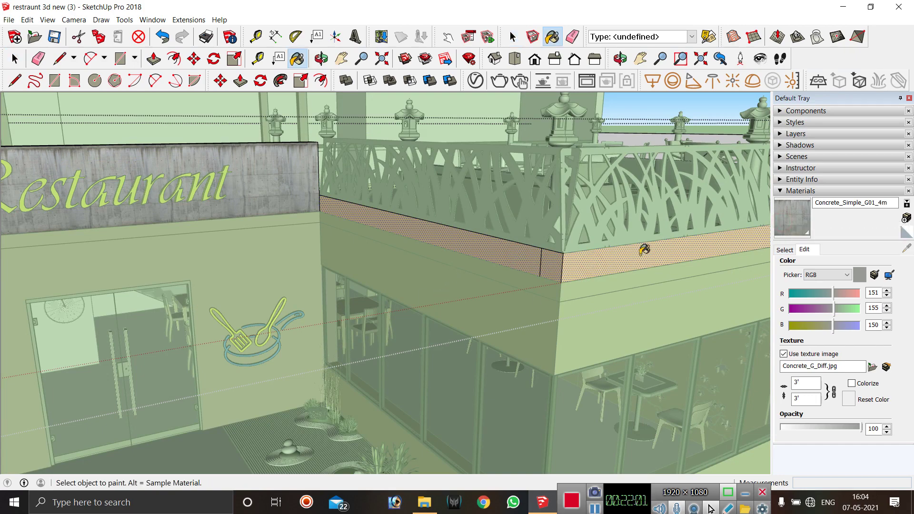
click(644, 249)
scroll(362, 253, down, 3)
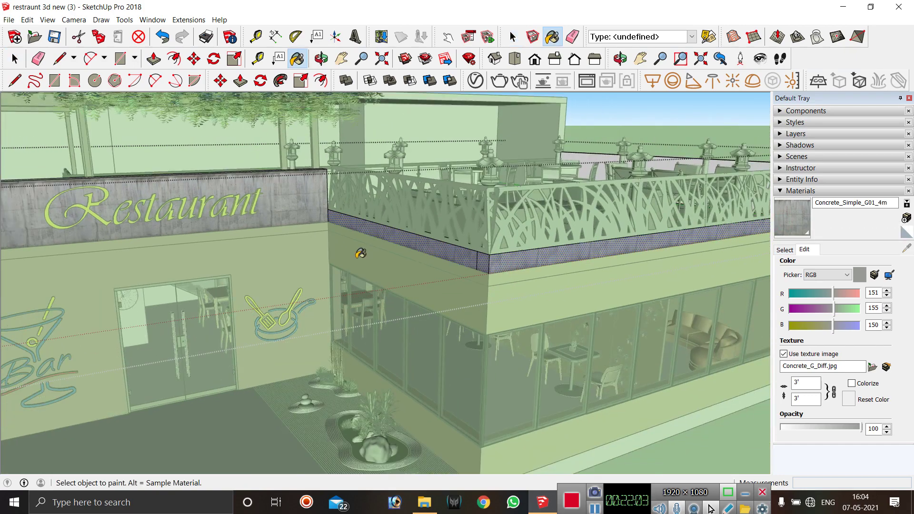
middle_drag(362, 253, 613, 213)
key(space)
click(656, 148)
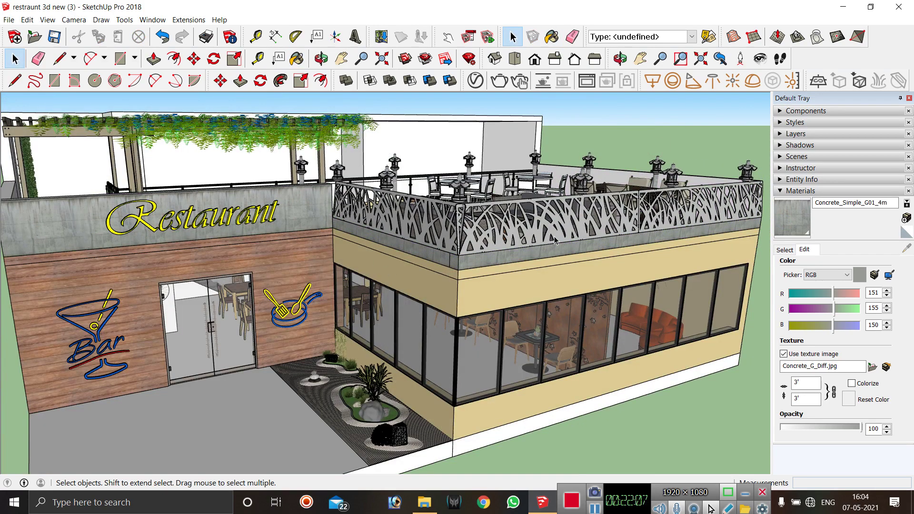
Paint the front and side edge faces of the building's base slab with Concrete_Simple_G01_4m, then leave the group.
scroll(566, 250, down, 3)
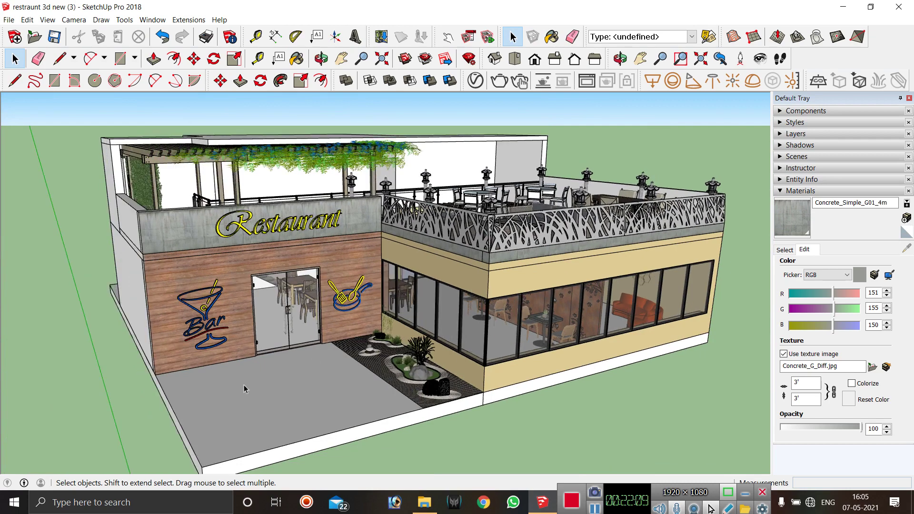
scroll(283, 430, up, 3)
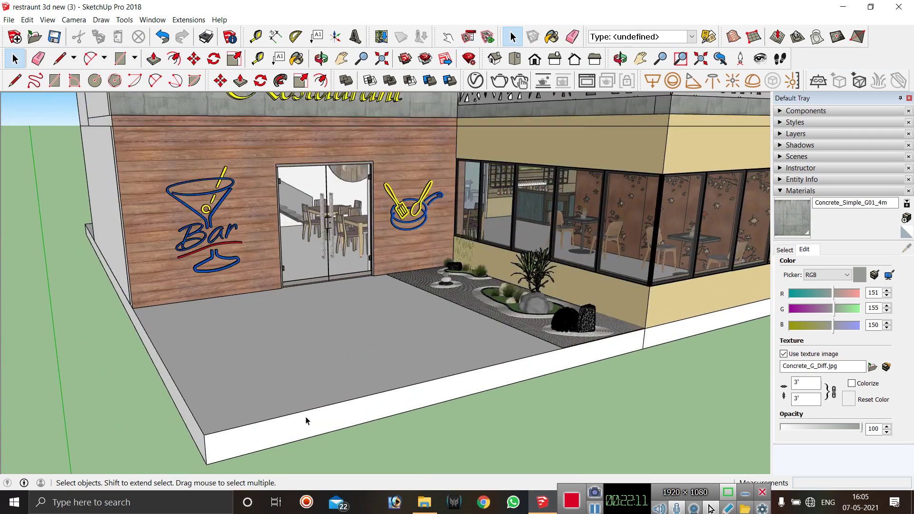
scroll(306, 421, down, 4)
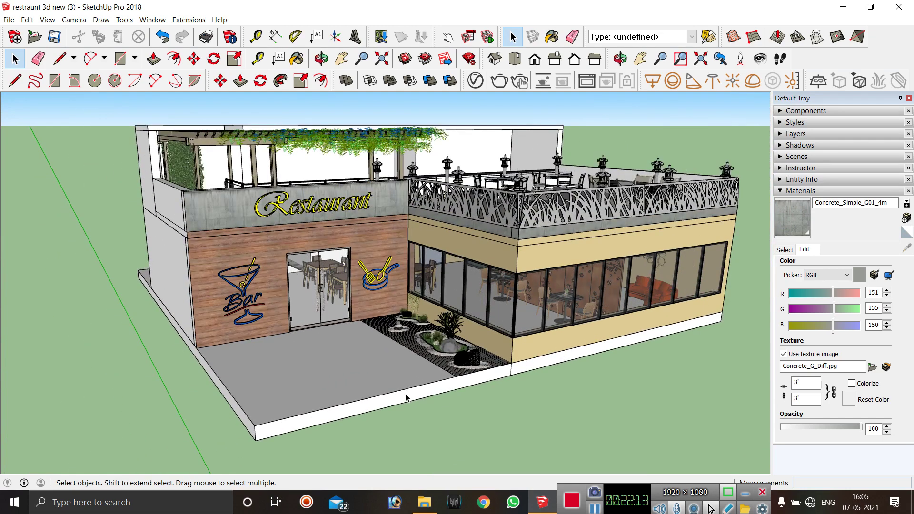
scroll(408, 397, up, 1)
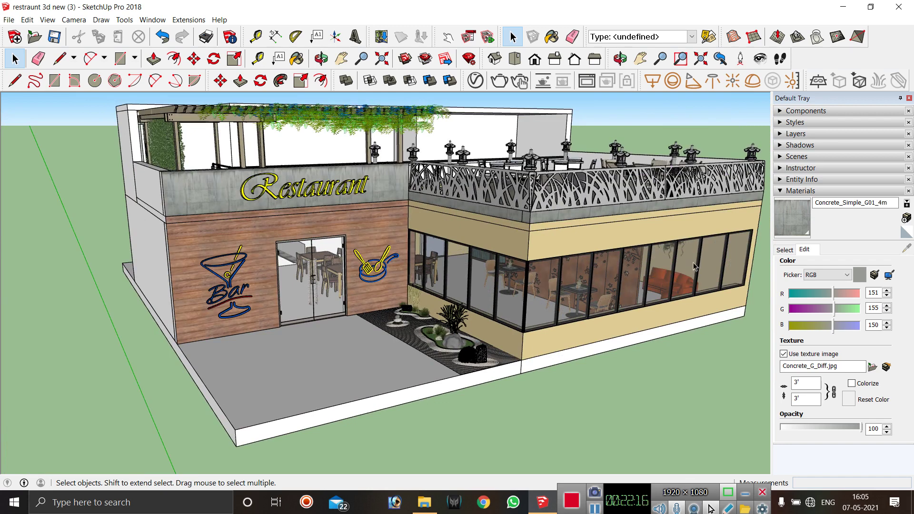
double_click(425, 393)
click(425, 394)
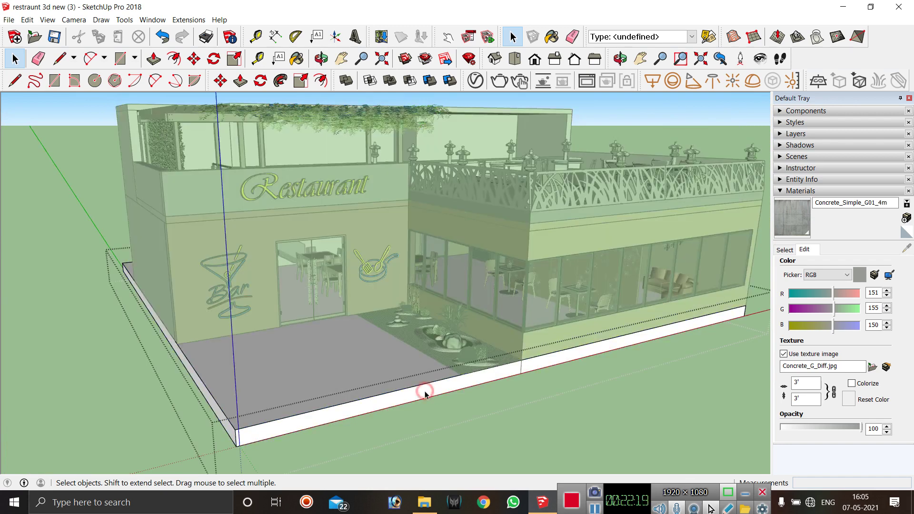
ctrl+click(589, 358)
click(792, 230)
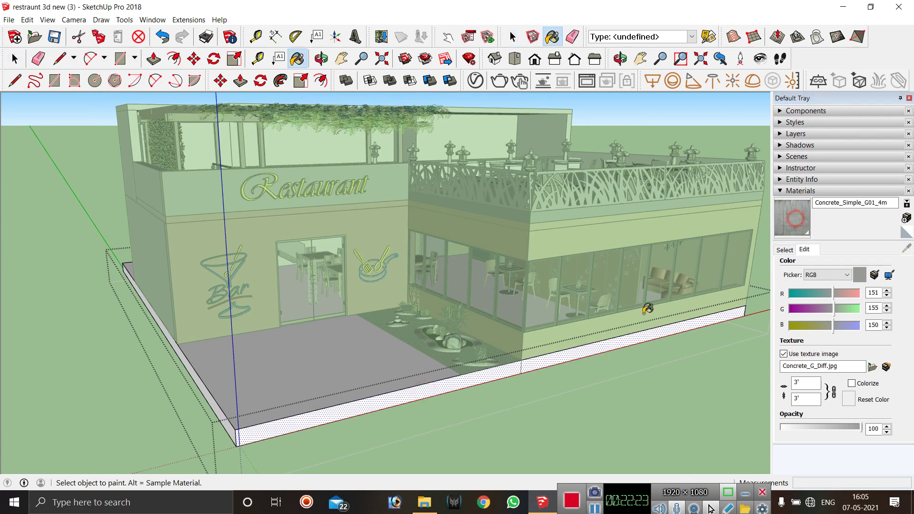
click(582, 353)
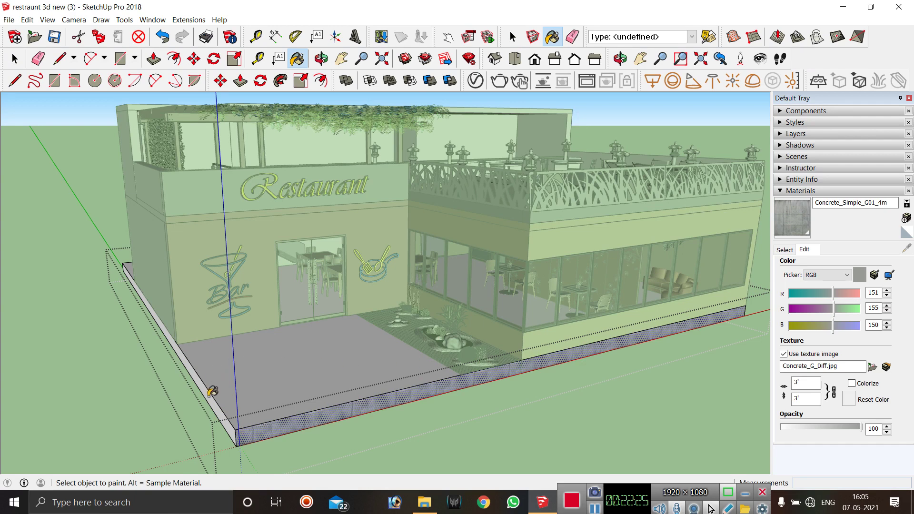
click(214, 396)
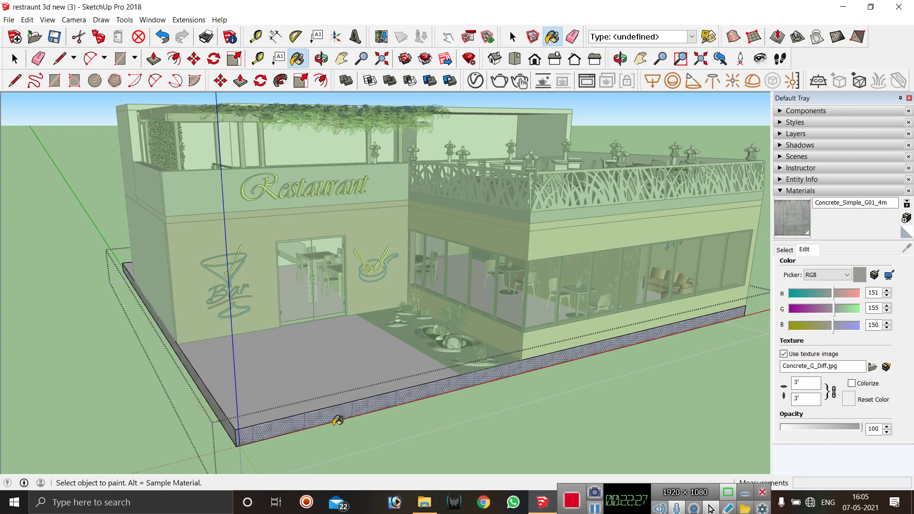
key(space)
click(473, 418)
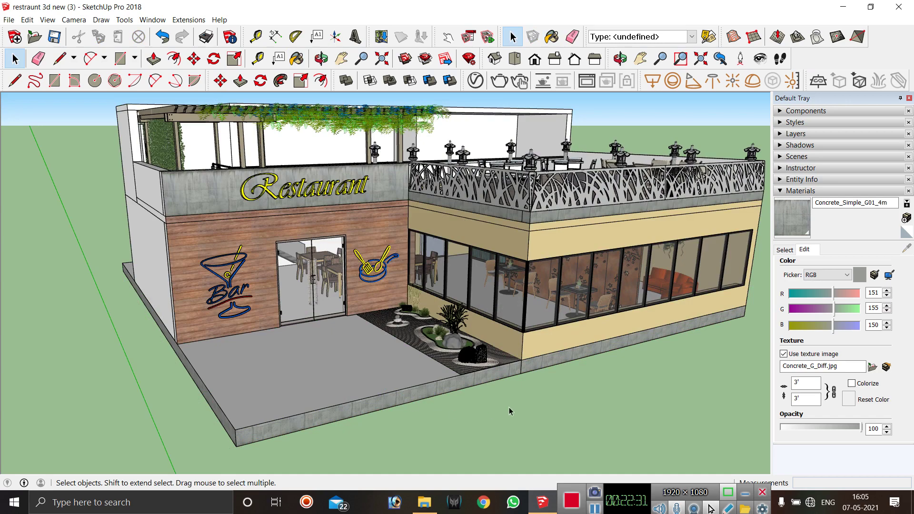
Paint the white side parapet beside the Restaurant sign wall and its narrow corner strip with Concrete_Simple_G01_4m, then leave the group.
middle_drag(189, 303, 297, 309)
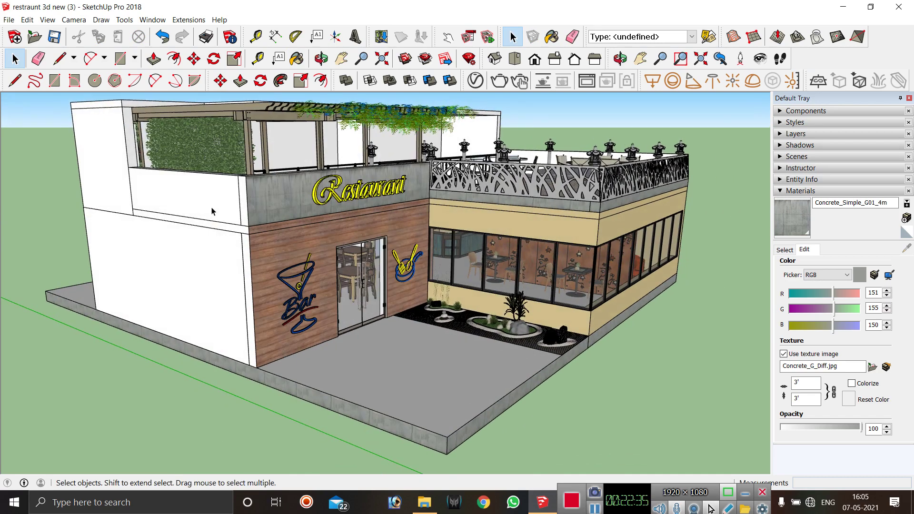
double_click(213, 208)
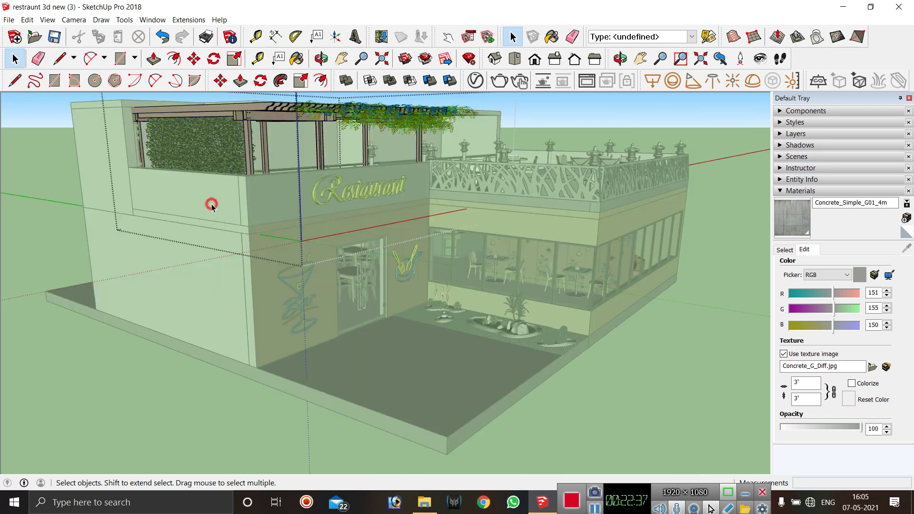
click(211, 208)
double_click(210, 207)
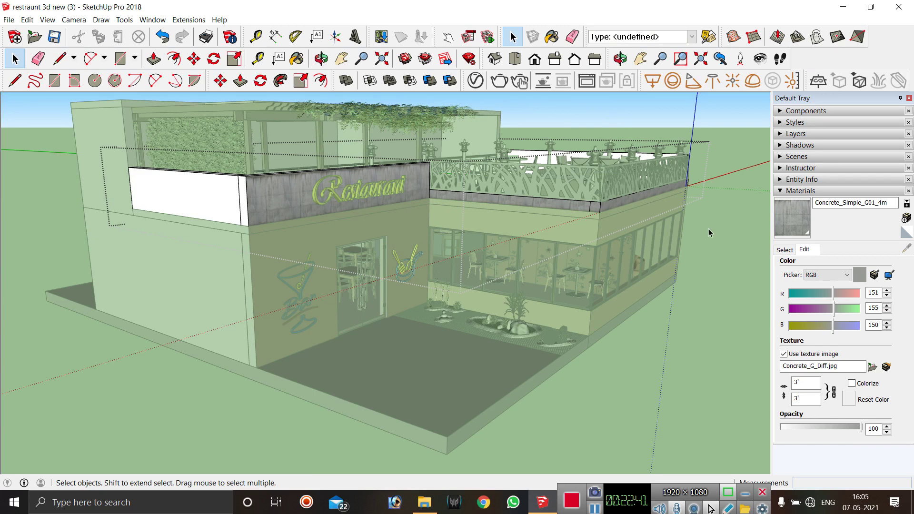
click(793, 217)
click(243, 196)
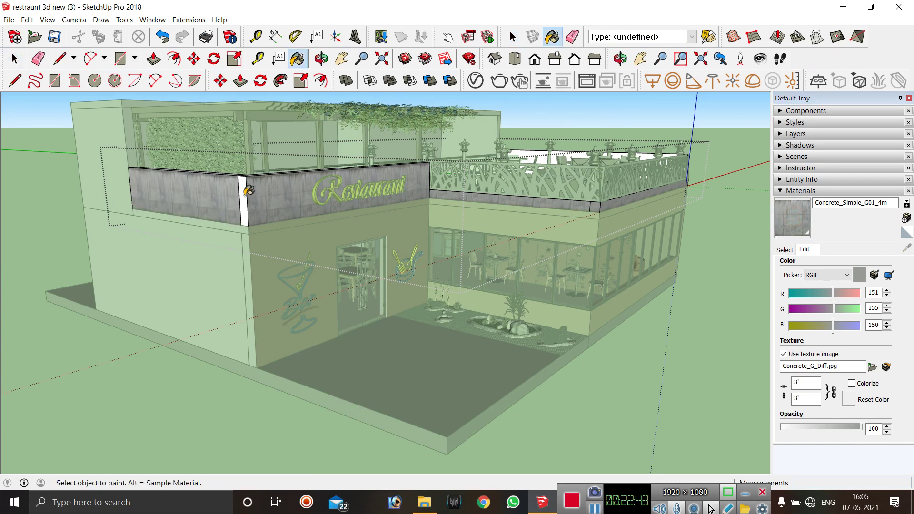
click(208, 269)
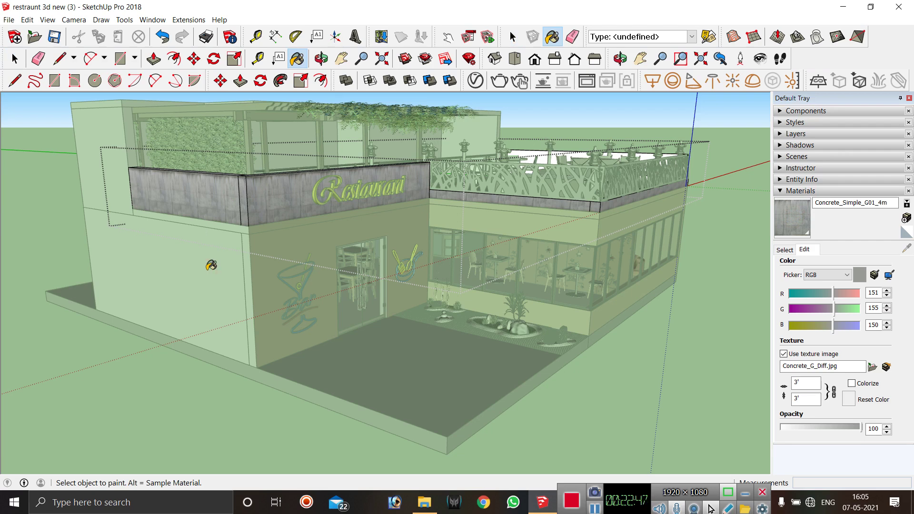
key(space)
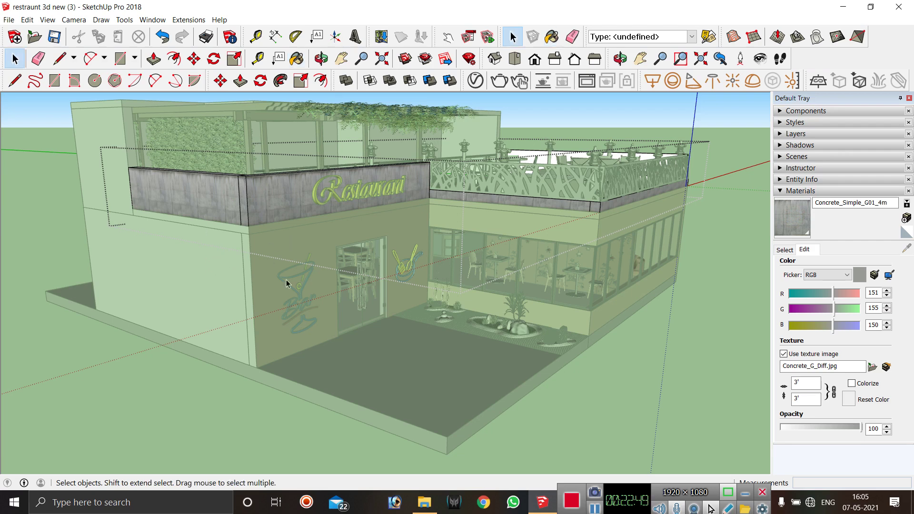
click(138, 376)
Paint the ground-floor side wall beside the wood-clad front and its narrow corner strip with Concrete_Simple_G01_4m.
click(175, 288)
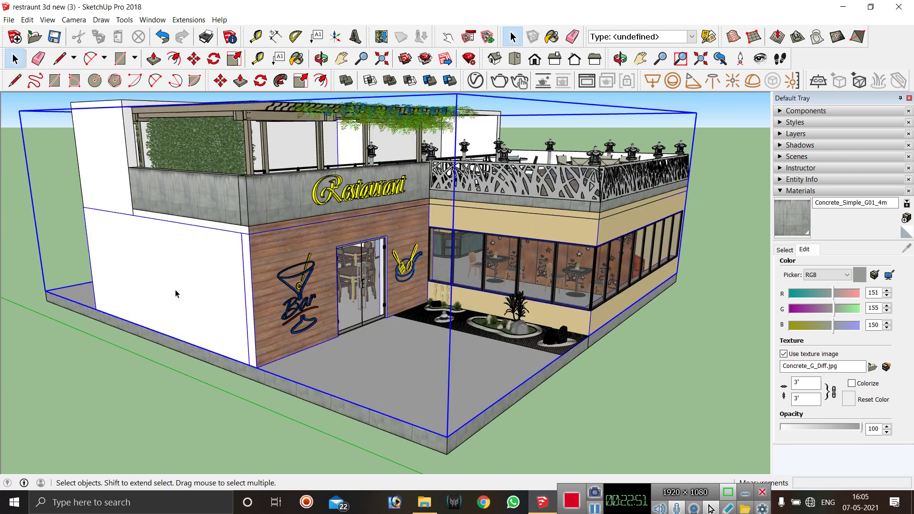
double_click(183, 288)
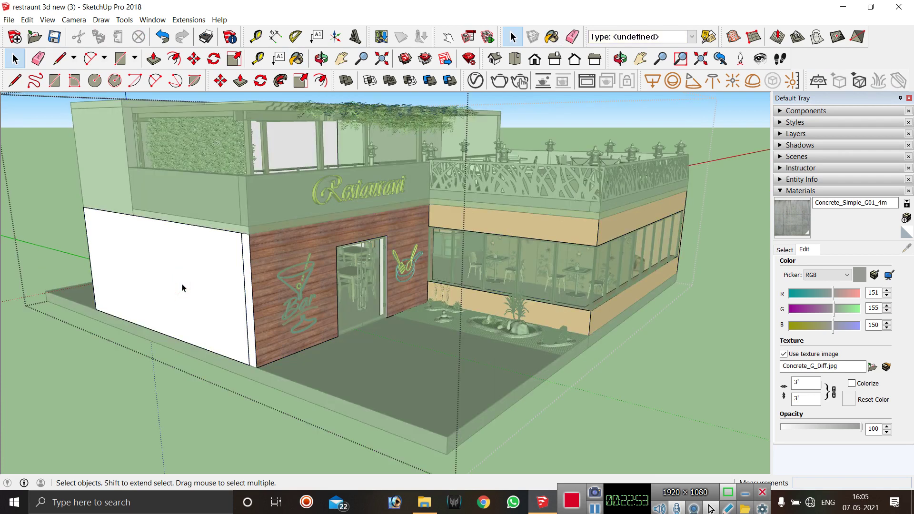
key(b)
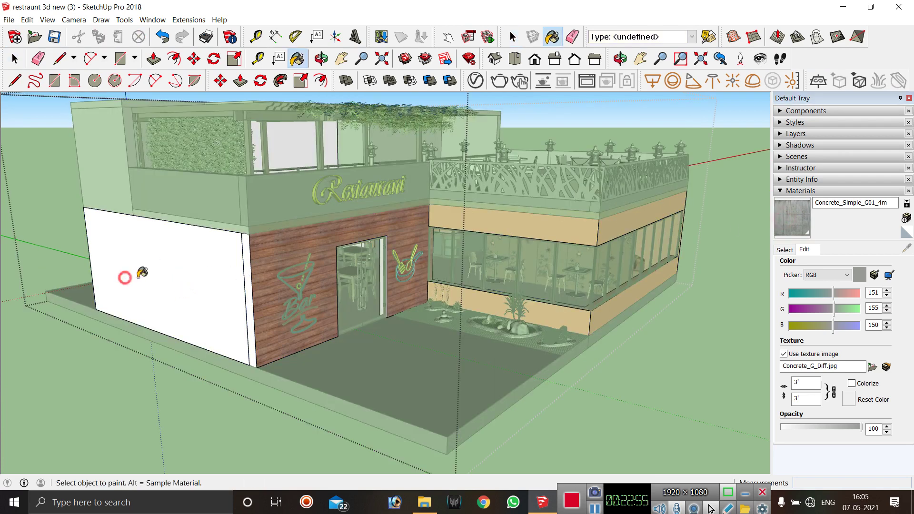
click(215, 290)
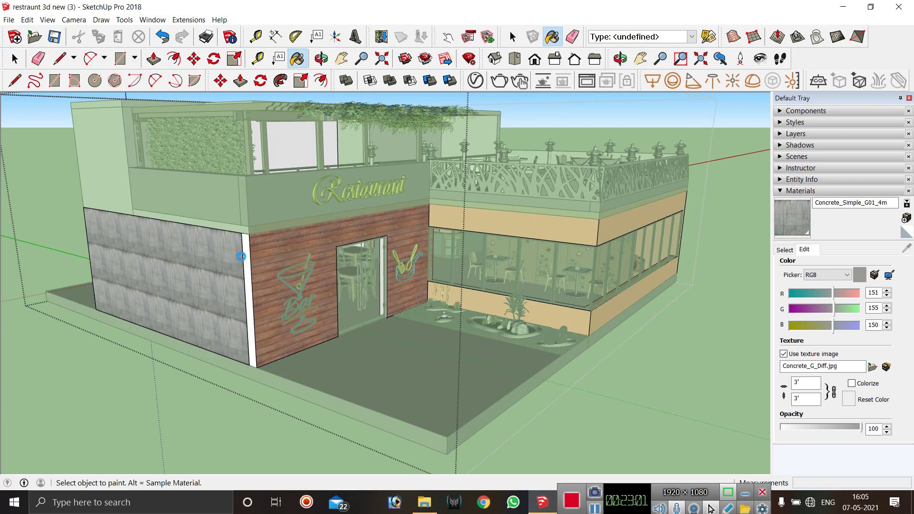
scroll(256, 267, up, 1)
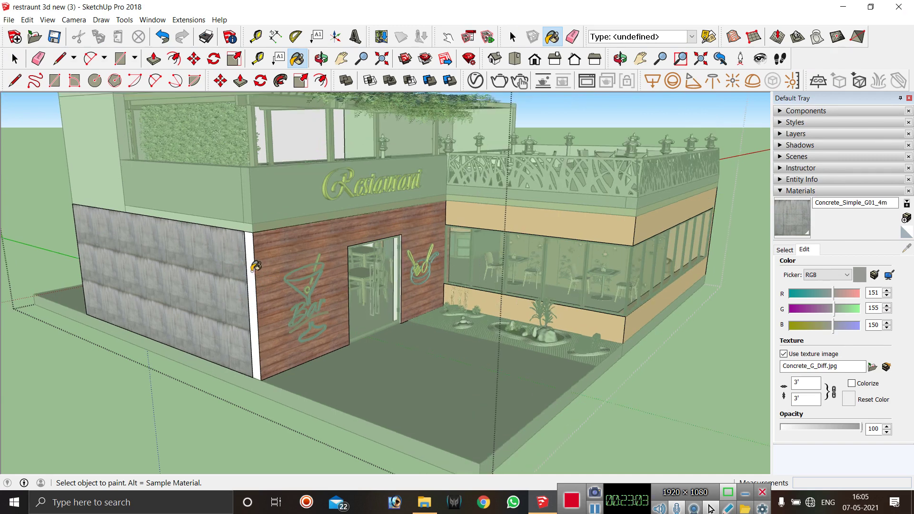
scroll(256, 266, up, 1)
click(258, 261)
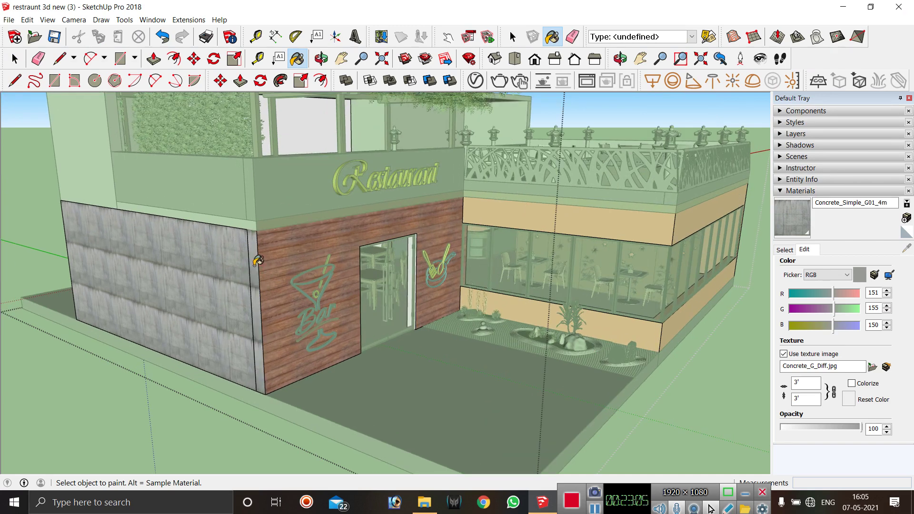
key(space)
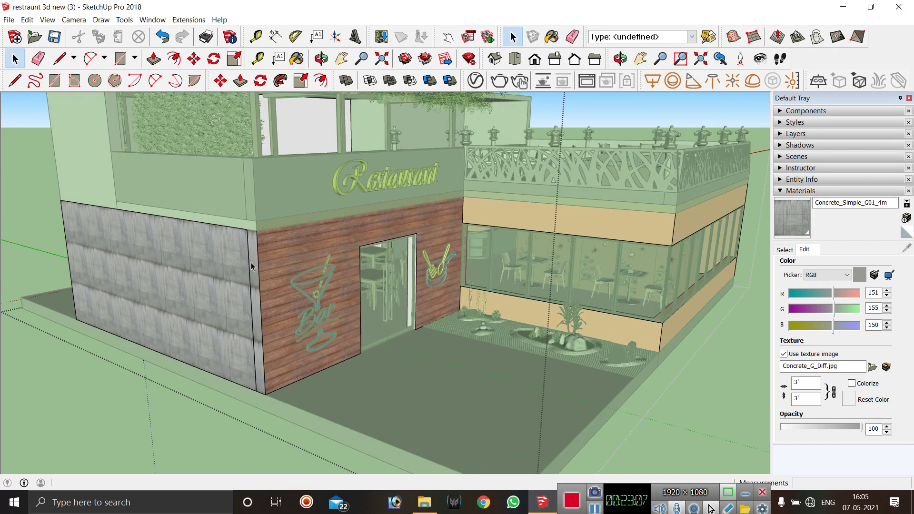
Paint the side face of the thin floor band between the ground-floor wall and the parapet with Concrete_Simple_G01_4m.
double_click(212, 199)
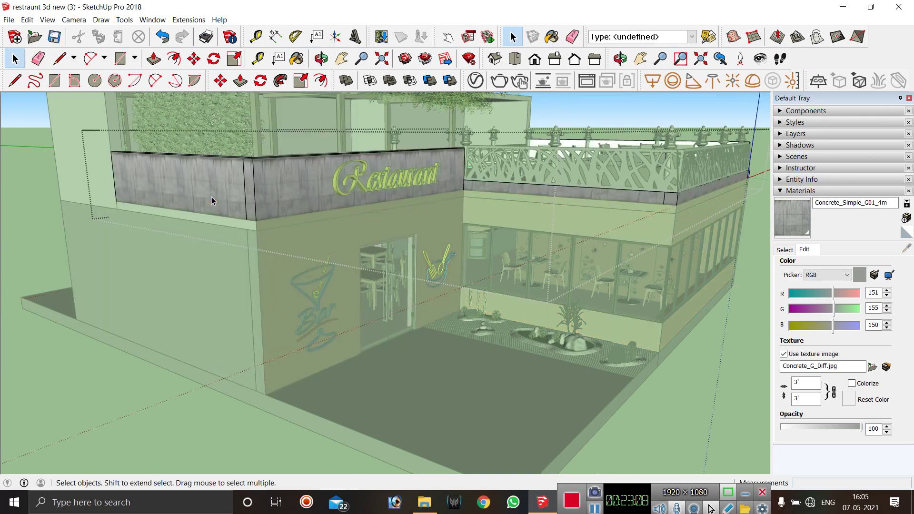
double_click(194, 221)
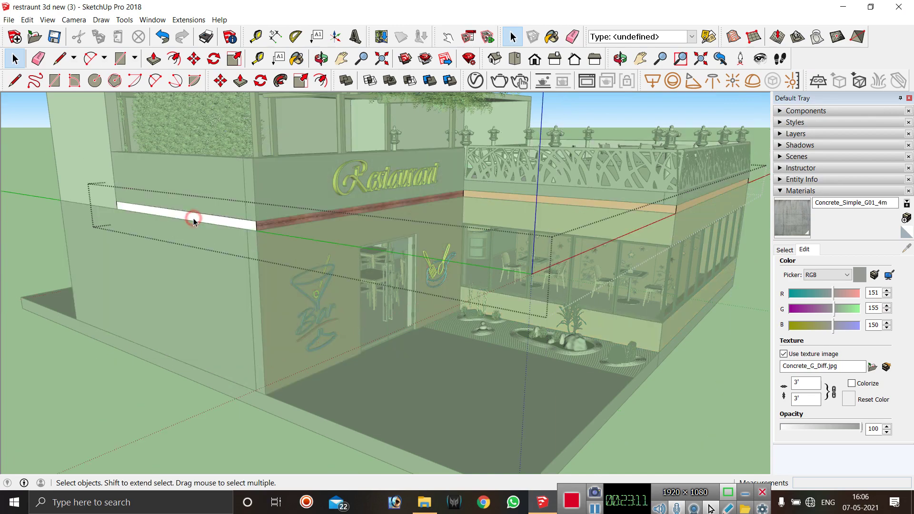
click(194, 221)
click(781, 221)
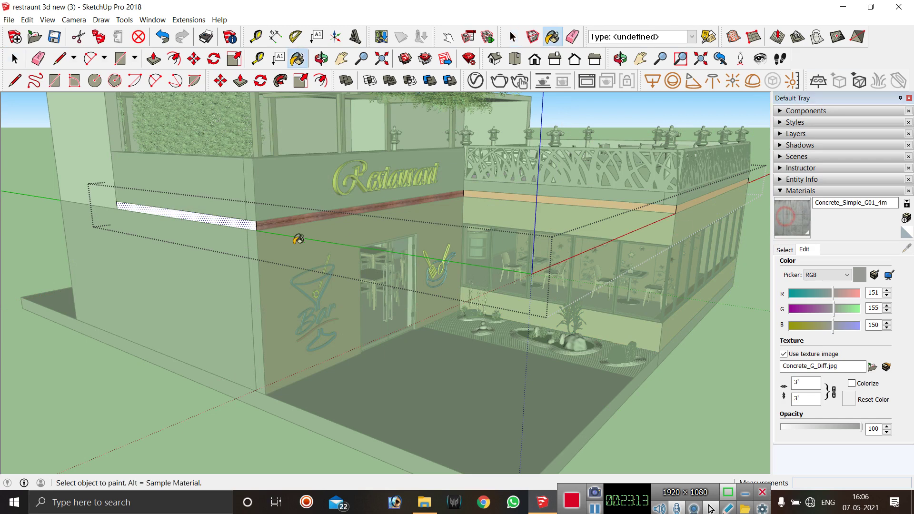
click(222, 218)
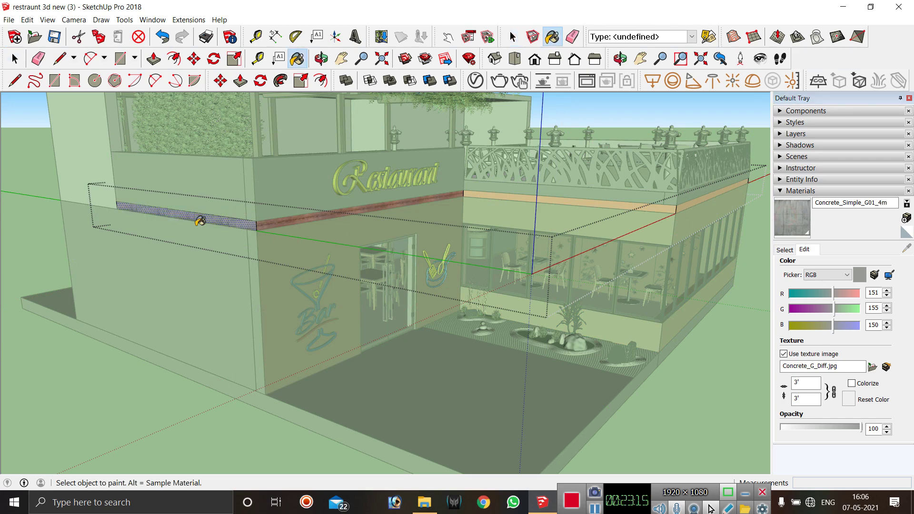
key(space)
Paint the tall upper-floor side wall behind the green-wall pergola with Concrete_Simple_G01_4m, then leave the group.
click(88, 169)
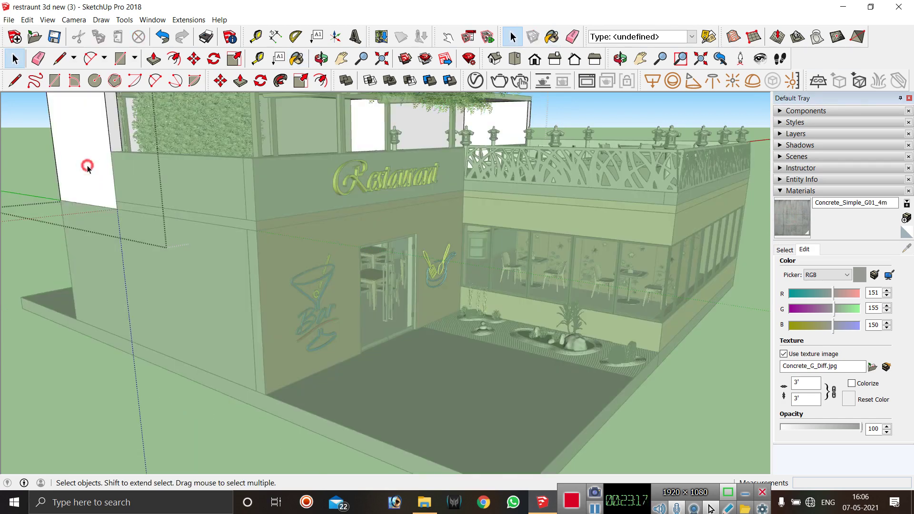
click(88, 169)
click(779, 203)
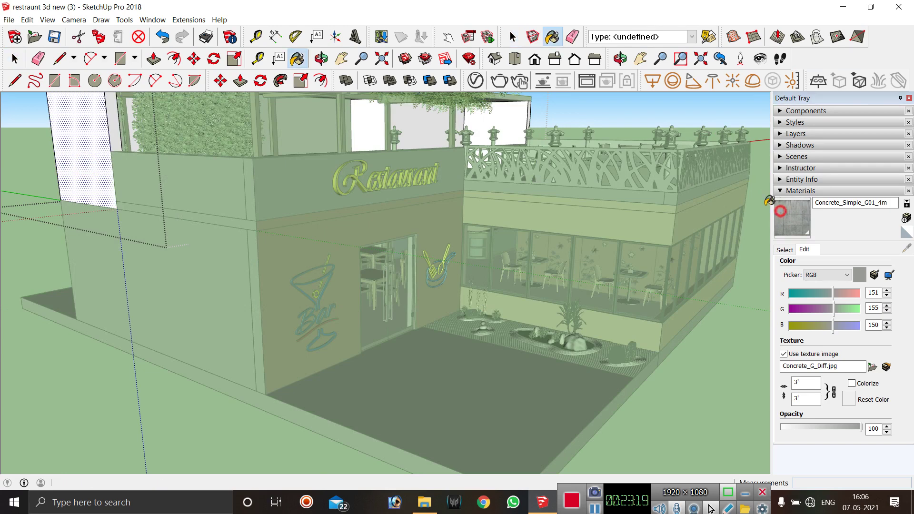
click(114, 126)
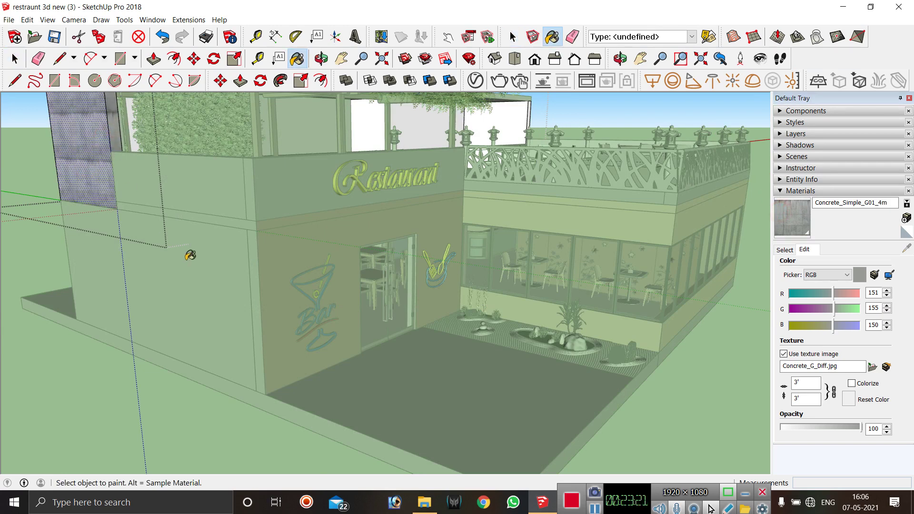
scroll(212, 245, down, 2)
key(space)
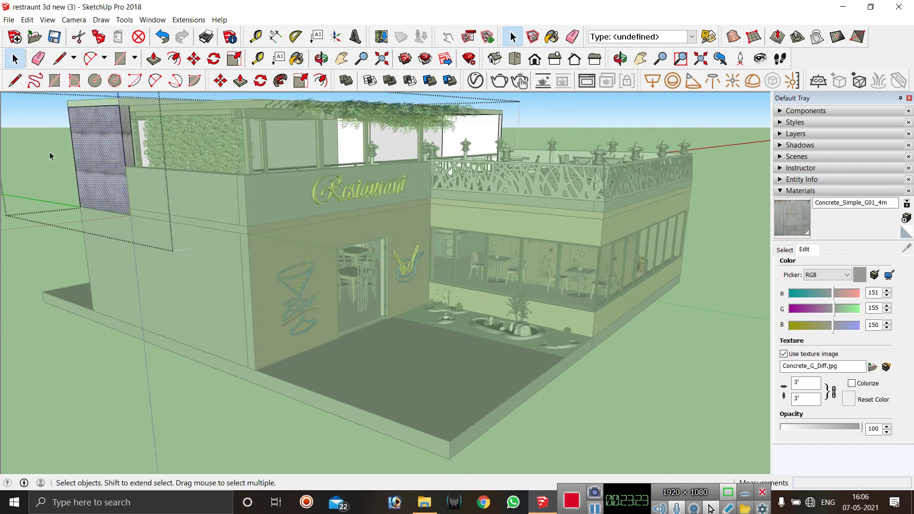
click(49, 153)
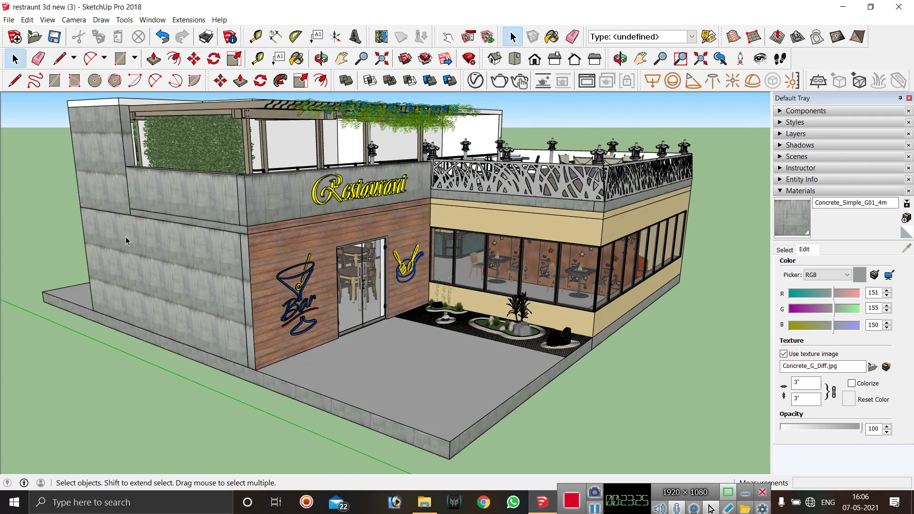
Paint the long blank ground-floor wall on the building's opposite side with Concrete_Simple_G01_4m.
middle_drag(284, 270, 304, 291)
middle_drag(196, 303, 544, 326)
scroll(359, 340, down, 3)
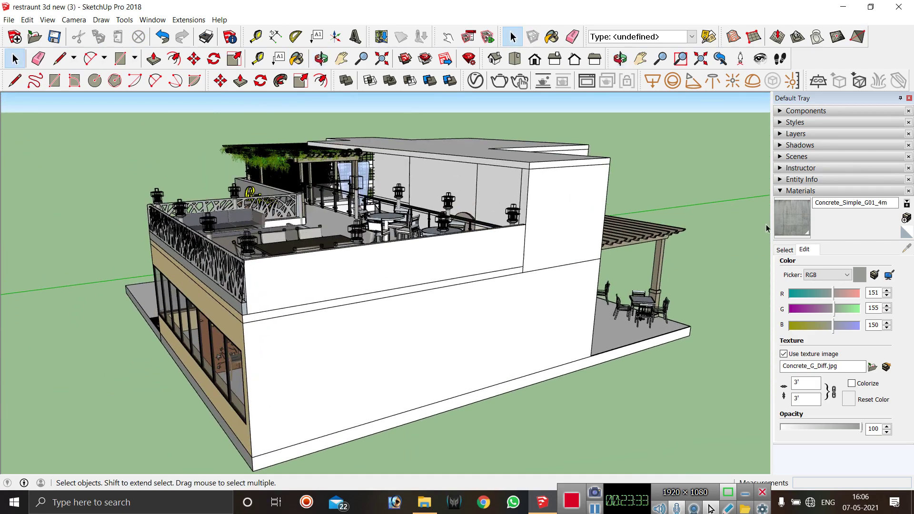
click(378, 319)
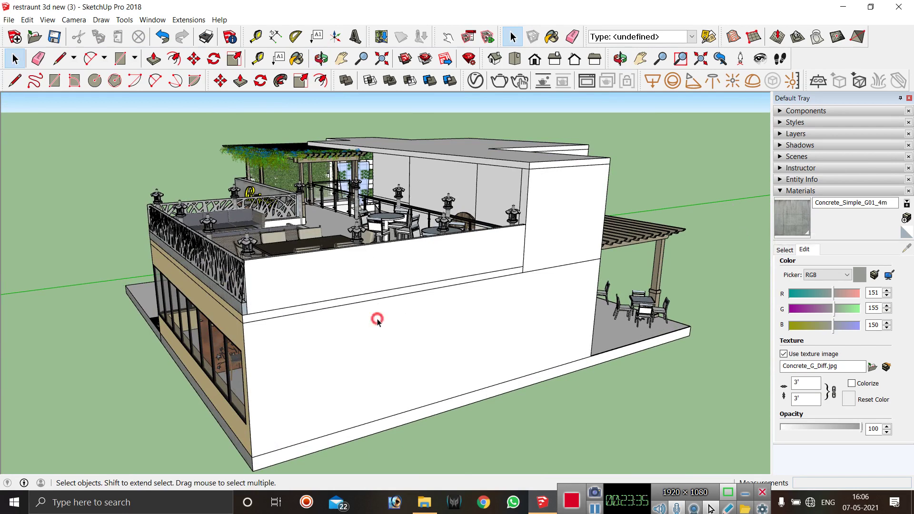
double_click(377, 319)
click(377, 326)
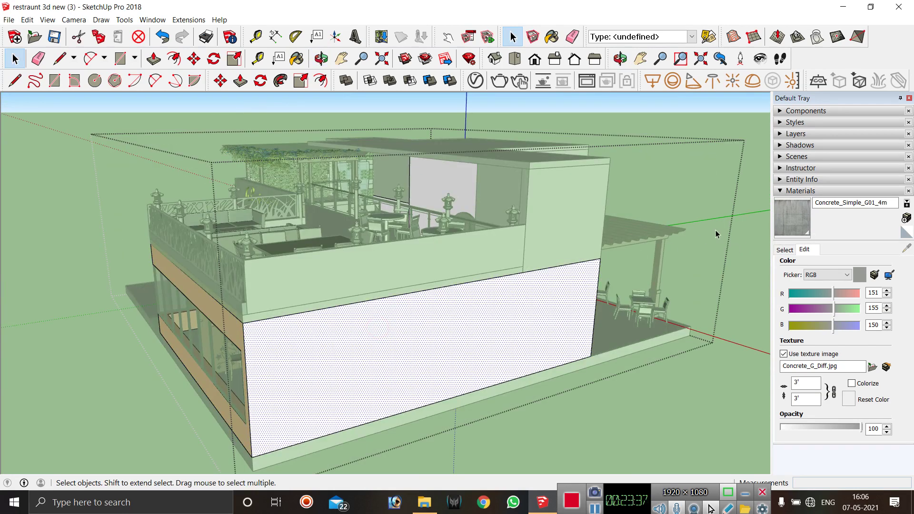
click(781, 207)
click(367, 352)
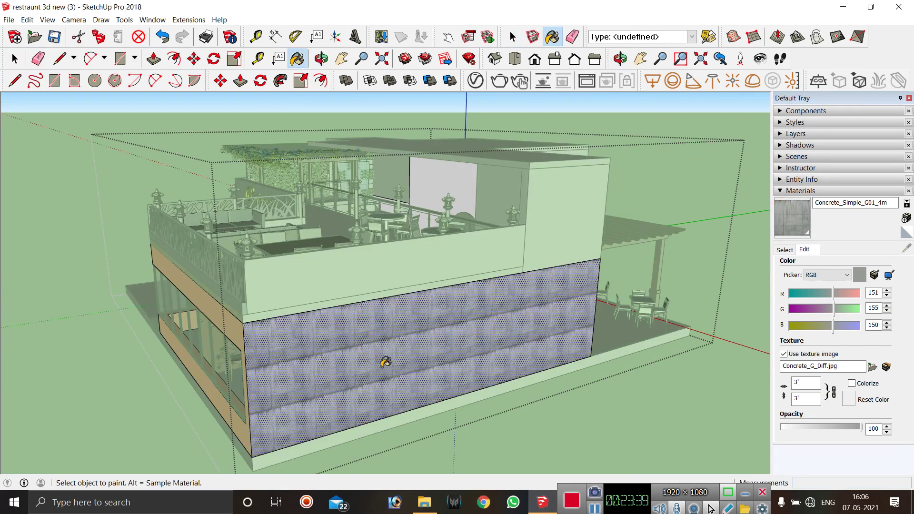
key(space)
click(378, 428)
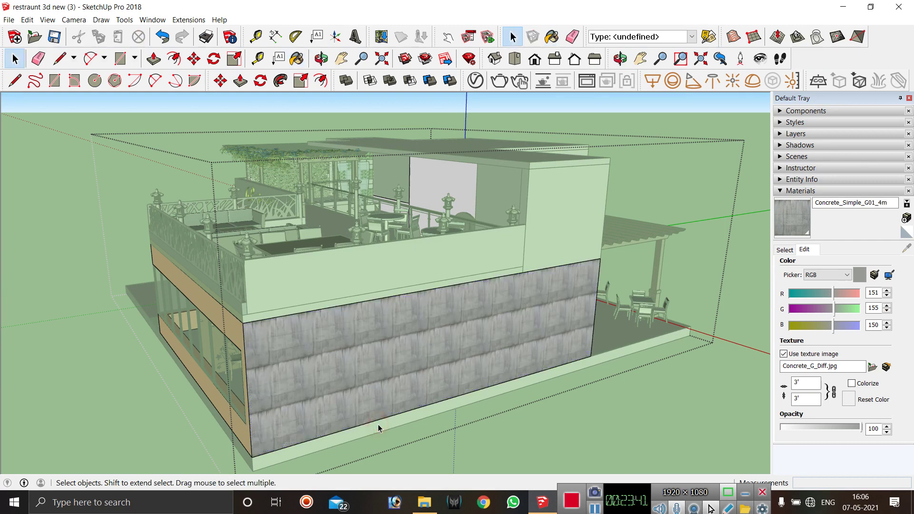
Paint the base slab's edge face below the opposite side wall with Concrete_Simple_G01_4m.
double_click(378, 425)
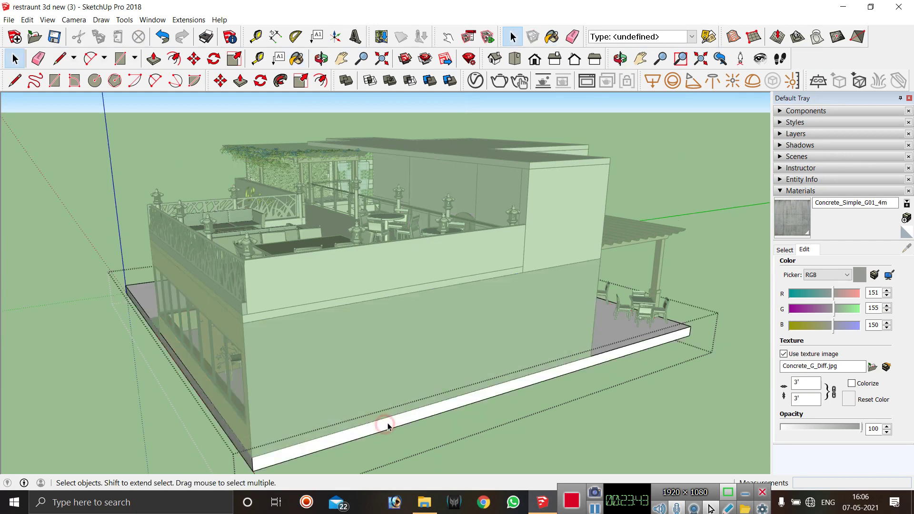
click(791, 217)
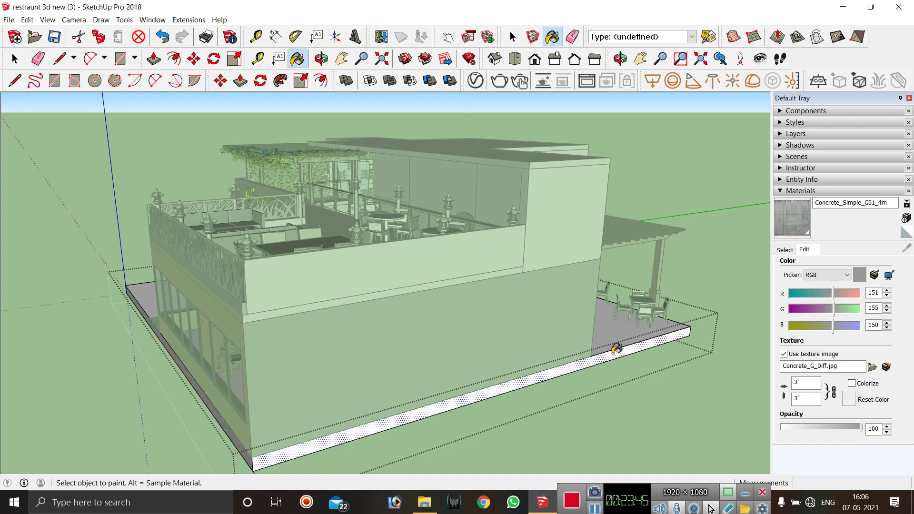
click(616, 349)
key(space)
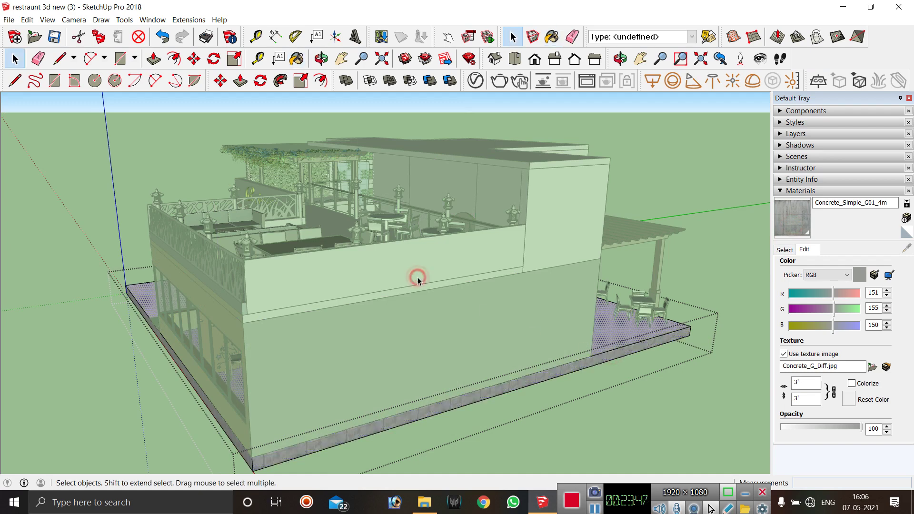
Paint the white terrace parapet wall above the opposite side wall with Concrete_Simple_G01_4m.
double_click(418, 281)
click(412, 265)
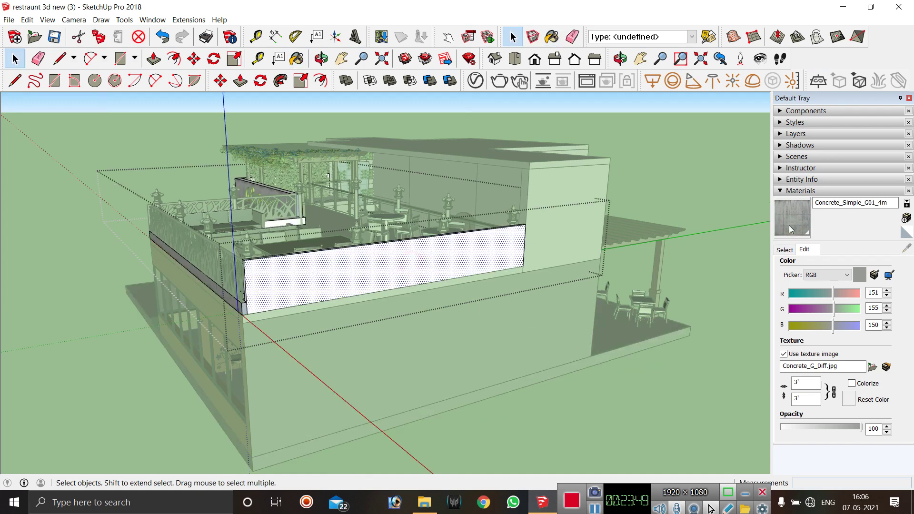
key(b)
click(474, 257)
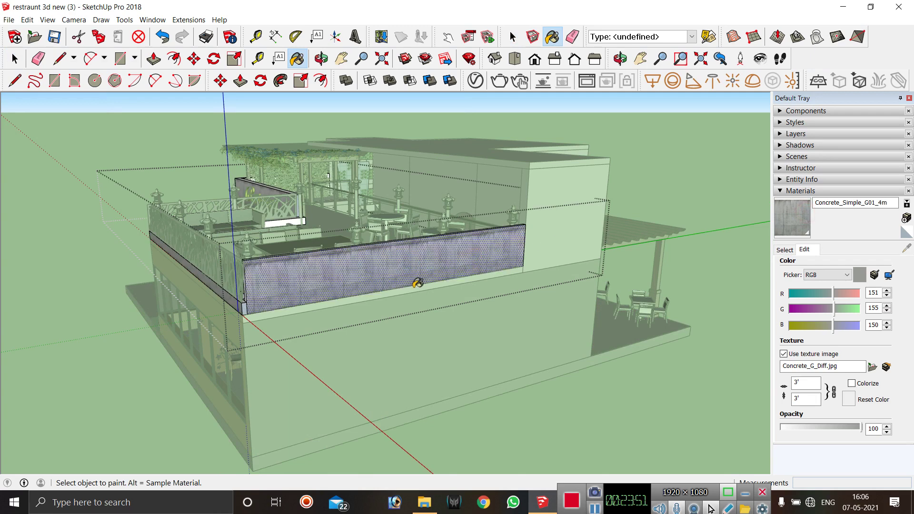
key(space)
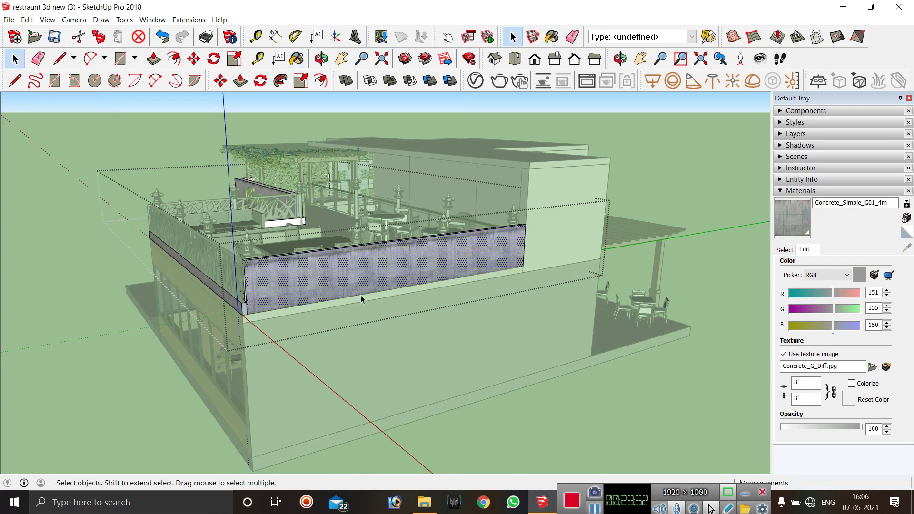
Paint the thin white floor band below the side terrace parapet with Concrete_Simple_G01_4m.
double_click(303, 312)
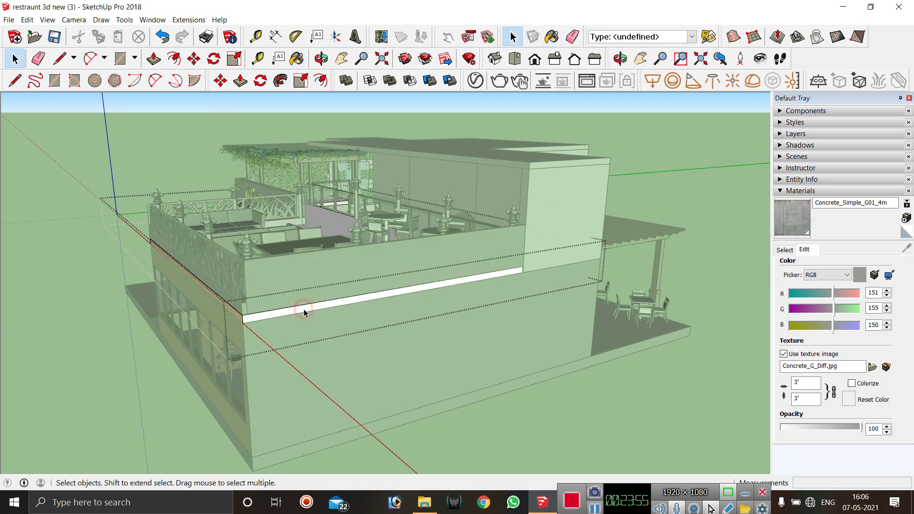
click(784, 219)
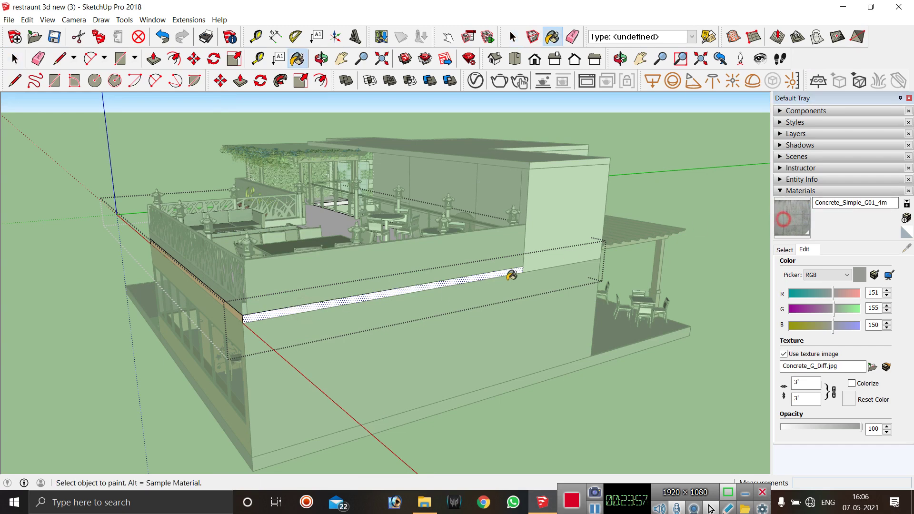
click(485, 274)
key(space)
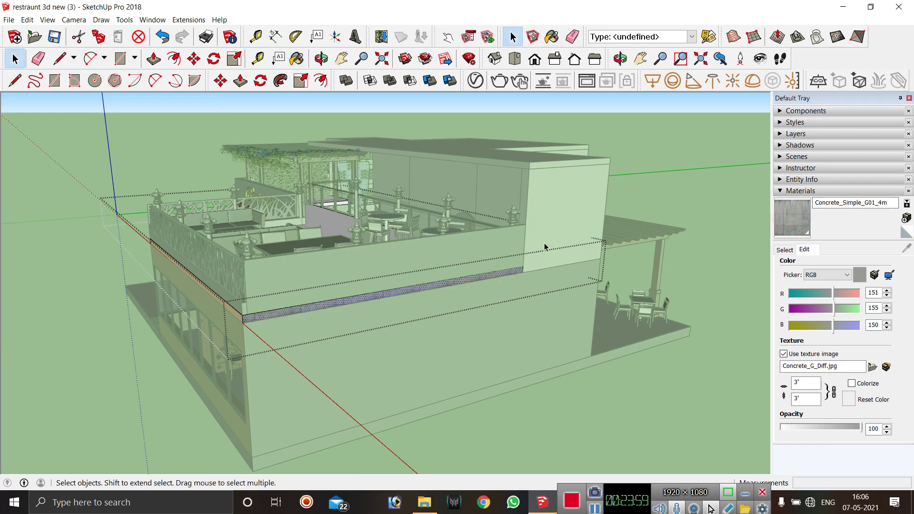
Paint the white upper-floor side wall beside the terrace parapet with Concrete_Simple_G01_4m, then leave the group.
click(547, 234)
click(547, 234)
click(547, 234)
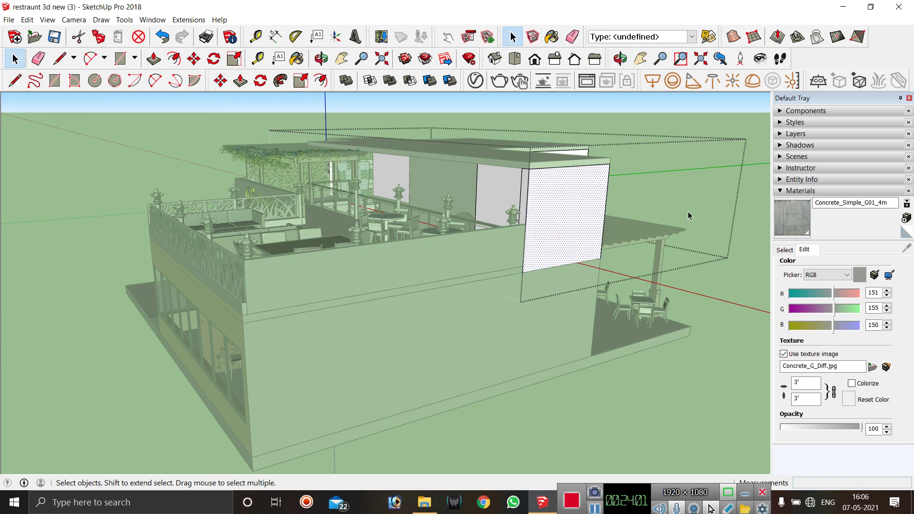
click(801, 220)
click(573, 219)
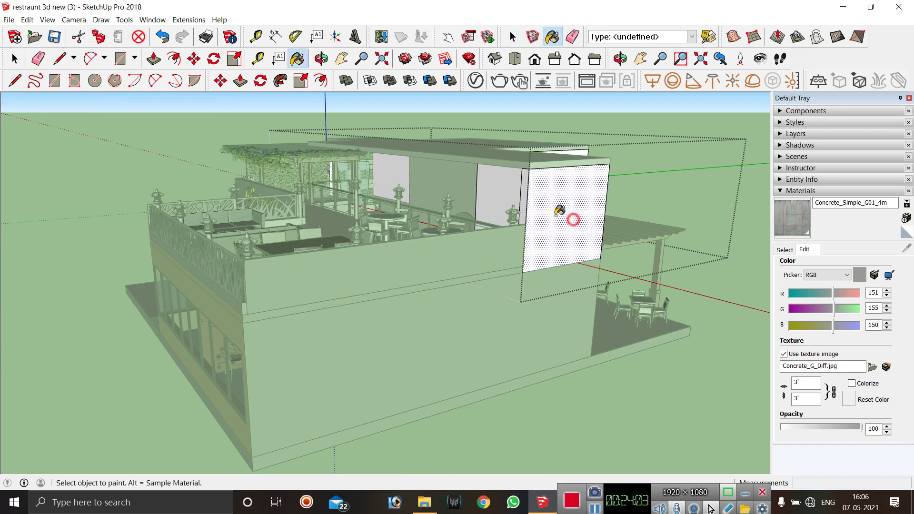
click(525, 195)
key(space)
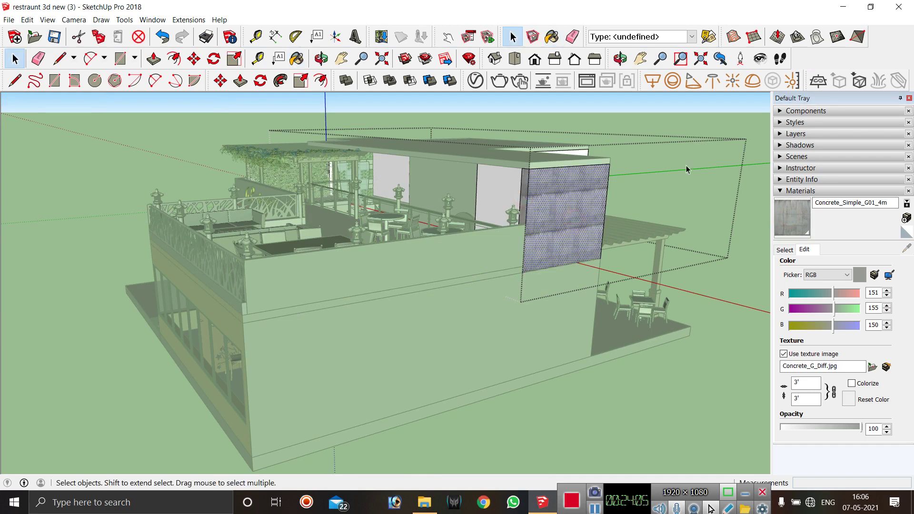
click(680, 192)
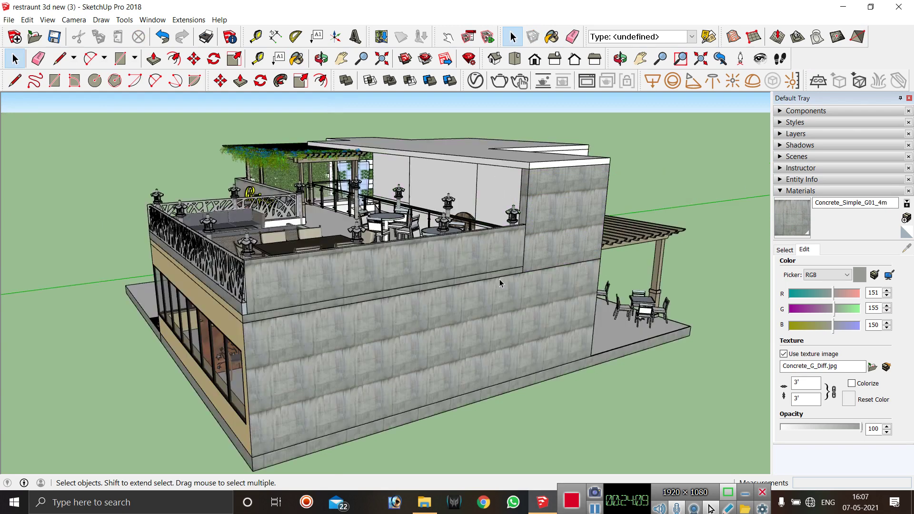
View the restaurant from its front corner and start an interactive V-Ray render with the GPU engine at Medium quality.
middle_drag(428, 279, 690, 252)
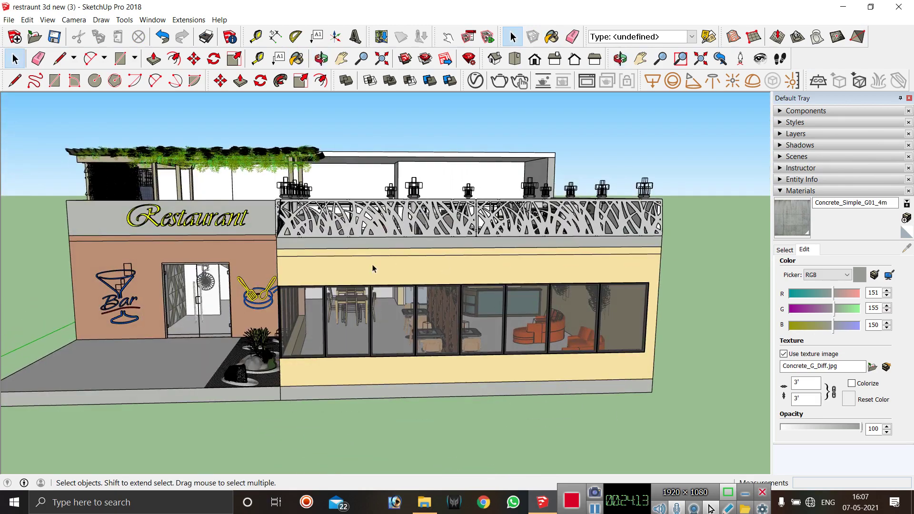
middle_drag(373, 268, 370, 346)
middle_drag(312, 383, 331, 363)
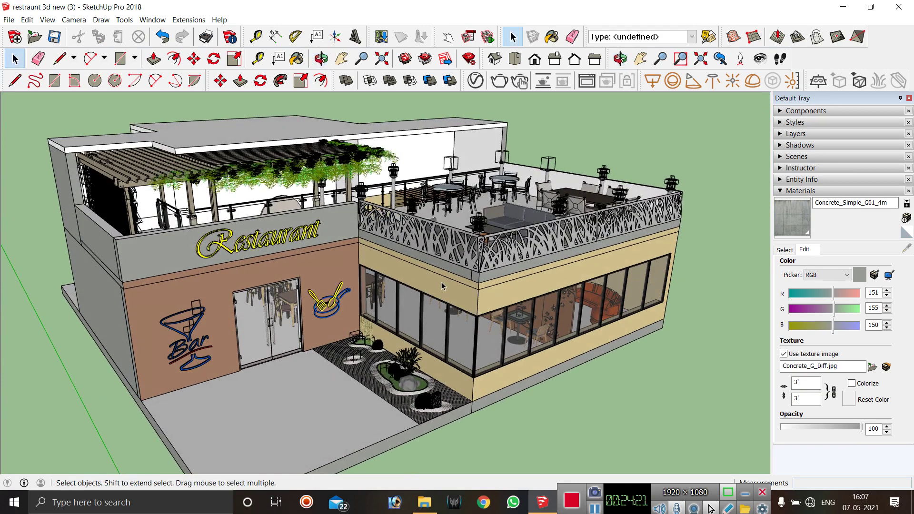
click(482, 83)
click(495, 57)
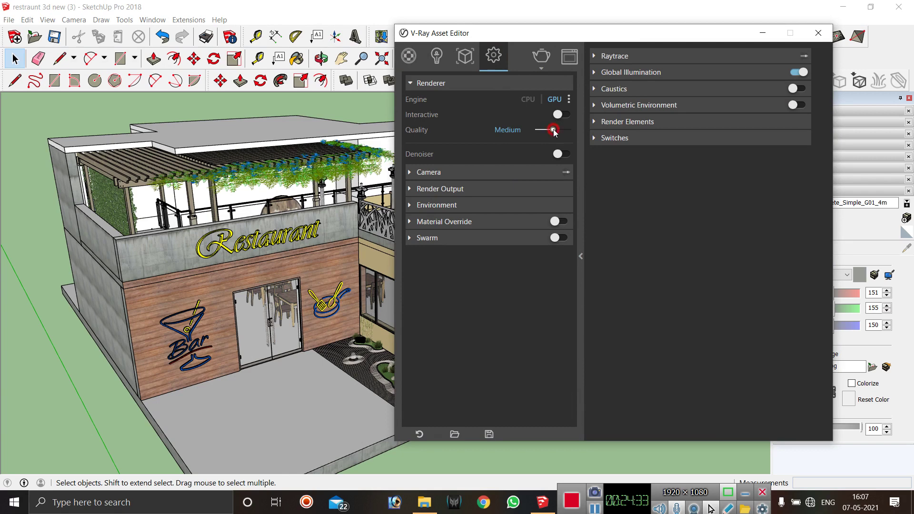
mouse_move(555, 133)
mouse_down()
mouse_move(543, 132)
mouse_move(568, 135)
mouse_move(559, 134)
mouse_up()
click(542, 69)
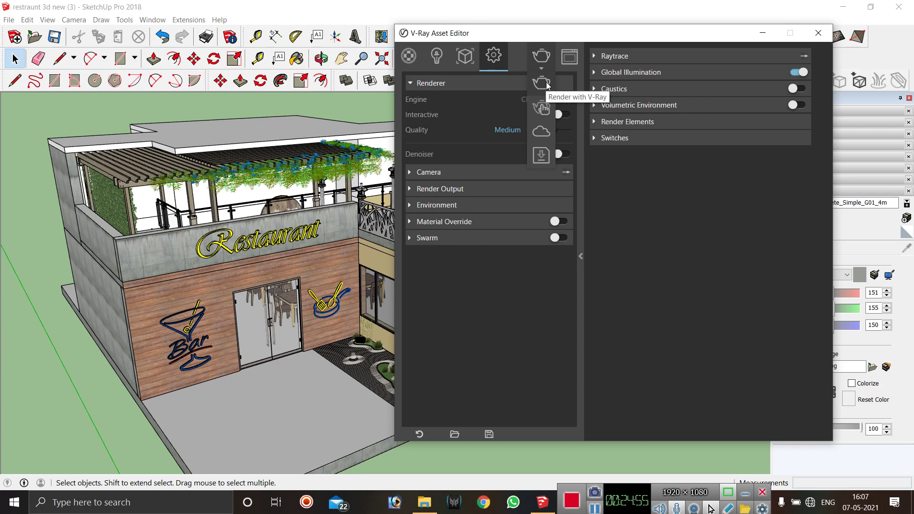
click(545, 113)
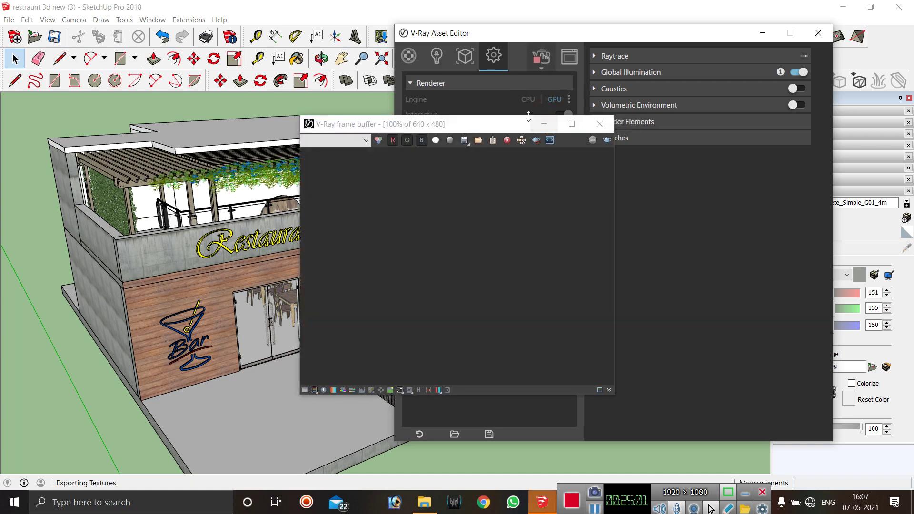
Minimize the V-Ray Asset Editor and move the frame buffer aside so the model and live render are both visible.
drag(501, 125, 758, 75)
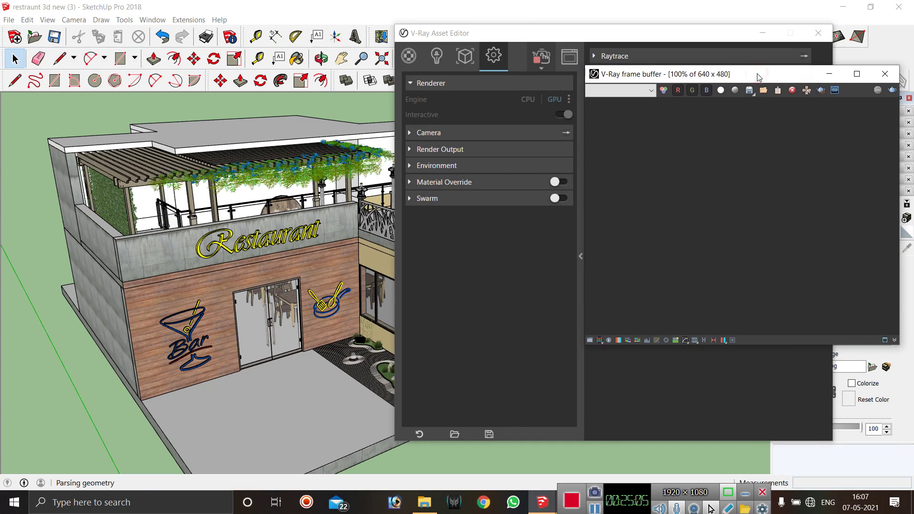
drag(587, 33, 265, 24)
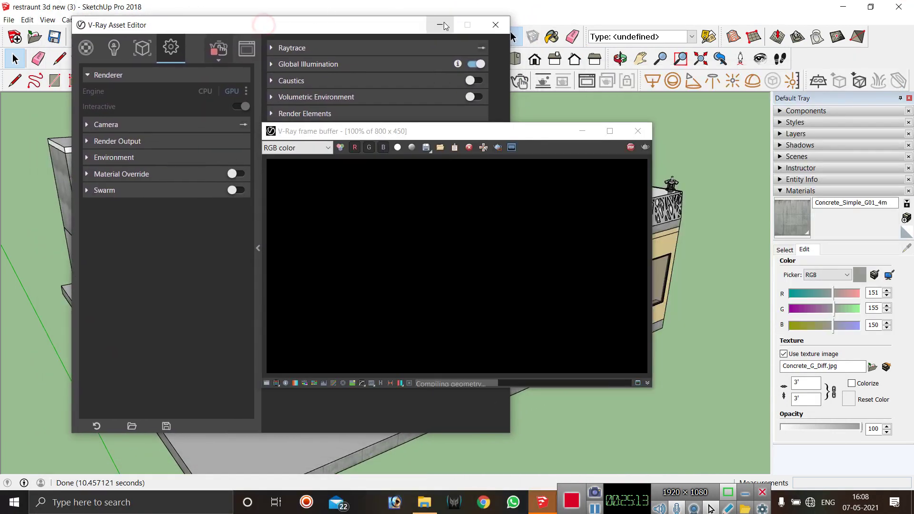
click(444, 26)
drag(476, 132, 732, 27)
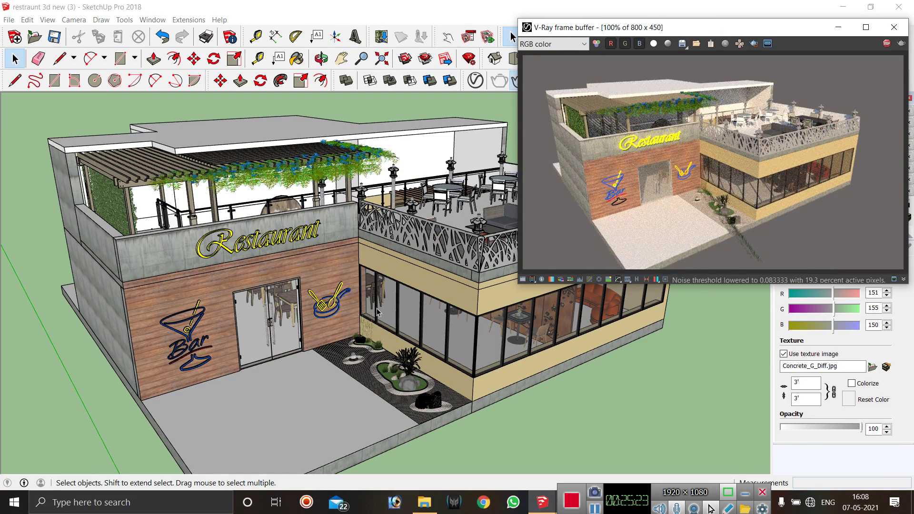
Examine the entrance's wood cladding, signs and glazed corner at close range in the live render.
middle_drag(369, 312, 275, 262)
scroll(265, 249, up, 5)
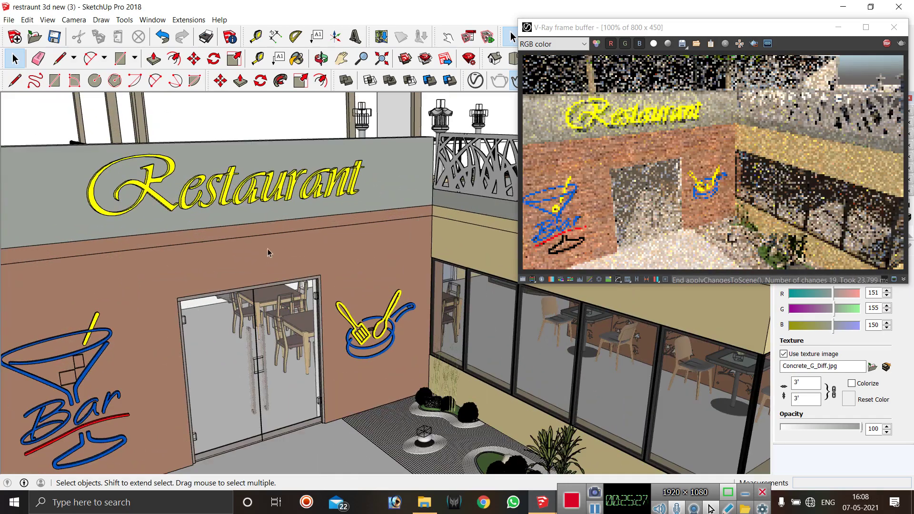
scroll(333, 275, up, 4)
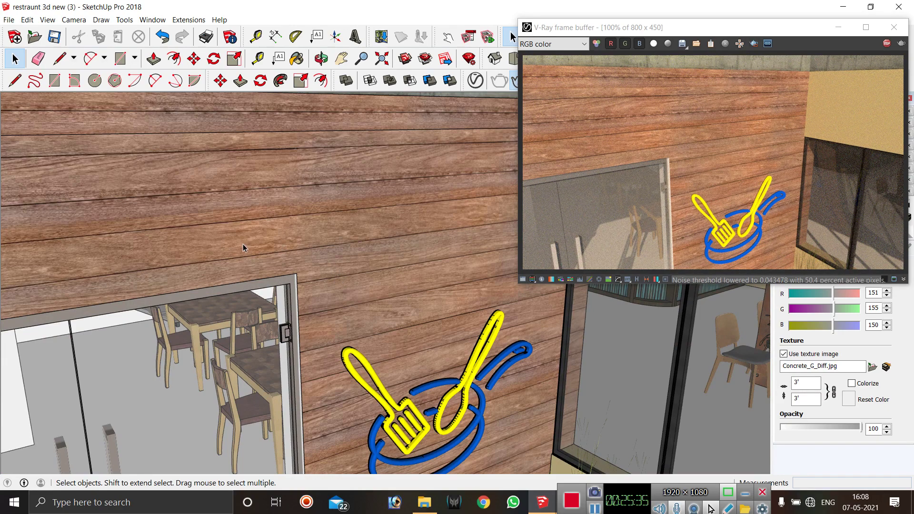
scroll(243, 244, down, 10)
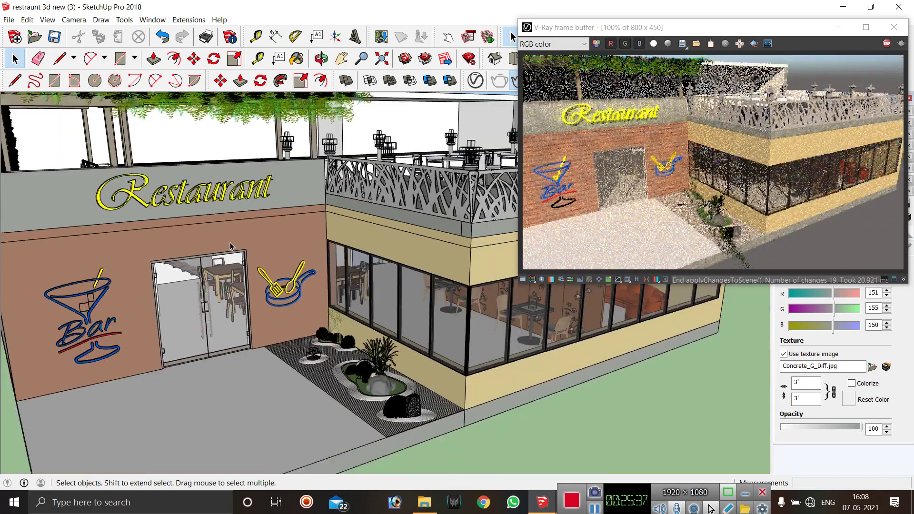
scroll(230, 247, down, 5)
scroll(292, 262, up, 5)
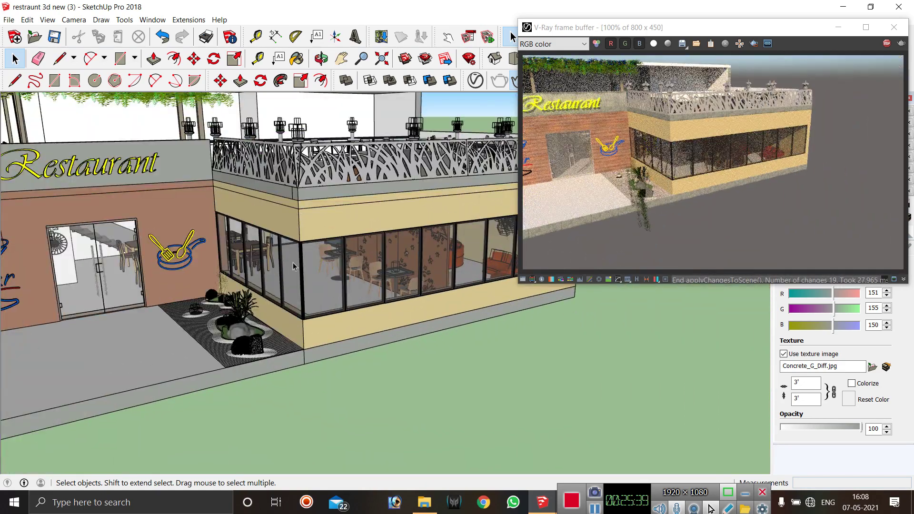
scroll(293, 262, up, 3)
scroll(310, 264, down, 2)
scroll(348, 267, up, 3)
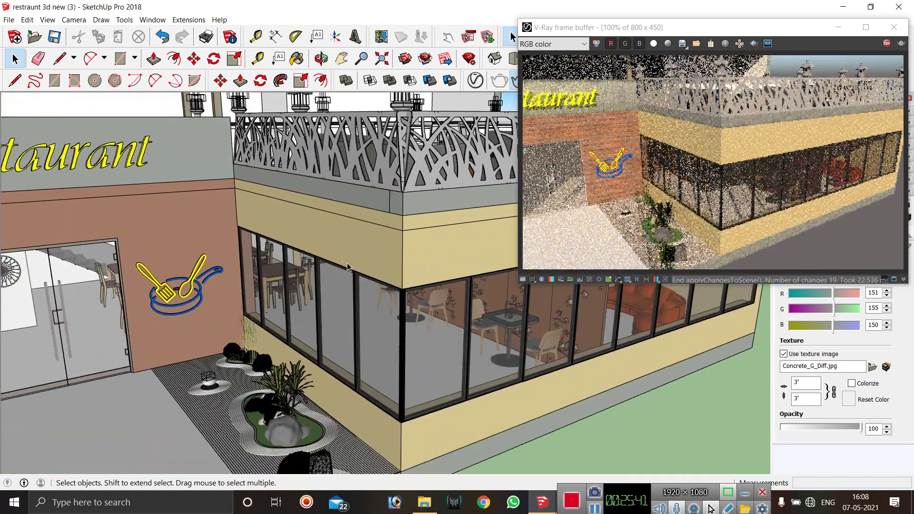
Examine the long glazed facade and the concrete side wall in the live render.
middle_drag(348, 267, 149, 272)
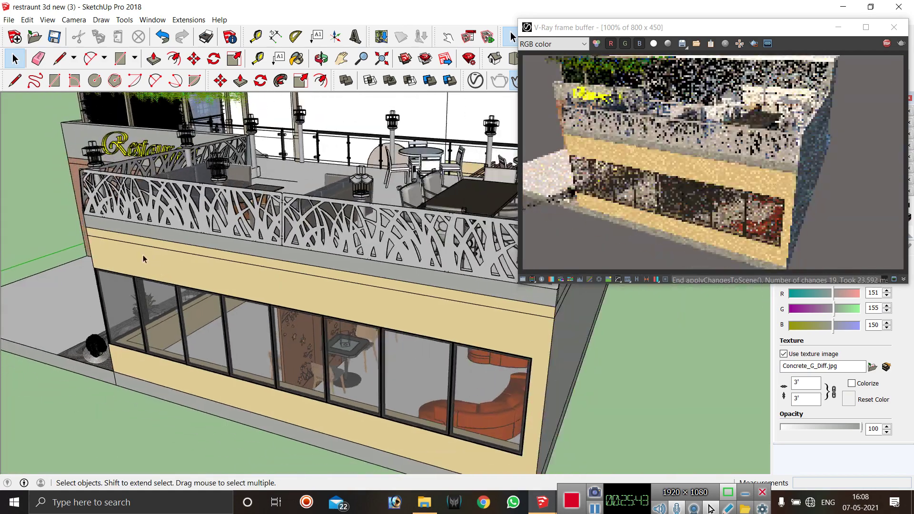
scroll(143, 259, down, 3)
scroll(413, 357, up, 2)
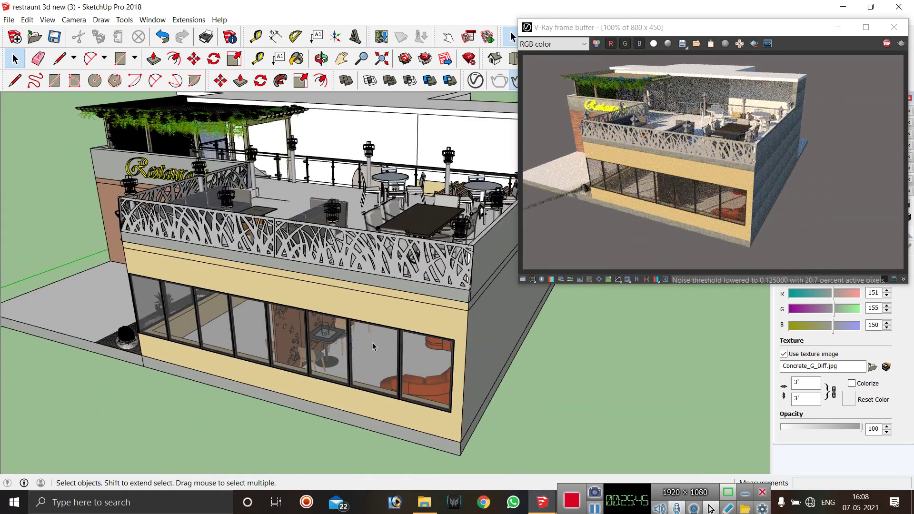
mouse_move(372, 343)
middle_down()
mouse_move(319, 337)
mouse_move(333, 336)
middle_up()
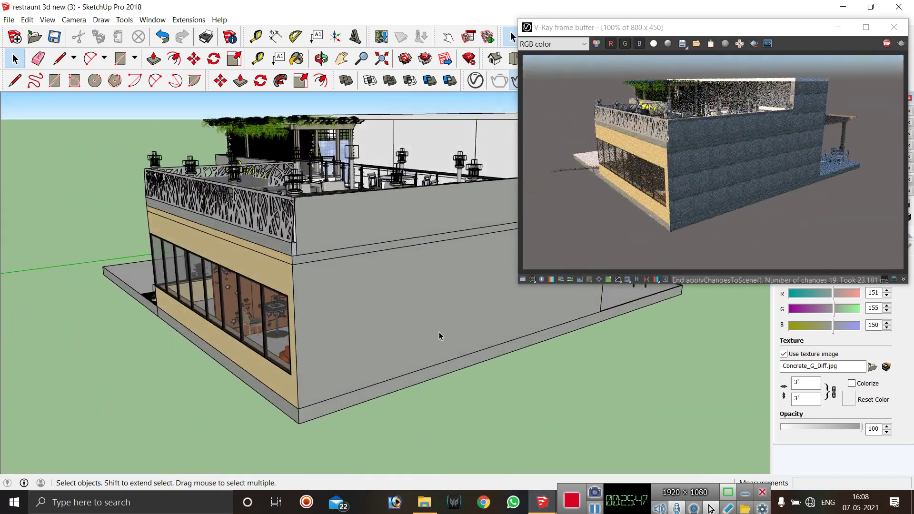
scroll(465, 242, up, 3)
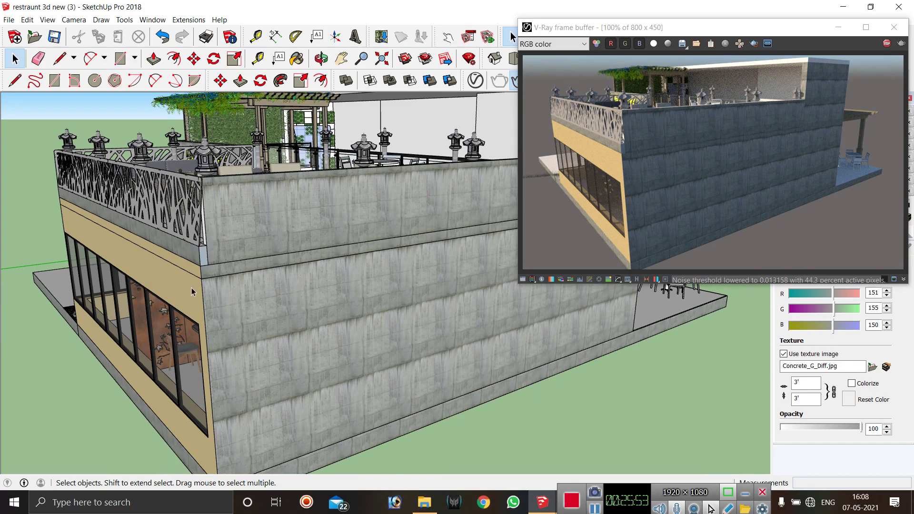
Review the whole restaurant from a raised front-corner view in the live render, then stop rendering and close the frame buffer.
mouse_move(192, 292)
middle_down()
mouse_move(311, 299)
mouse_move(467, 284)
mouse_move(491, 323)
middle_up()
scroll(467, 284, down, 6)
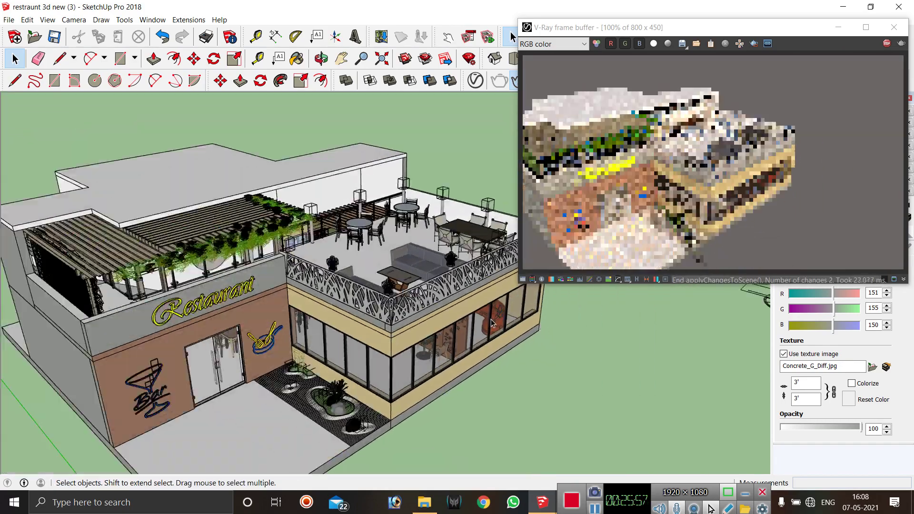
middle_drag(270, 313, 267, 325)
scroll(258, 328, down, 2)
scroll(372, 320, up, 2)
scroll(441, 276, down, 1)
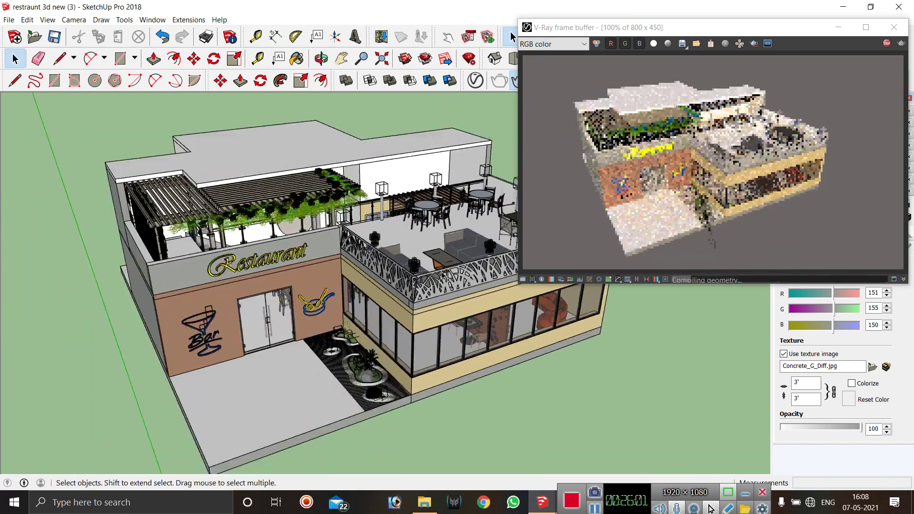
scroll(442, 275, down, 2)
scroll(441, 266, up, 3)
scroll(438, 250, down, 2)
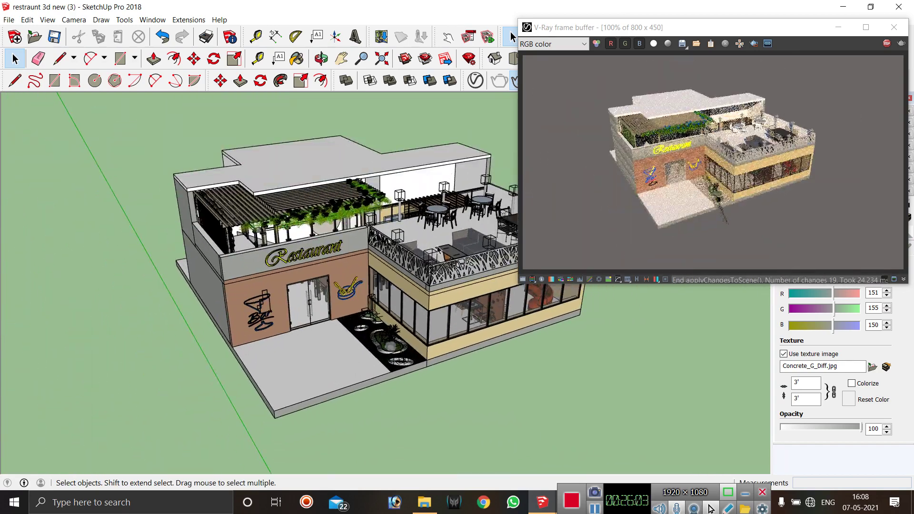
scroll(439, 250, up, 3)
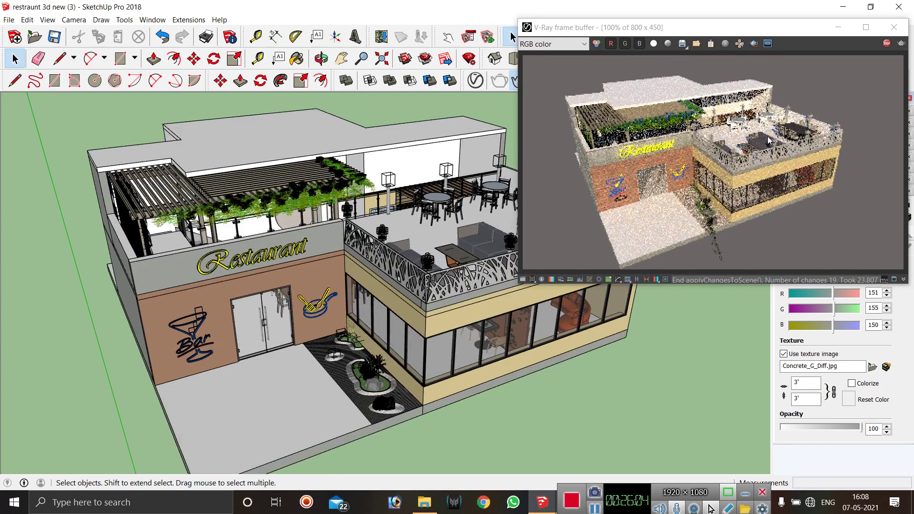
click(887, 45)
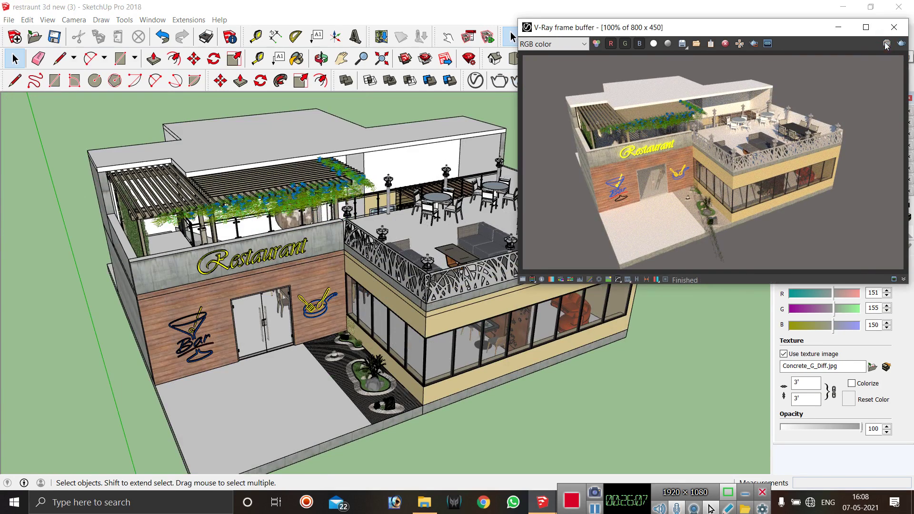
click(895, 27)
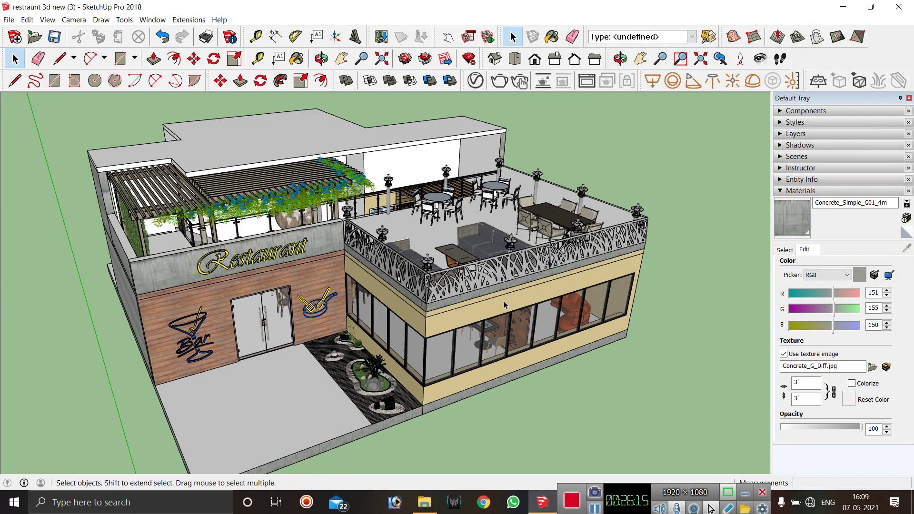
Sample the beige wall paint from the band above the glazed facade for editing.
key(b)
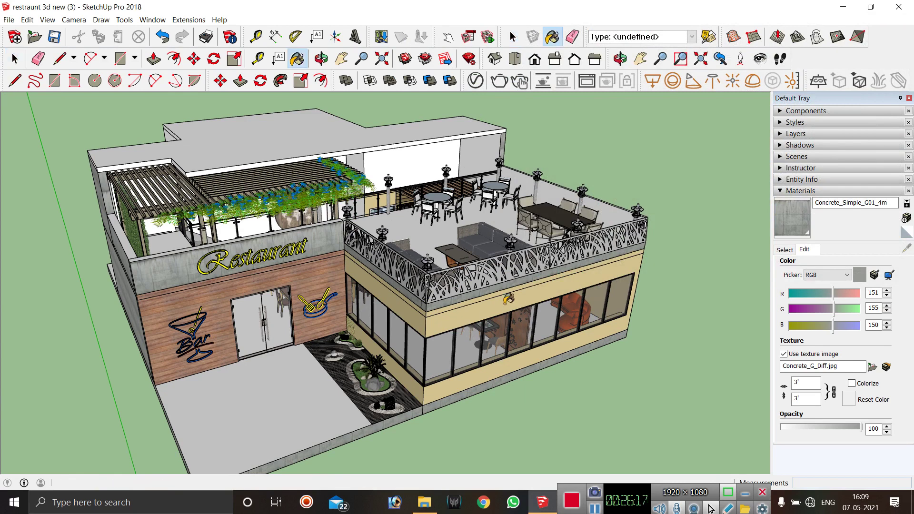
key(alt)
alt+click(500, 307)
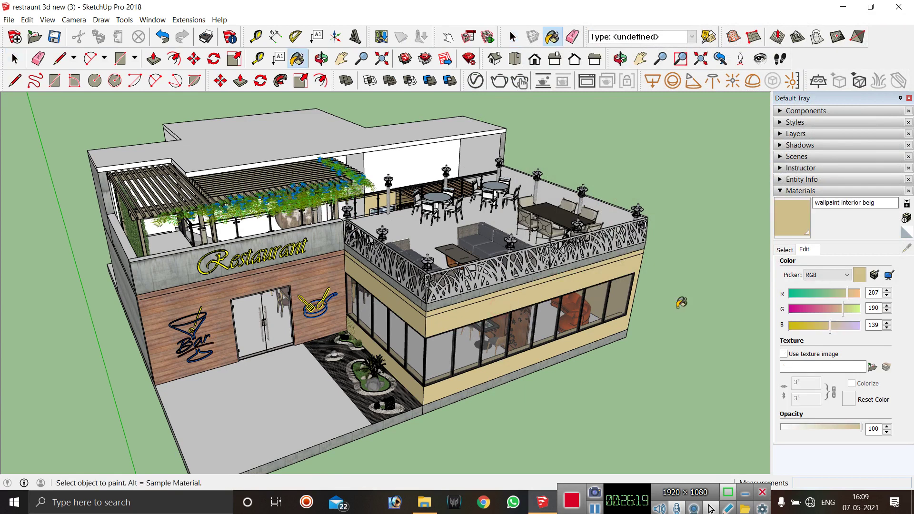
Switch the color picker for the wallpaint interior beig material to Color Wheel.
click(860, 281)
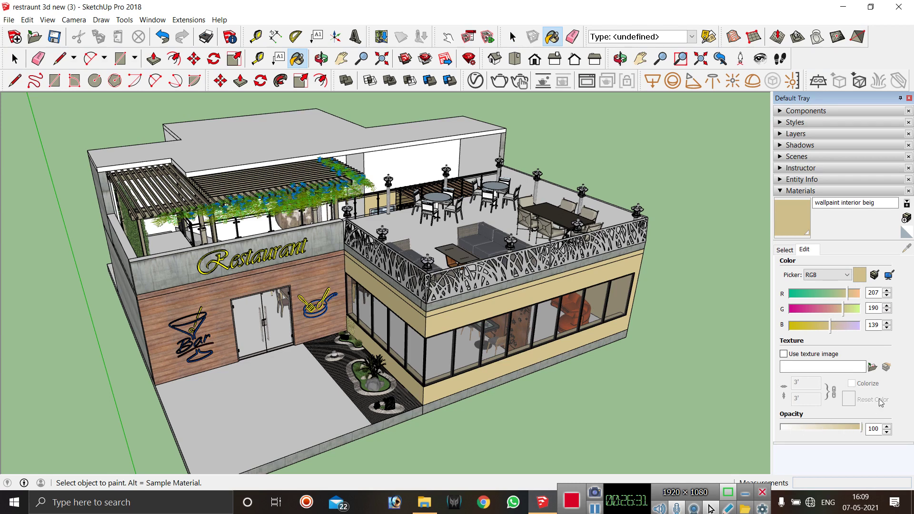
click(861, 278)
click(848, 277)
click(850, 277)
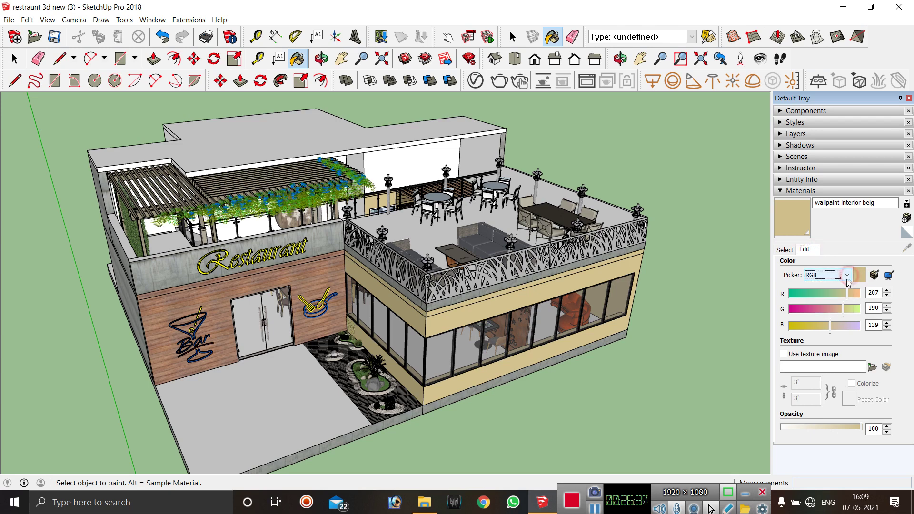
click(850, 277)
click(821, 285)
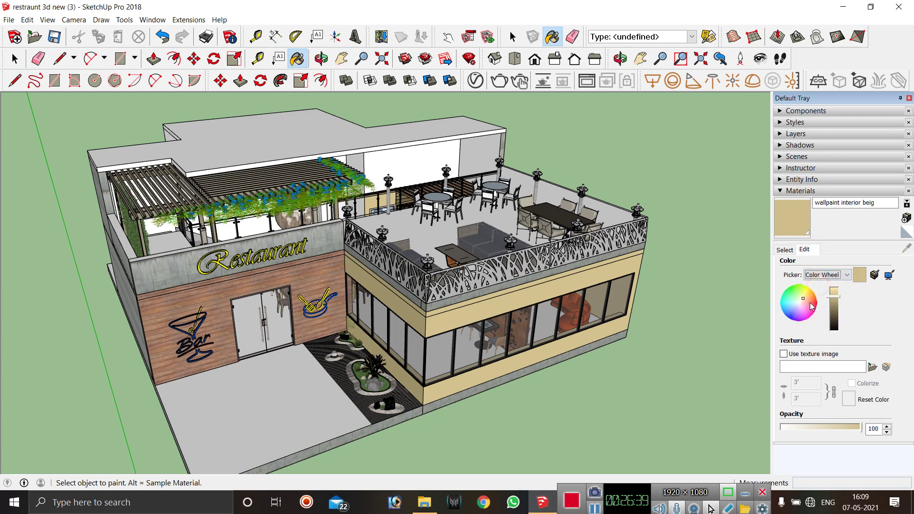
Darken the wallpaint interior beig color to a muted olive-brown shade.
mouse_move(836, 298)
mouse_down()
mouse_move(849, 260)
mouse_move(828, 246)
mouse_move(832, 223)
mouse_move(834, 326)
mouse_move(833, 291)
mouse_move(834, 311)
mouse_up()
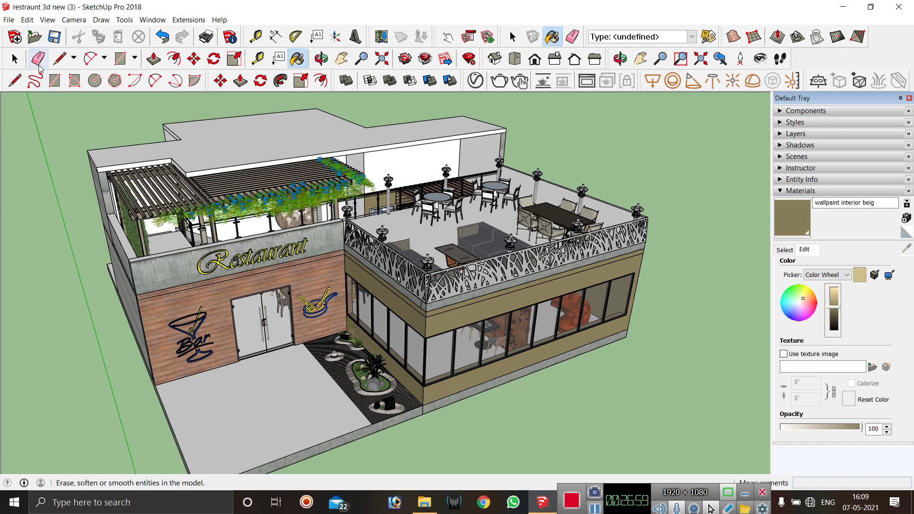
click(14, 59)
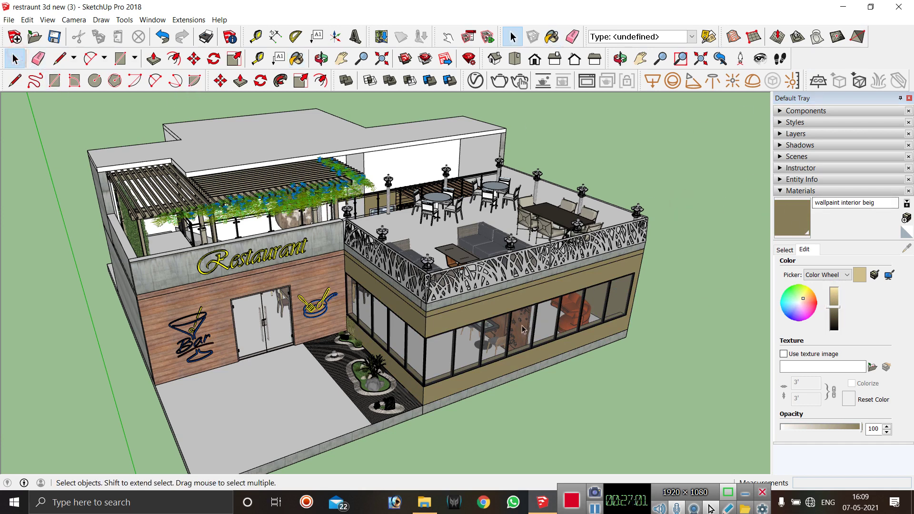
Sample the Wood_Planks_exterior front. material from the entrance wall beside the pan sign.
middle_drag(474, 255, 466, 241)
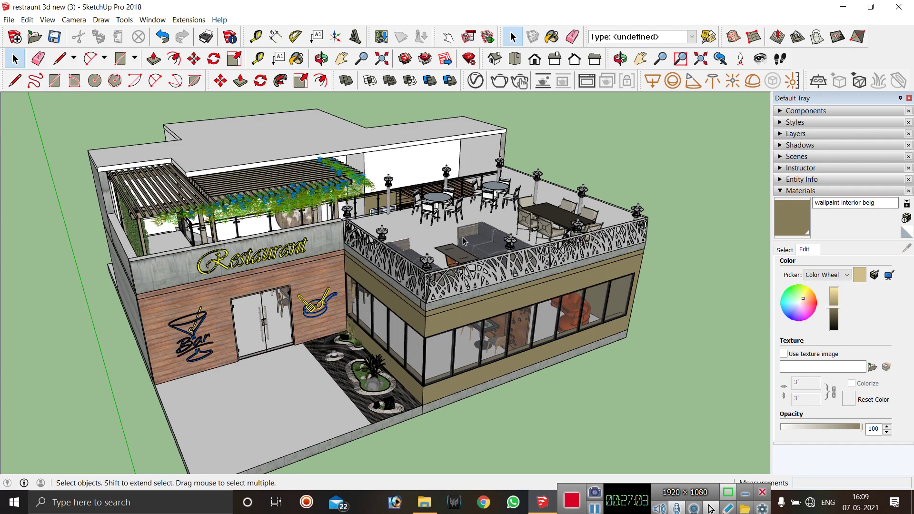
scroll(457, 243, up, 2)
scroll(390, 247, up, 1)
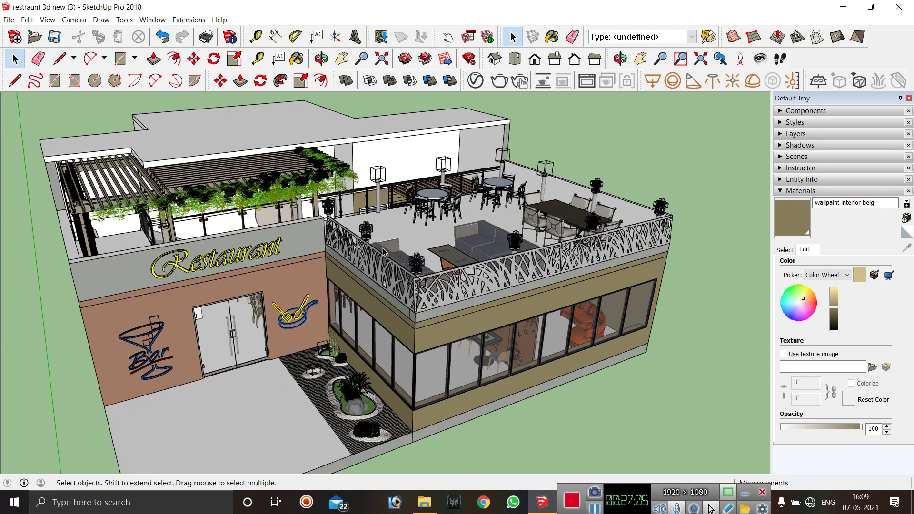
middle_drag(388, 252, 387, 284)
scroll(408, 280, up, 1)
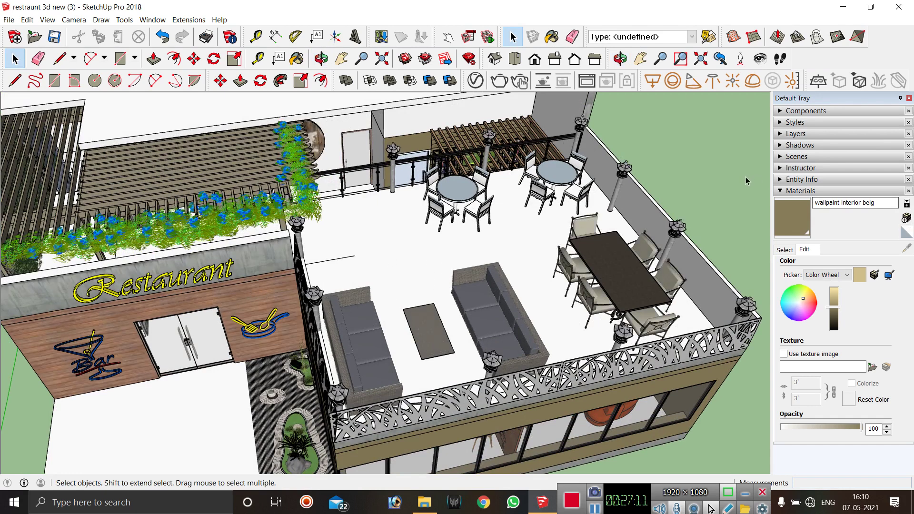
key(b)
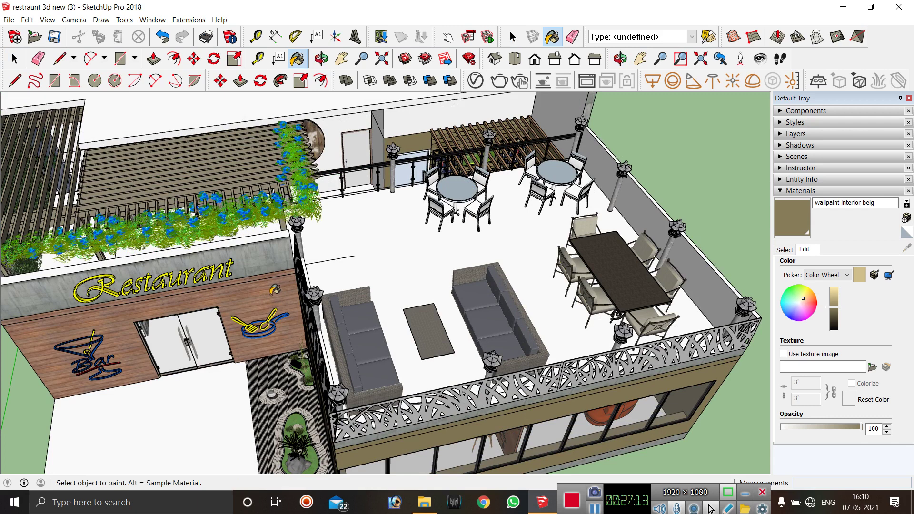
key(alt)
alt+click(260, 291)
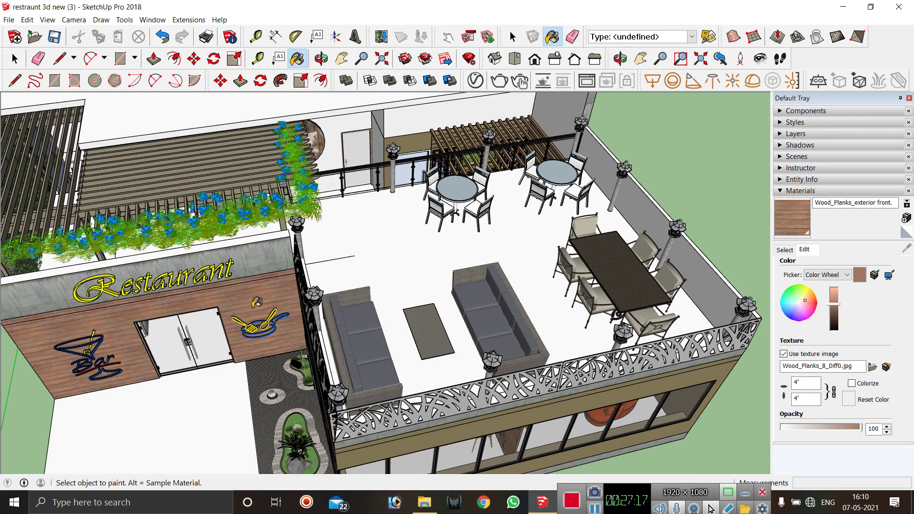
key(space)
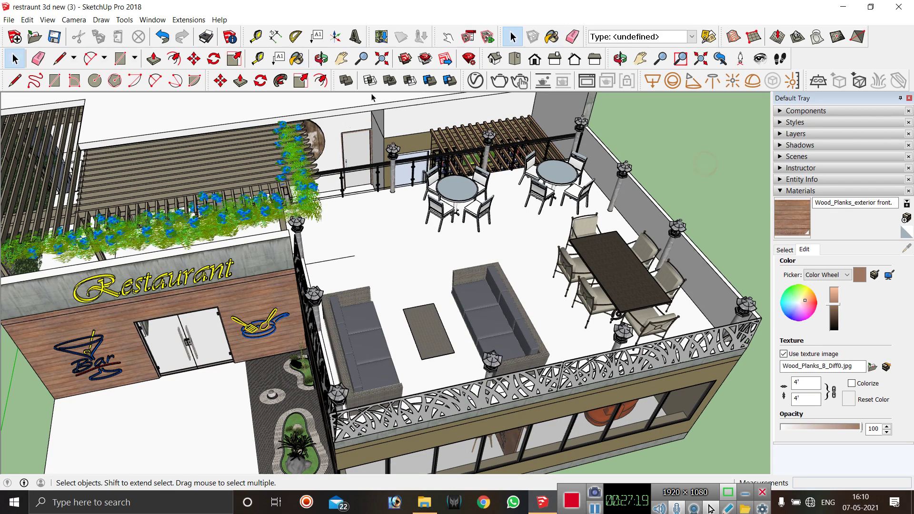
Inspect the Wood_Planks_exterior front. material and the scene's material list in the V-Ray Asset Editor, then close the editor.
click(483, 79)
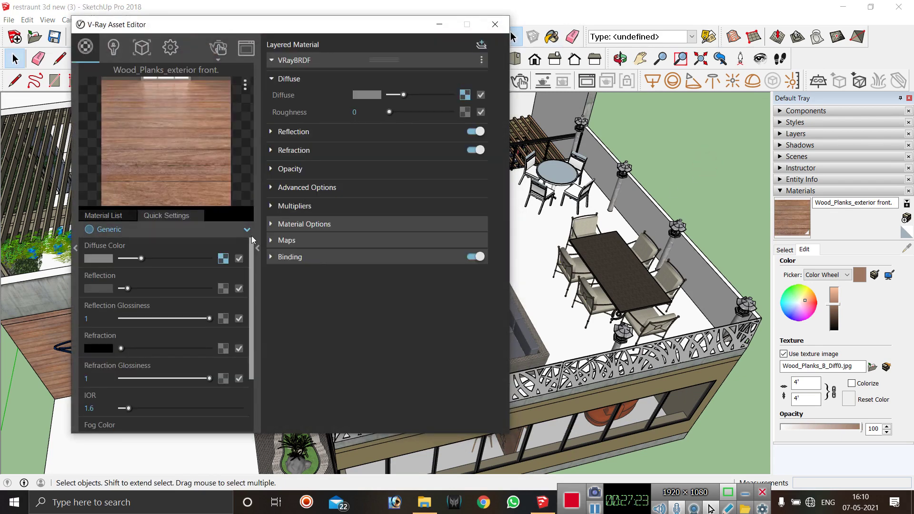
click(257, 248)
click(257, 249)
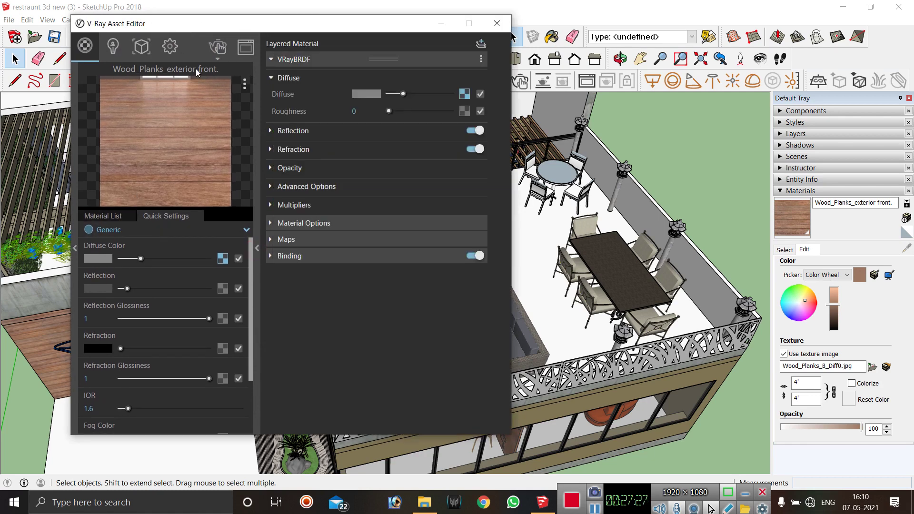
click(104, 216)
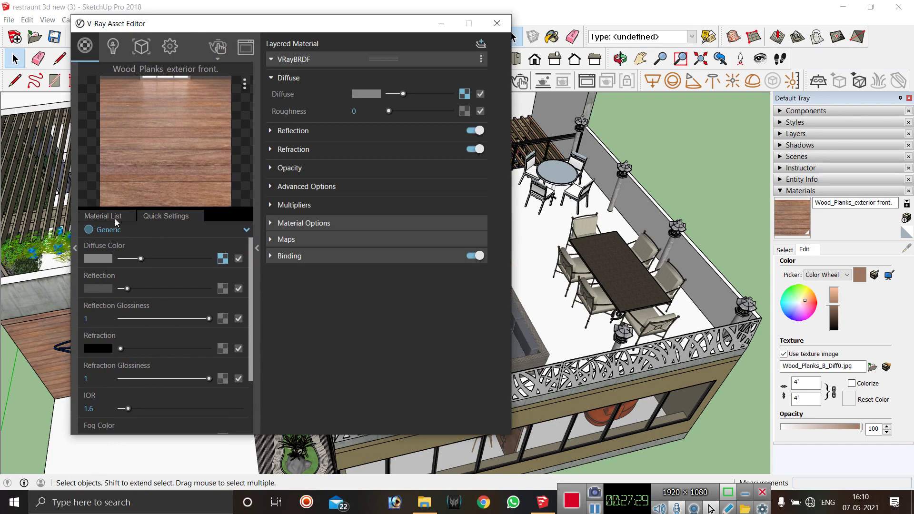
scroll(158, 335, up, 3)
scroll(159, 379, down, 3)
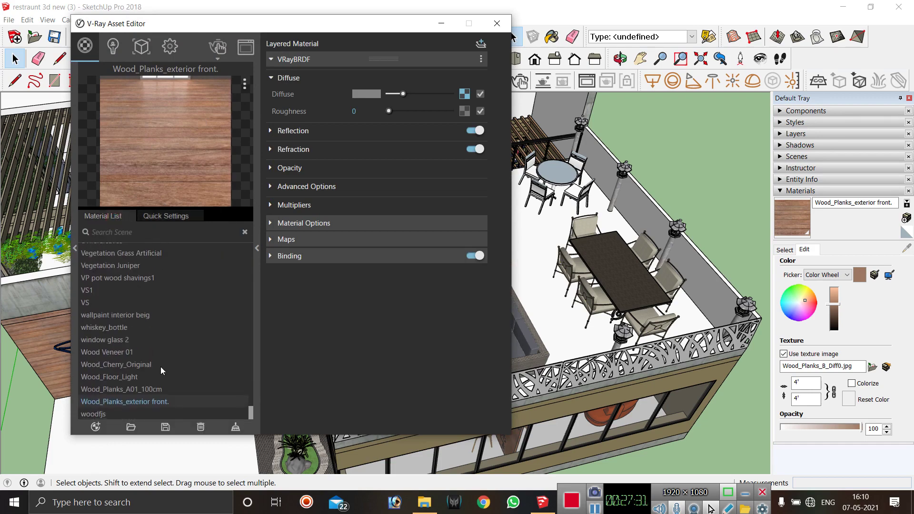
click(501, 22)
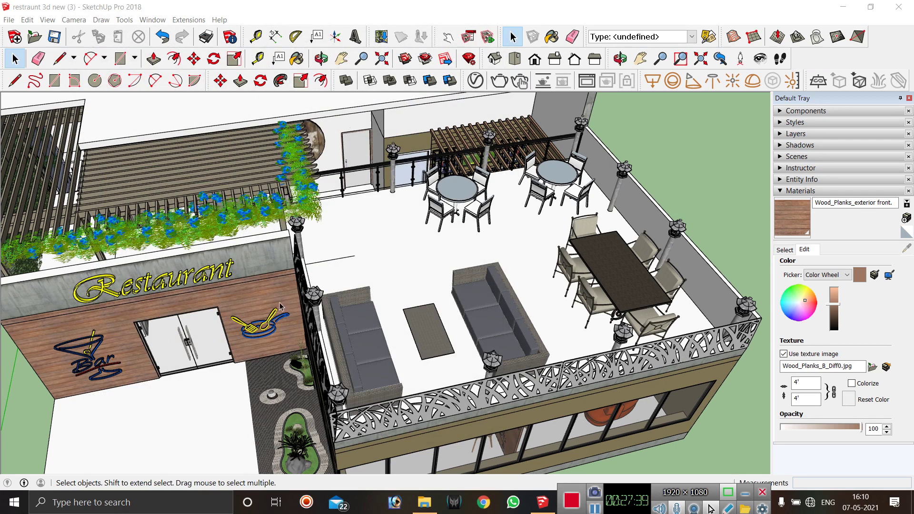
Sample the entrance wall's wood planks again and paint the upper terrace floor with Wood_Planks_exterior front.
click(716, 149)
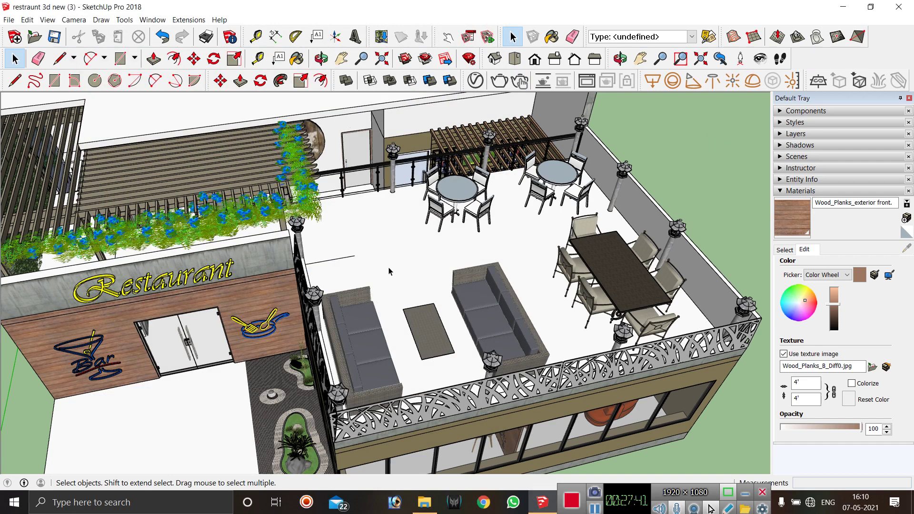
key(b)
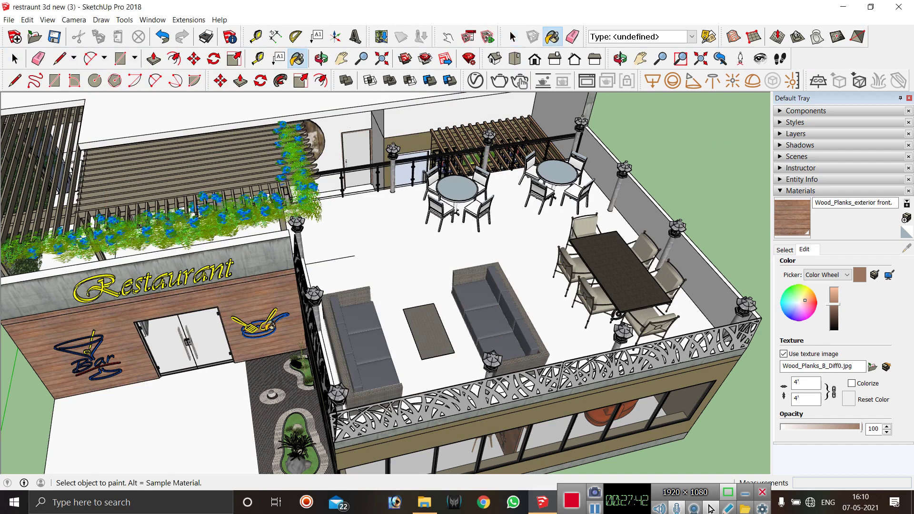
alt+click(237, 297)
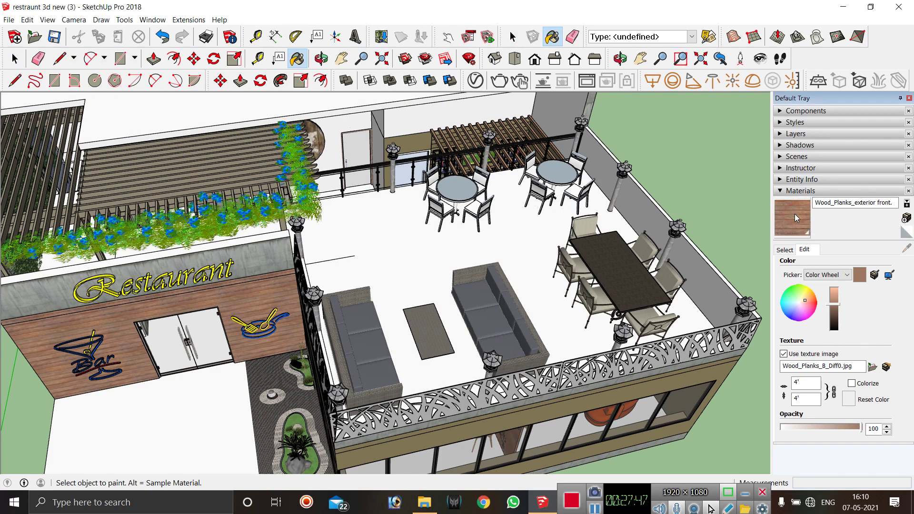
click(400, 247)
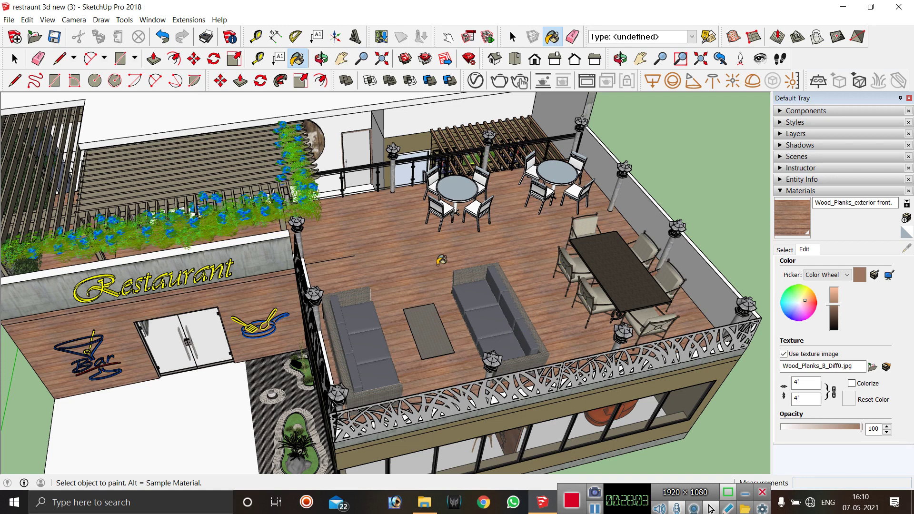
key(space)
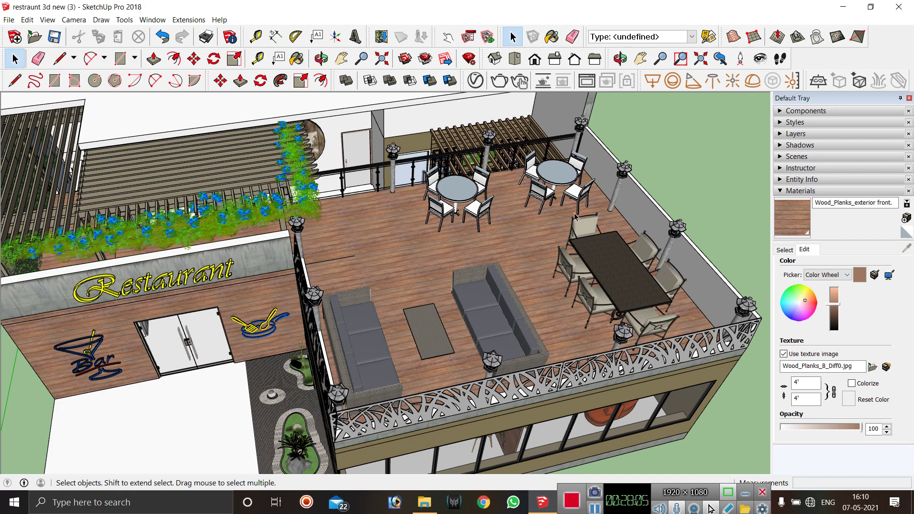
Sample Concrete_Simple_G01_4m from the Restaurant sign band and paint the inner face of the terrace's side parapet with it.
middle_drag(575, 217, 384, 300)
scroll(336, 256, down, 5)
middle_drag(489, 326, 526, 324)
key(b)
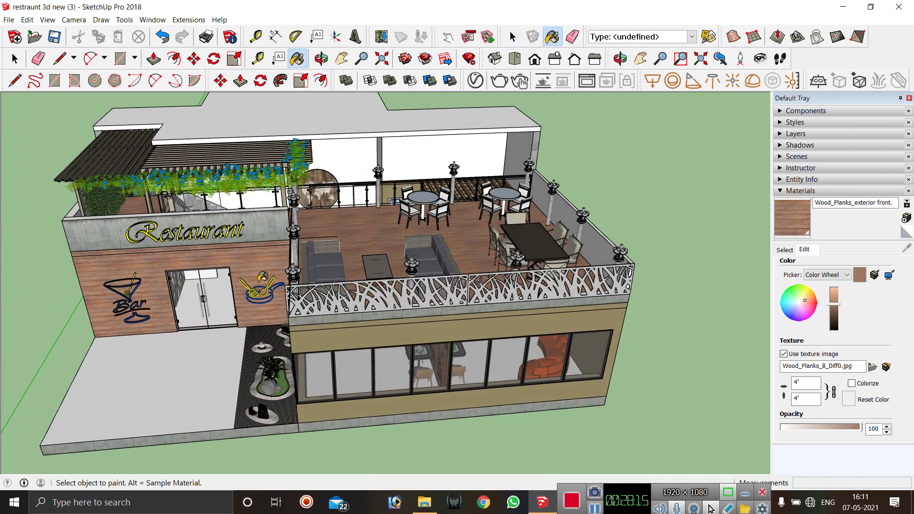
alt+click(257, 222)
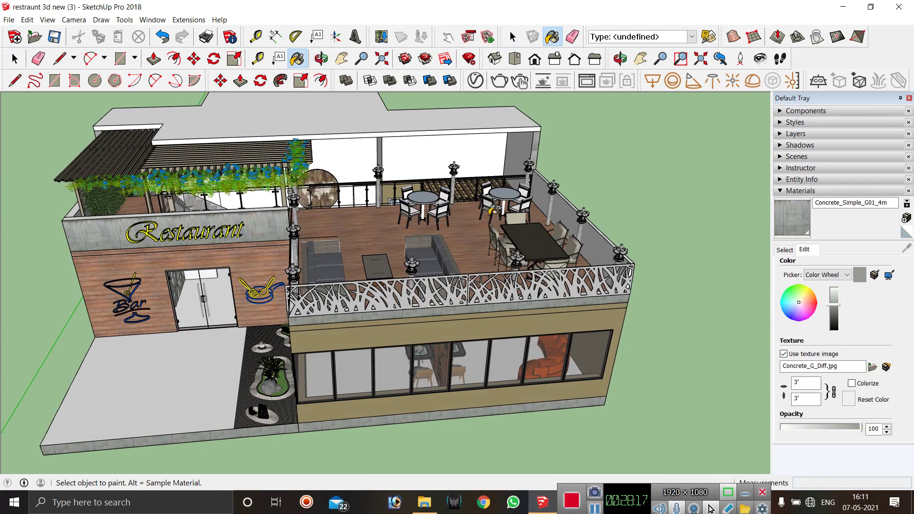
scroll(591, 212, up, 6)
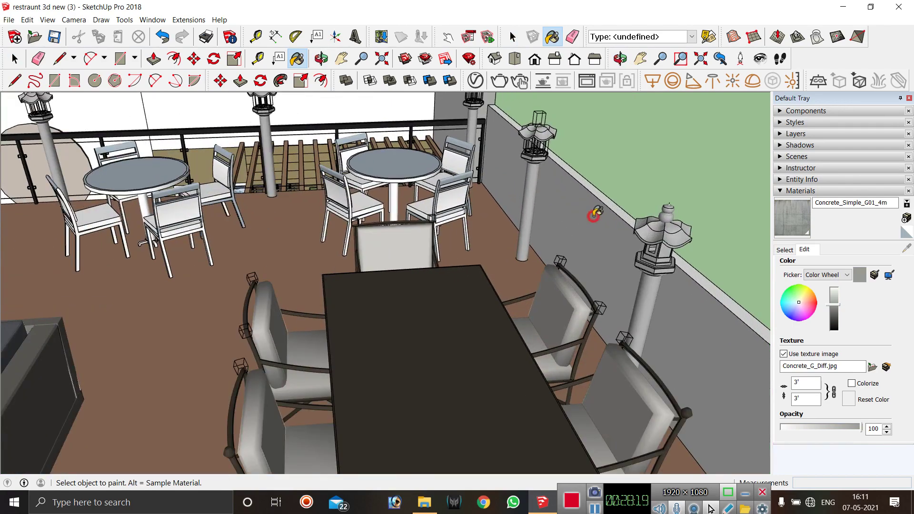
scroll(594, 213, down, 8)
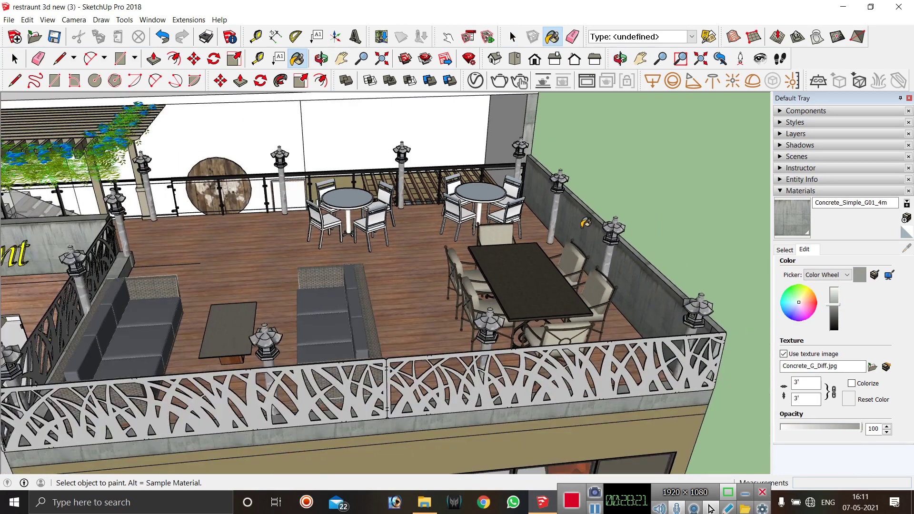
Paint the roof slab behind the terrace with the Concrete_Simple_G01_4m material.
scroll(586, 222, down, 3)
middle_drag(139, 251, 300, 149)
scroll(487, 256, up, 5)
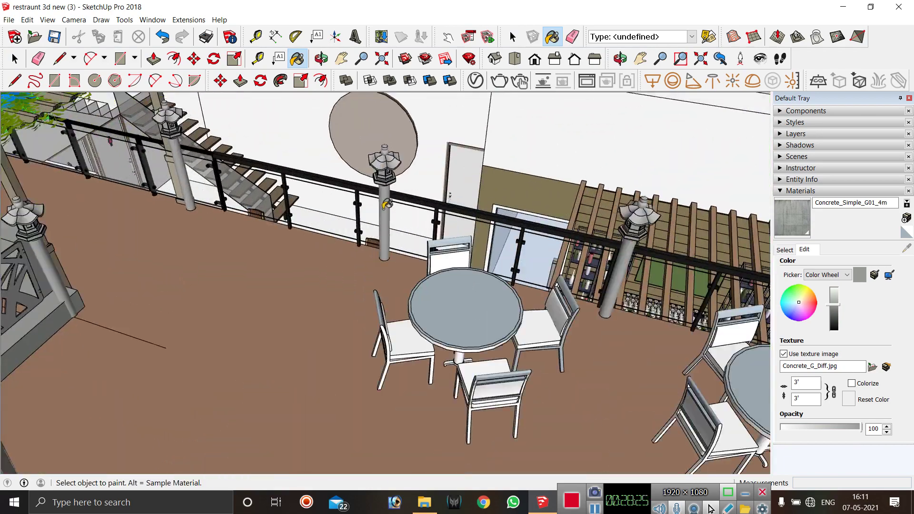
scroll(487, 256, down, 3)
mouse_move(487, 256)
middle_down()
mouse_move(685, 243)
mouse_move(450, 242)
mouse_move(507, 215)
middle_up()
key(b)
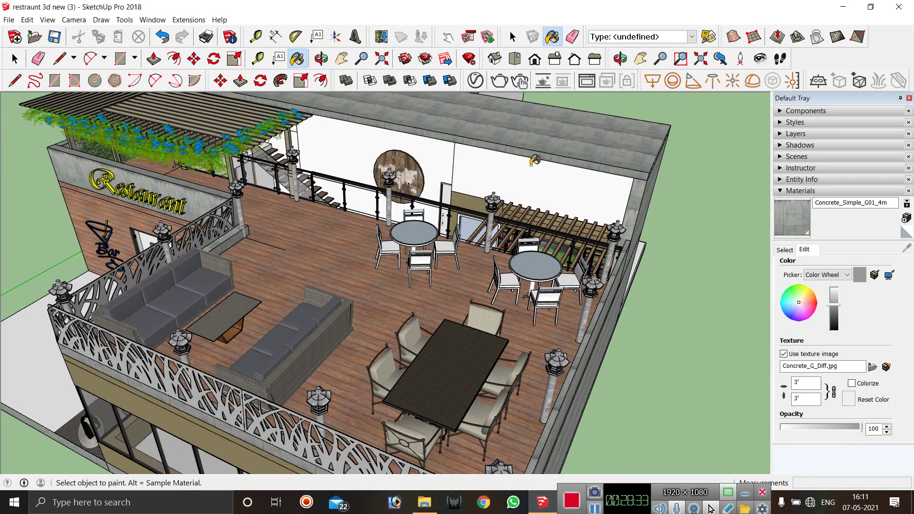
scroll(534, 161, down, 5)
key(space)
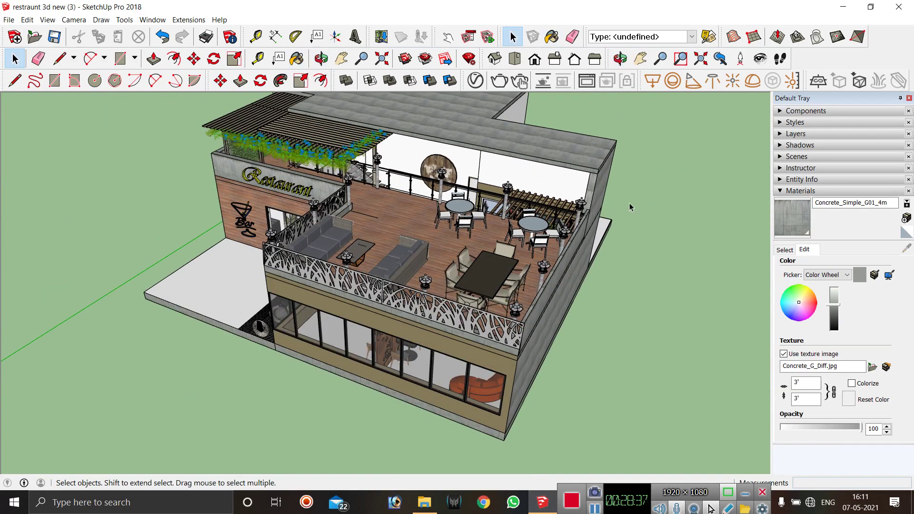
Sample the Wood_Planks_exterior front. material from the terrace floor for use on the rear pergola patio.
middle_drag(618, 206, 469, 288)
scroll(469, 288, down, 5)
middle_drag(310, 281, 388, 286)
scroll(460, 379, up, 3)
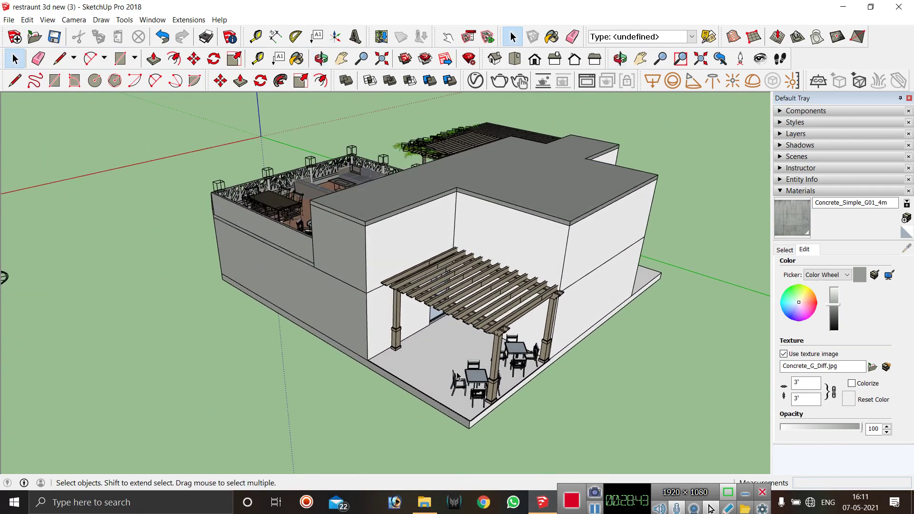
scroll(488, 392, up, 2)
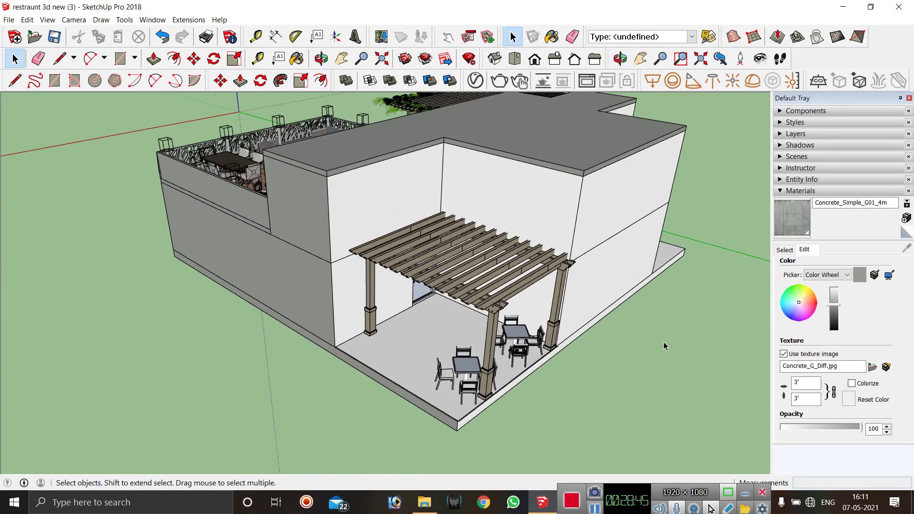
middle_drag(426, 150, 296, 183)
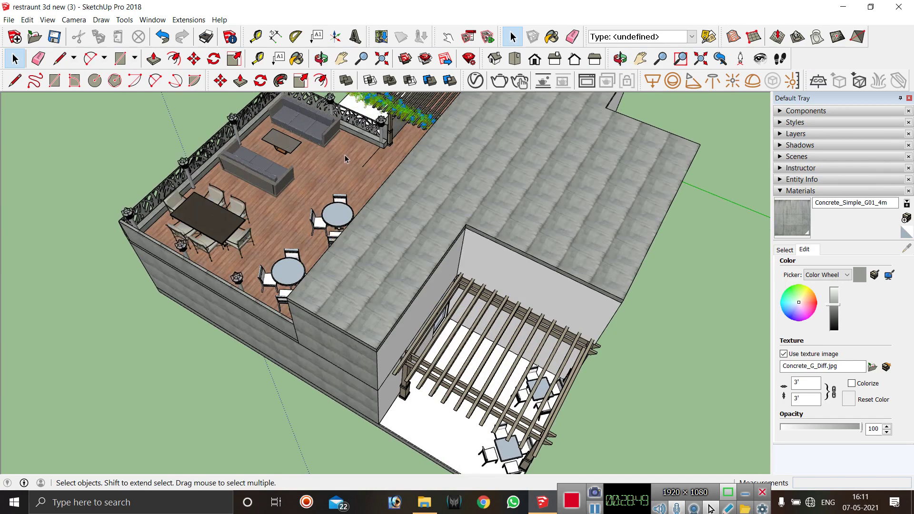
key(b)
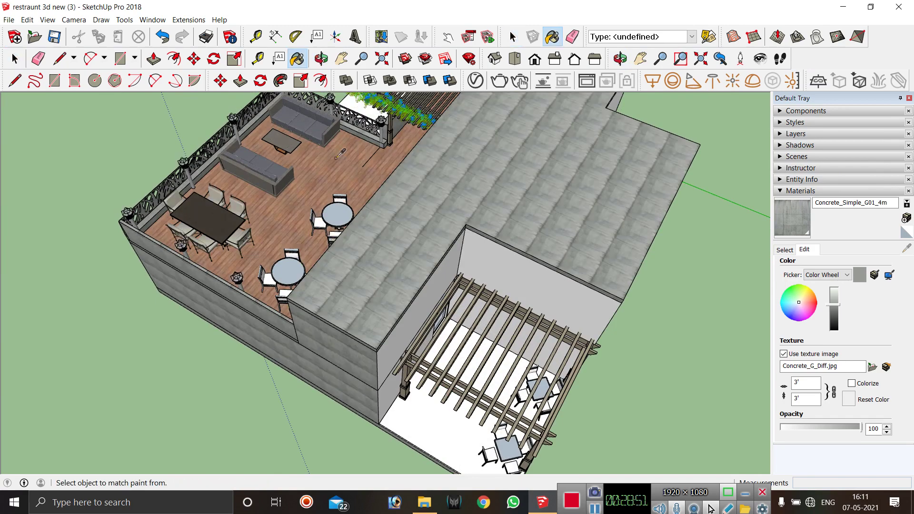
alt+click(339, 159)
middle_drag(466, 426, 440, 360)
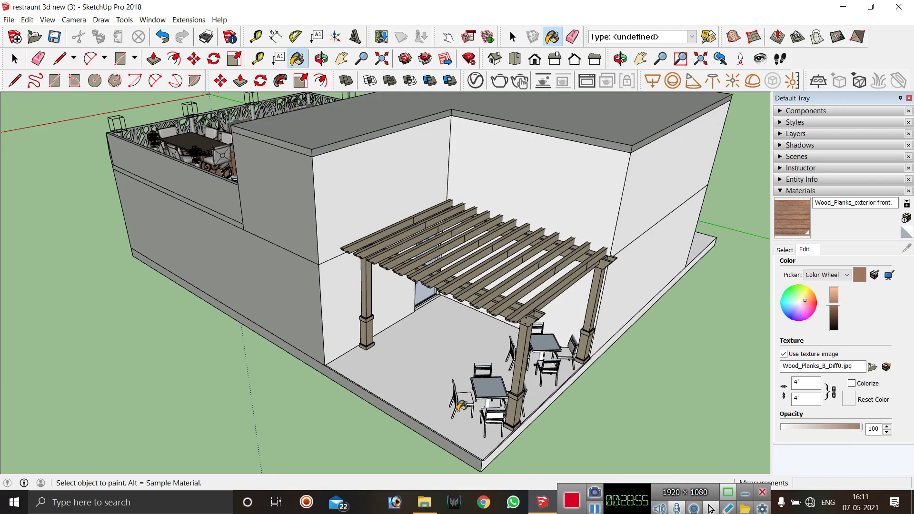
Open the building's base slab group for editing and select its top face under the rear pergola.
click(460, 407)
key(space)
click(422, 384)
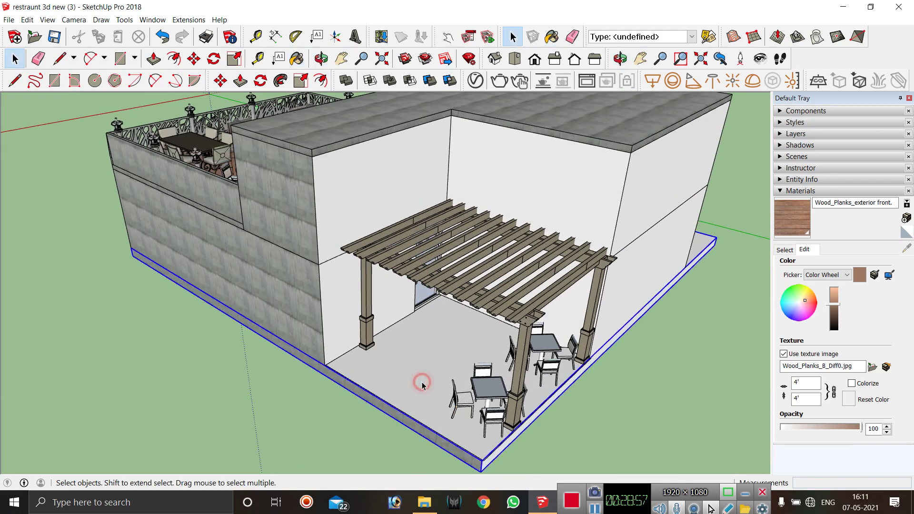
double_click(423, 385)
click(424, 387)
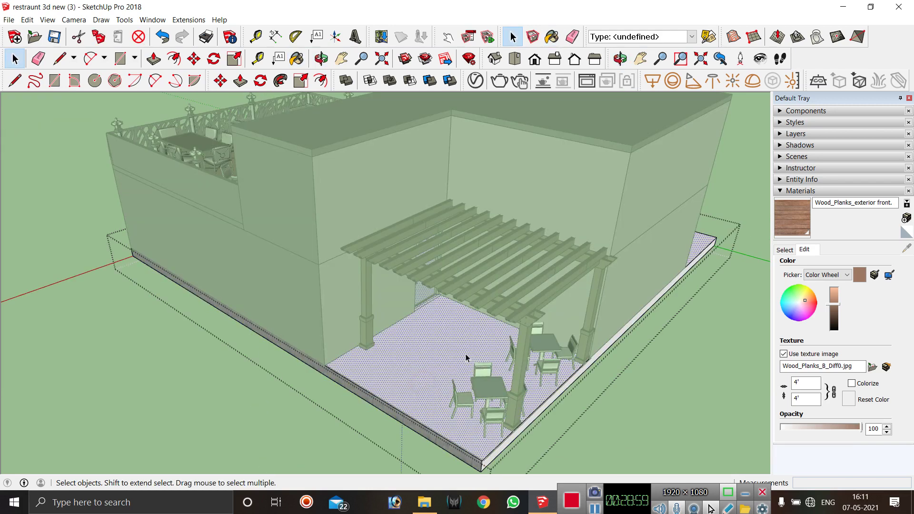
Draw a rectangle about 15' 3 1/2" by 15' on the base slab under the rear pergola, from the wall corner to the slab's outer corner.
key(o)
drag(383, 358, 418, 359)
scroll(476, 357, up, 6)
key(space)
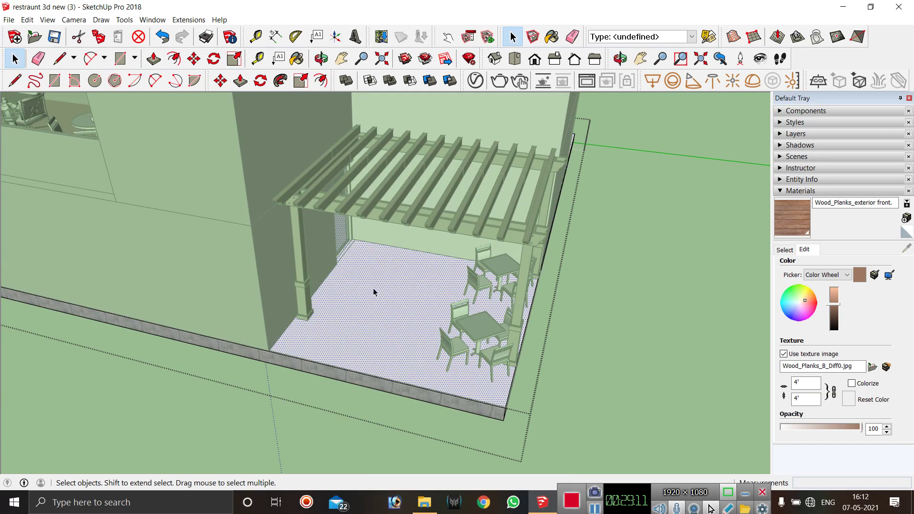
key(r)
scroll(345, 246, up, 5)
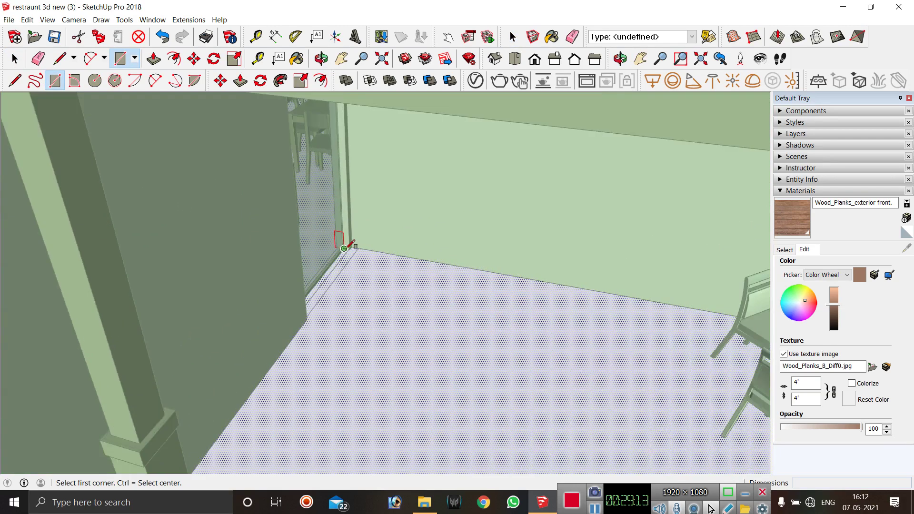
scroll(344, 248, up, 3)
click(366, 237)
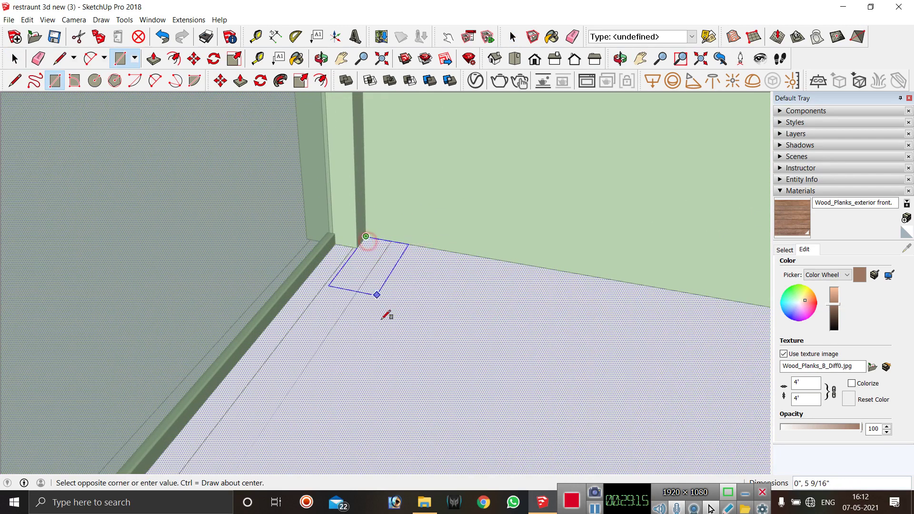
scroll(387, 315, down, 8)
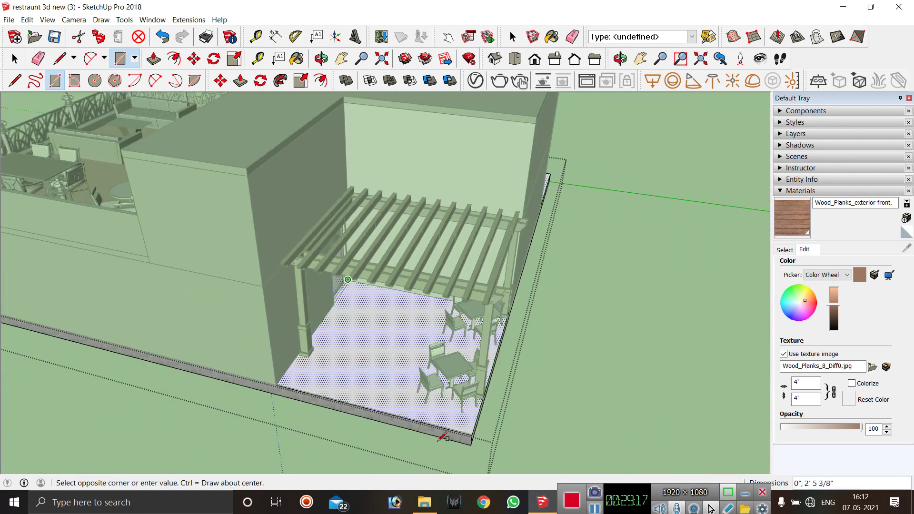
click(470, 436)
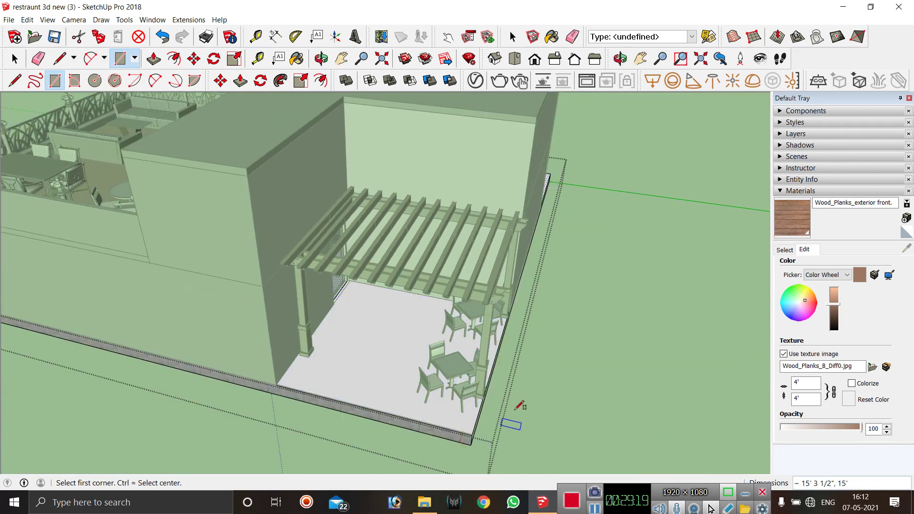
Paint the patio floor face under the rear pergola with the Wood_Planks_exterior front. material and close the slab group.
key(space)
click(386, 375)
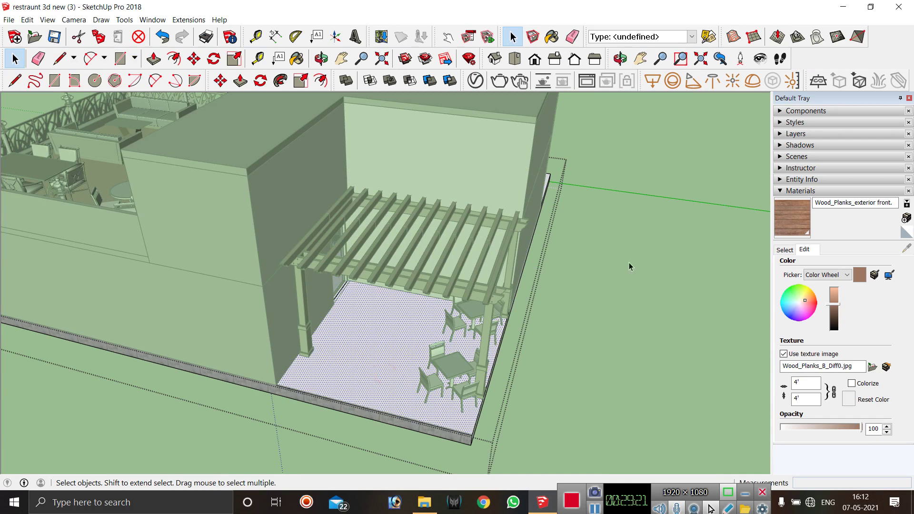
click(785, 217)
click(379, 341)
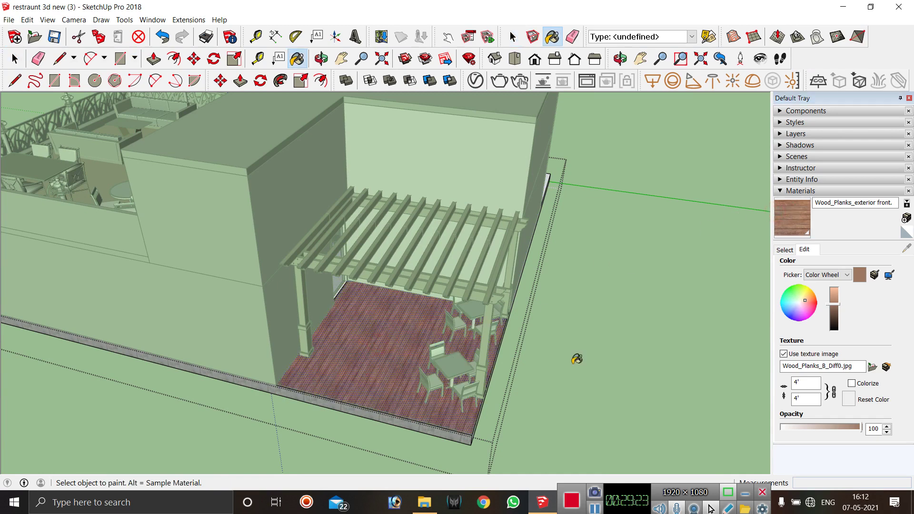
key(space)
click(608, 359)
Examine the building's exterior from several sides and the white wall behind the terrace railing with the round world-map panel.
middle_drag(608, 359, 581, 274)
middle_drag(360, 366, 584, 435)
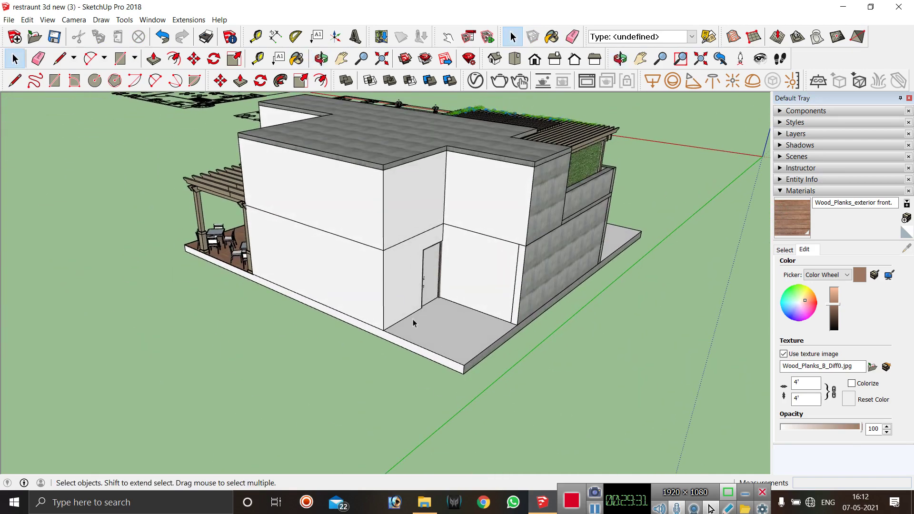
middle_drag(413, 323, 165, 329)
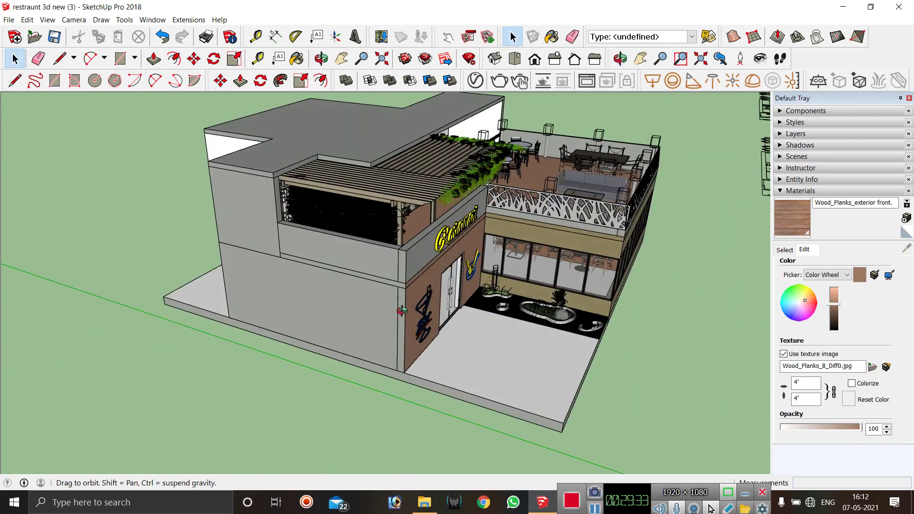
middle_drag(401, 310, 597, 239)
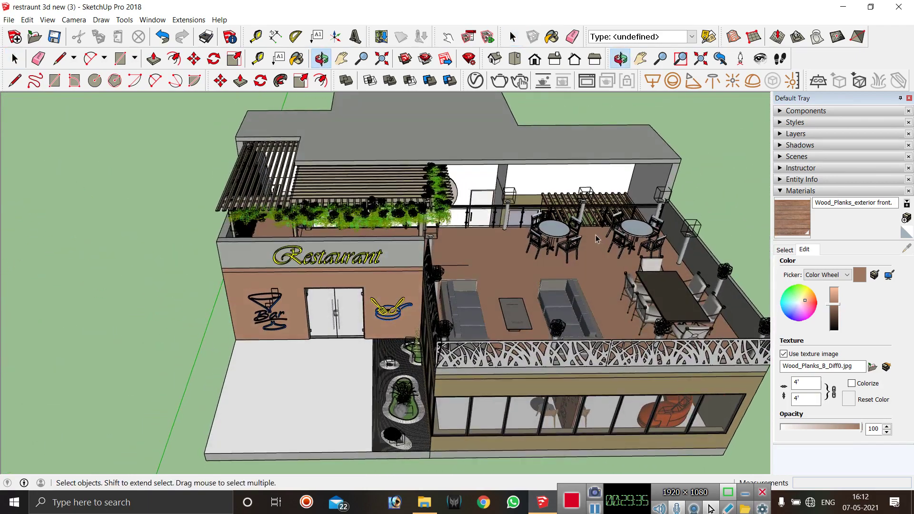
scroll(597, 239, up, 6)
middle_drag(459, 167, 457, 296)
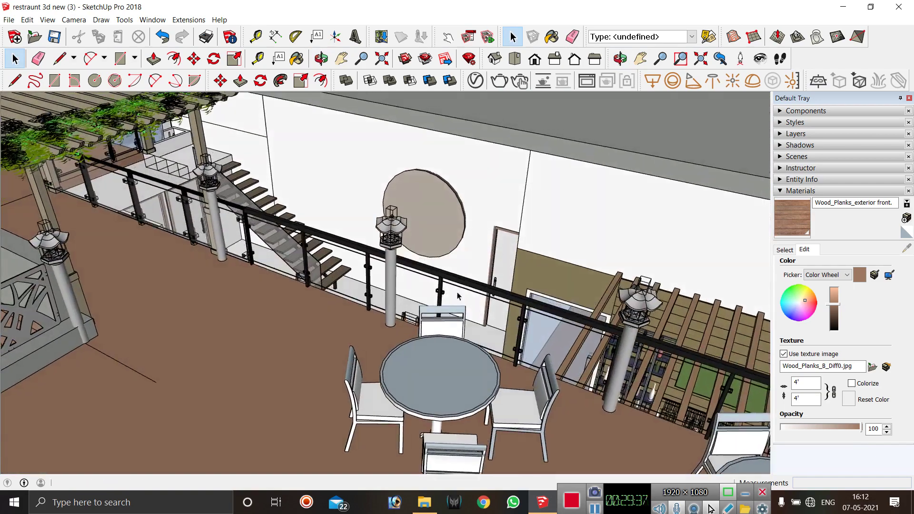
scroll(395, 247, down, 2)
scroll(363, 188, up, 5)
middle_drag(508, 372, 594, 449)
scroll(399, 129, up, 2)
middle_drag(449, 241, 245, 228)
scroll(245, 229, down, 5)
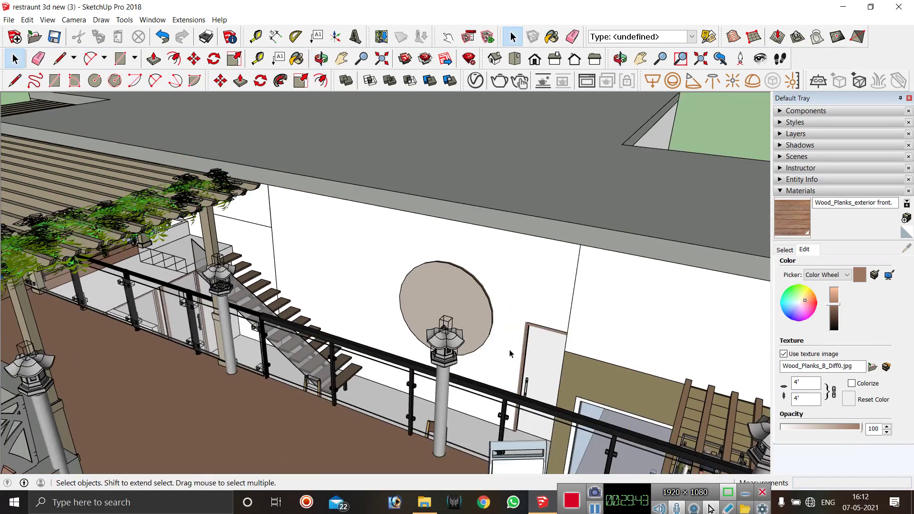
middle_drag(510, 352, 448, 208)
scroll(449, 208, up, 2)
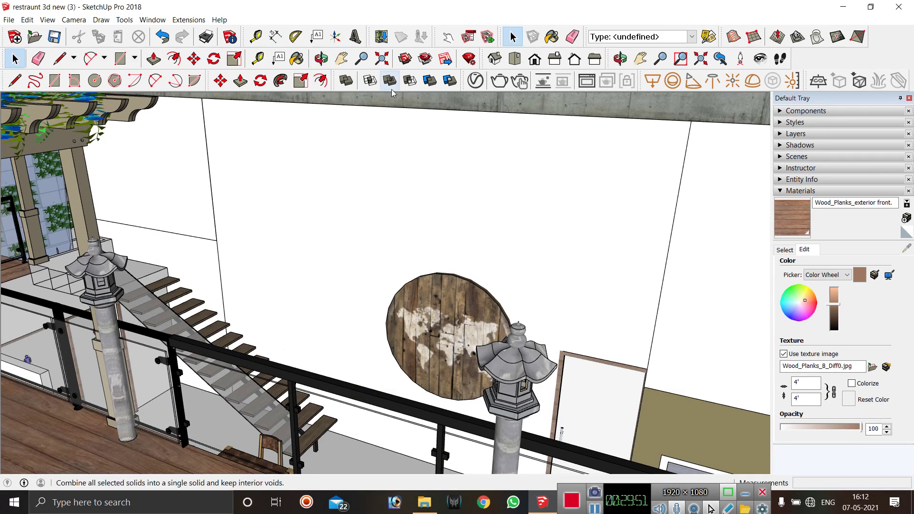
Create a new Generic material in the V-Ray Asset Editor, with the settings and library panes collapsed.
click(474, 81)
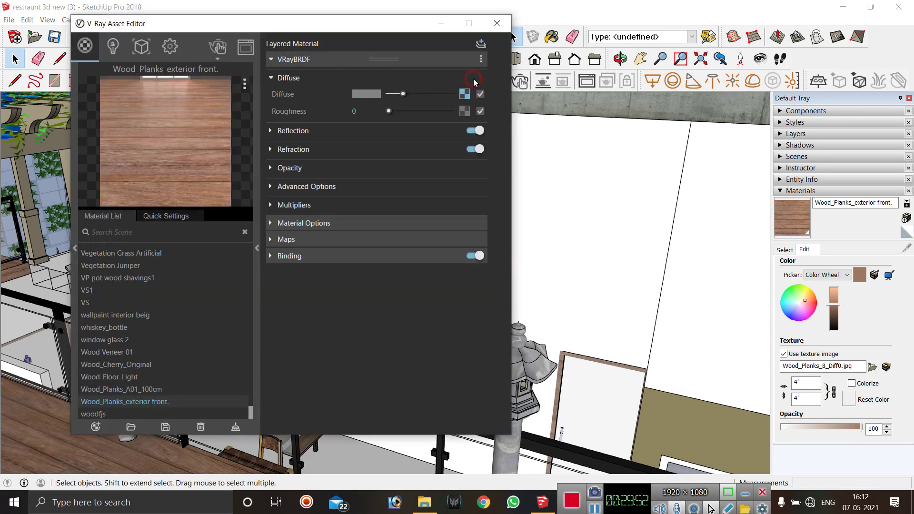
click(257, 250)
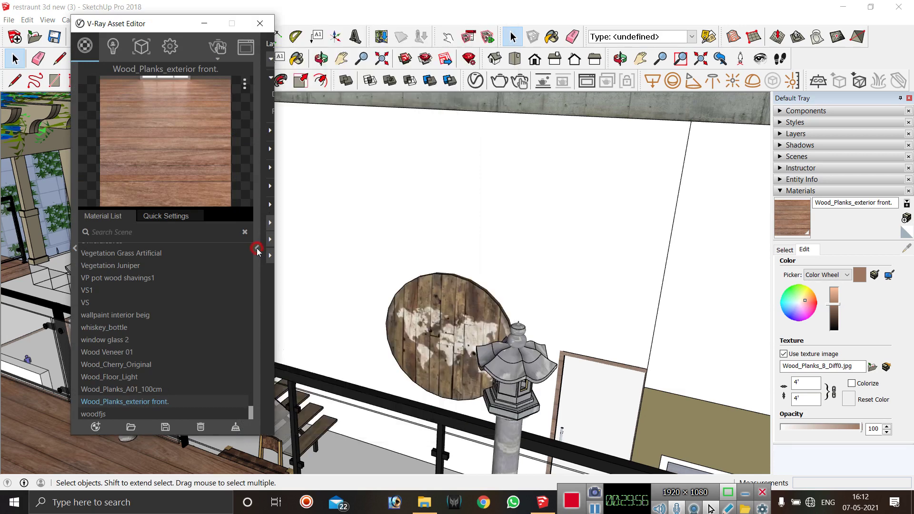
click(75, 252)
drag(171, 17, 379, 20)
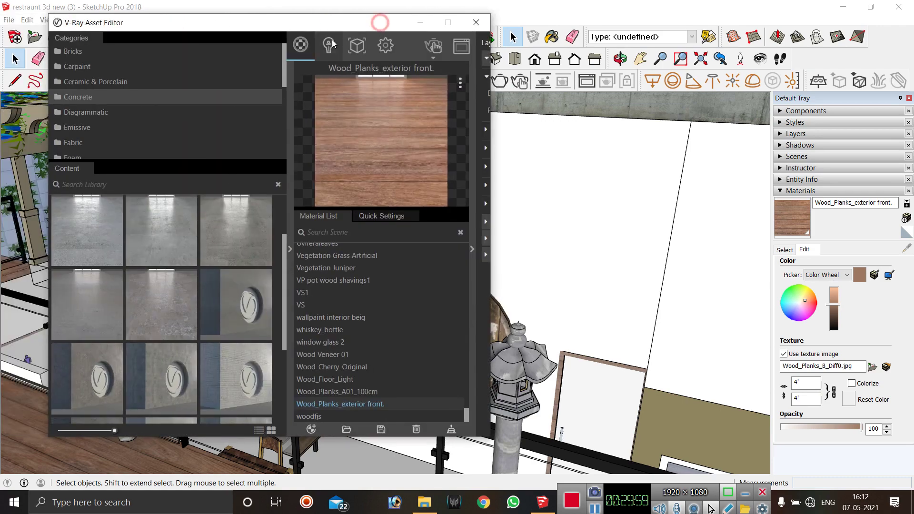
click(290, 248)
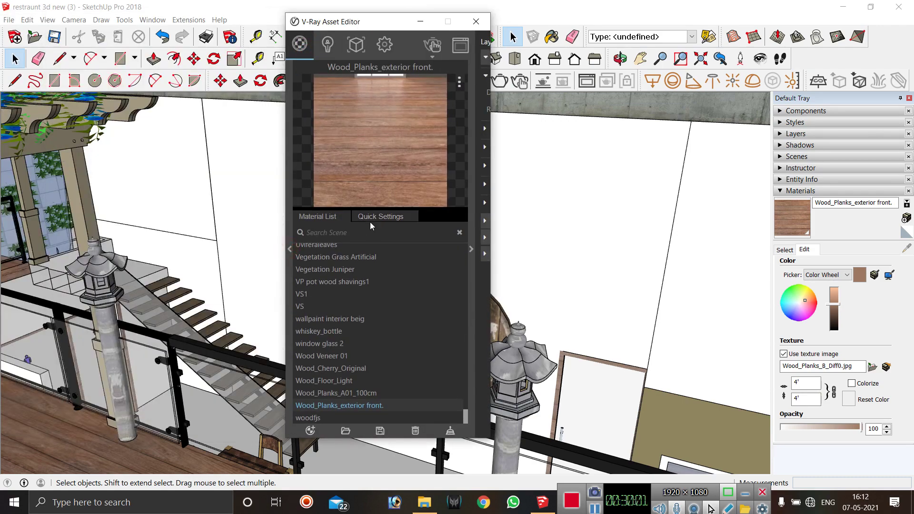
scroll(354, 298, up, 20)
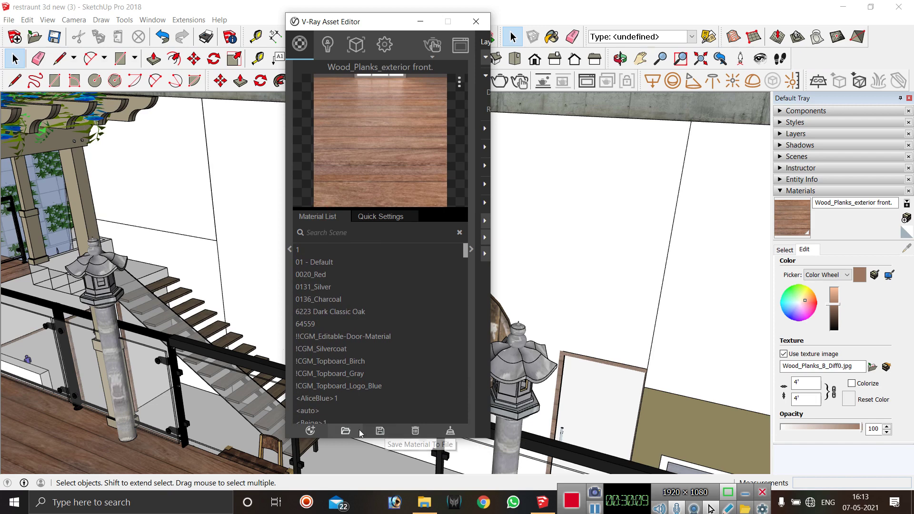
click(310, 431)
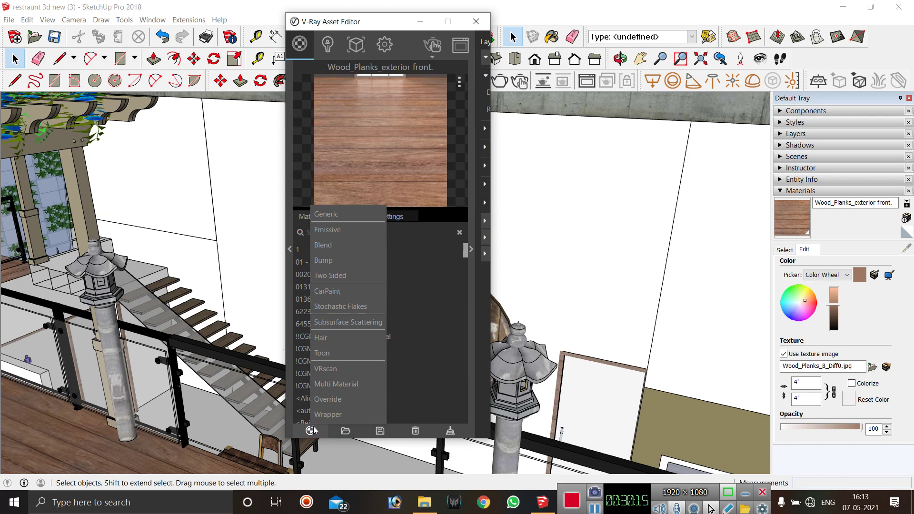
click(367, 217)
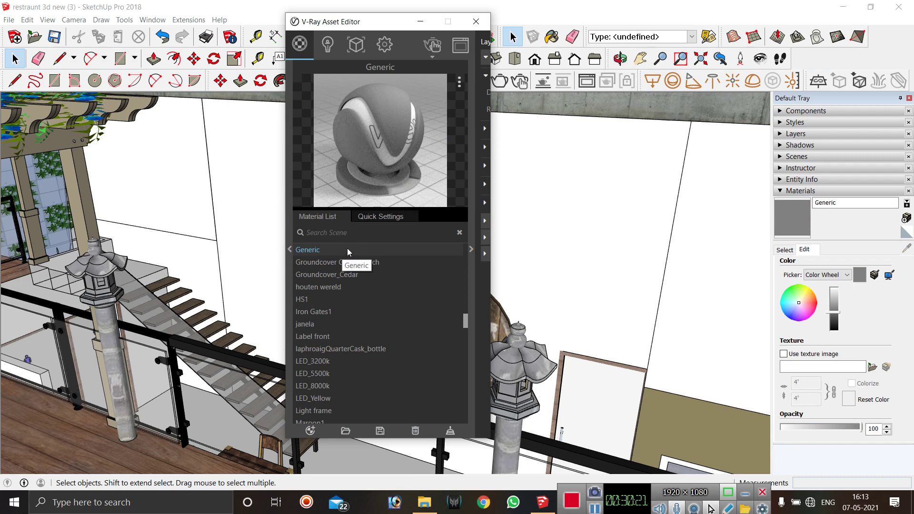
Try the Fabric, Floor and Ground preview scenes on the Generic material and set its preview to Wall.
right_click(348, 251)
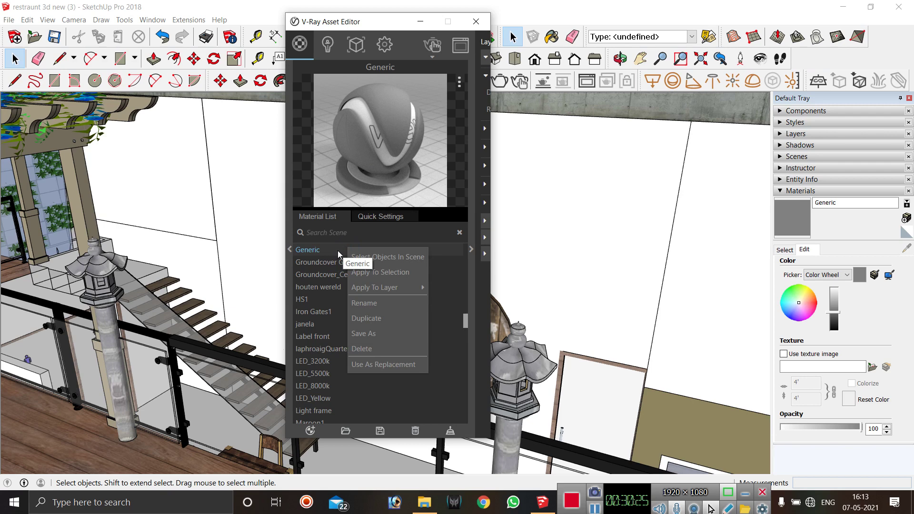
click(338, 251)
click(460, 86)
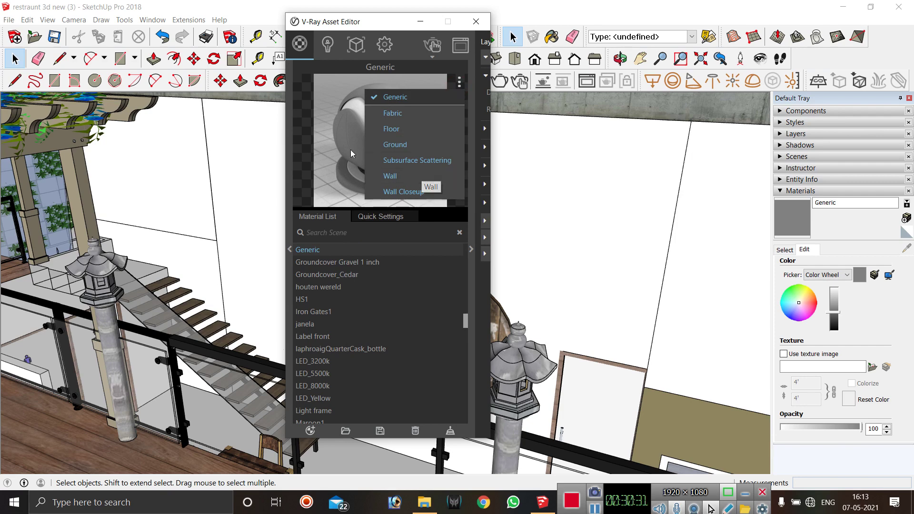
click(407, 113)
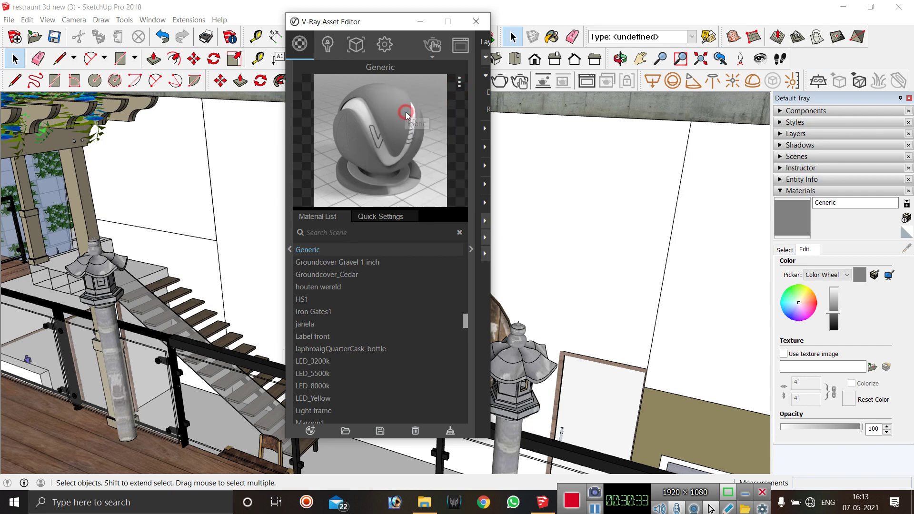
click(459, 84)
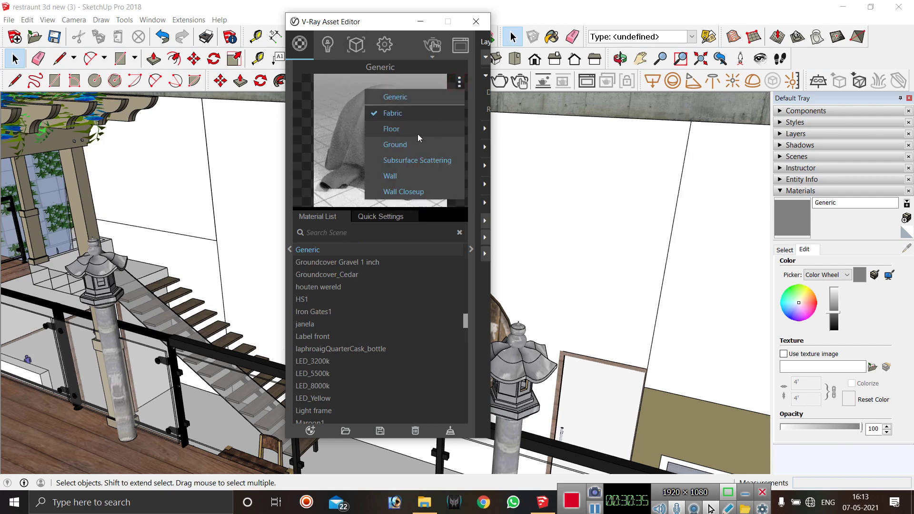
click(419, 129)
click(459, 90)
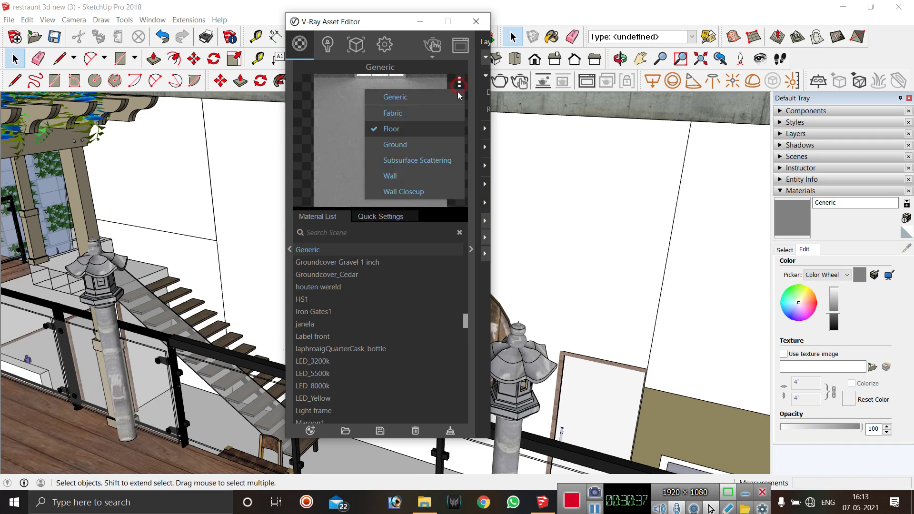
click(431, 144)
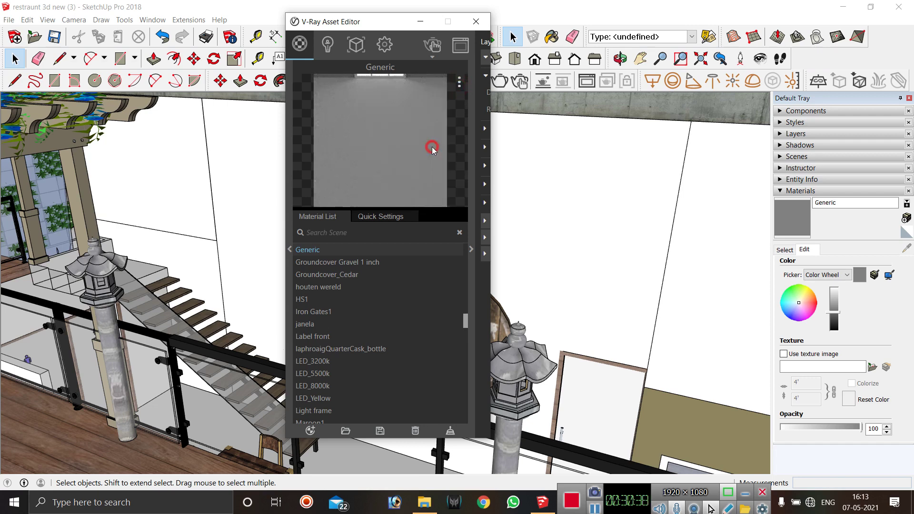
click(460, 87)
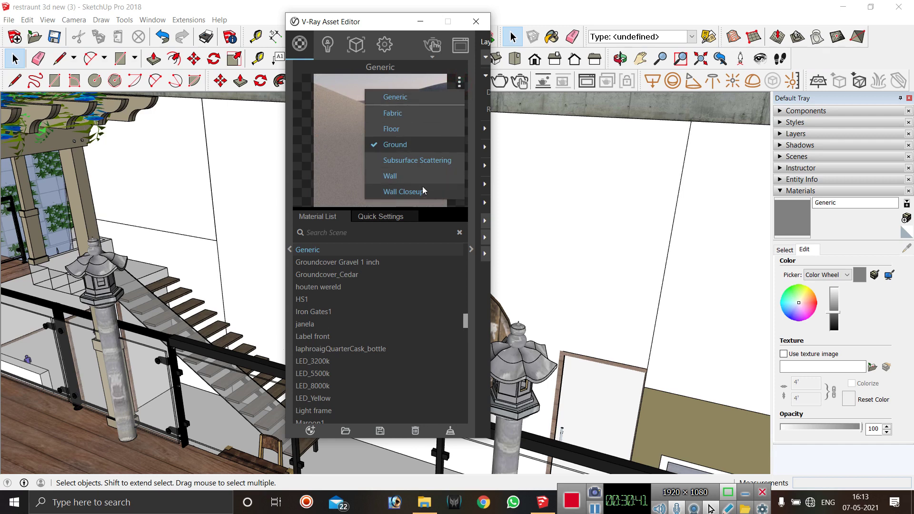
click(419, 180)
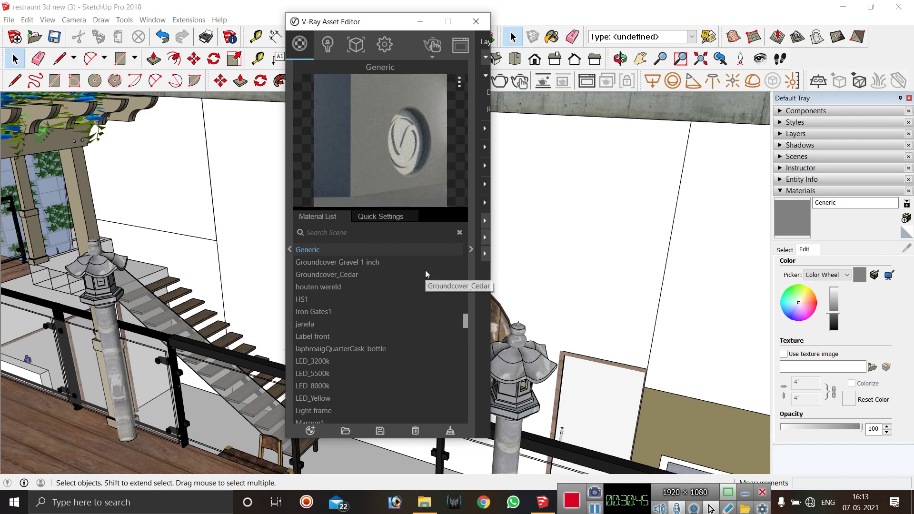
Start choosing a texture image for the Generic material and open the materials jpegs folder from the Desktop.
click(596, 510)
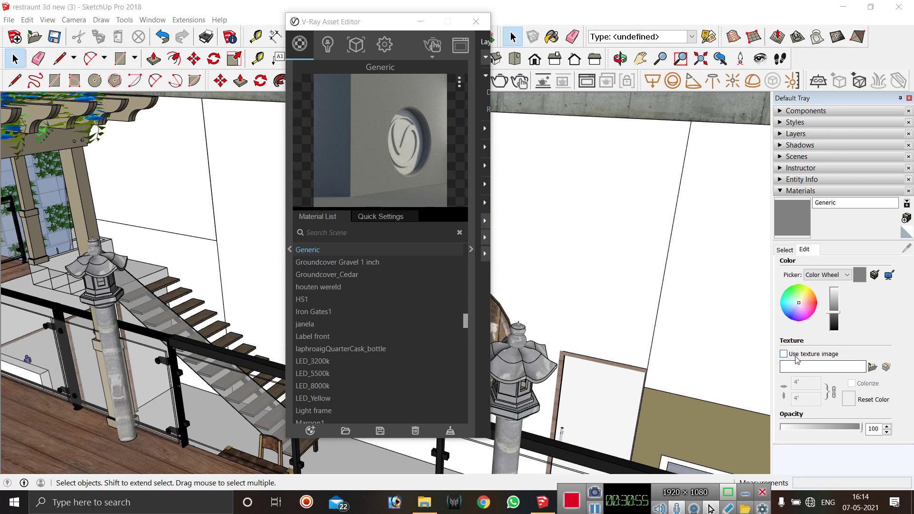
click(872, 368)
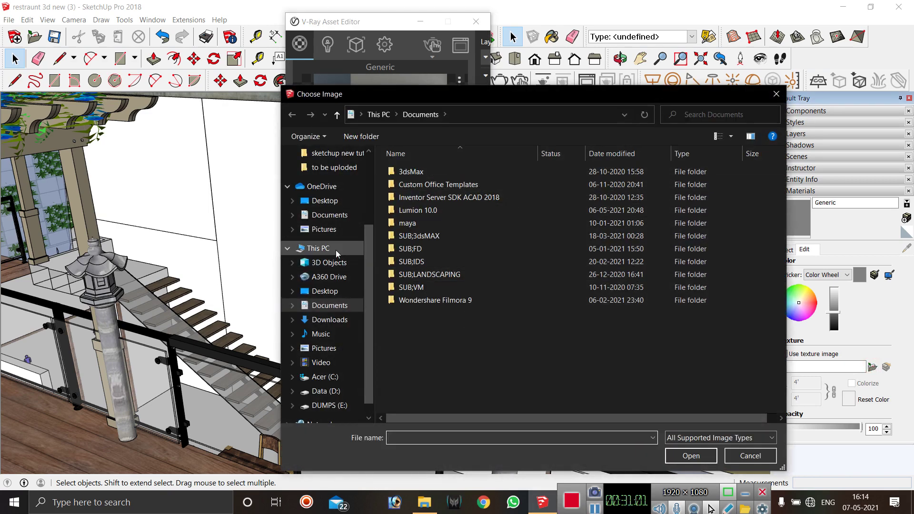
click(343, 293)
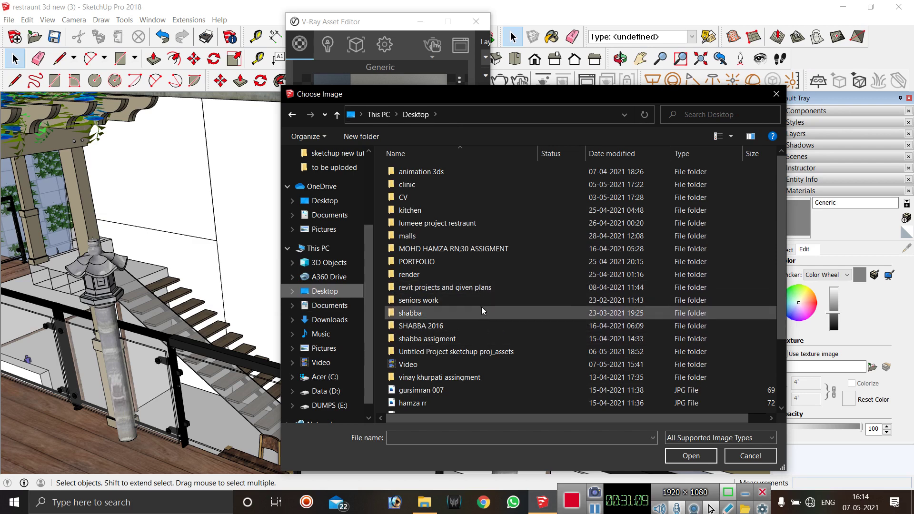
scroll(471, 352, down, 3)
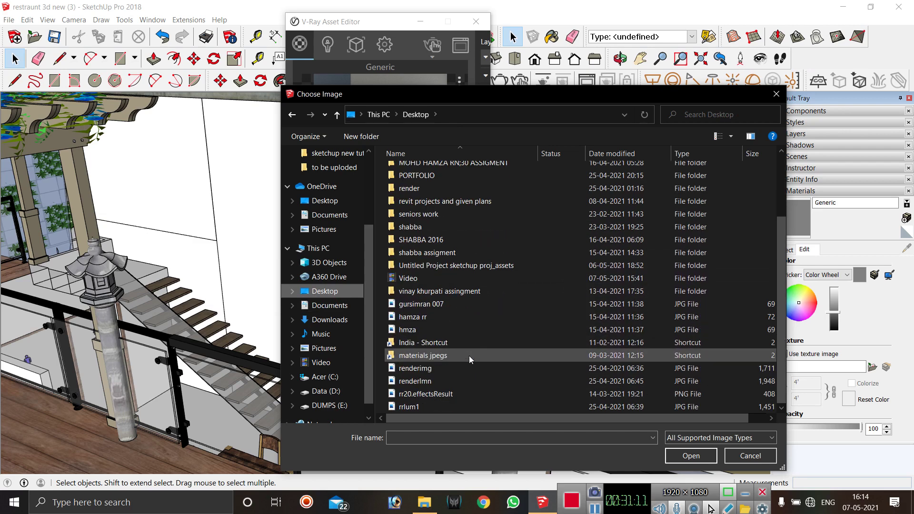
double_click(473, 356)
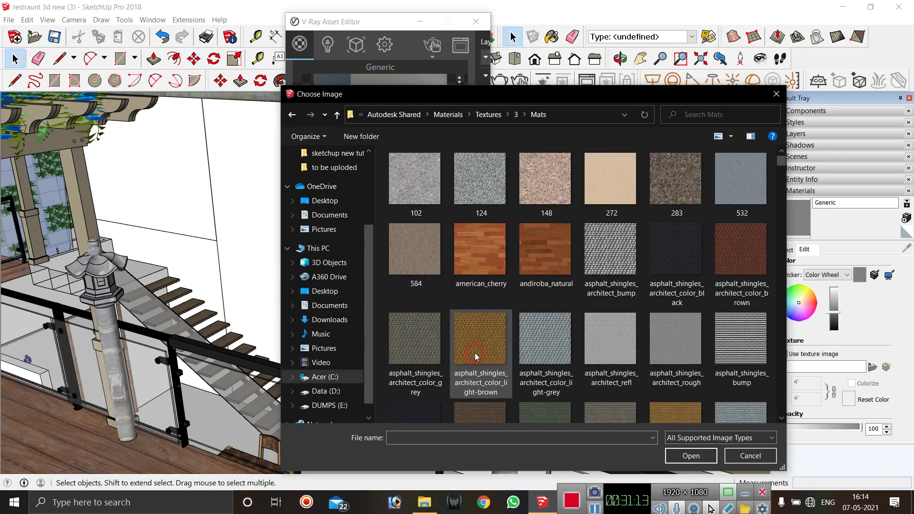
Find the Brick_Non_Uniform_Running_Gray image among the brick textures and load it as the Generic material's texture.
scroll(568, 238, down, 3)
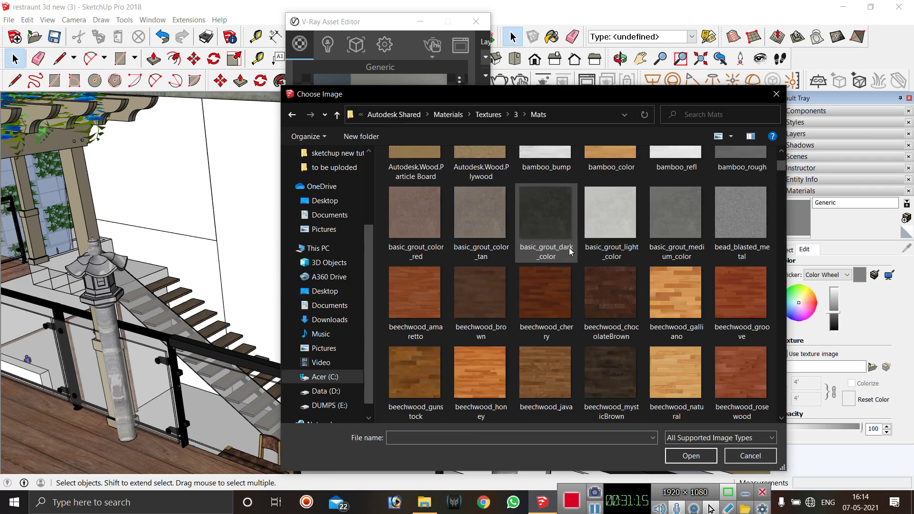
scroll(570, 253, down, 4)
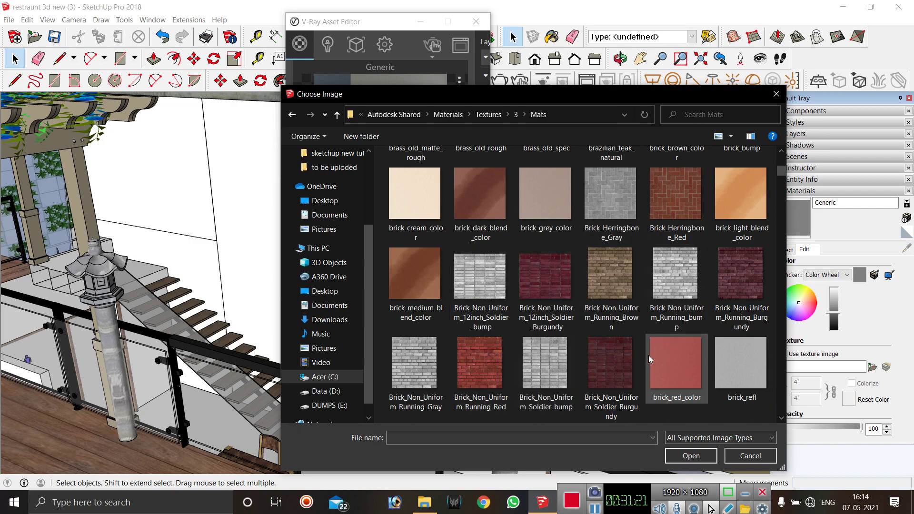
scroll(648, 355, down, 5)
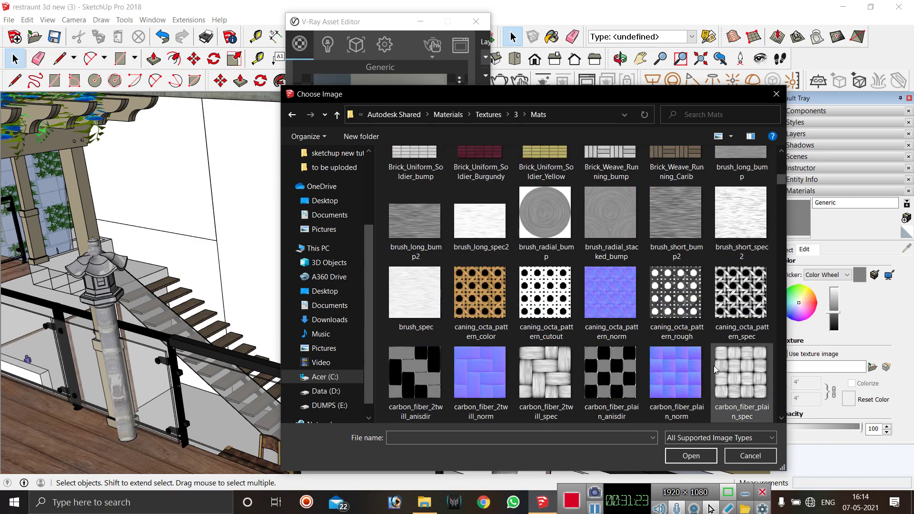
scroll(487, 298, down, 5)
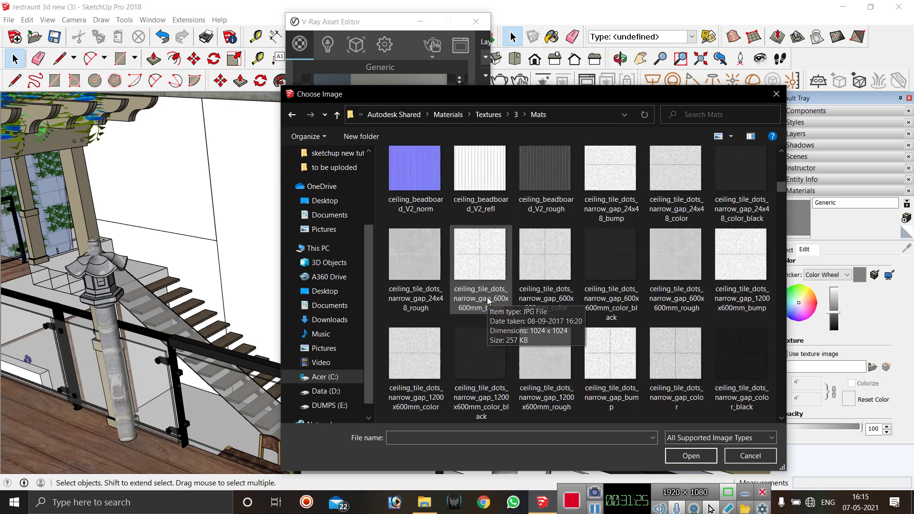
scroll(524, 309, down, 5)
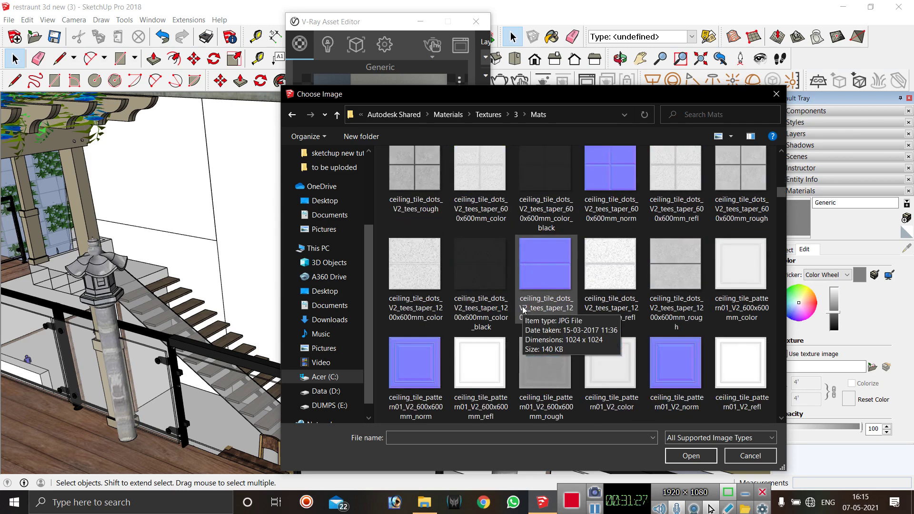
scroll(523, 309, down, 5)
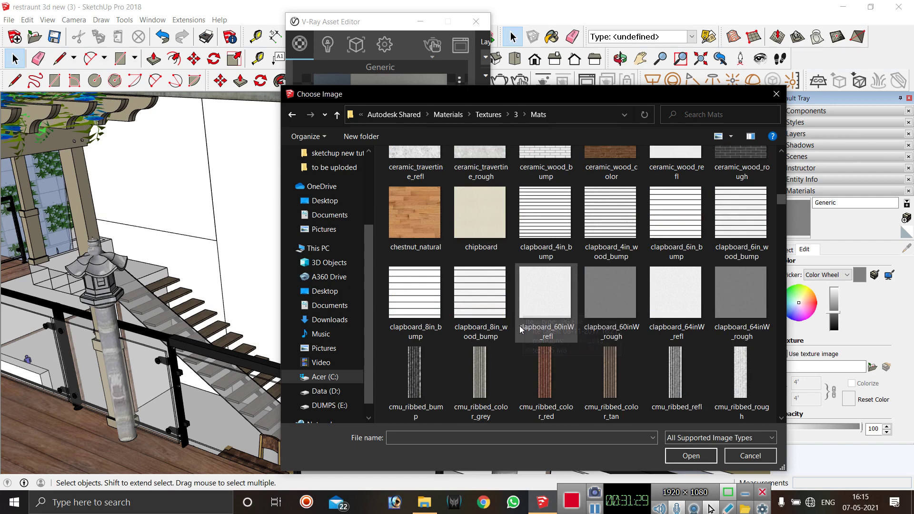
scroll(520, 316, up, 10)
scroll(520, 323, up, 3)
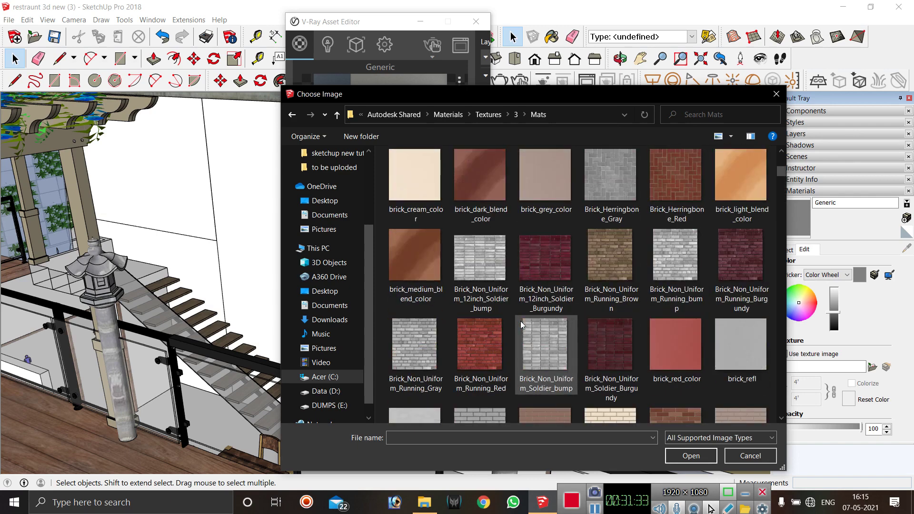
scroll(492, 324, up, 3)
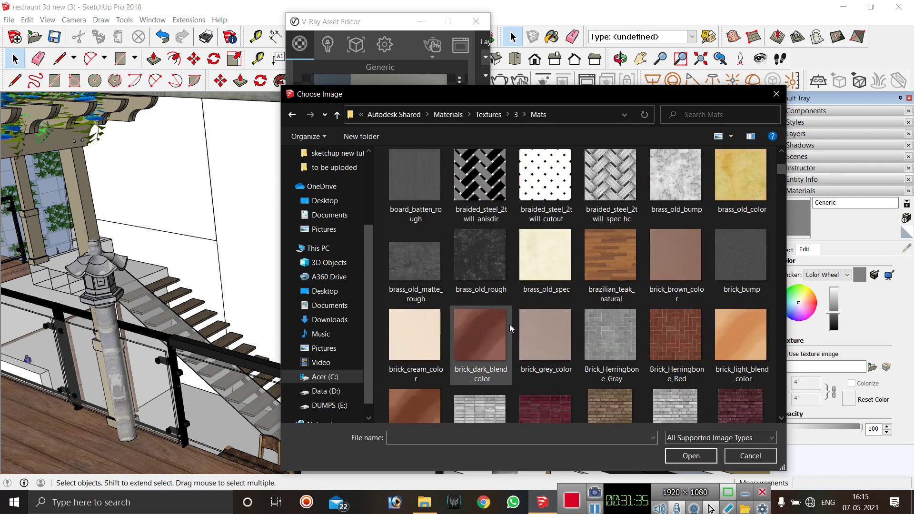
scroll(509, 324, down, 3)
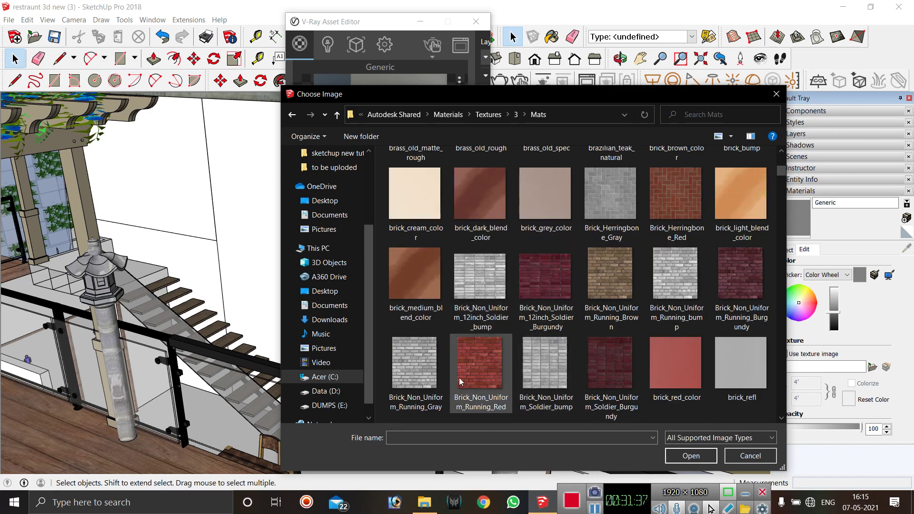
click(425, 361)
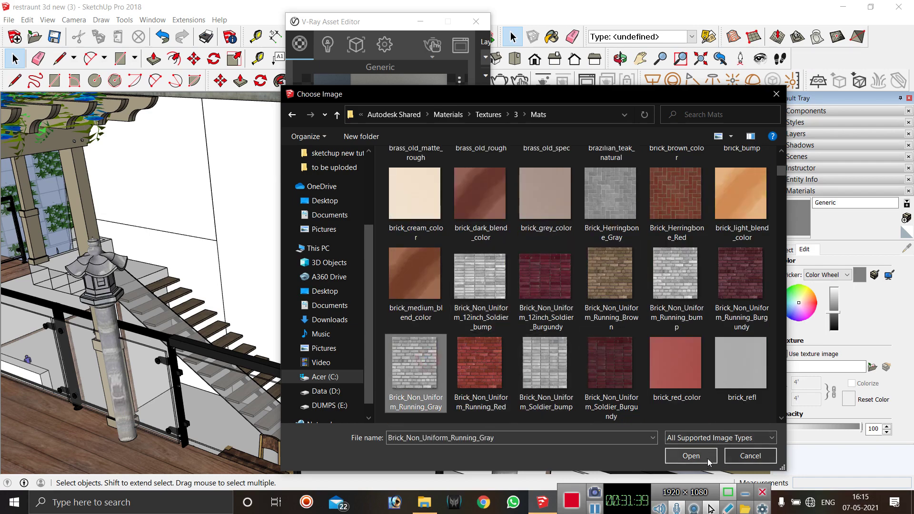
click(691, 456)
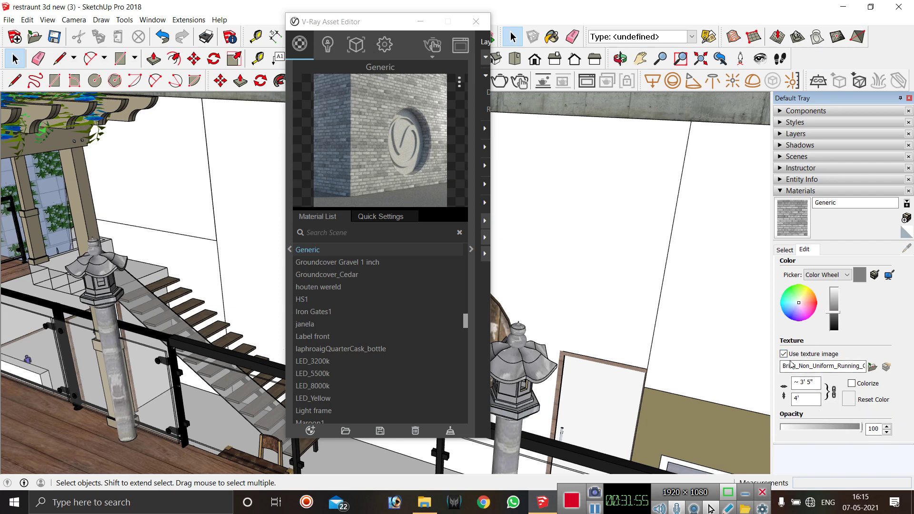
click(872, 367)
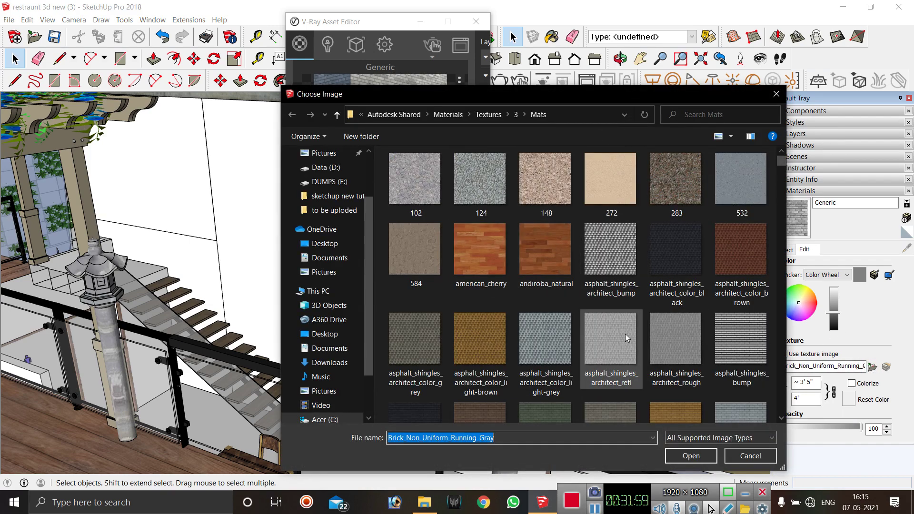
scroll(624, 334, down, 5)
scroll(624, 335, down, 10)
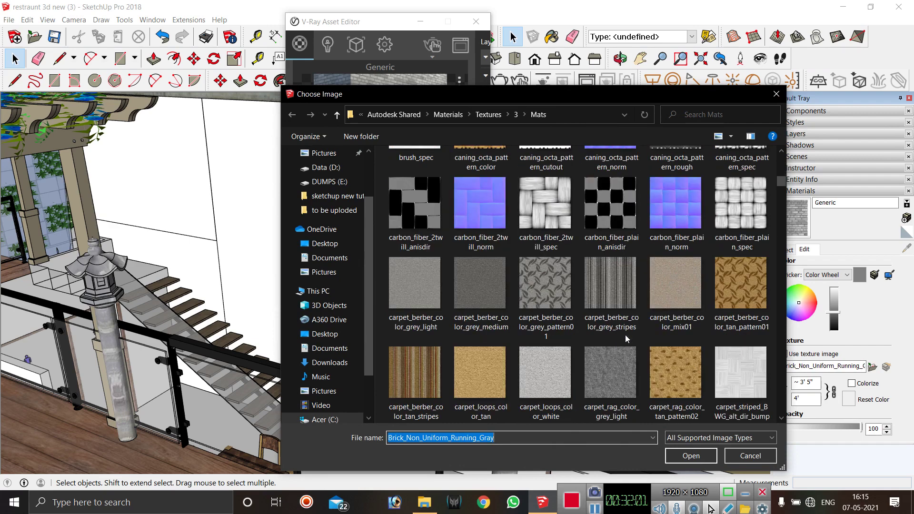
scroll(625, 335, up, 6)
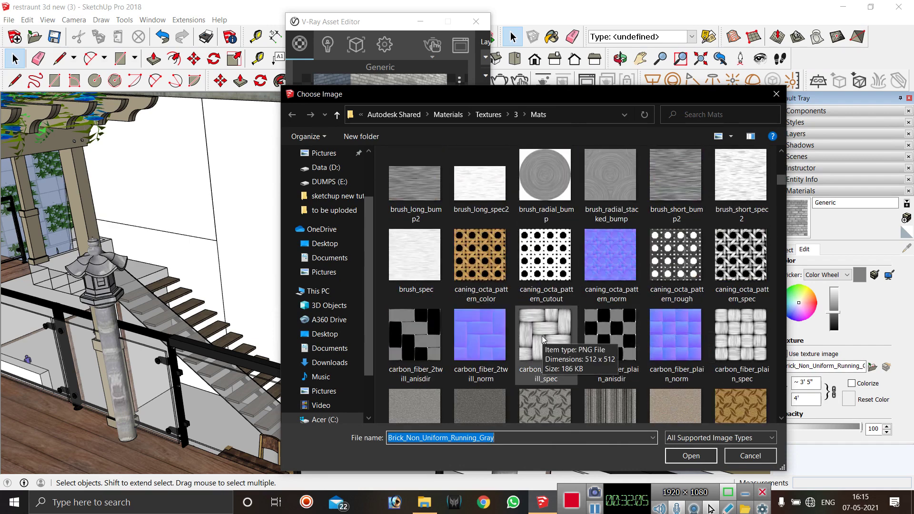
scroll(547, 340, down, 5)
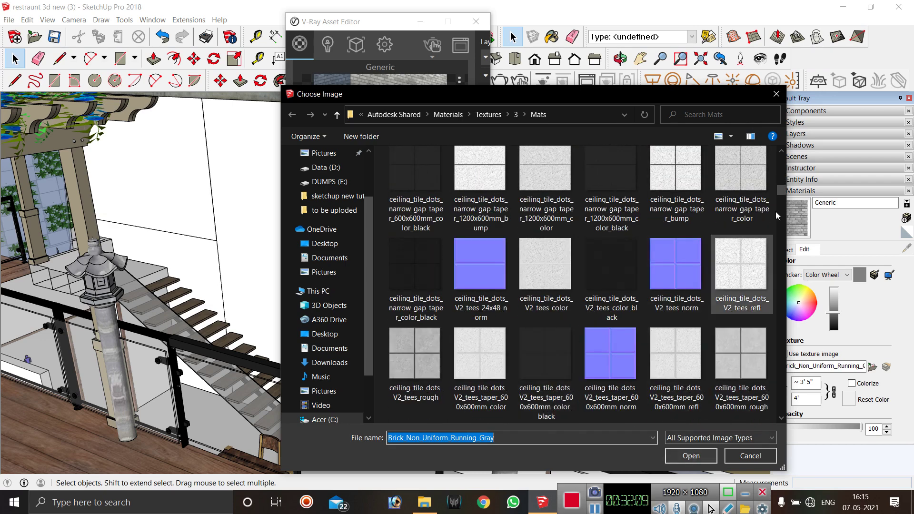
click(776, 94)
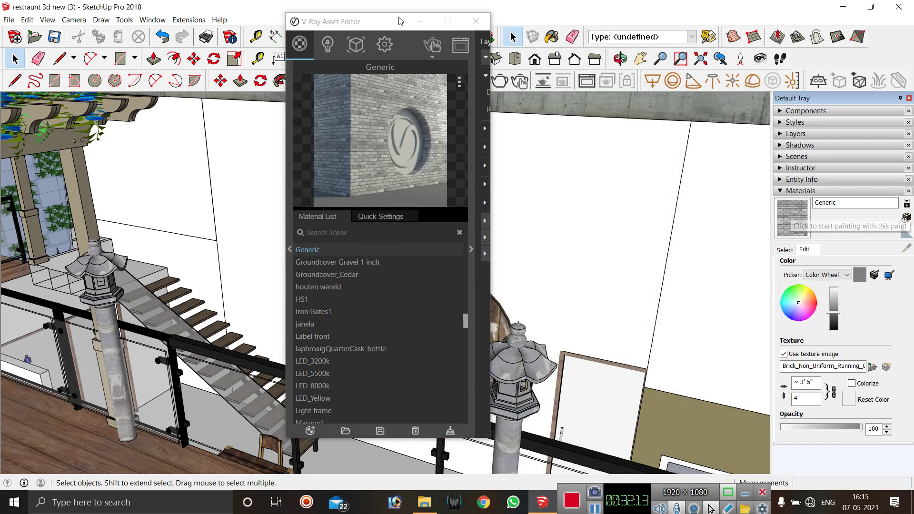
Move the V-Ray Asset Editor off the wall and raise the Generic material's Reflection slightly to a dark gray.
drag(393, 21, 119, 59)
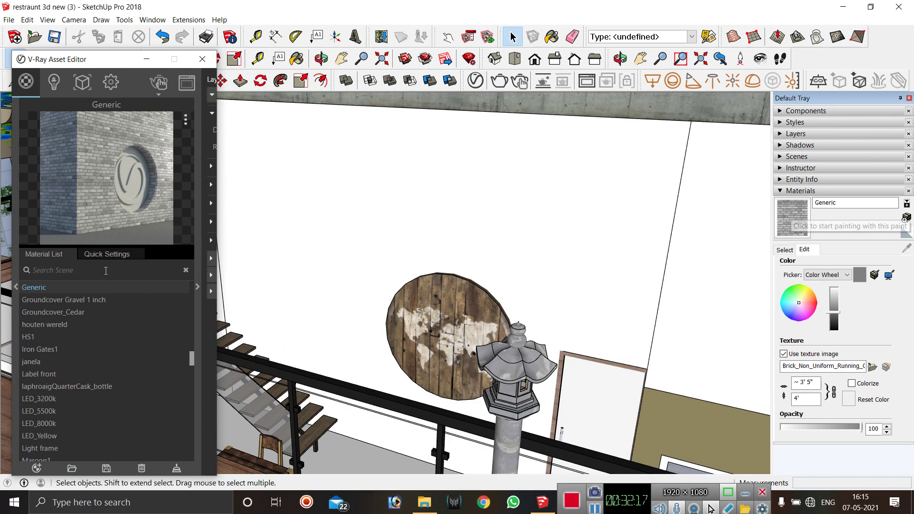
click(111, 253)
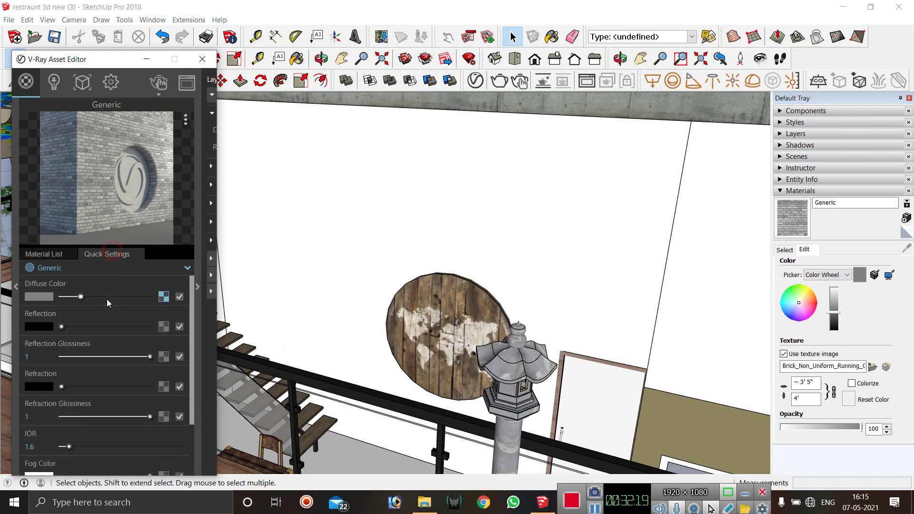
click(70, 327)
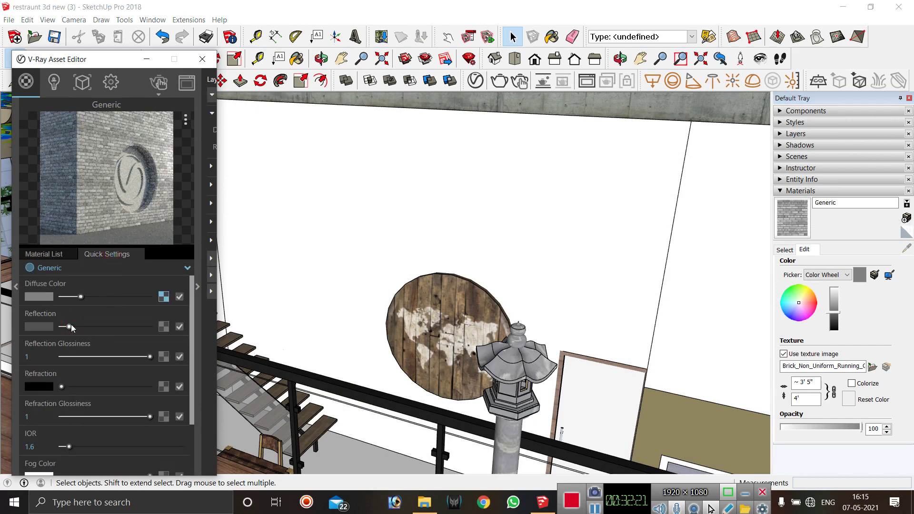
Inside the wall group, select the large wall face and the lower face beside the stairs, and paint both with the Generic brick material.
click(423, 222)
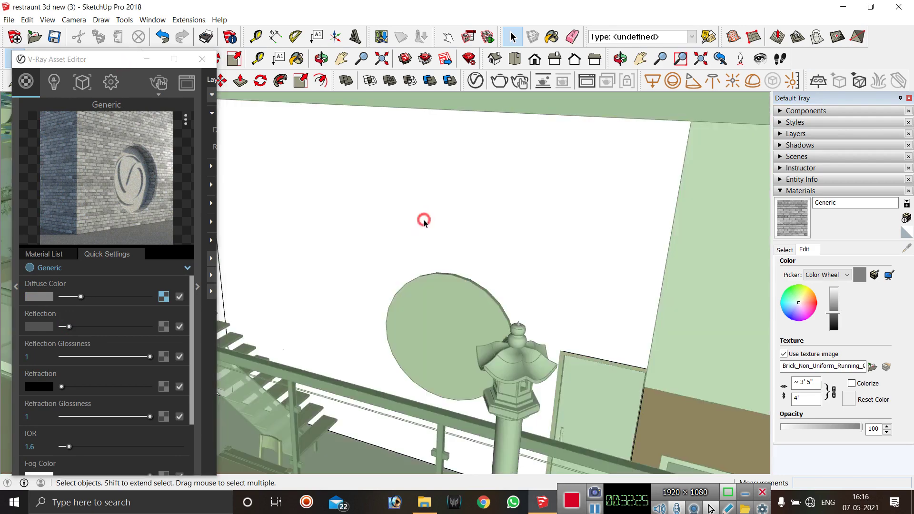
click(423, 222)
drag(117, 59, 29, 127)
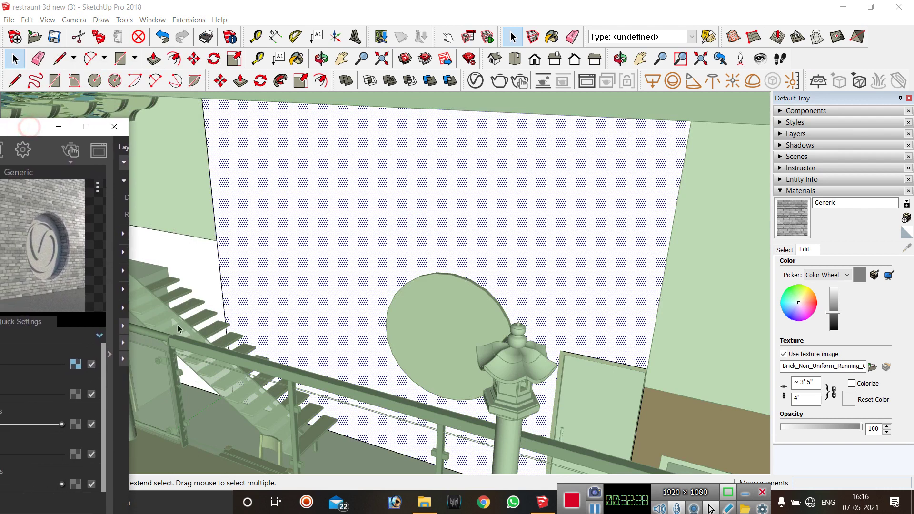
click(197, 265)
click(798, 226)
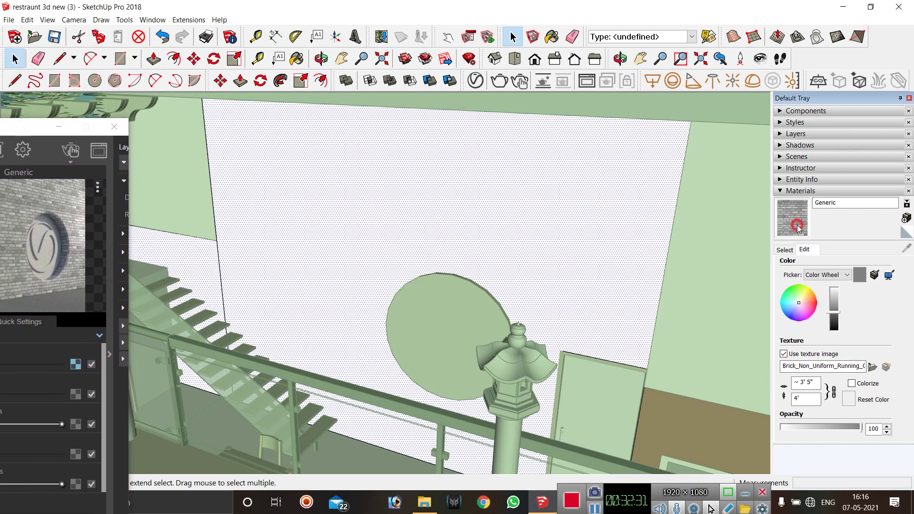
click(316, 275)
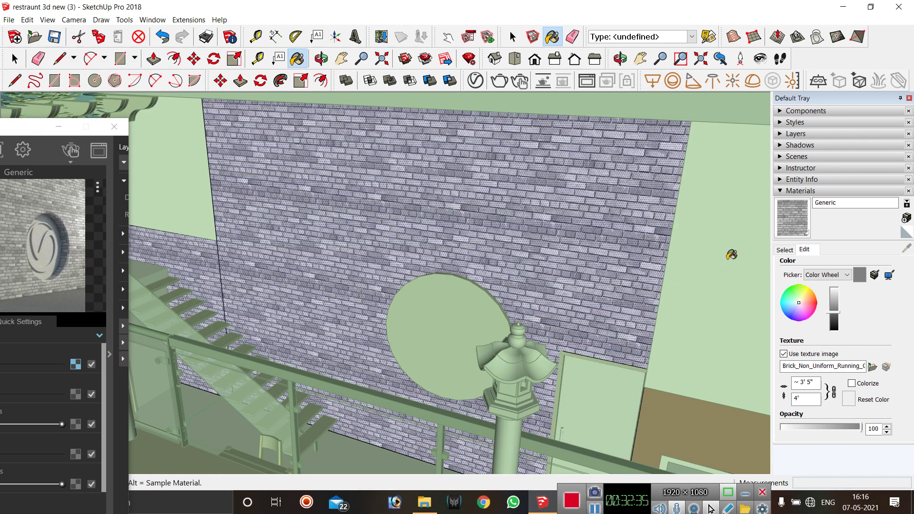
Set the brick texture's width to 5' and close the V-Ray Asset Editor.
click(813, 382)
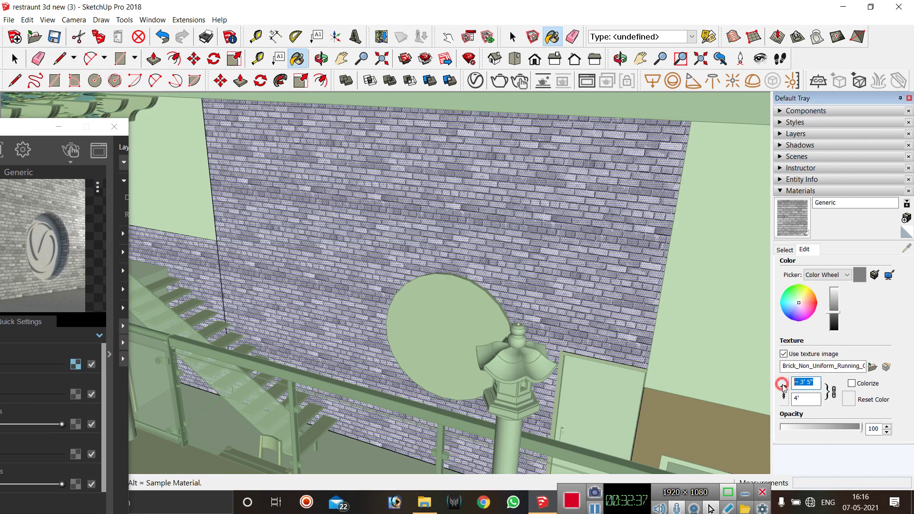
text(5')
key(Return)
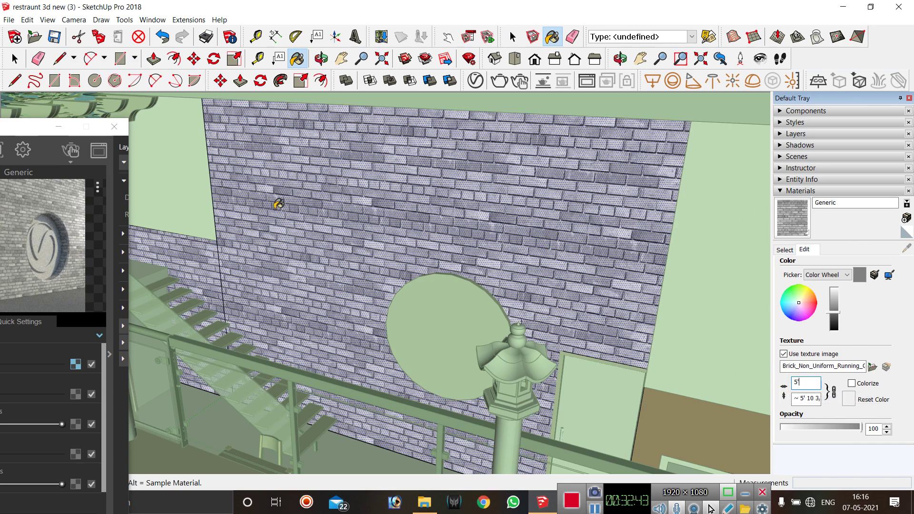
click(114, 127)
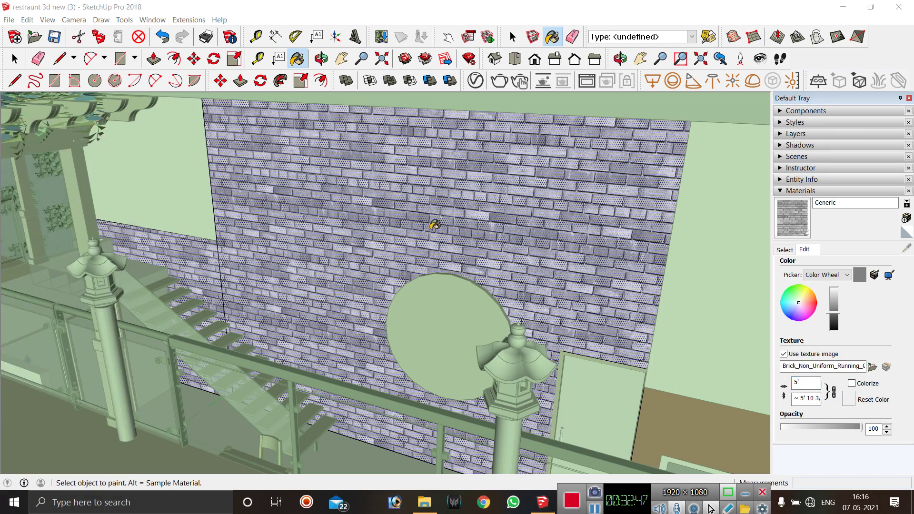
Deselect the brick faces, close the wall group, and view the wall around the staircase and world-map panel.
scroll(538, 344, down, 8)
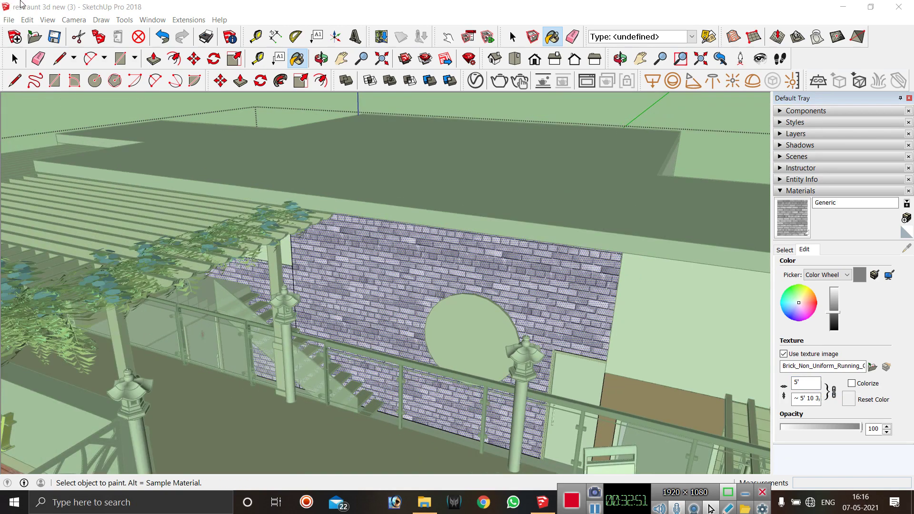
key(space)
click(733, 149)
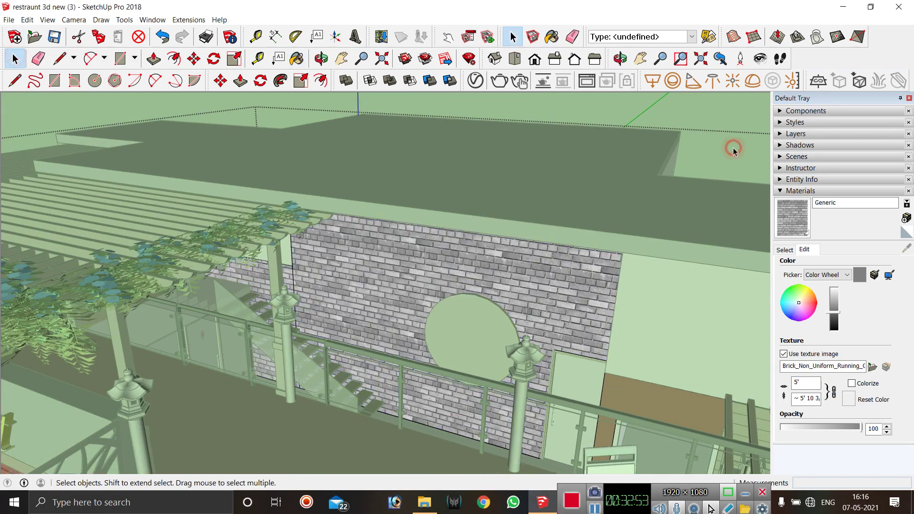
middle_drag(497, 336, 279, 231)
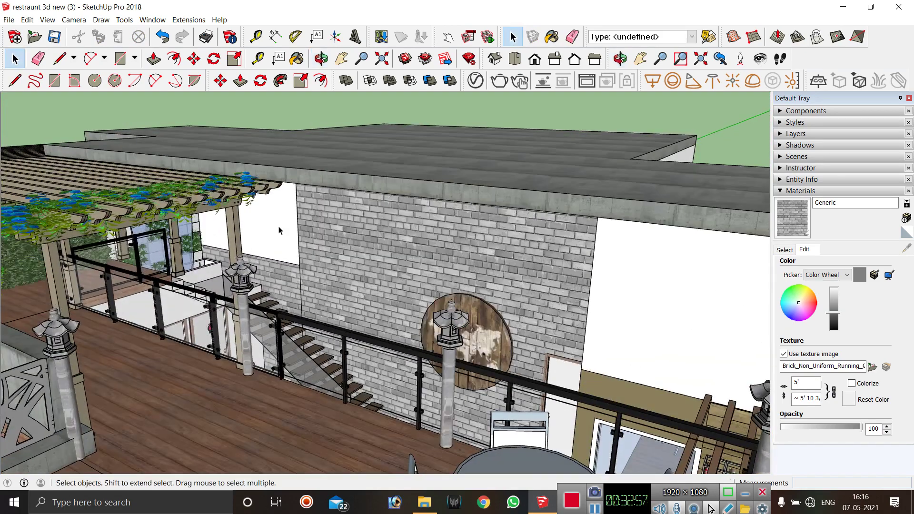
scroll(280, 230, up, 3)
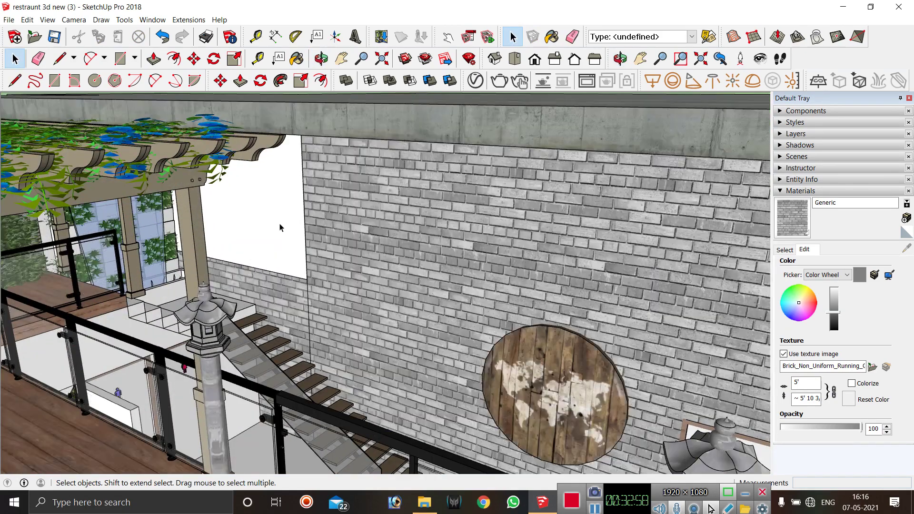
Inside the wall group, paint the remaining white face above the stairs with the Generic brick material, and close the group.
double_click(280, 227)
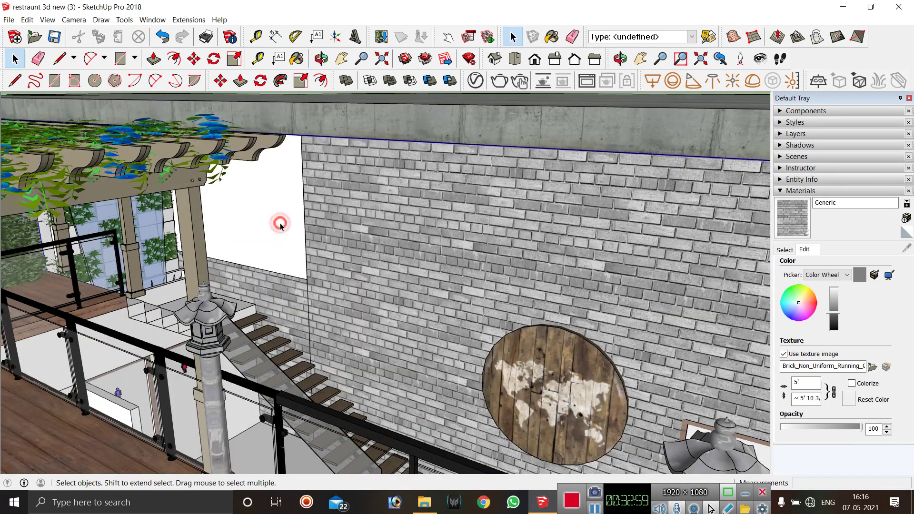
click(280, 227)
click(792, 215)
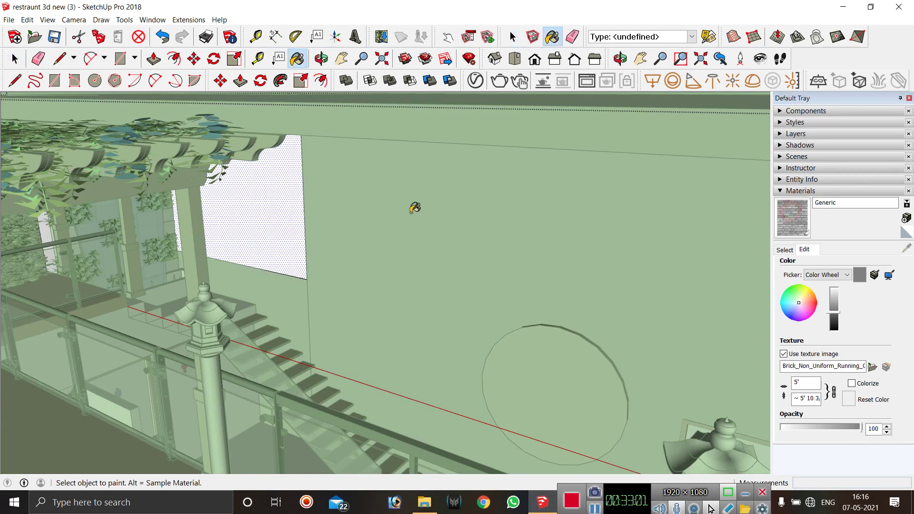
click(280, 217)
scroll(283, 222, down, 2)
scroll(282, 223, down, 3)
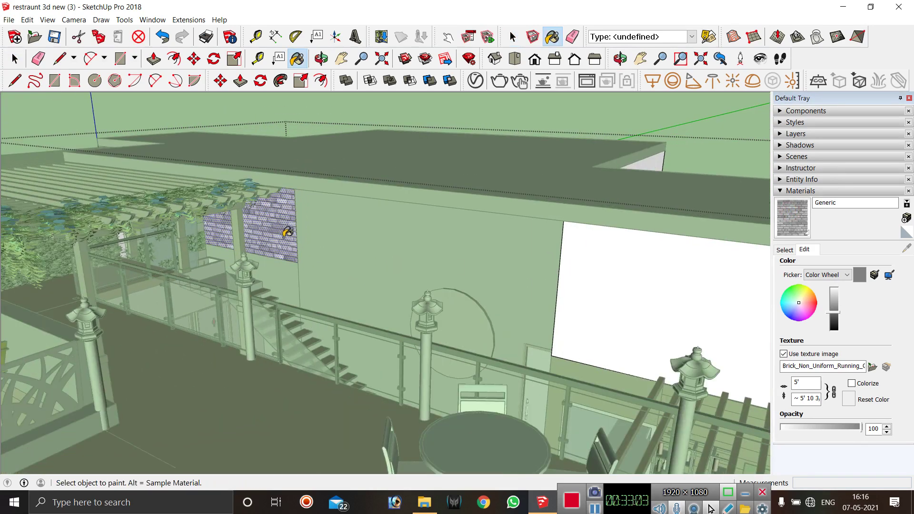
key(space)
click(647, 116)
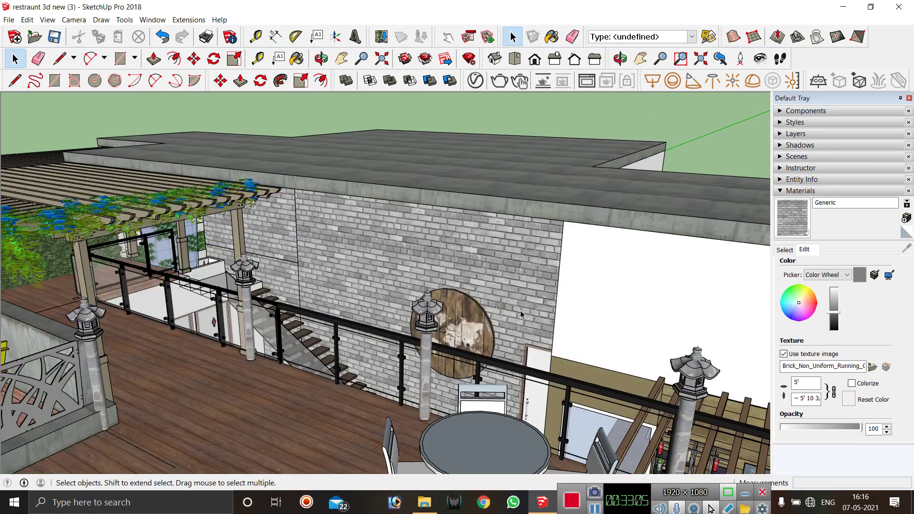
Start an interactive V-Ray render of the brick wall by the stairs and move the frame buffer lower over the viewport.
middle_drag(492, 267, 620, 262)
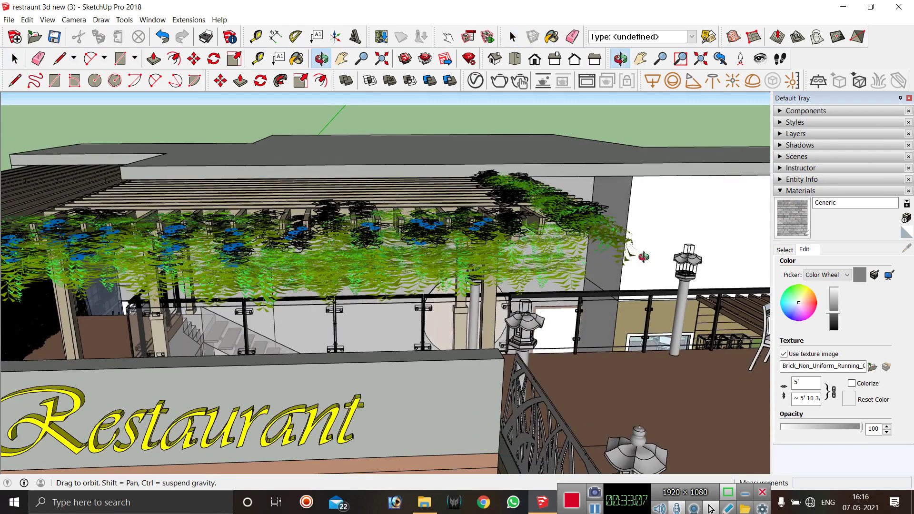
middle_drag(544, 275, 409, 272)
scroll(323, 325, down, 8)
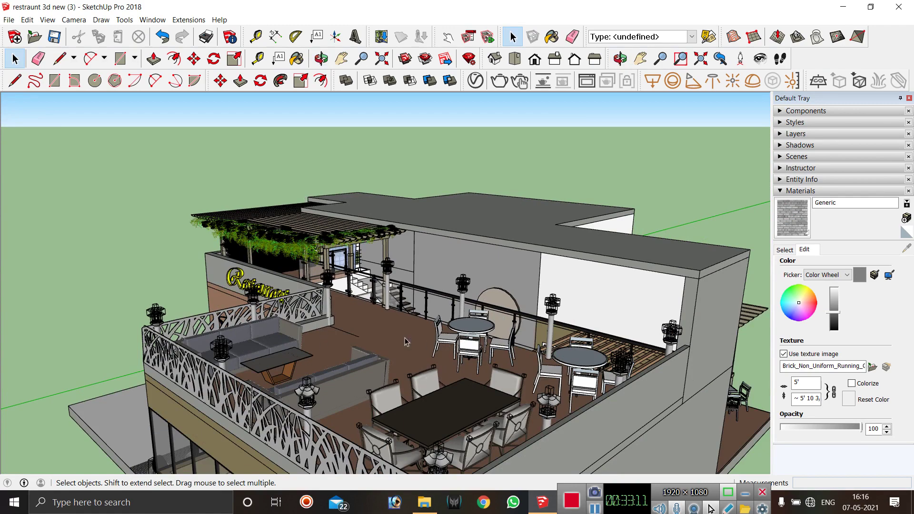
scroll(501, 289, up, 10)
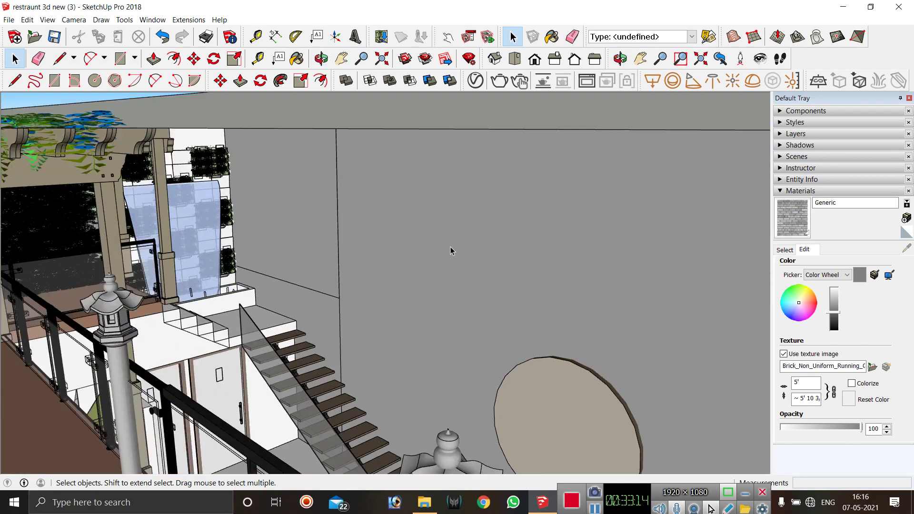
mouse_move(450, 246)
middle_down()
mouse_move(418, 194)
mouse_move(526, 351)
mouse_move(457, 259)
middle_up()
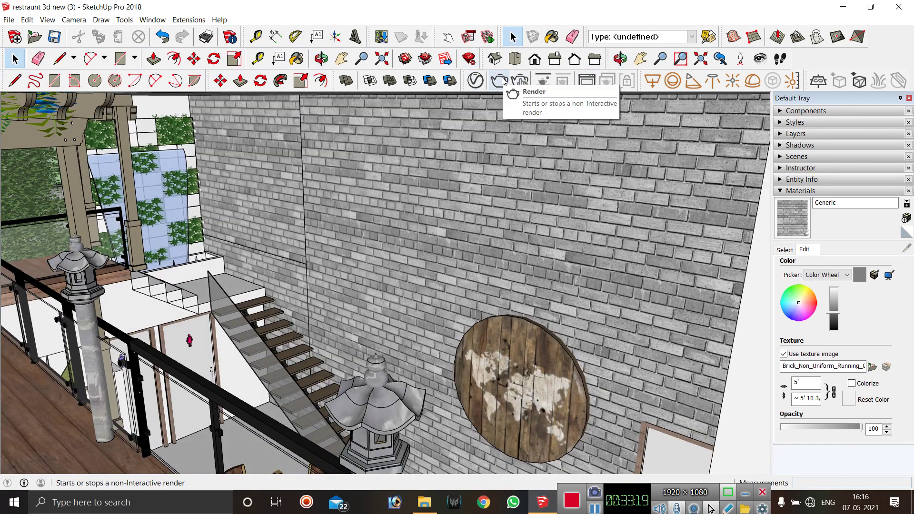
click(520, 82)
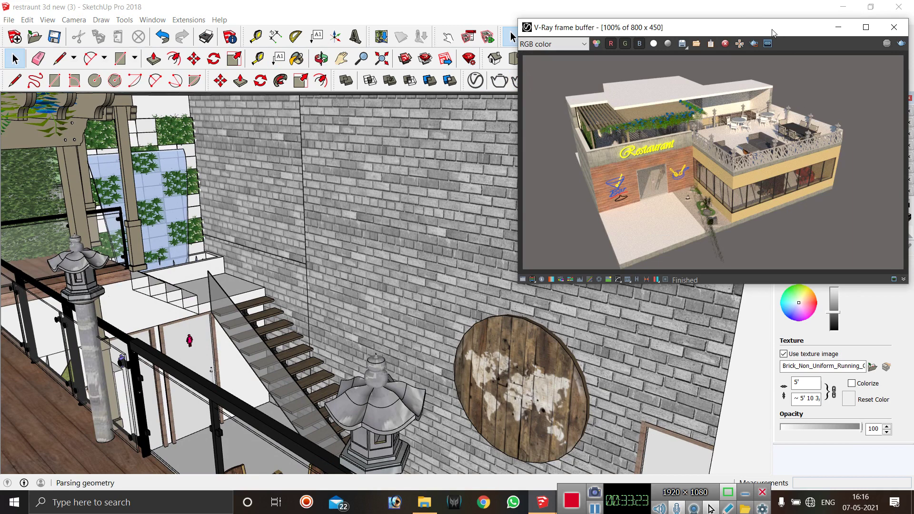
mouse_move(747, 32)
mouse_down()
mouse_move(757, 135)
mouse_move(726, 126)
mouse_up()
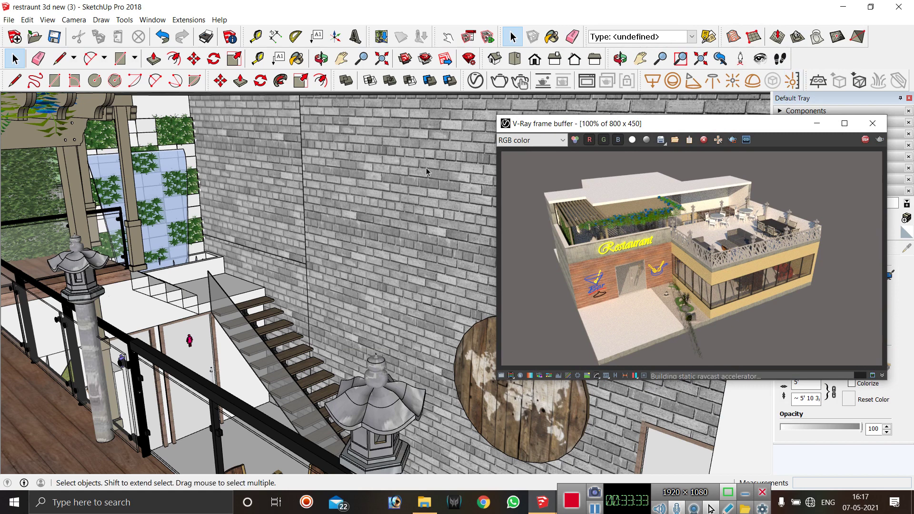
Examine the brick wall, staircase and world-map panel in the interactive render from several distances, and stop the render and close the frame buffer.
scroll(444, 183, up, 2)
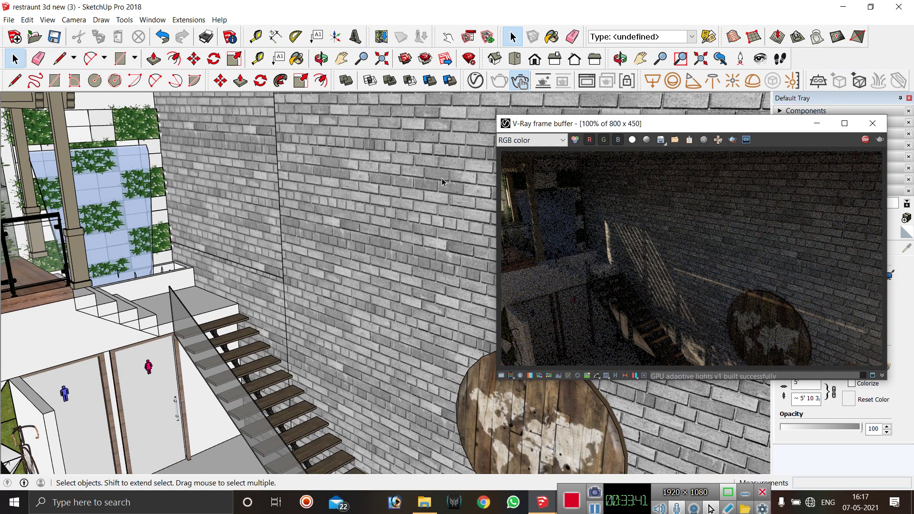
scroll(436, 156, up, 2)
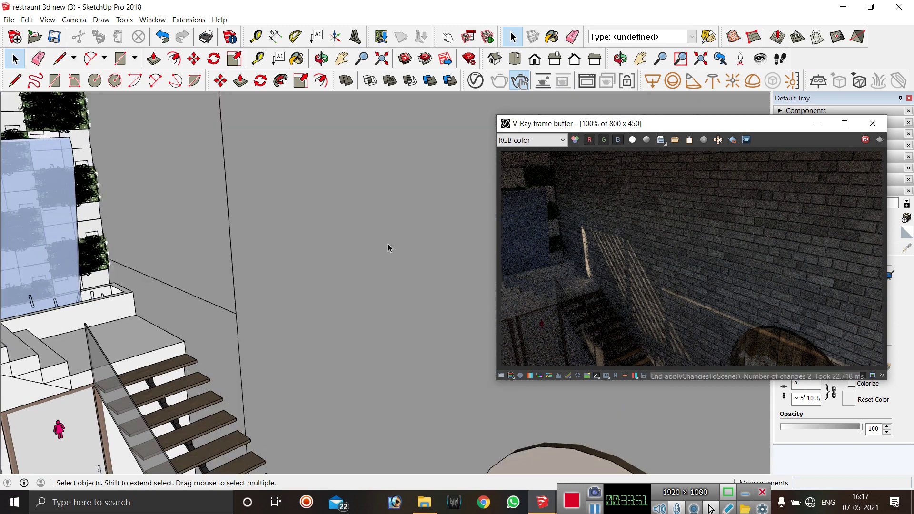
scroll(352, 178, down, 5)
scroll(353, 179, down, 3)
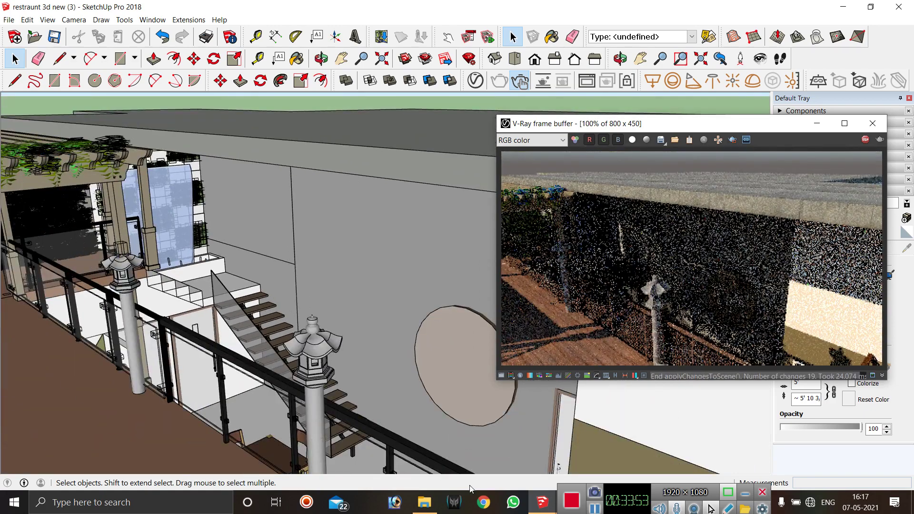
scroll(488, 428, up, 6)
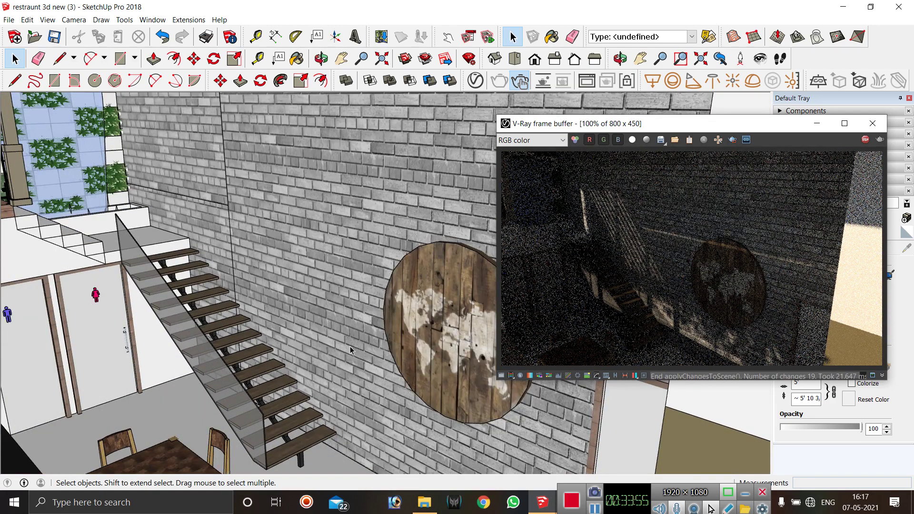
scroll(364, 345, down, 3)
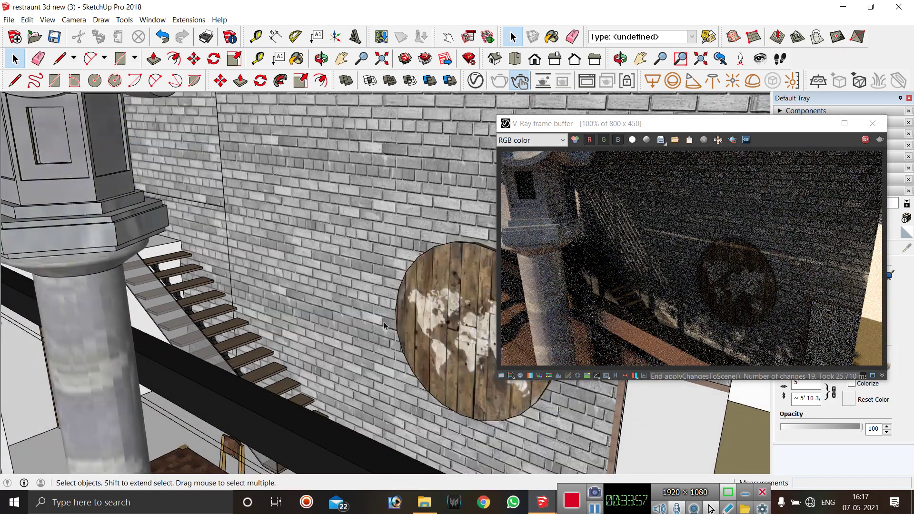
middle_drag(383, 312, 356, 318)
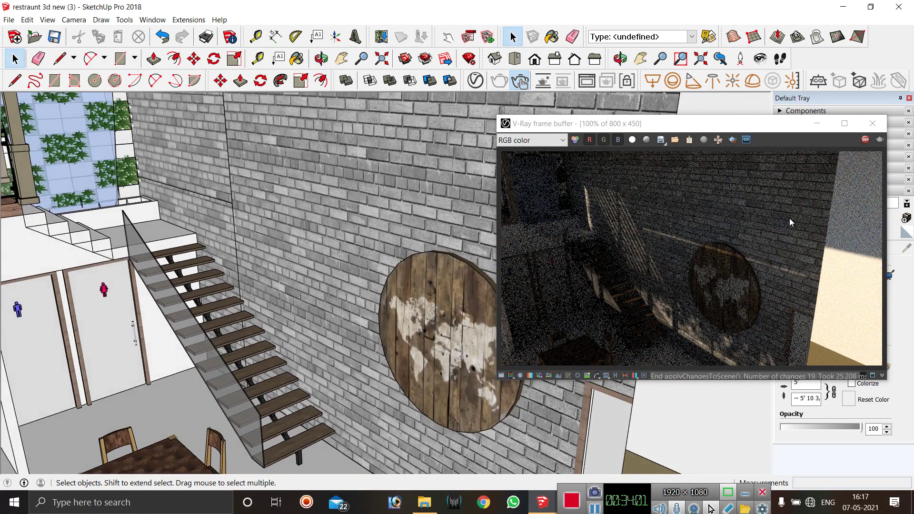
click(865, 141)
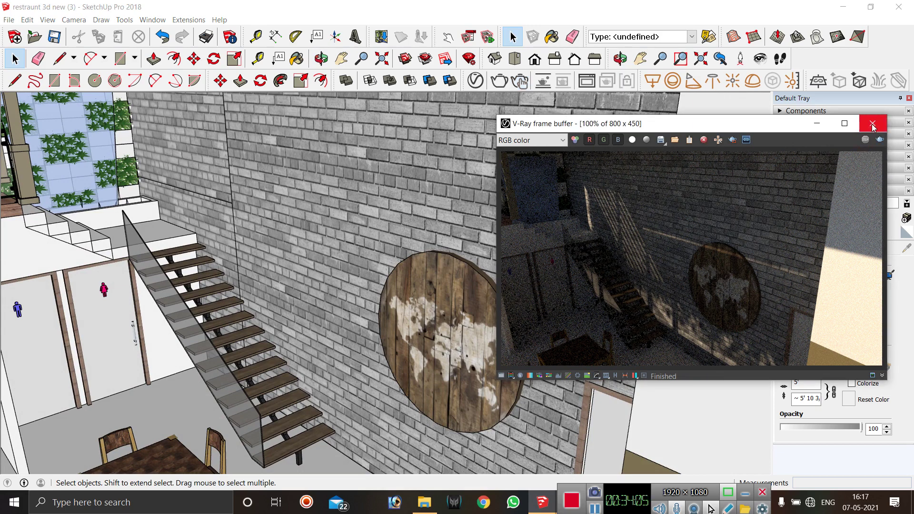
click(873, 125)
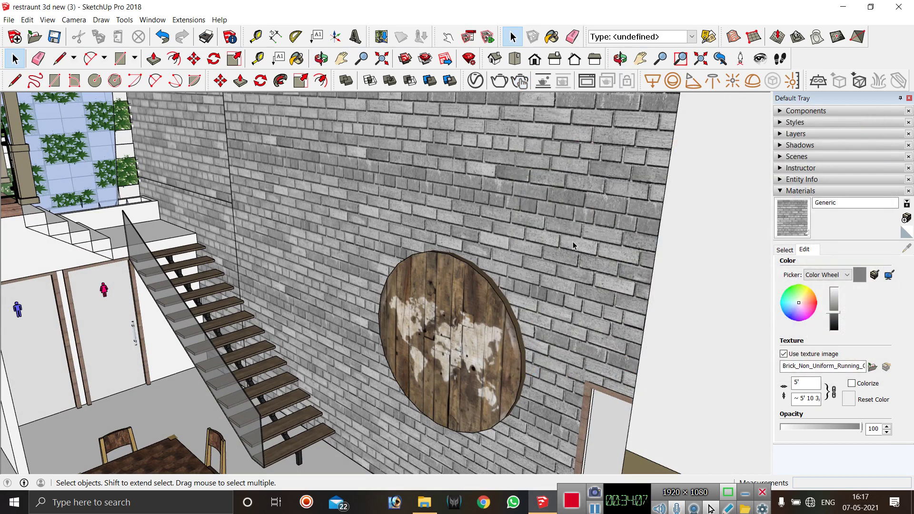
Examine the terrace and the building's front facade, ending close to the Restaurant sign above the entrance.
key(Page_Down)
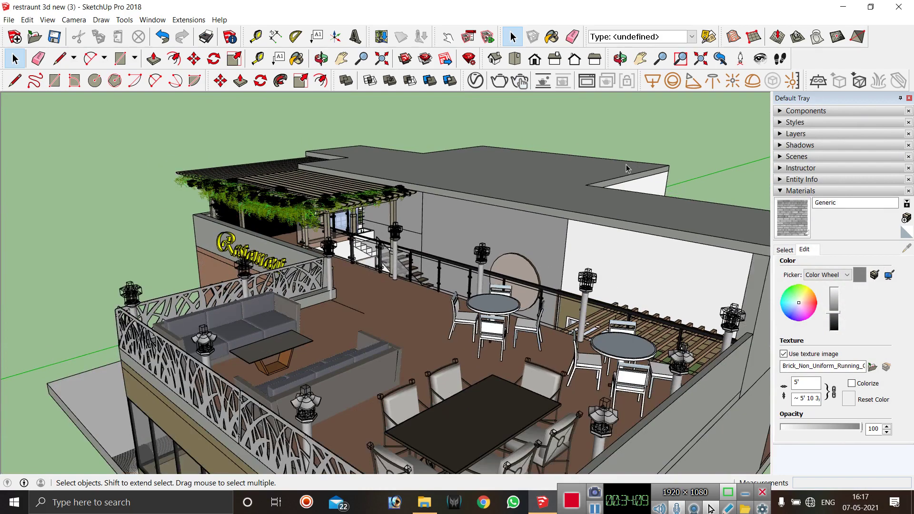
click(656, 132)
middle_drag(312, 292, 499, 295)
scroll(499, 295, down, 1)
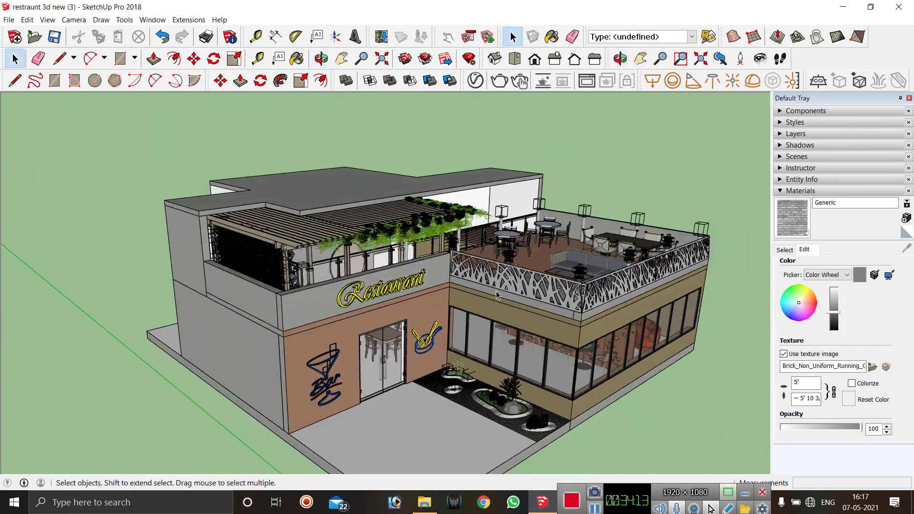
scroll(508, 290, up, 1)
scroll(507, 291, up, 2)
scroll(335, 316, up, 1)
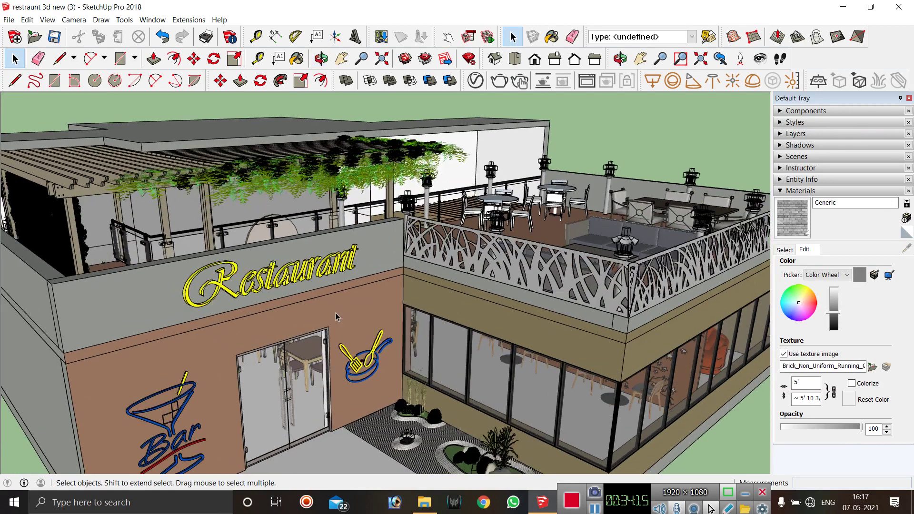
middle_drag(388, 281, 282, 290)
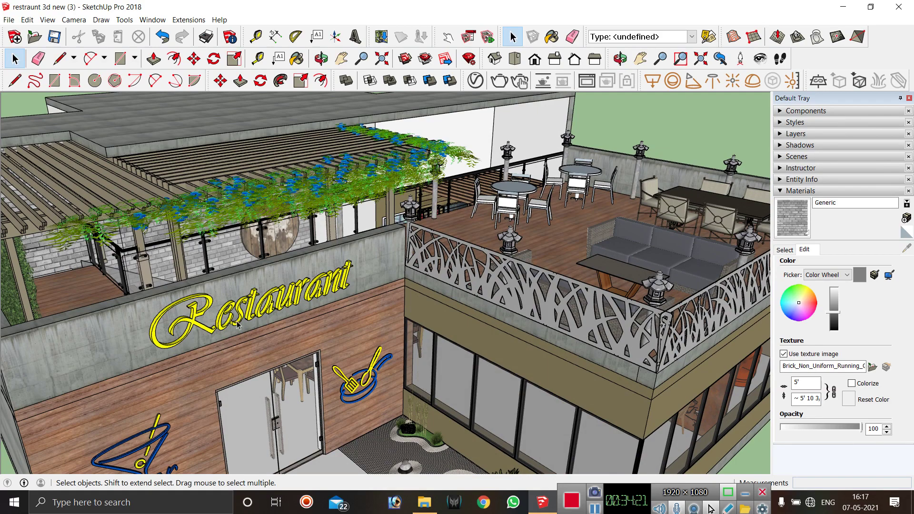
scroll(267, 332, down, 2)
scroll(200, 442, up, 5)
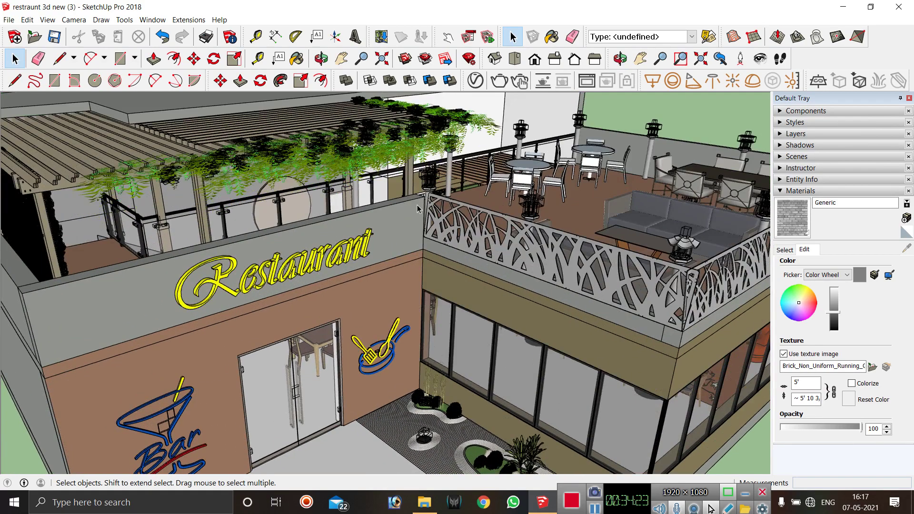
scroll(347, 173, up, 1)
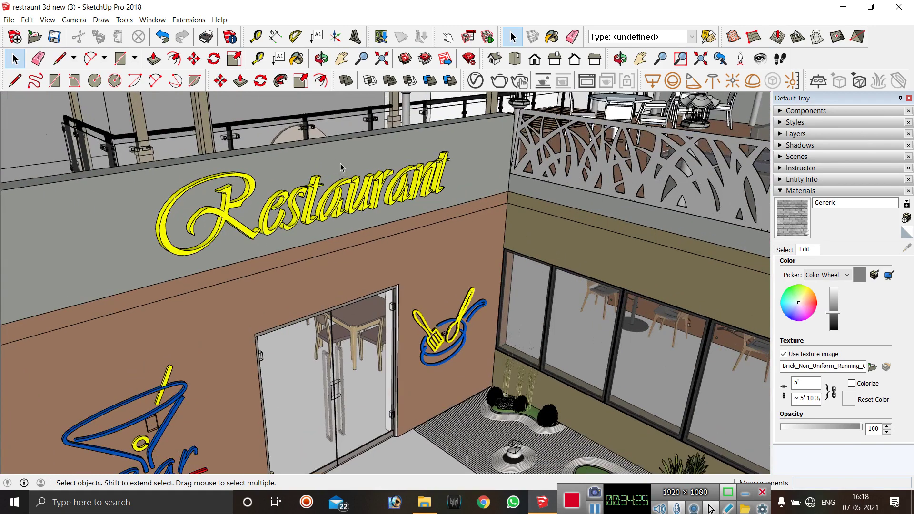
Sample the yellow Restaurant lettering's material, inspect its emissive settings in the V-Ray Asset Editor, and close the editor.
key(b)
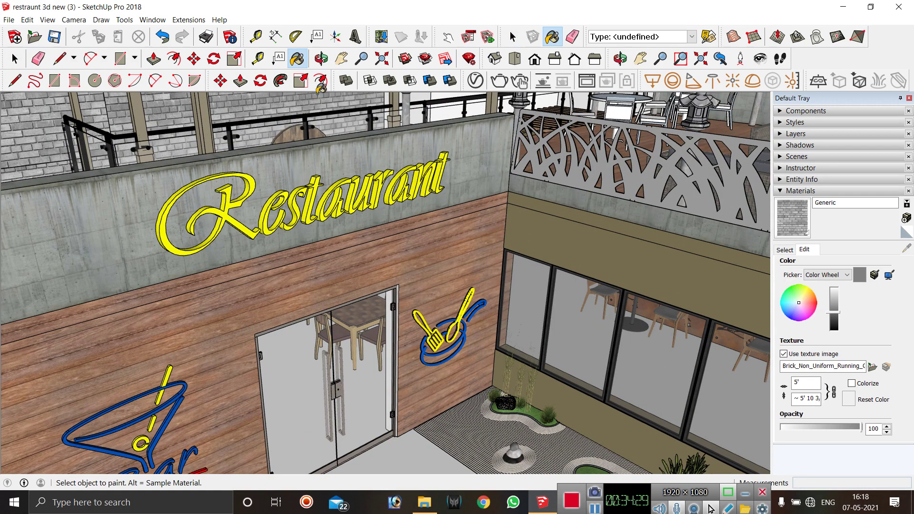
click(475, 81)
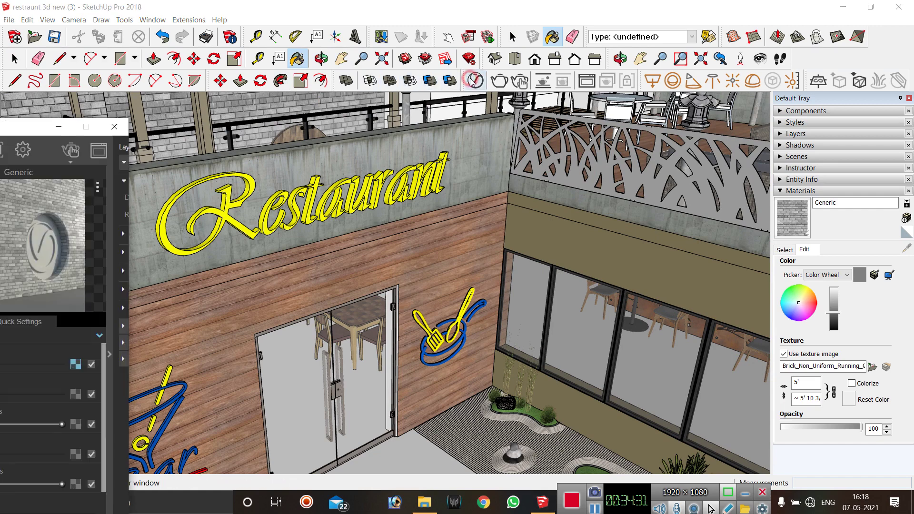
drag(34, 128, 684, 45)
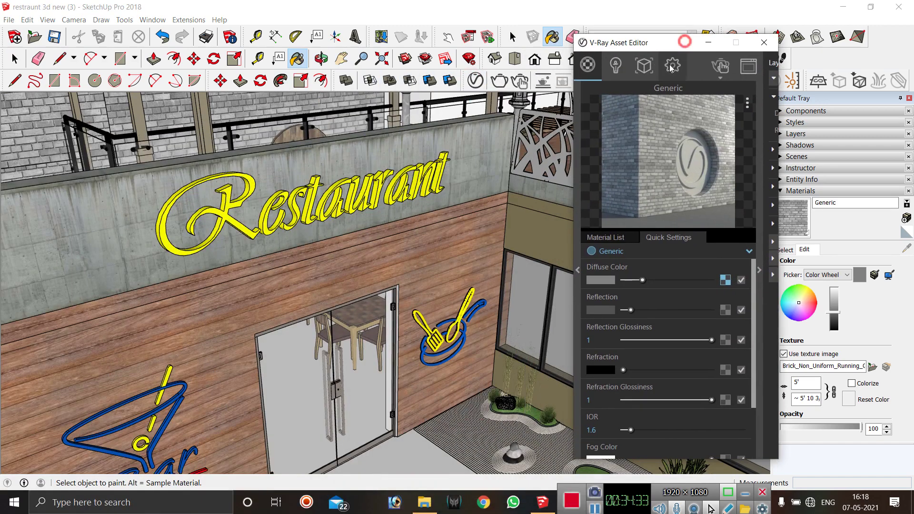
key(alt)
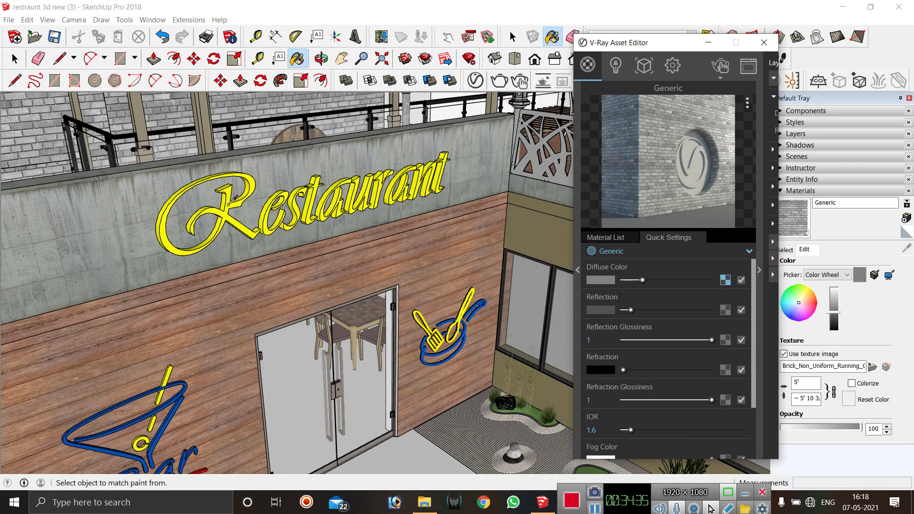
alt+click(230, 202)
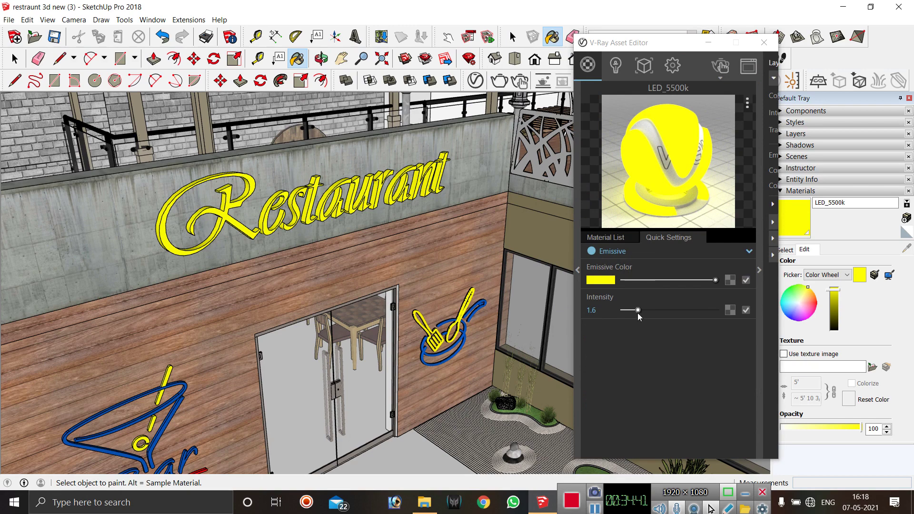
click(755, 42)
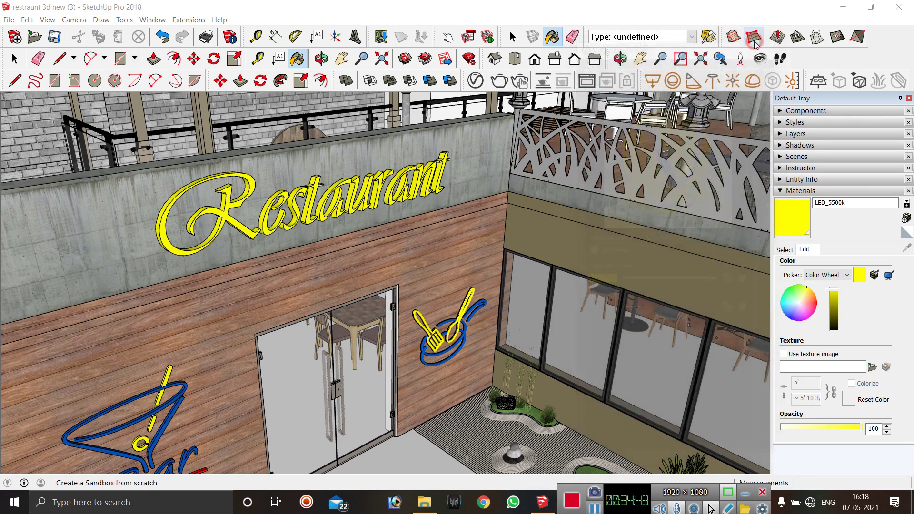
Set the SunLight intensity to 0 in the V-Ray Asset Editor and close the editor.
click(478, 81)
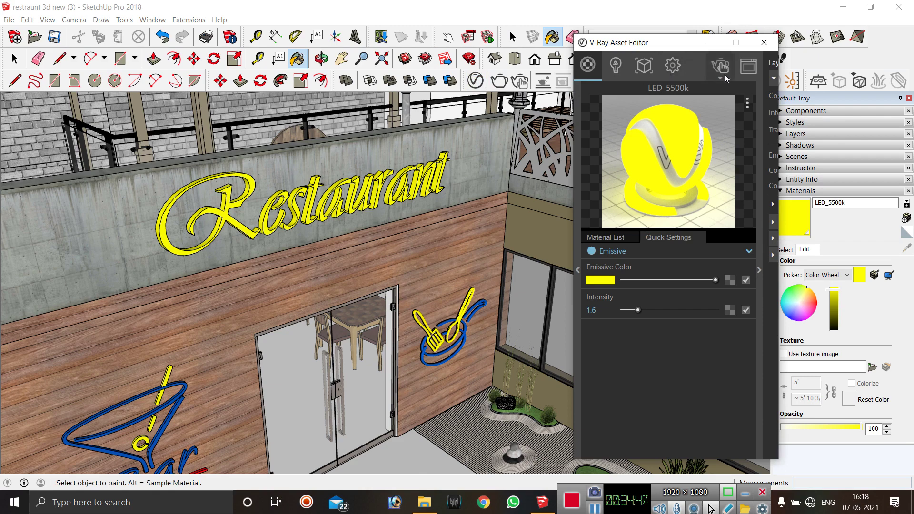
click(616, 71)
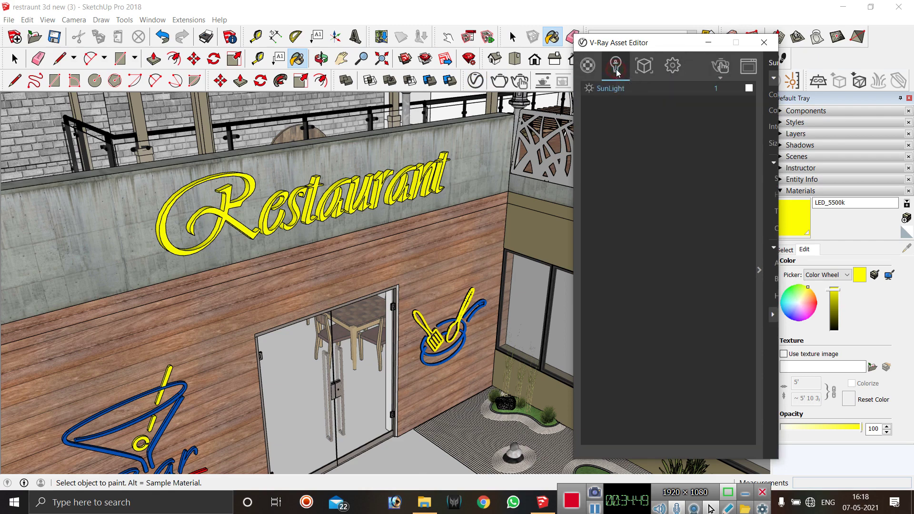
double_click(716, 89)
text(0)
key(Return)
click(764, 41)
Start an interactive V-Ray render of a close view of the Restaurant sign lettering.
scroll(209, 194, up, 5)
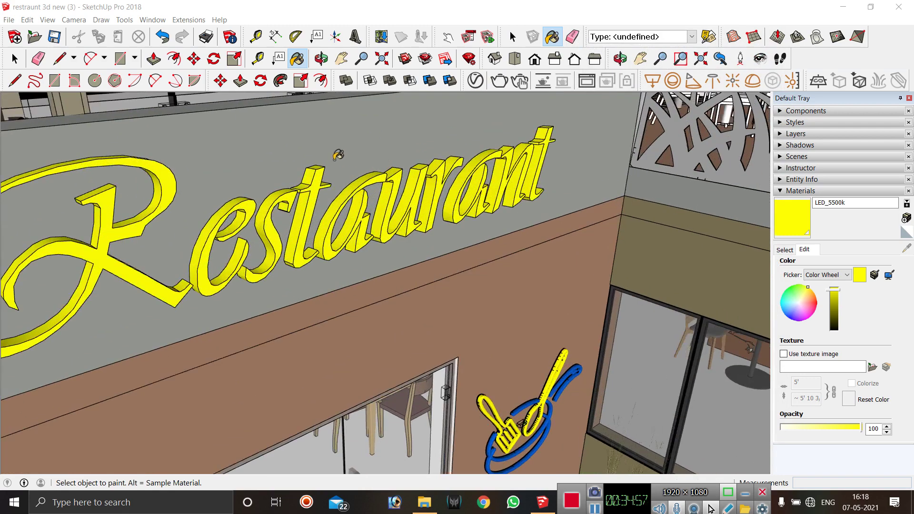
scroll(336, 152, down, 3)
scroll(282, 179, up, 5)
scroll(452, 159, up, 3)
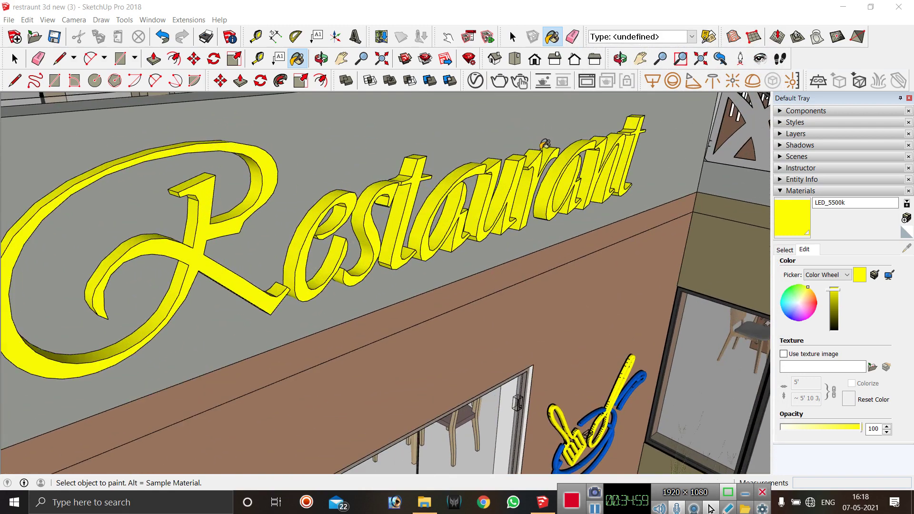
click(520, 82)
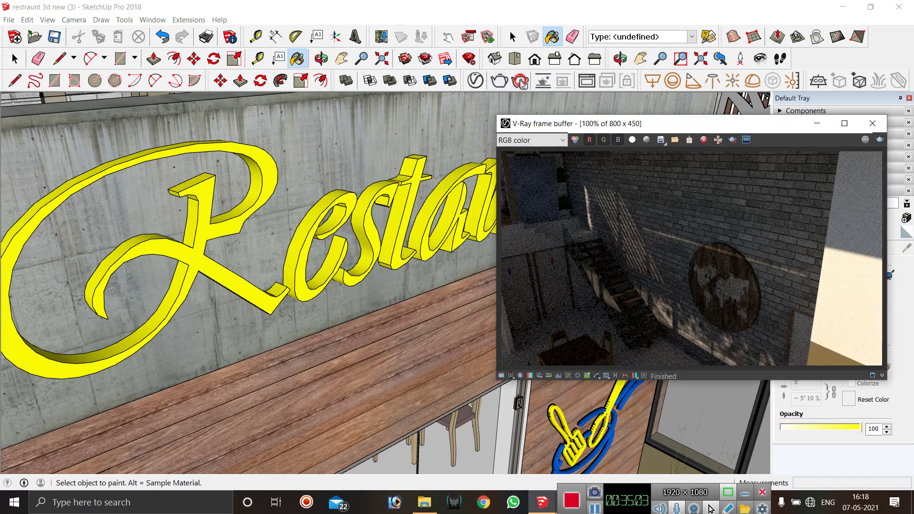
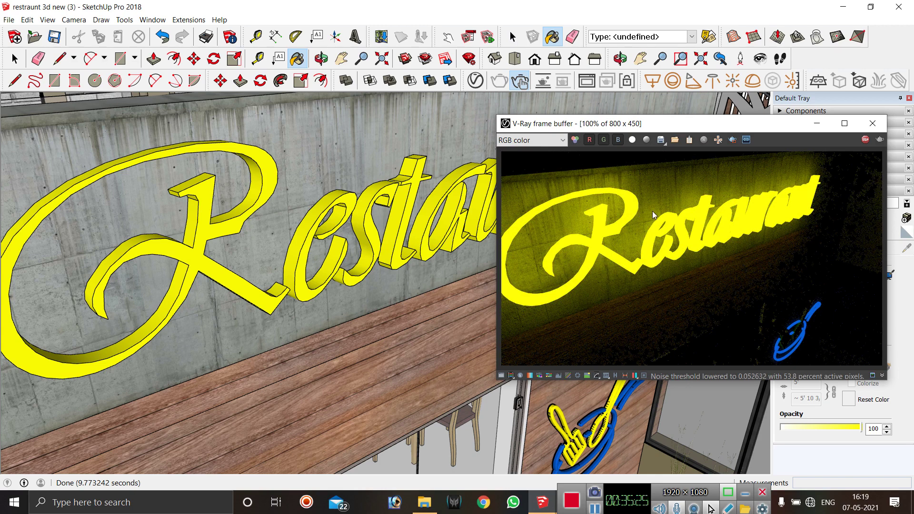
Examine the glowing Restaurant, Bar and pan signs in the interactive render from several distances and angles.
scroll(654, 219, down, 2)
scroll(694, 267, up, 2)
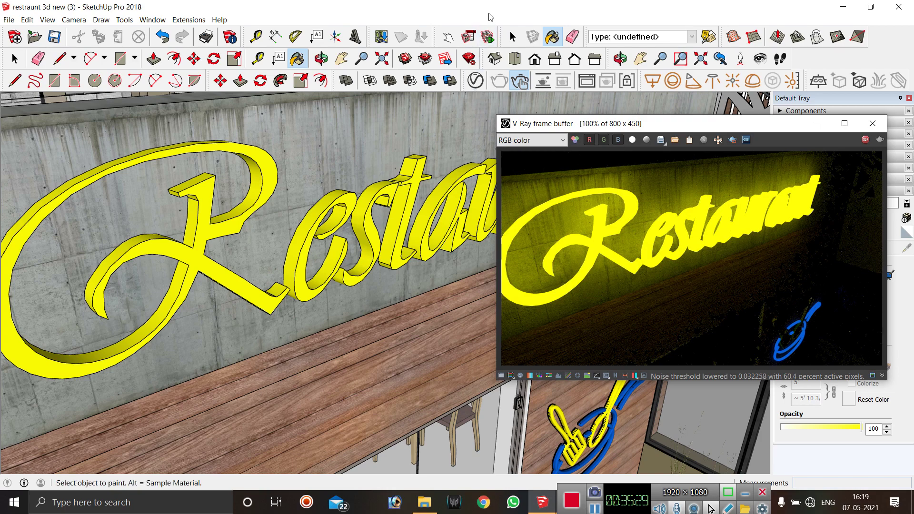
scroll(419, 206, down, 3)
scroll(419, 206, down, 5)
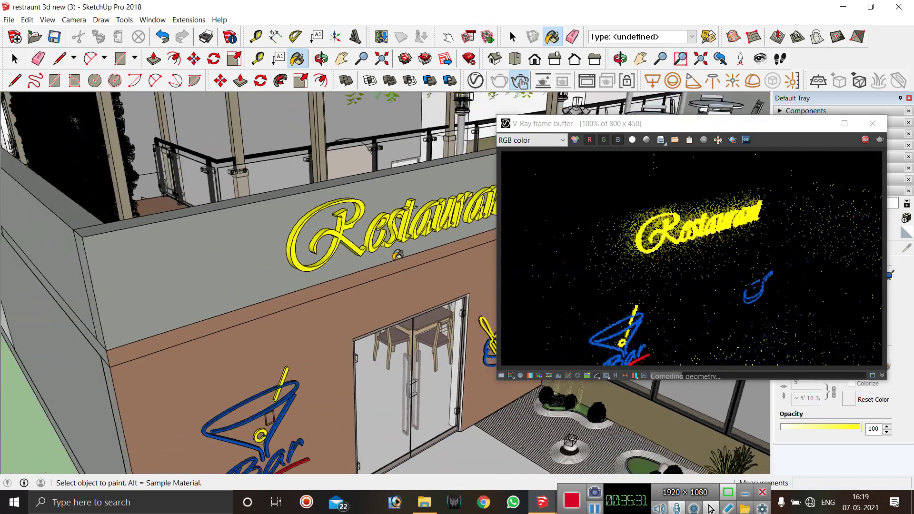
scroll(279, 432, up, 2)
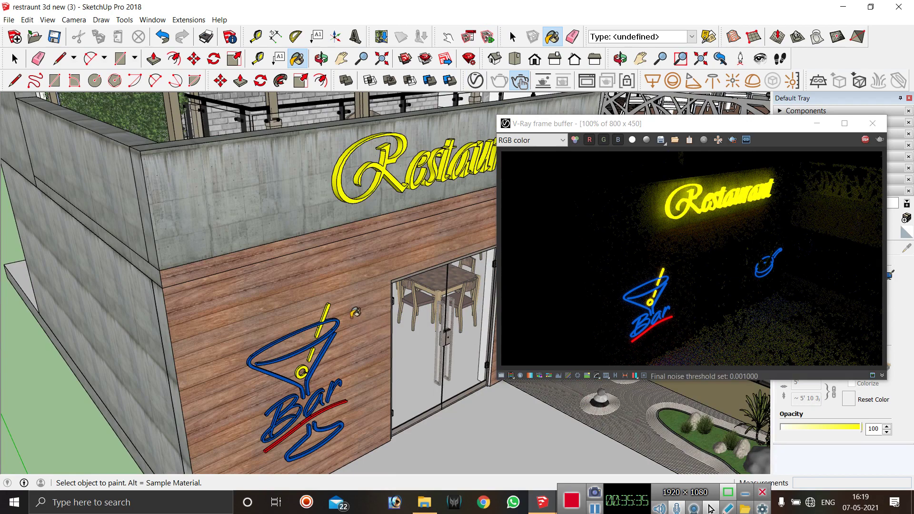
mouse_move(354, 314)
middle_down()
mouse_move(343, 324)
mouse_move(372, 267)
middle_up()
scroll(401, 214, up, 5)
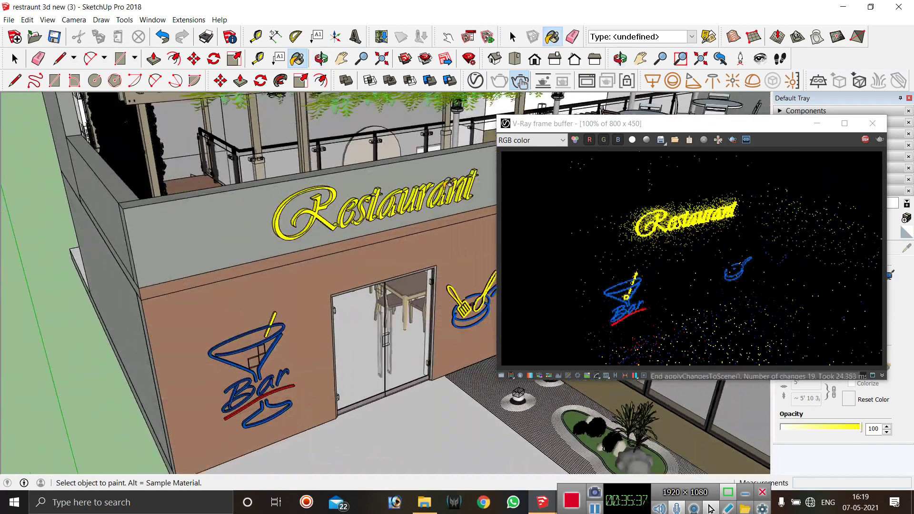
scroll(401, 214, down, 2)
scroll(419, 209, up, 2)
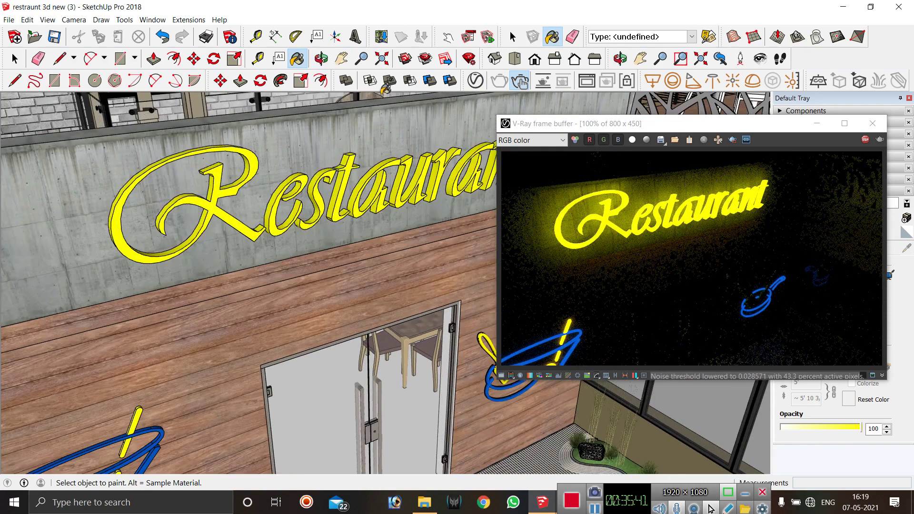
Test the unlit Restaurant sign by setting the LED_5500k material's emissive intensity to 0 in the V-Ray Asset Editor.
click(475, 81)
drag(629, 45, 304, 62)
click(263, 81)
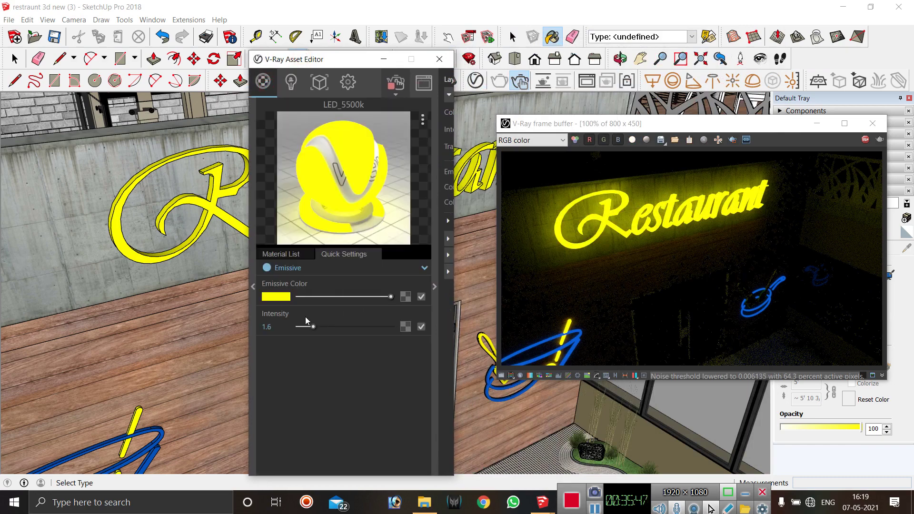
drag(307, 327, 292, 328)
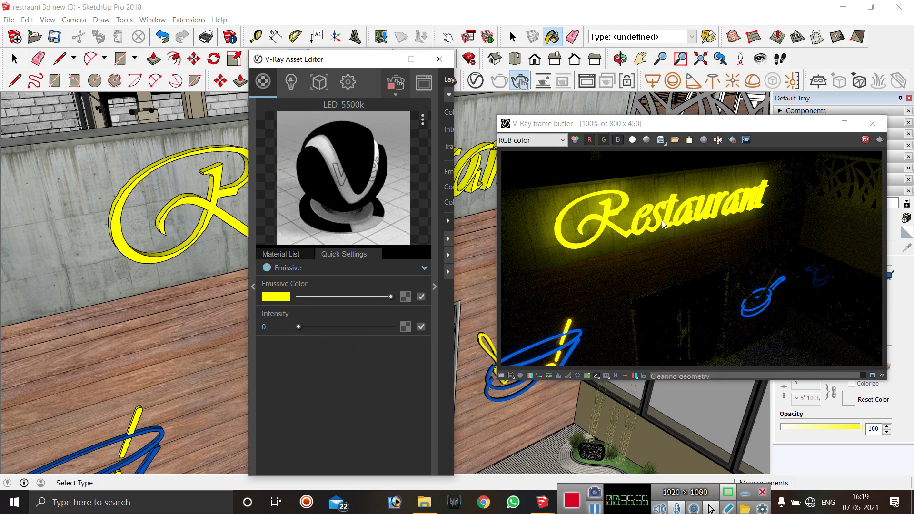
scroll(662, 221, down, 1)
scroll(674, 243, up, 2)
scroll(675, 243, down, 1)
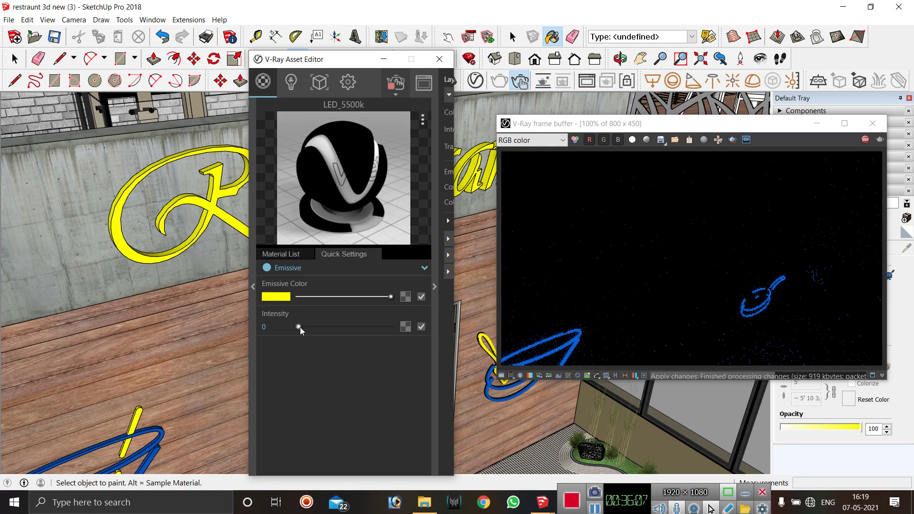
Set the LED_5500k emissive intensity to 2.1 after trying 2.9, stop the interactive render and close the frame buffer.
drag(298, 327, 325, 328)
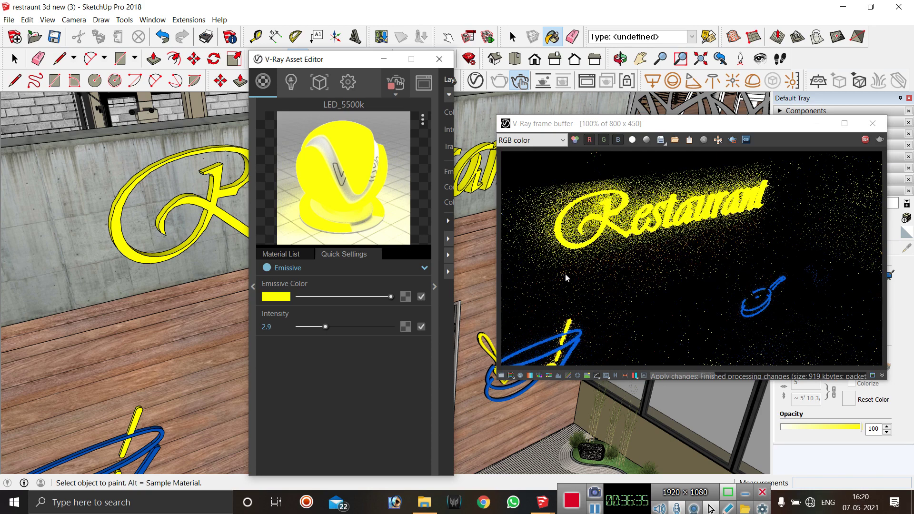
drag(325, 327, 319, 328)
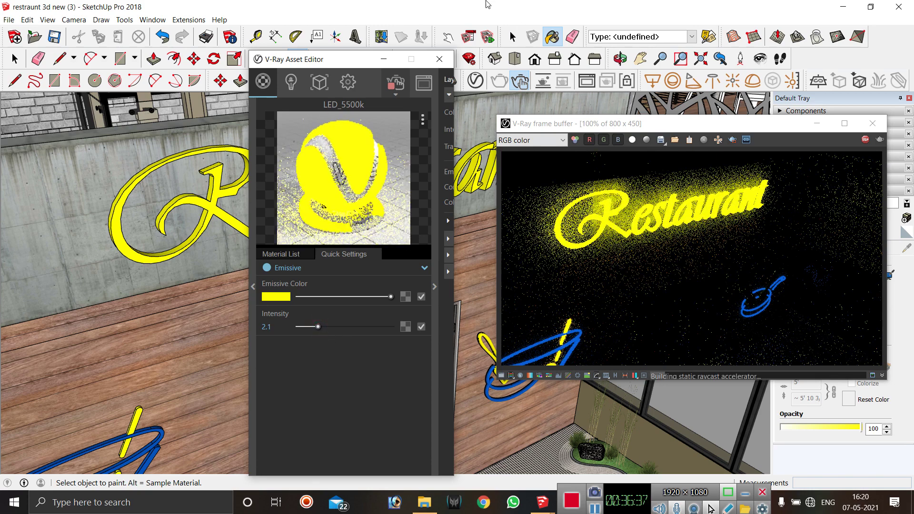
click(864, 140)
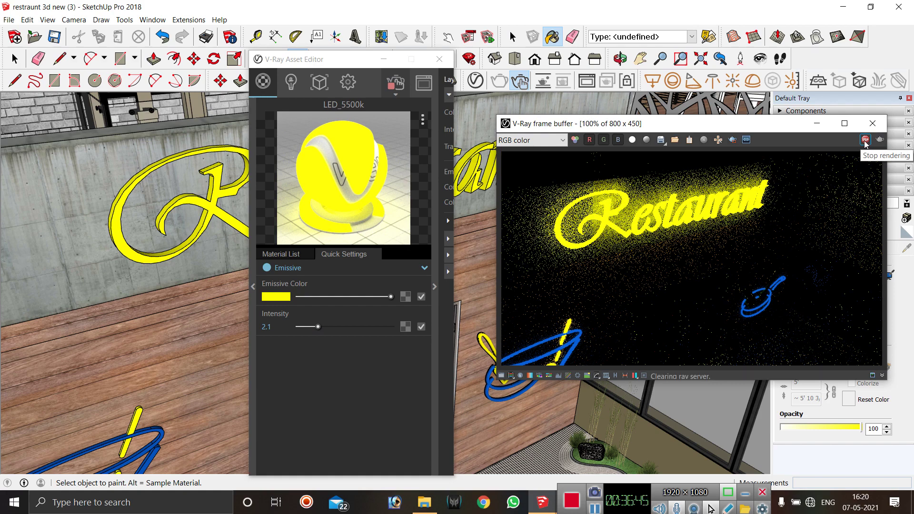
click(865, 139)
click(872, 124)
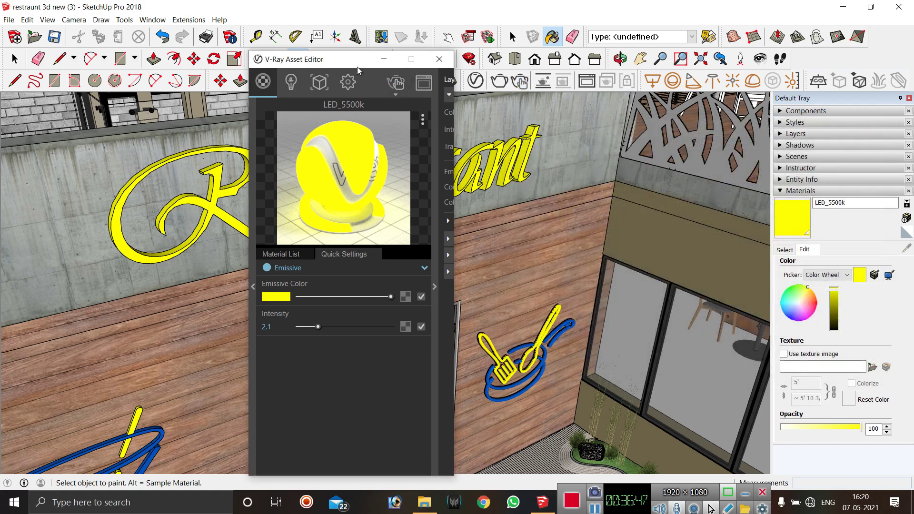
Expand the V-Ray material library and browse its categories, ending with the Emissive materials.
drag(355, 60, 666, 71)
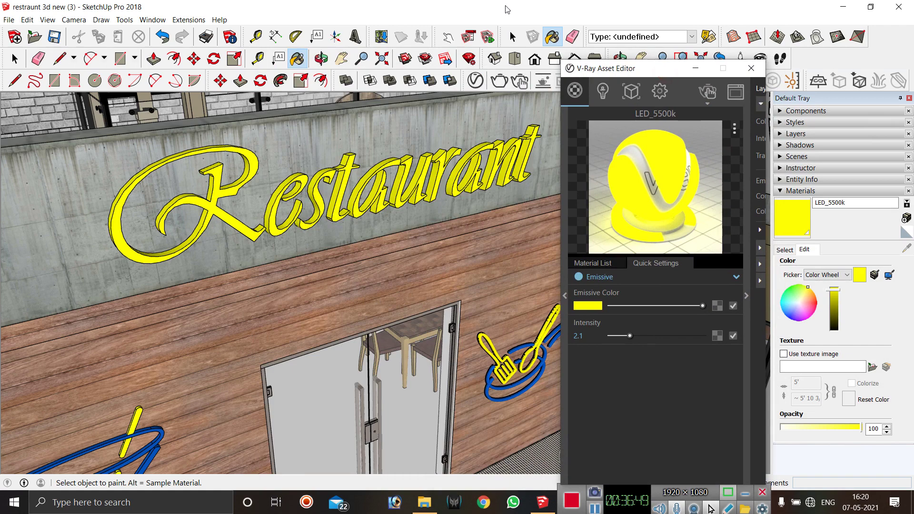
click(505, 10)
click(584, 95)
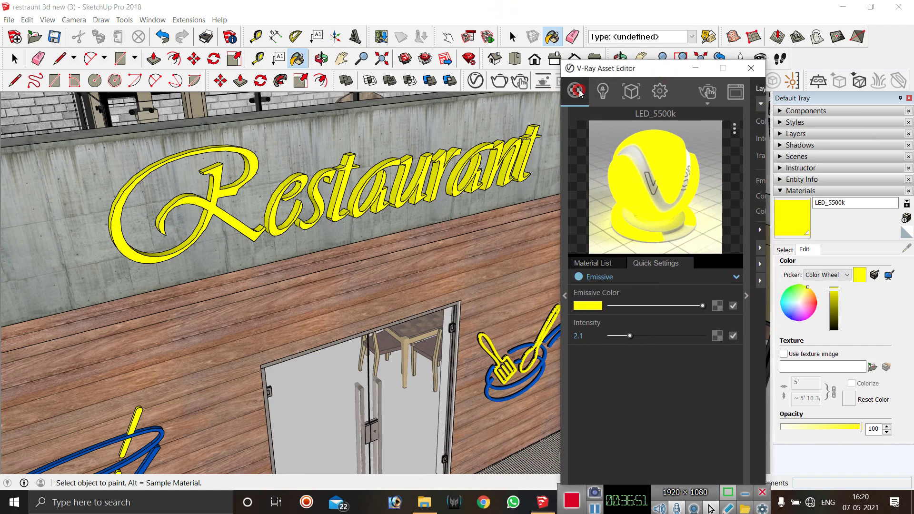
click(564, 296)
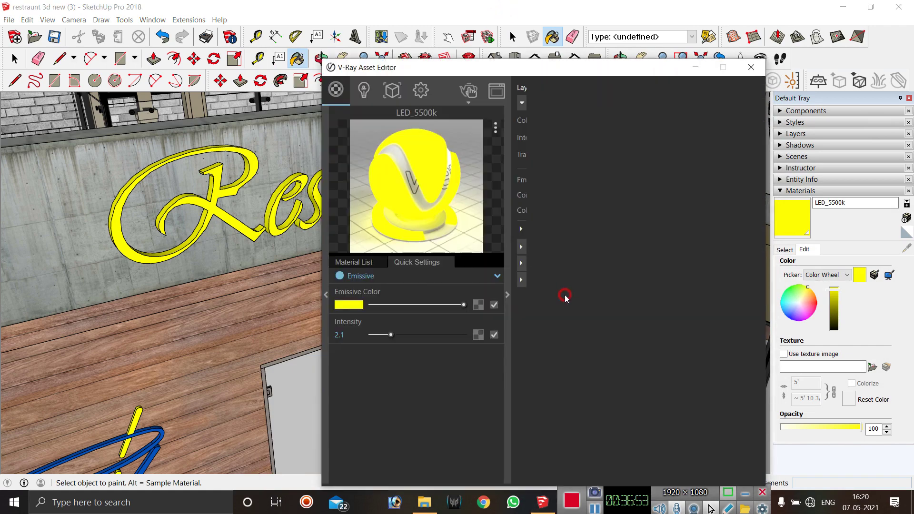
click(593, 264)
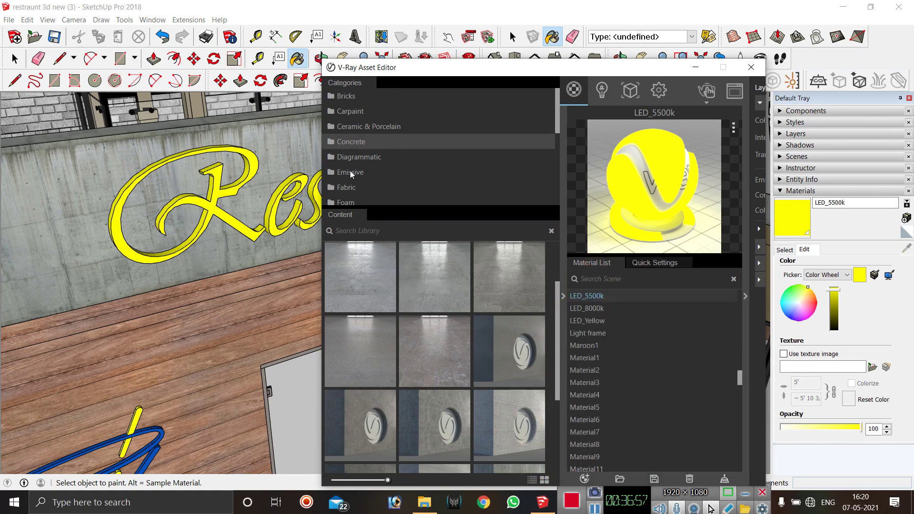
click(369, 112)
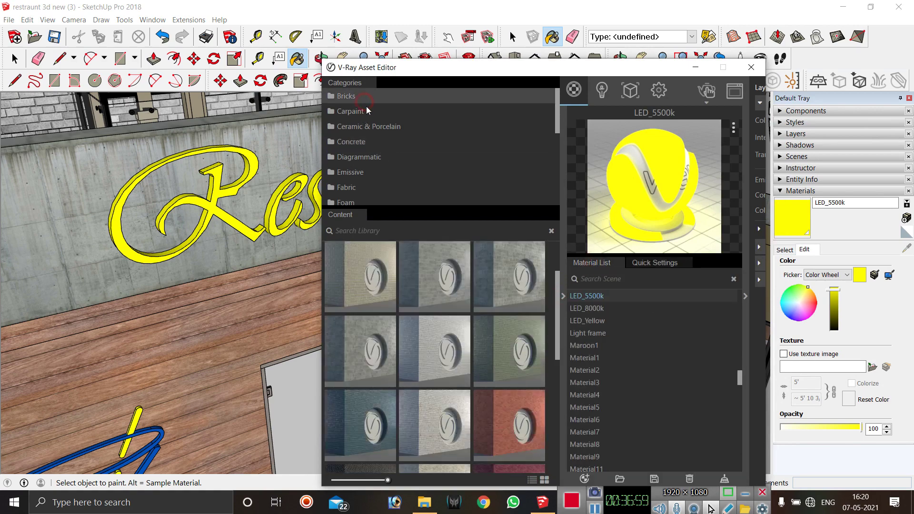
click(385, 129)
click(383, 158)
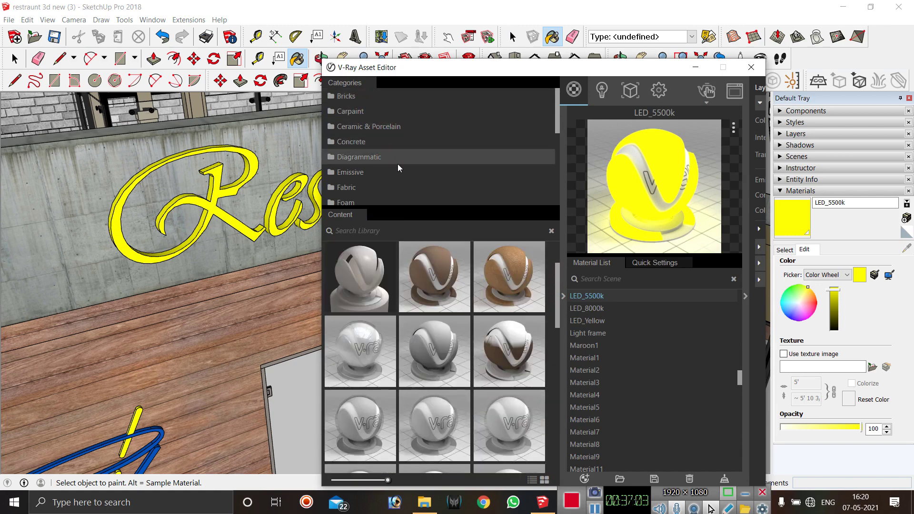
click(372, 176)
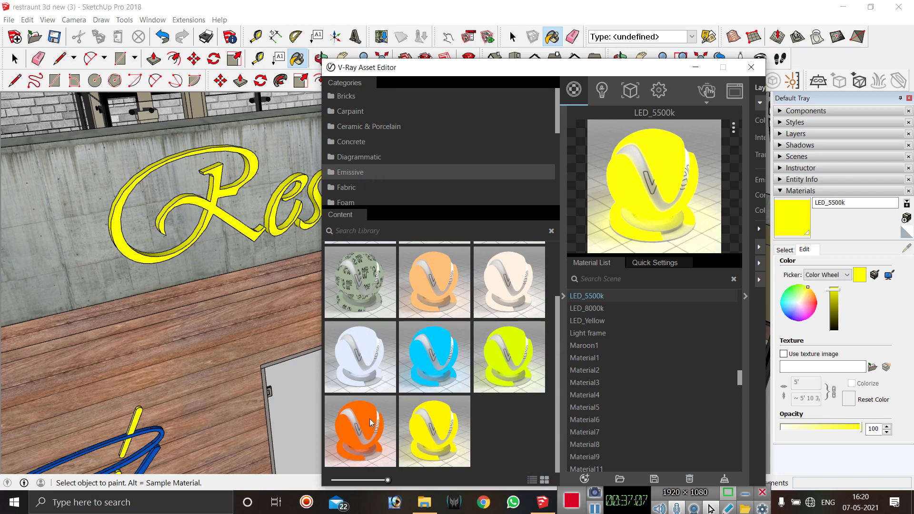
scroll(439, 428, up, 2)
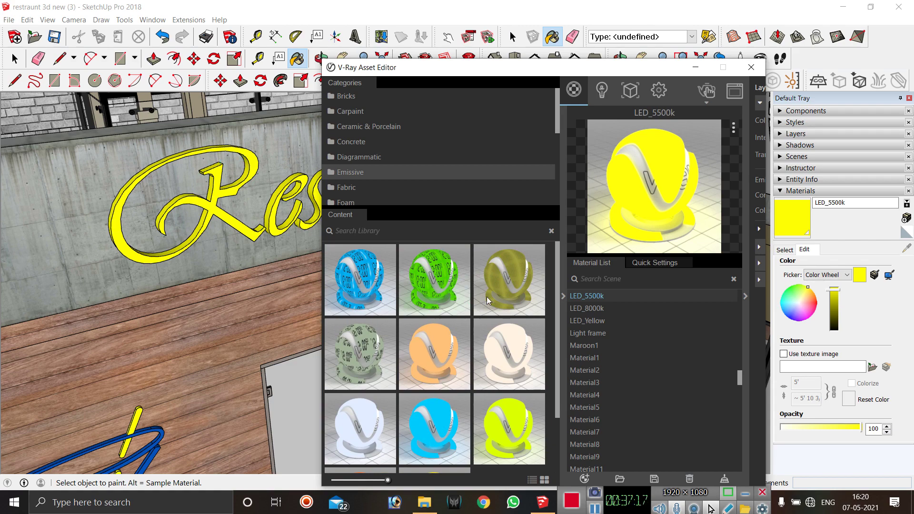
Try red as the LED_5500k emissive color, then set it to a warm yellow of R 0.996, G 0.921, B 0.016.
click(664, 263)
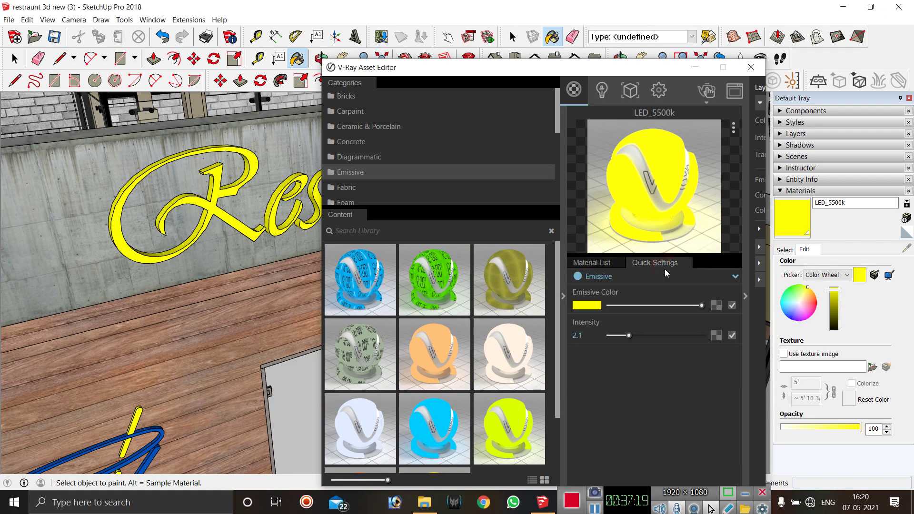
click(587, 305)
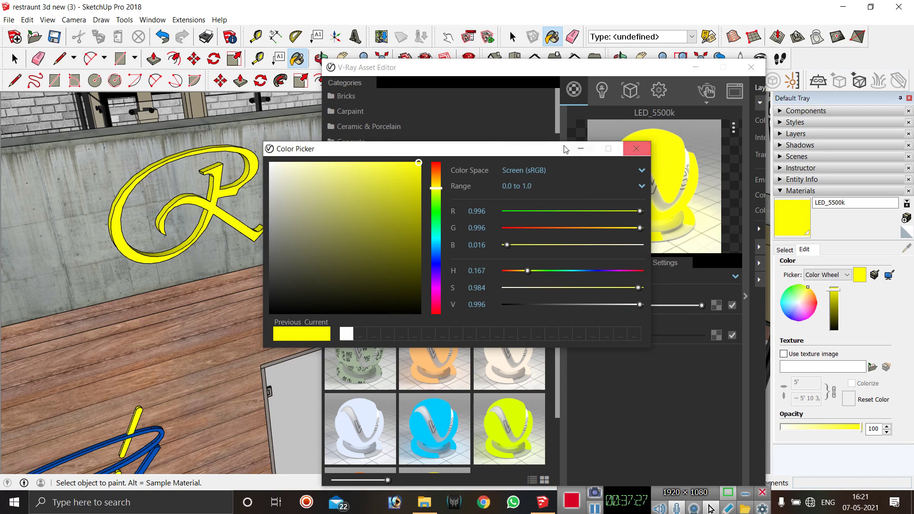
mouse_move(438, 190)
mouse_down()
mouse_move(437, 225)
mouse_move(437, 163)
mouse_up()
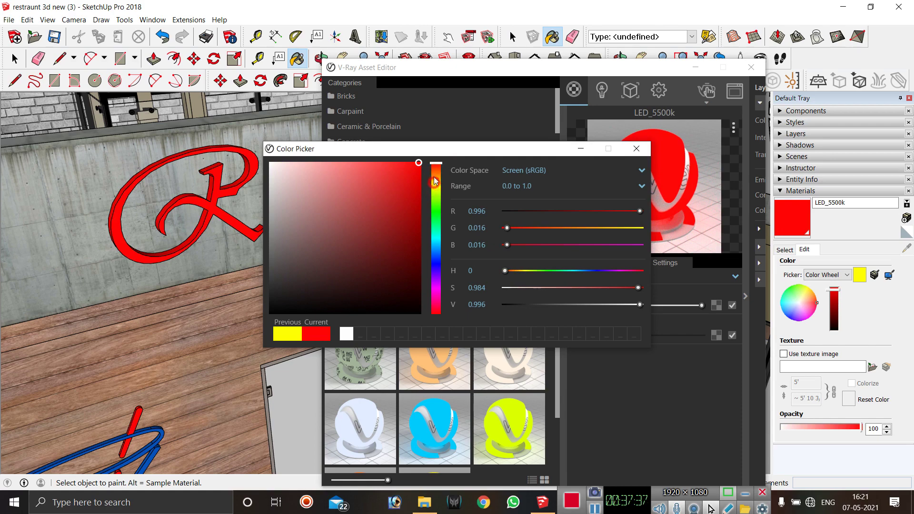
drag(435, 181, 436, 186)
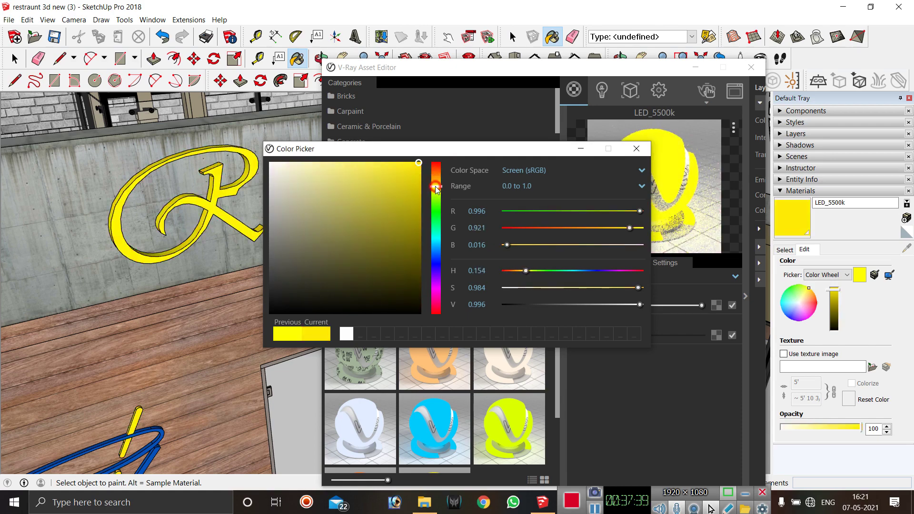
click(637, 150)
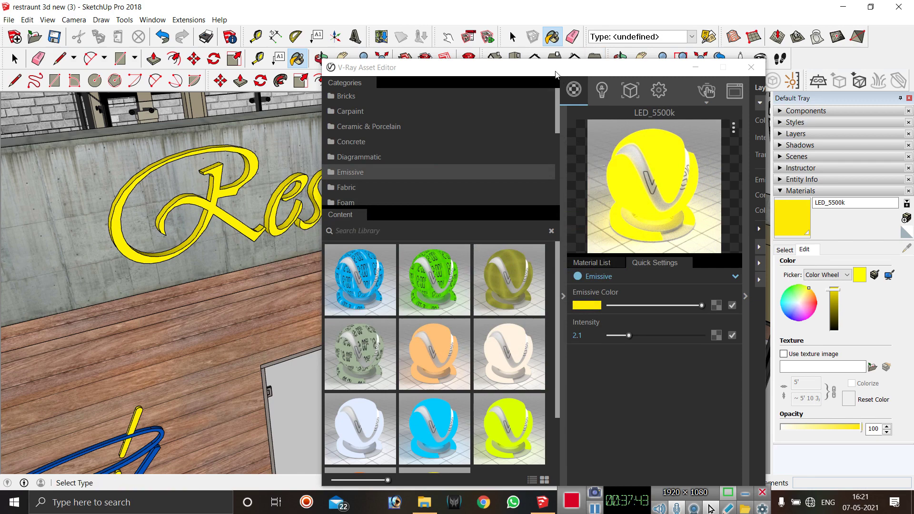
Hide the material library and inspect the BRDFLight layer settings of the LED_5500k material.
drag(556, 74, 448, 82)
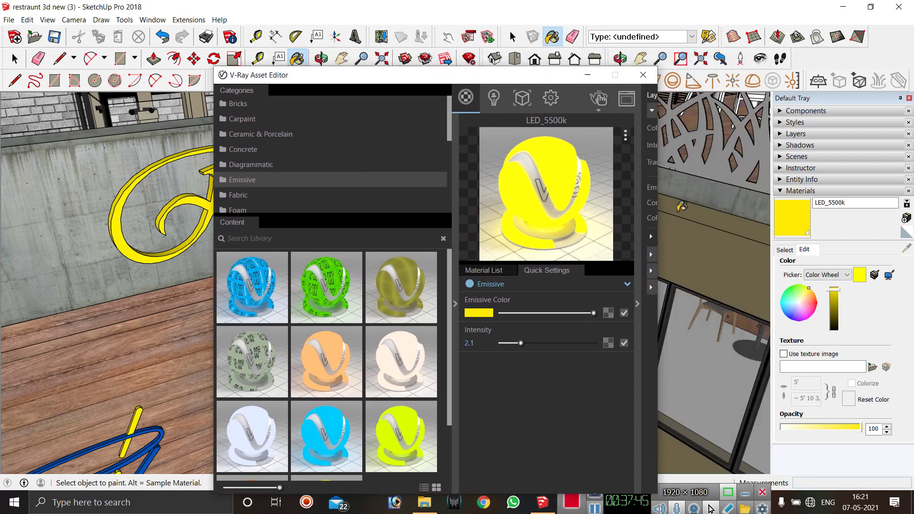
click(455, 305)
drag(548, 75, 396, 46)
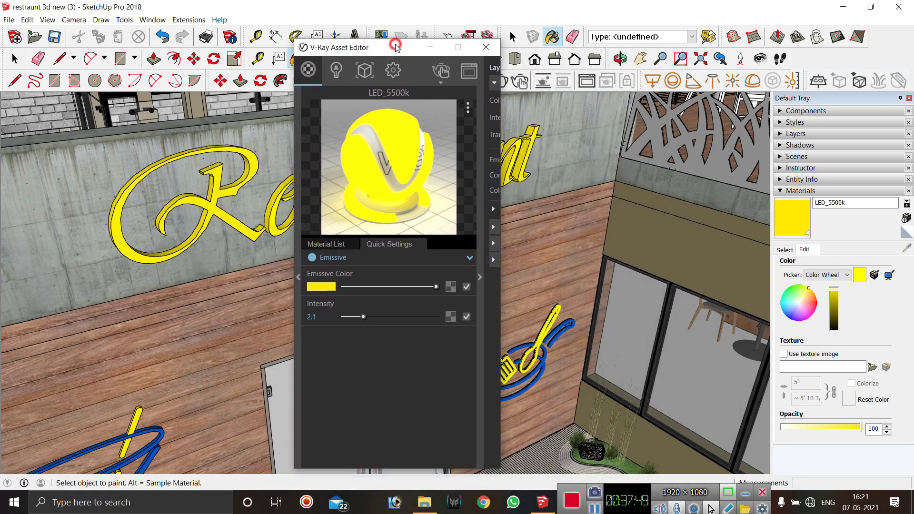
click(479, 277)
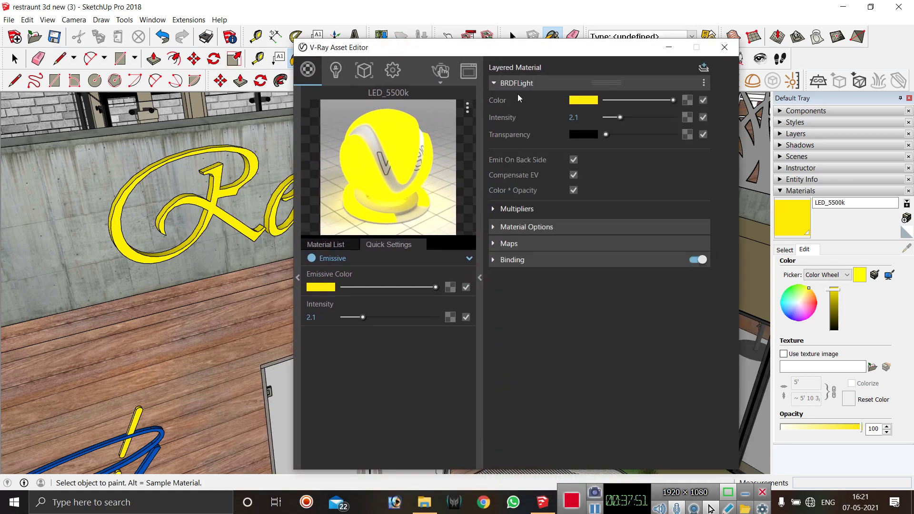
click(479, 278)
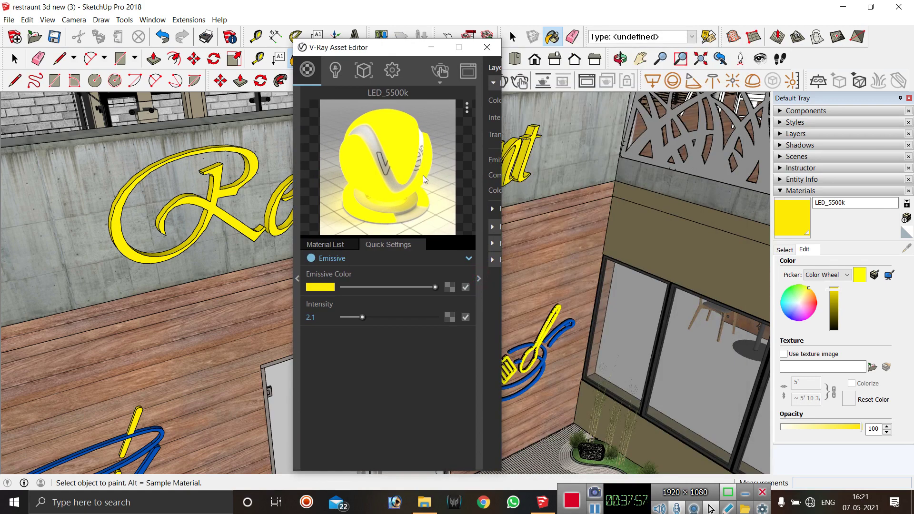
Close the V-Ray Asset Editor and examine the restaurant's exterior, covering the front signs, terrace and glazed side.
drag(383, 49, 687, 44)
scroll(314, 288, down, 6)
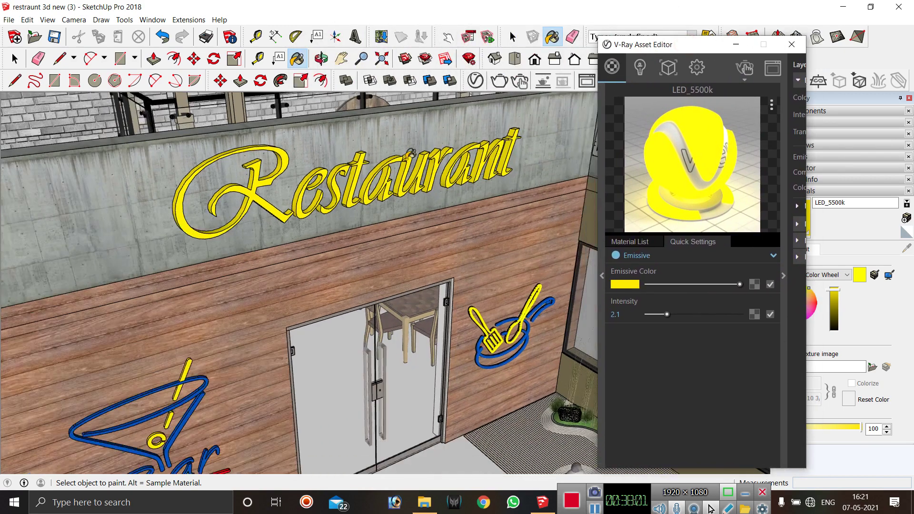
scroll(314, 288, down, 5)
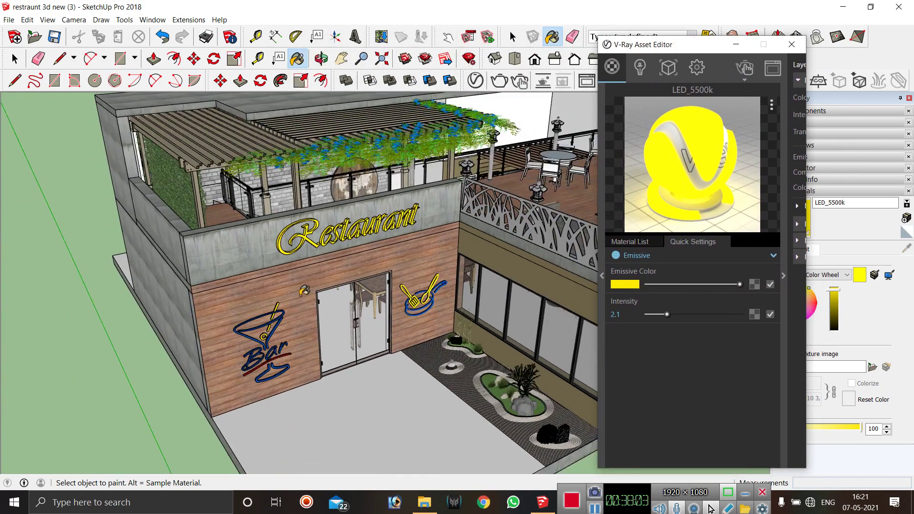
scroll(543, 208, up, 2)
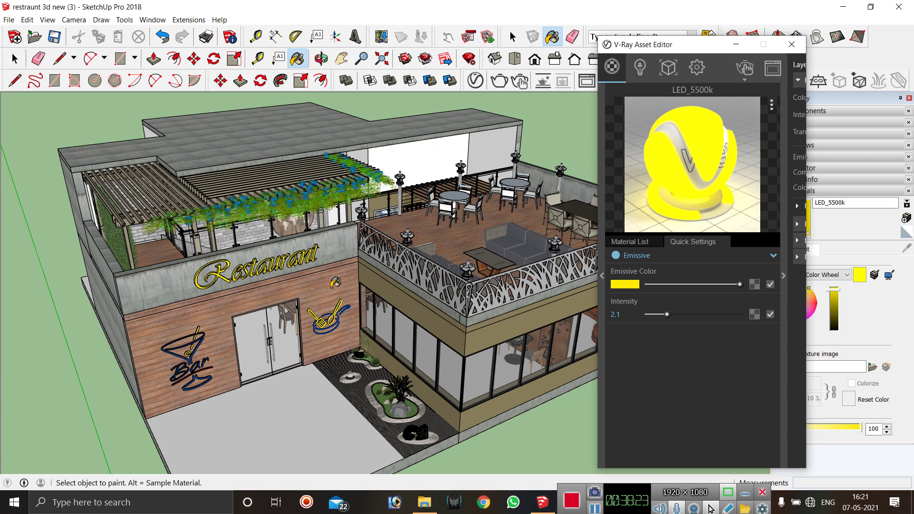
middle_drag(334, 283, 329, 257)
click(792, 44)
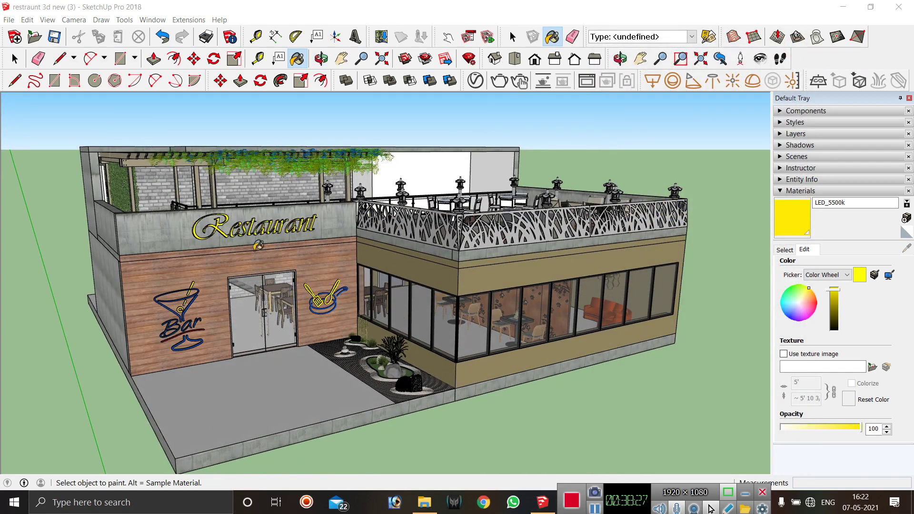
middle_drag(258, 245, 284, 289)
scroll(285, 286, up, 8)
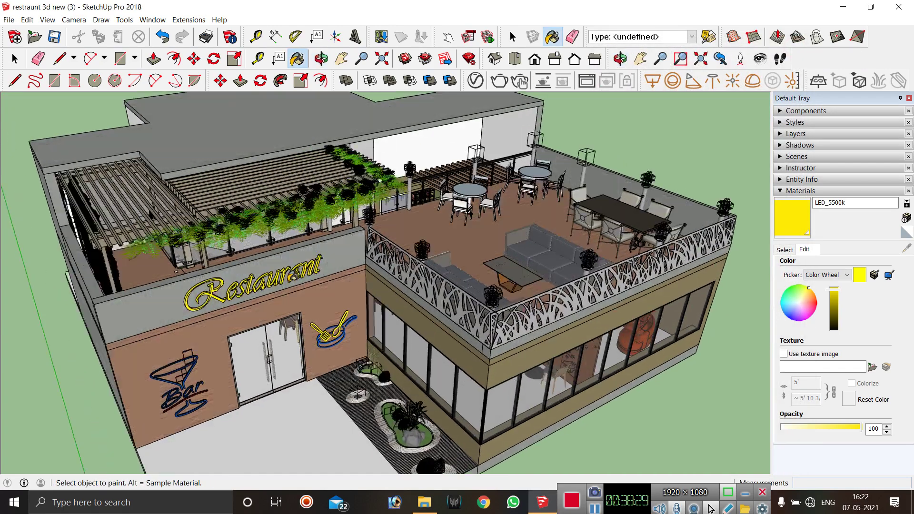
scroll(303, 235, down, 5)
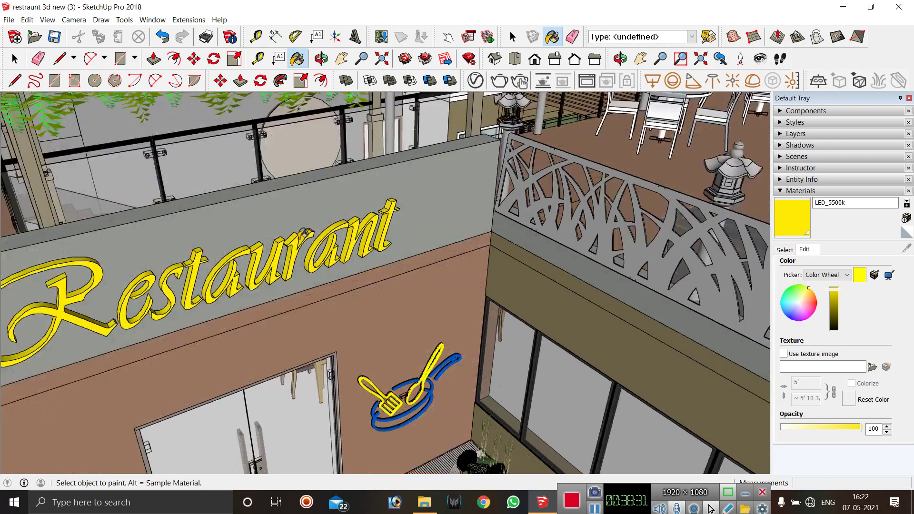
scroll(452, 232, down, 3)
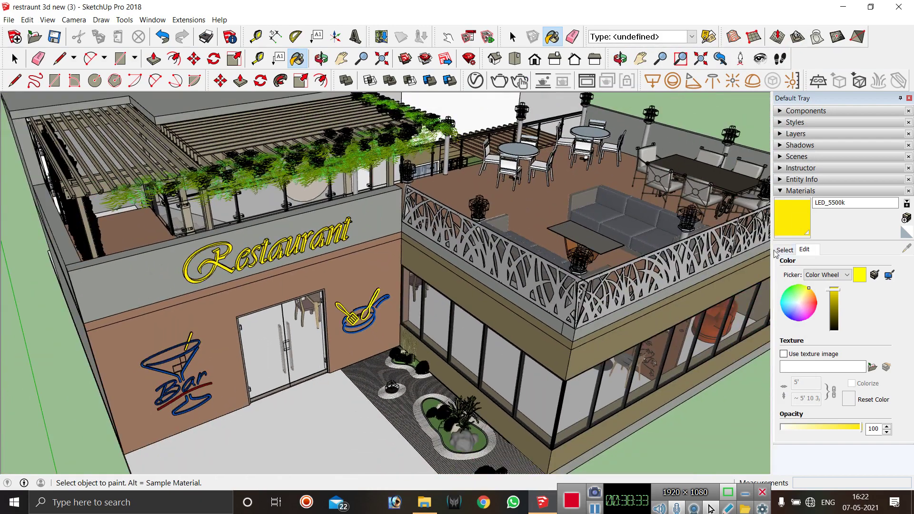
middle_drag(540, 240, 456, 203)
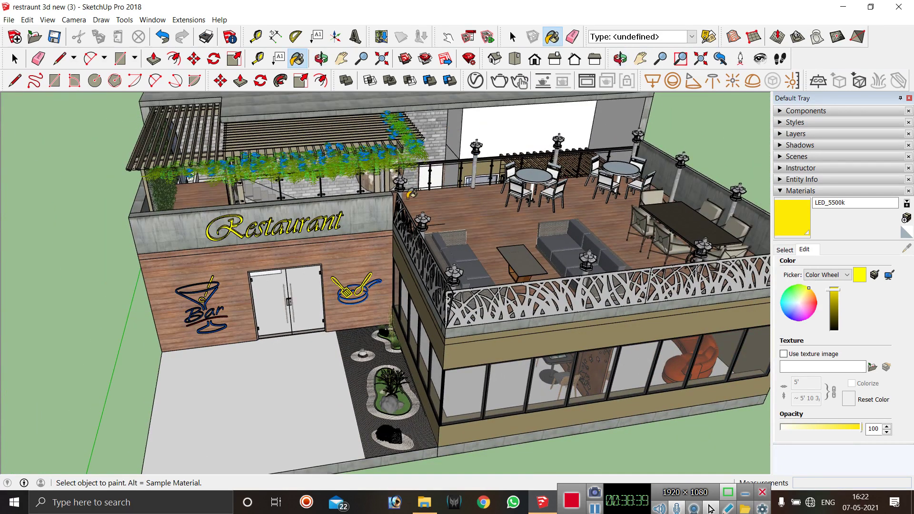
middle_drag(383, 211, 417, 184)
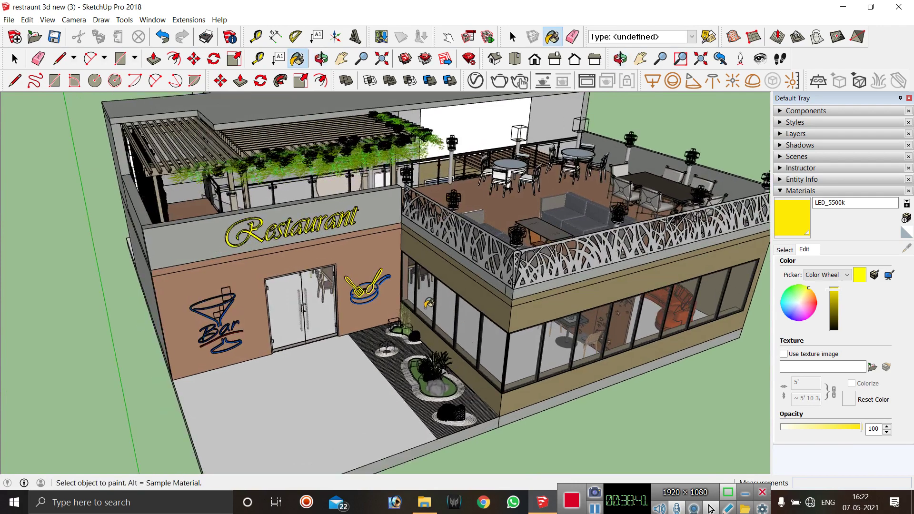
scroll(418, 184, down, 2)
scroll(399, 200, up, 1)
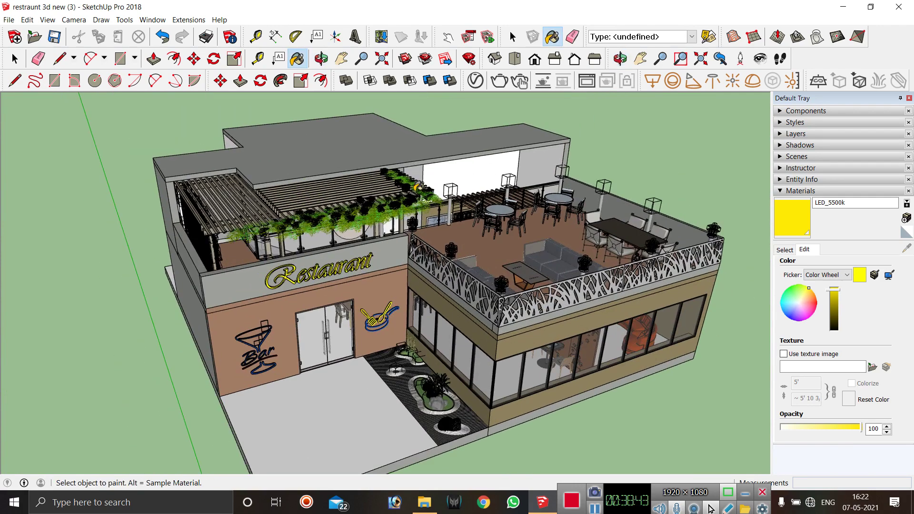